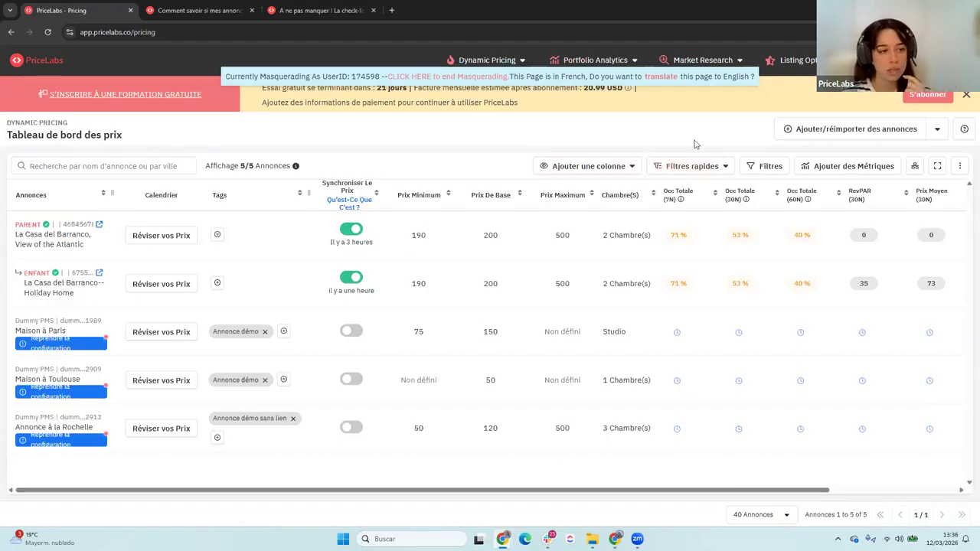
Step: Open the add/reimport listings dialog and browse the PMS / Channel Manager connection options
click(809, 136)
click(858, 158)
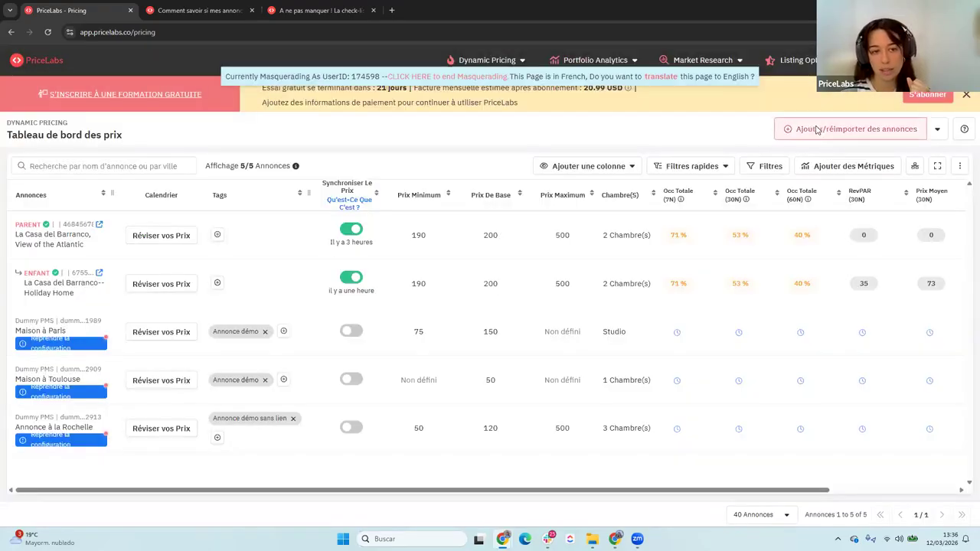
click(817, 130)
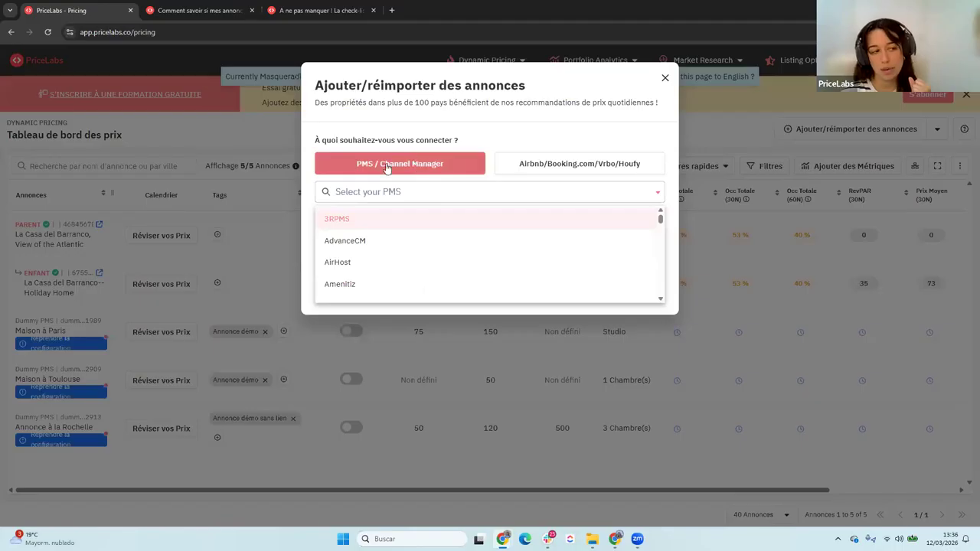
scroll(360, 260, down, 5)
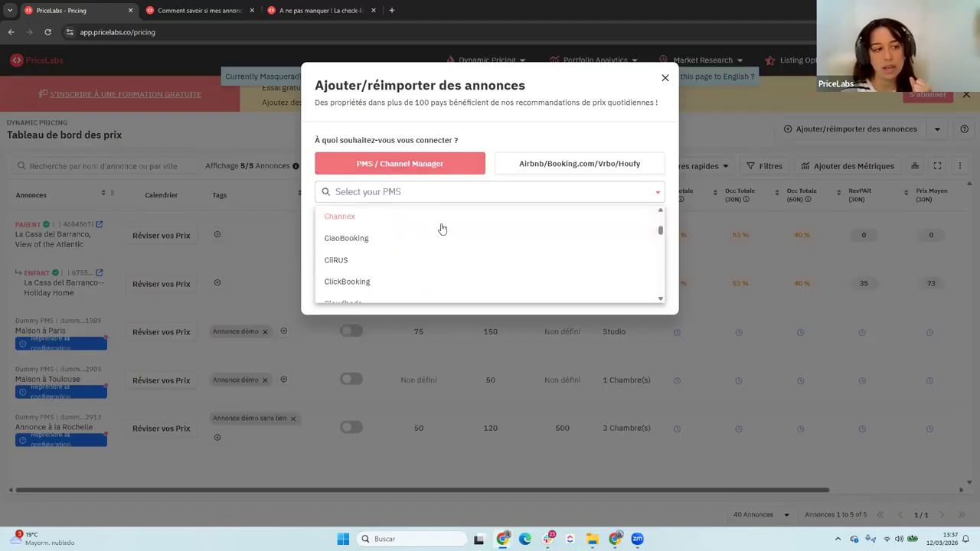
Step: Show the Airbnb connection options among the direct OTA channels, highlight the Airbnb connection help link, and close the dialog
click(593, 164)
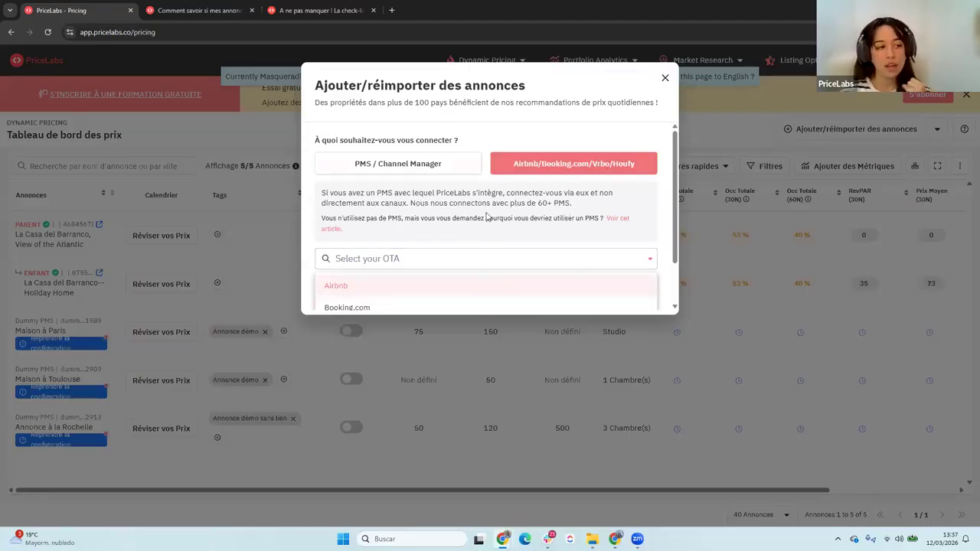
click(422, 283)
drag(445, 464, 322, 470)
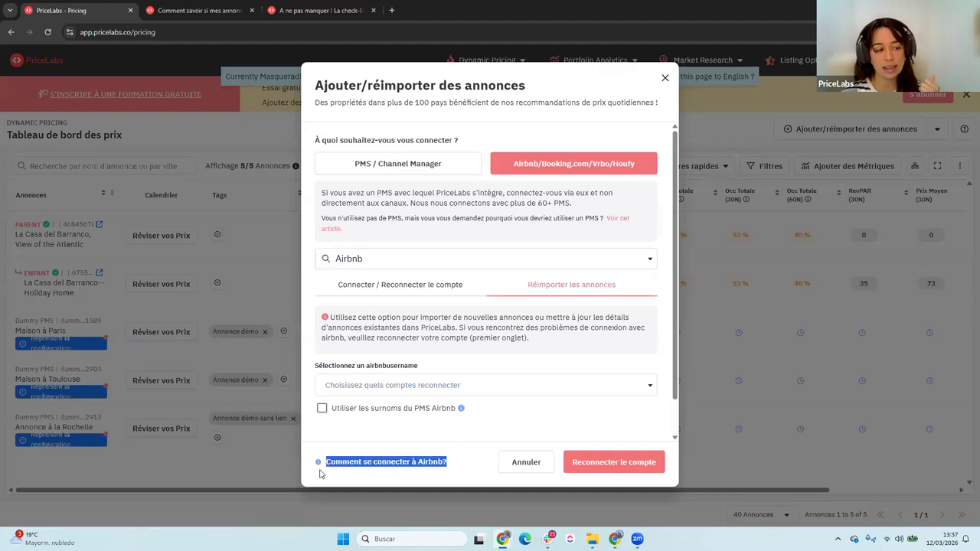
click(666, 78)
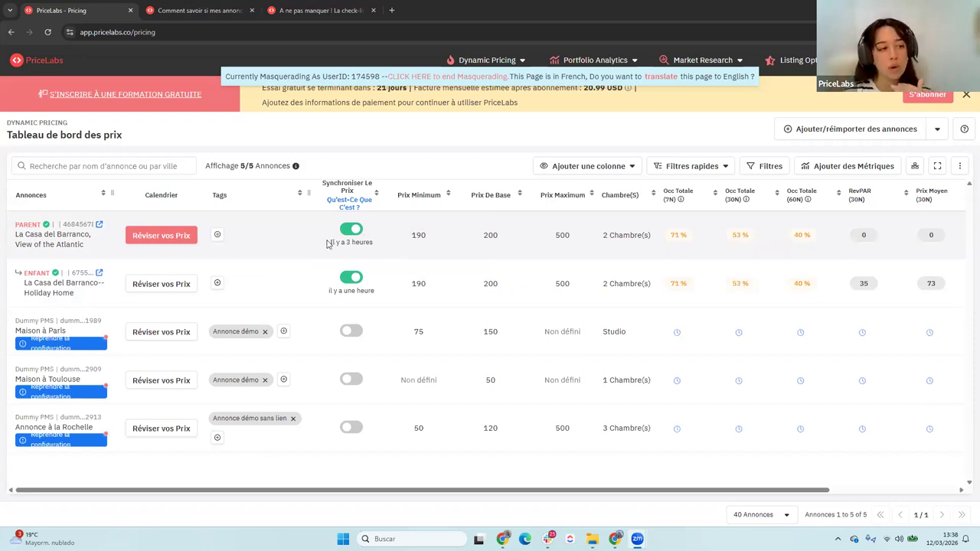
Step: Highlight the parent listing's last sync time and sort the listings by most recent price synchronisation
drag(331, 241, 374, 246)
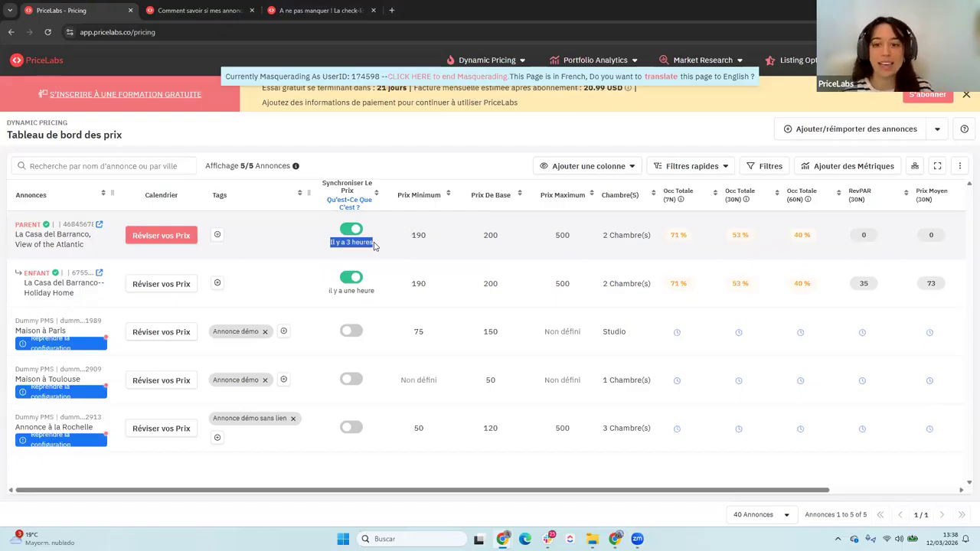
click(406, 188)
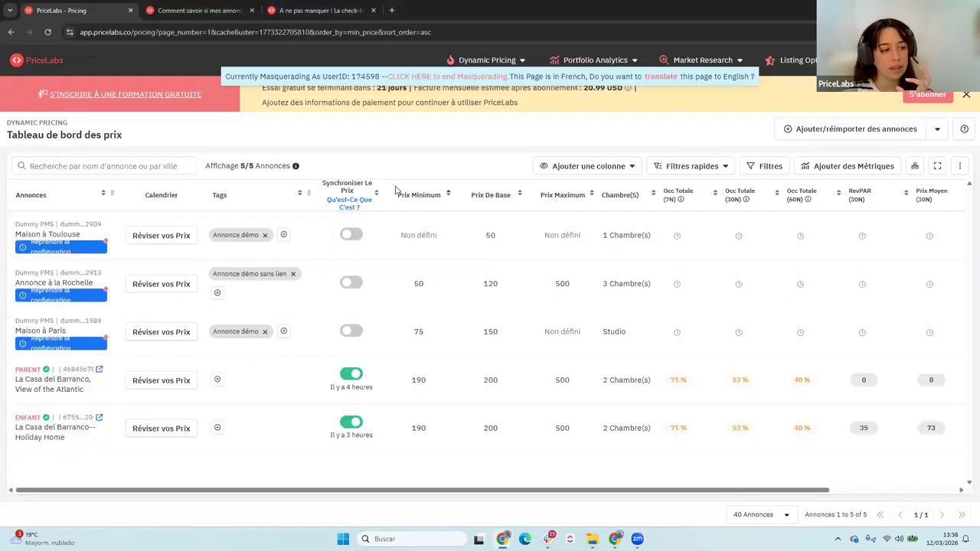
click(376, 193)
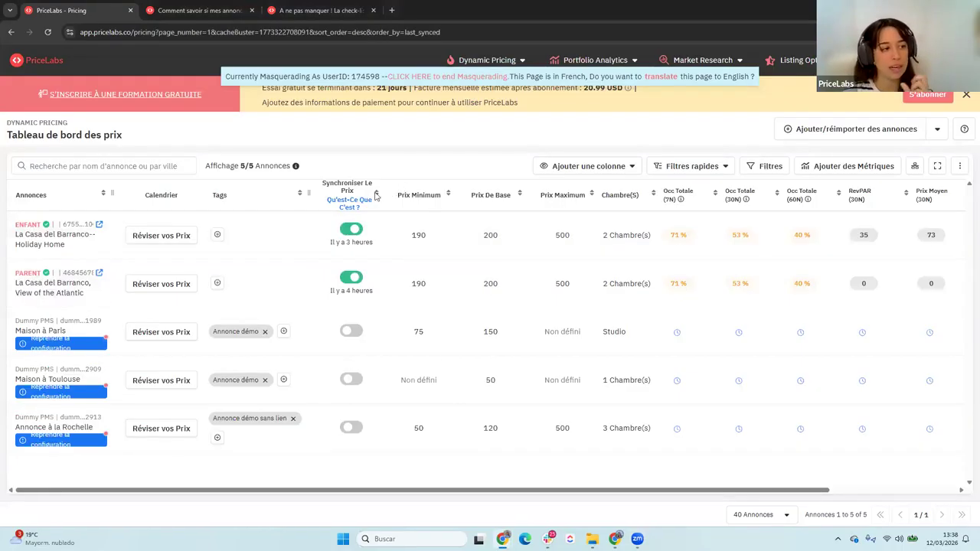
Step: Review the sync status legend in the help article, comparing its icons with the sync times on the pricing dashboard
click(201, 11)
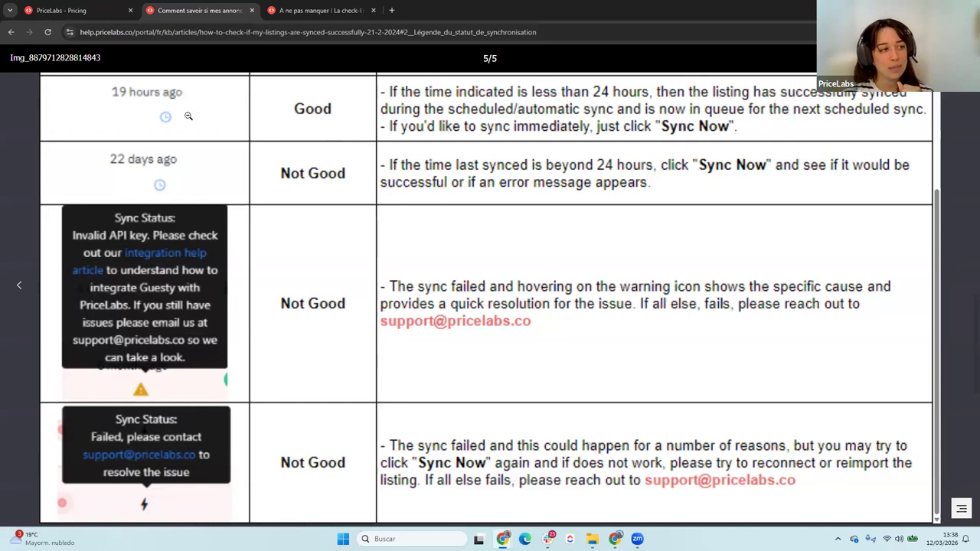
scroll(225, 170, up, 3)
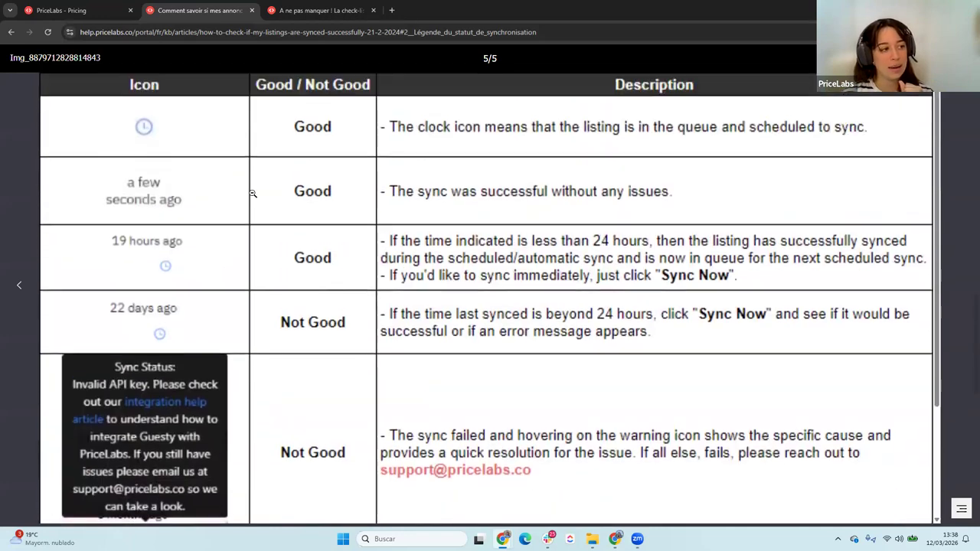
scroll(253, 195, down, 3)
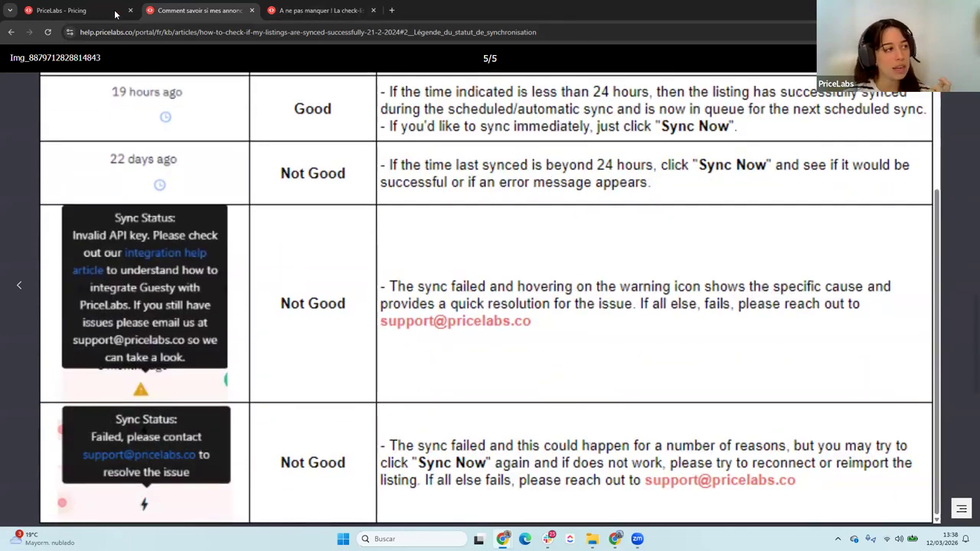
click(115, 11)
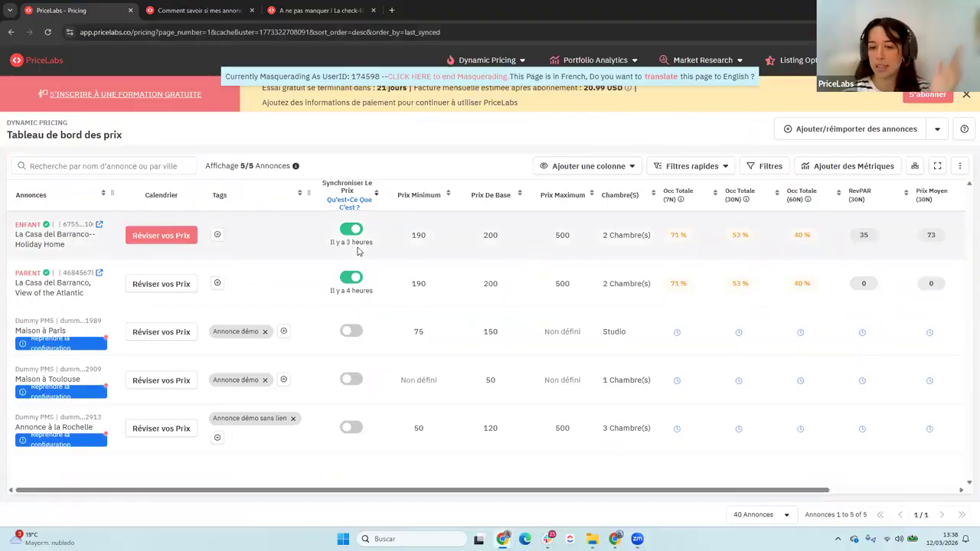
click(203, 11)
scroll(306, 157, up, 2)
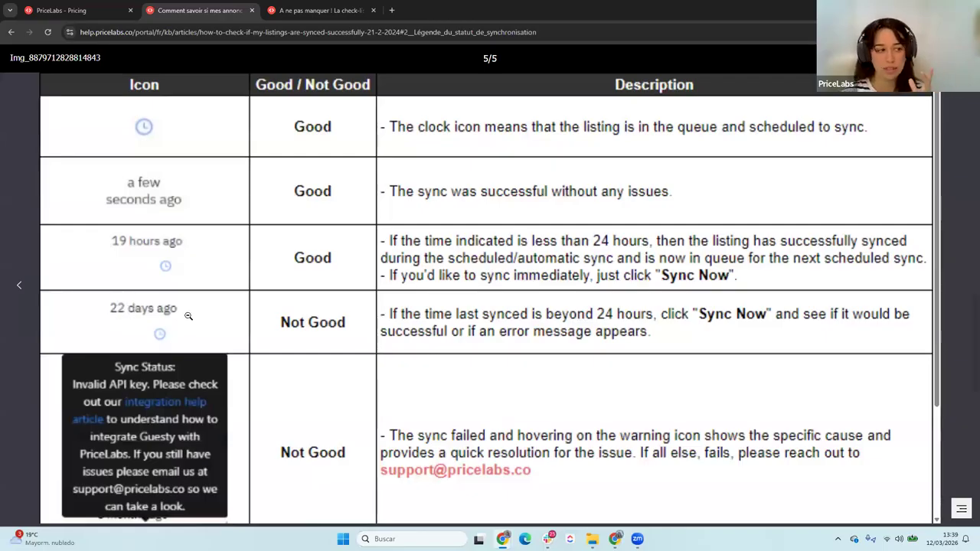
scroll(188, 316, down, 1)
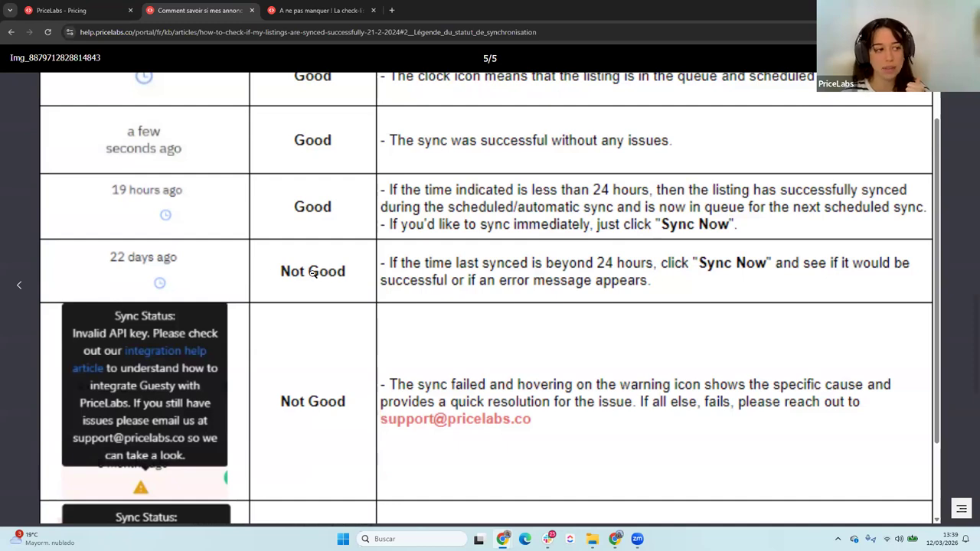
scroll(225, 168, down, 2)
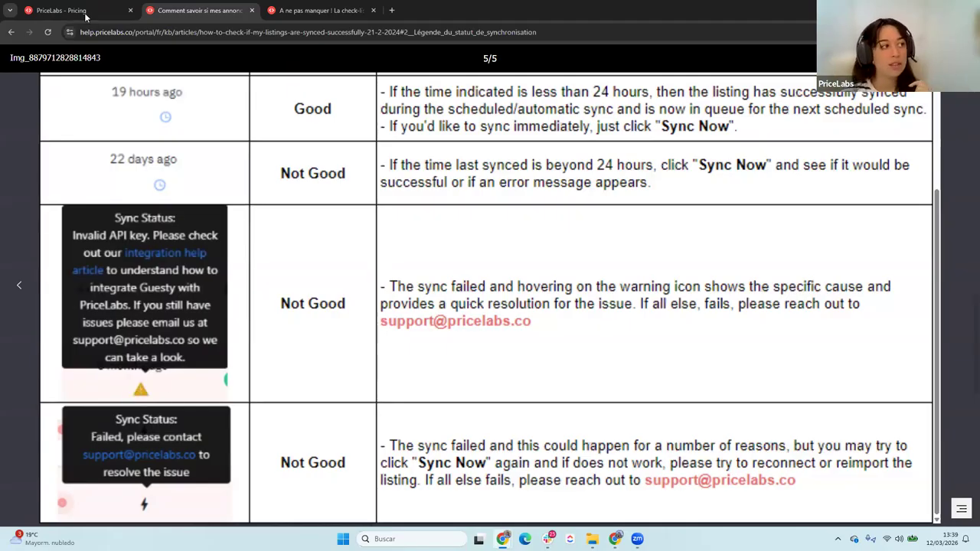
key(ctrl+1)
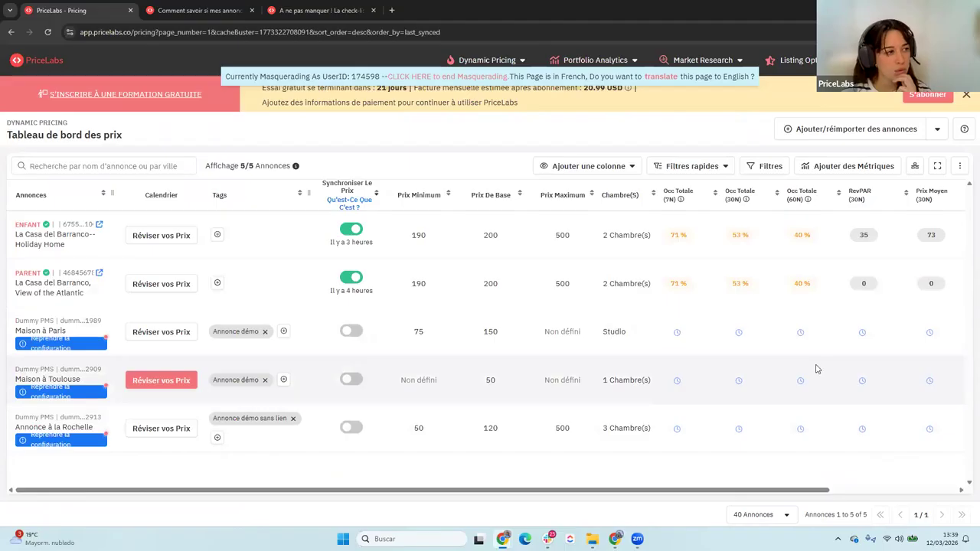
Step: Load the pricing dashboard in a new browser tab and end the user masquerading session
double_click(357, 77)
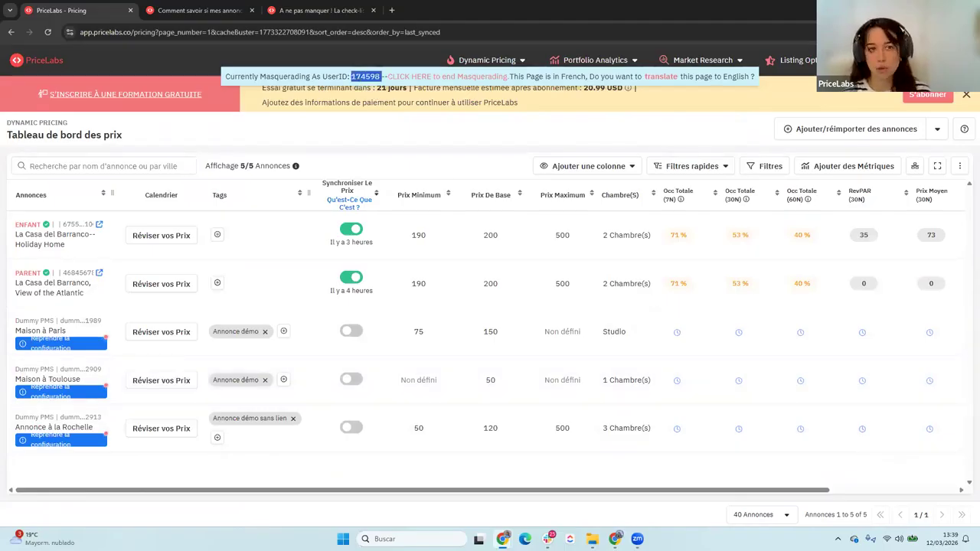
click(392, 11)
click(143, 51)
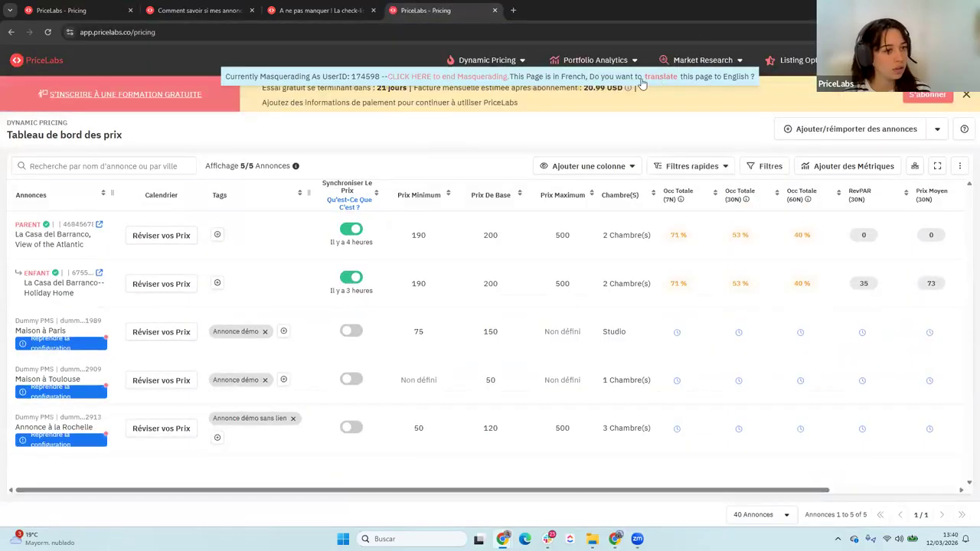
click(487, 79)
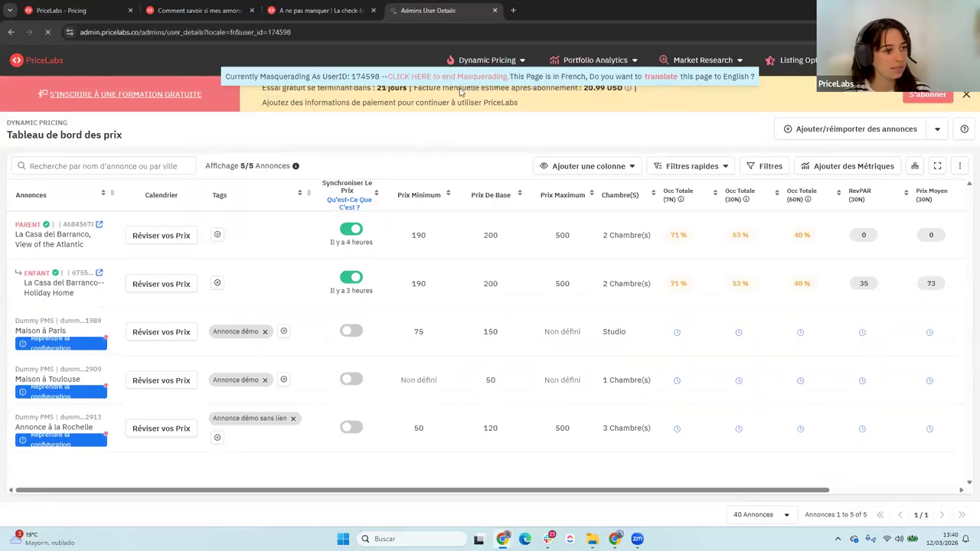
click(513, 10)
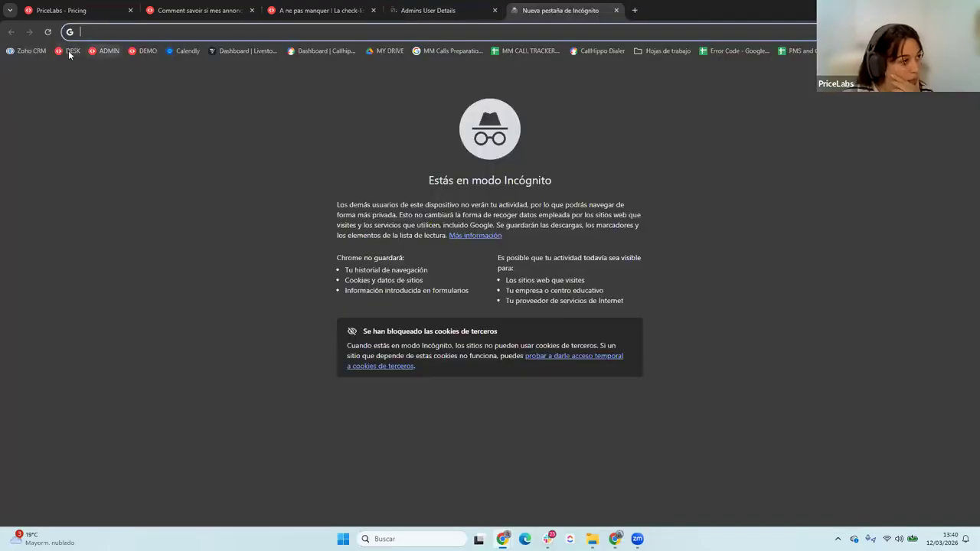
click(104, 51)
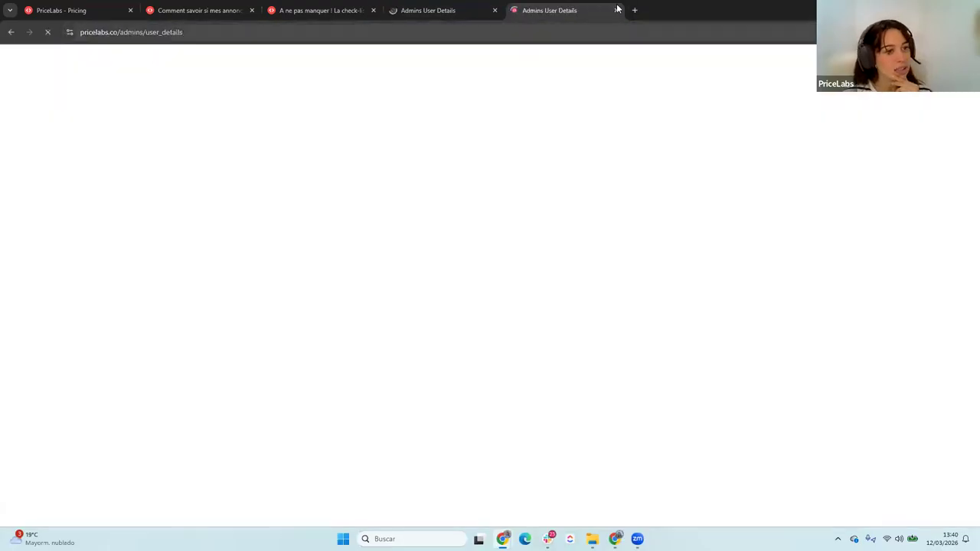
click(616, 10)
Step: Sign in to the PriceLabs demo account with the saved e-mail and account password, and make its dashboard the first browser tab, replacing the old one
click(512, 11)
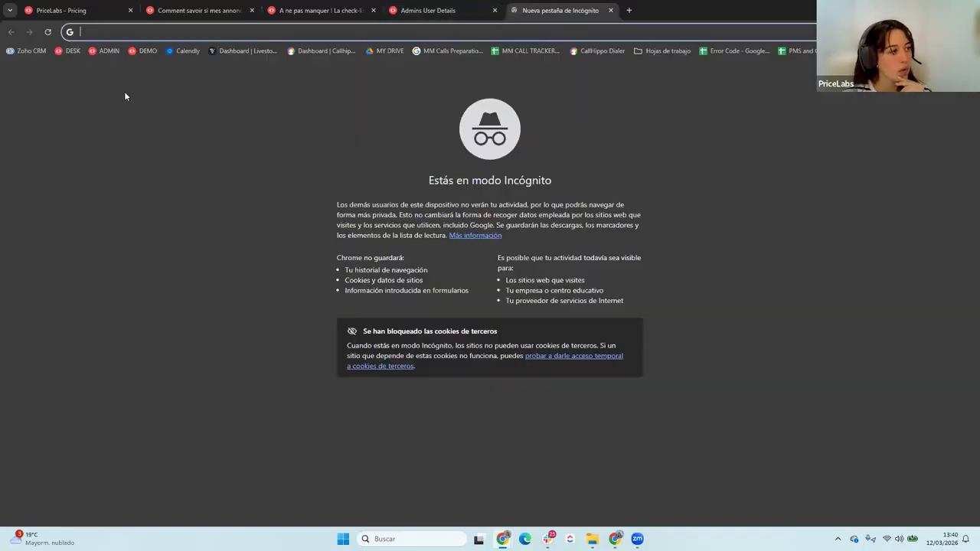
click(148, 52)
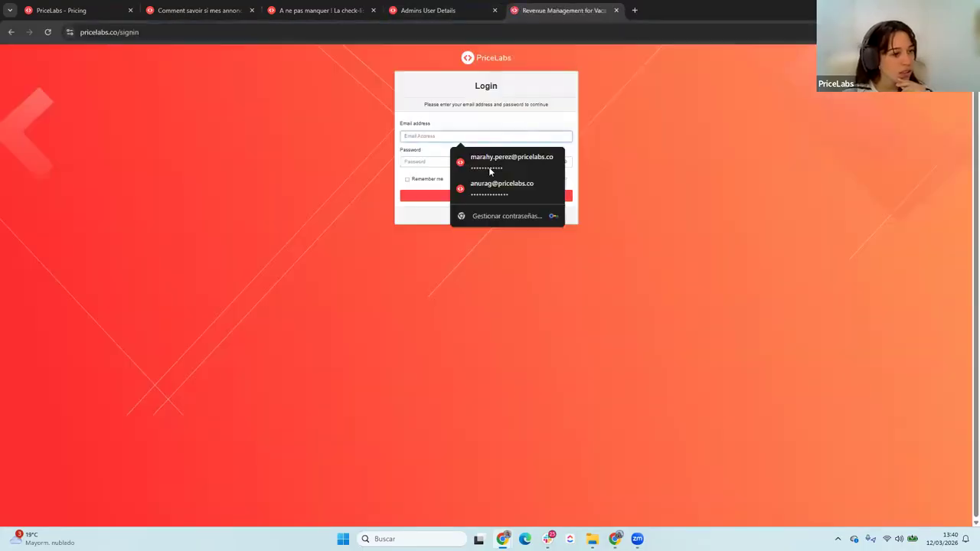
click(490, 170)
drag(444, 162, 375, 162)
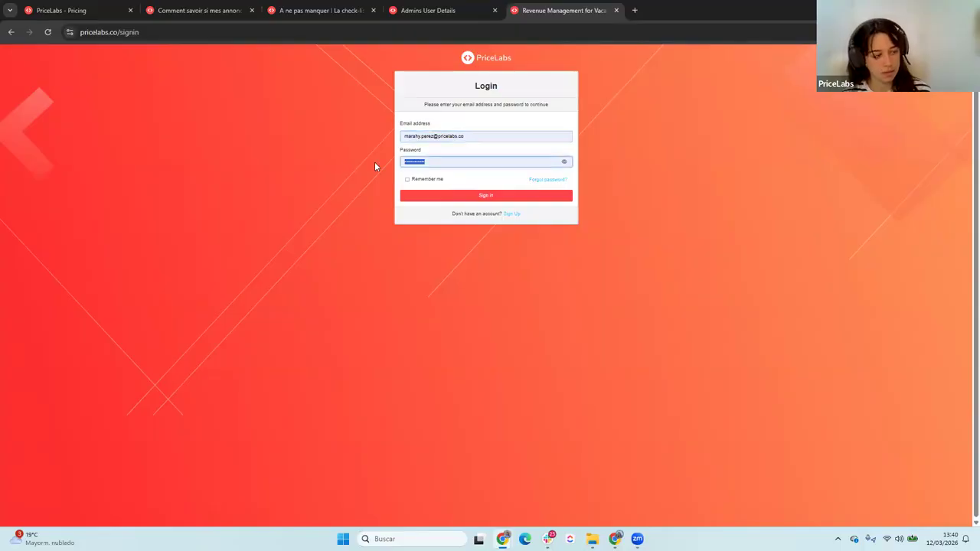
text(••••••••••)
key(Return)
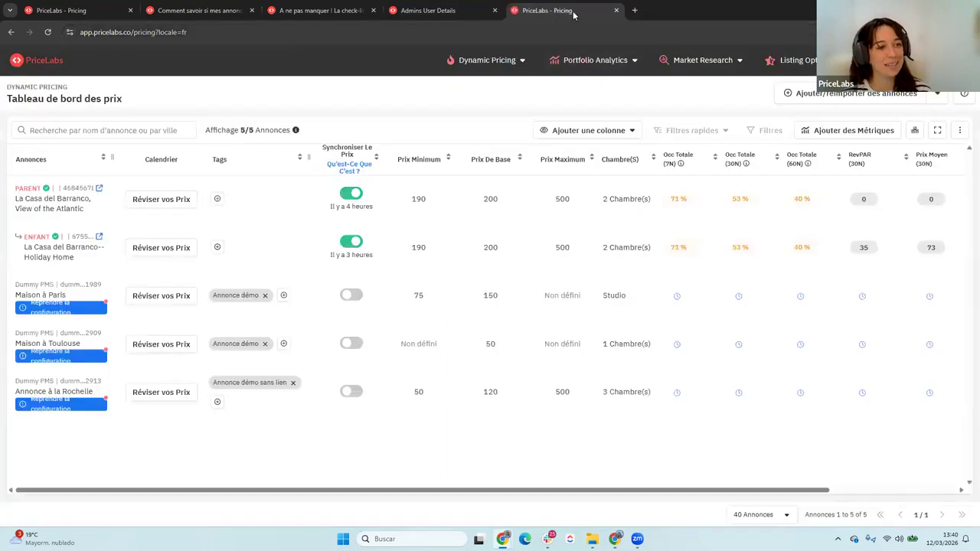
drag(572, 13, 250, 15)
click(250, 15)
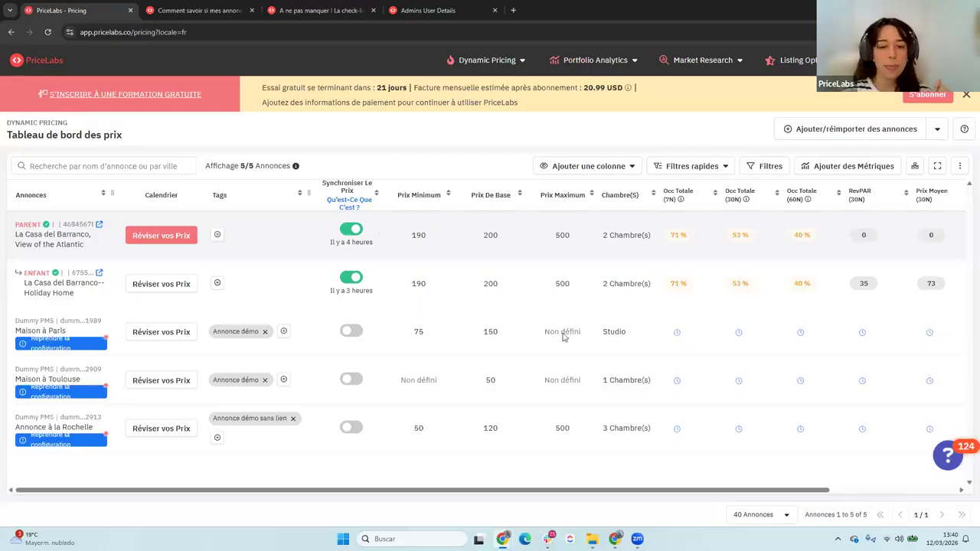
Step: View the support options in the PriceLabs help centre, then close it
click(947, 460)
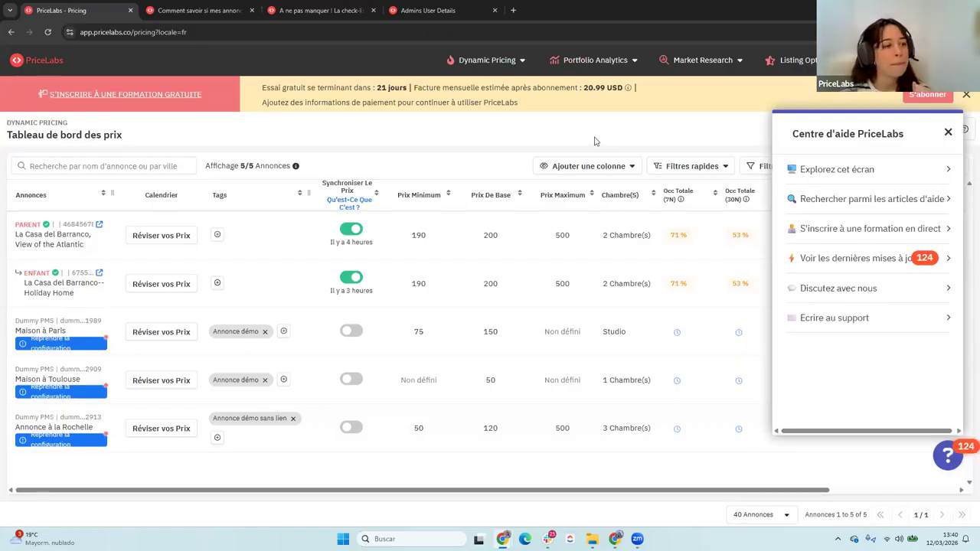
click(948, 133)
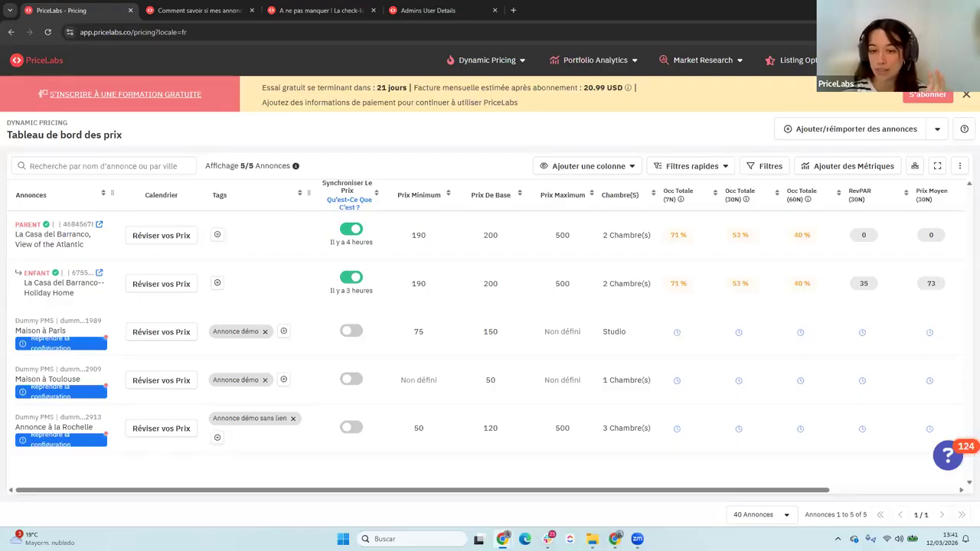
Step: Open the price calendar of the parent listing La Casa del Barranco, View of the Atlantic, and review it in the annual view
click(157, 242)
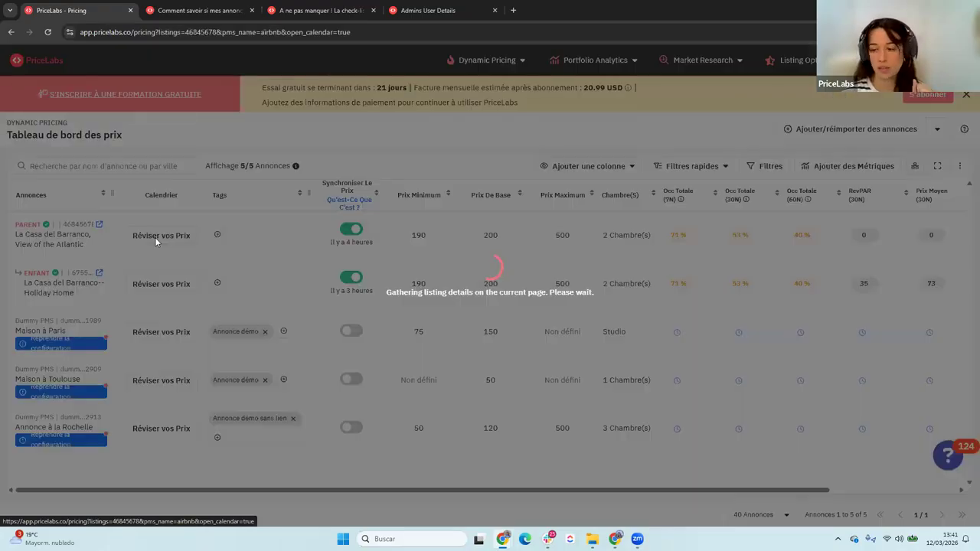
click(779, 159)
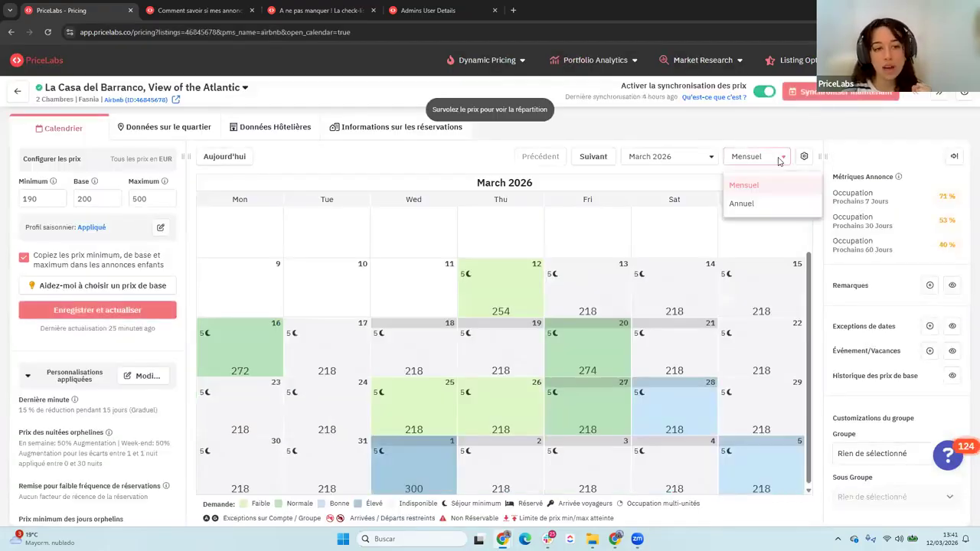
click(743, 203)
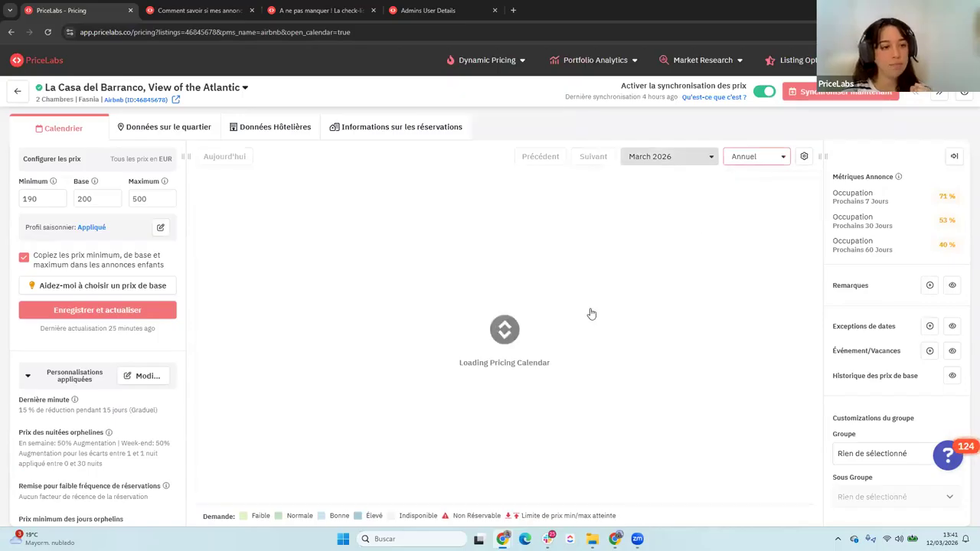
scroll(599, 272, down, 10)
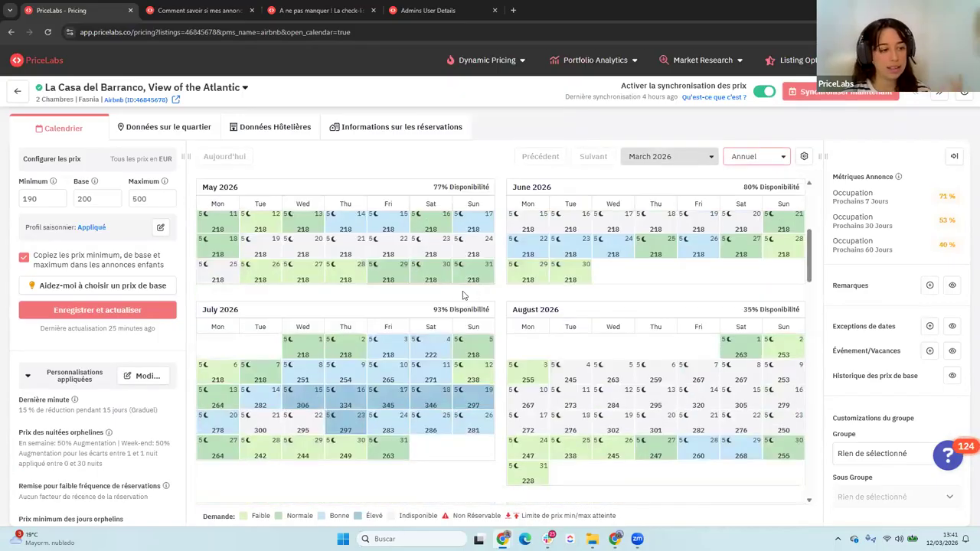
scroll(590, 320, down, 8)
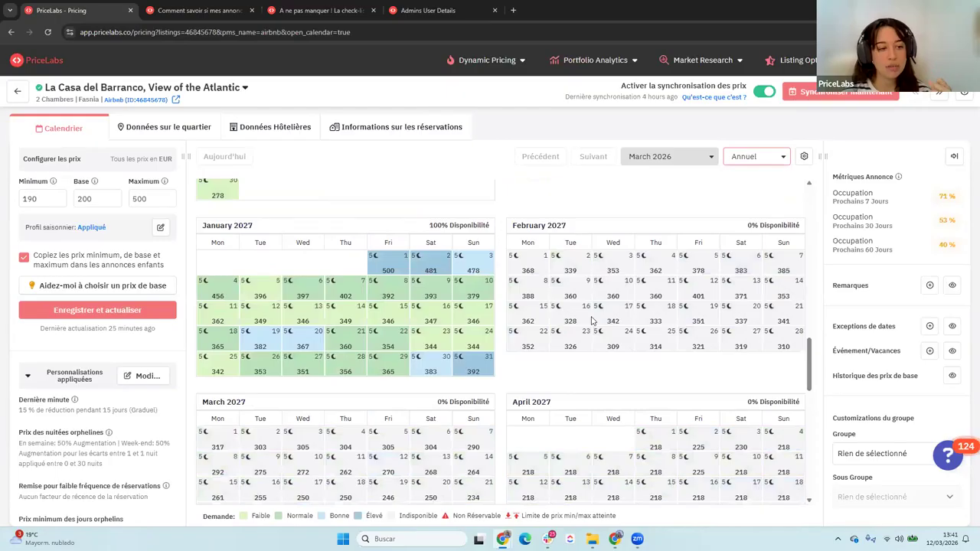
scroll(594, 304, up, 5)
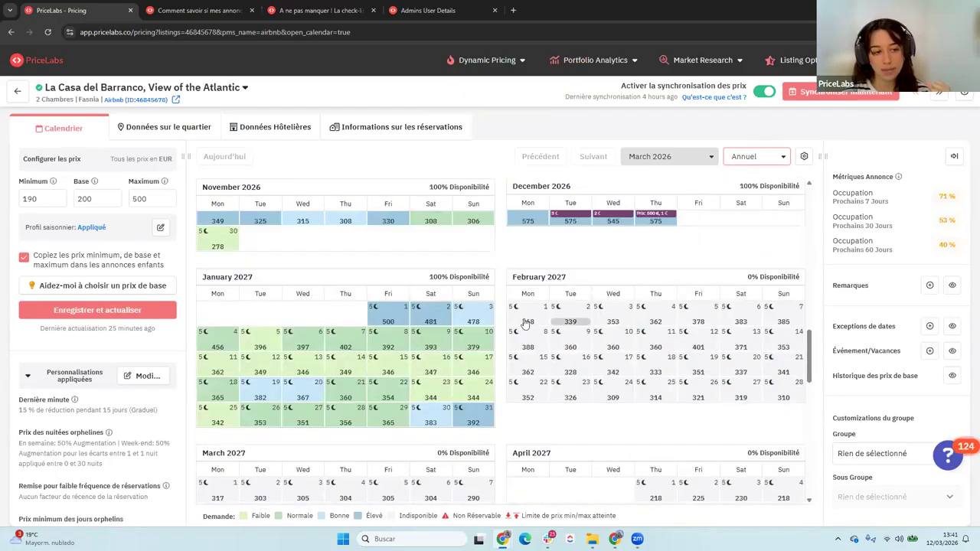
Step: Examine the monthly prices and availability from March 2026 into 2027 in the annual calendar, and return to the pricing dashboard
scroll(754, 394, down, 8)
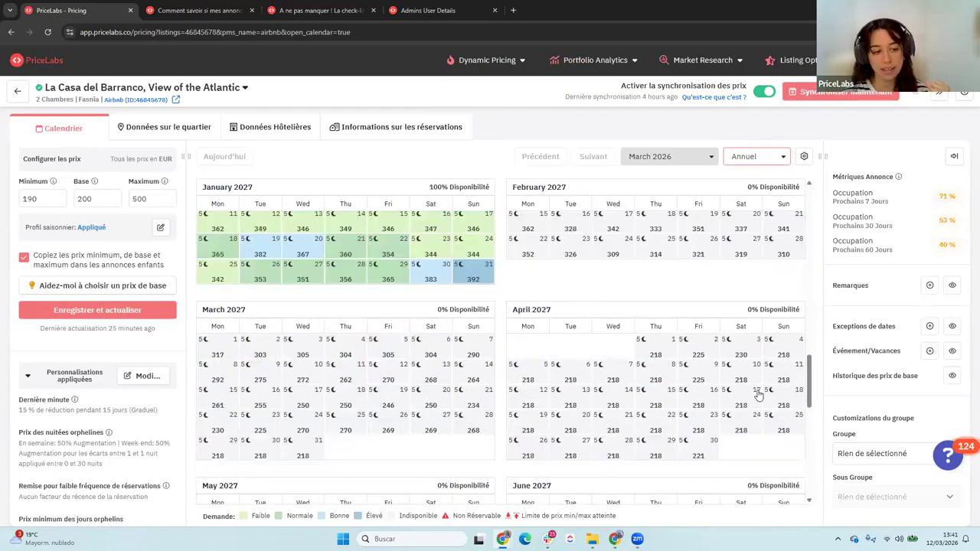
scroll(754, 395, up, 8)
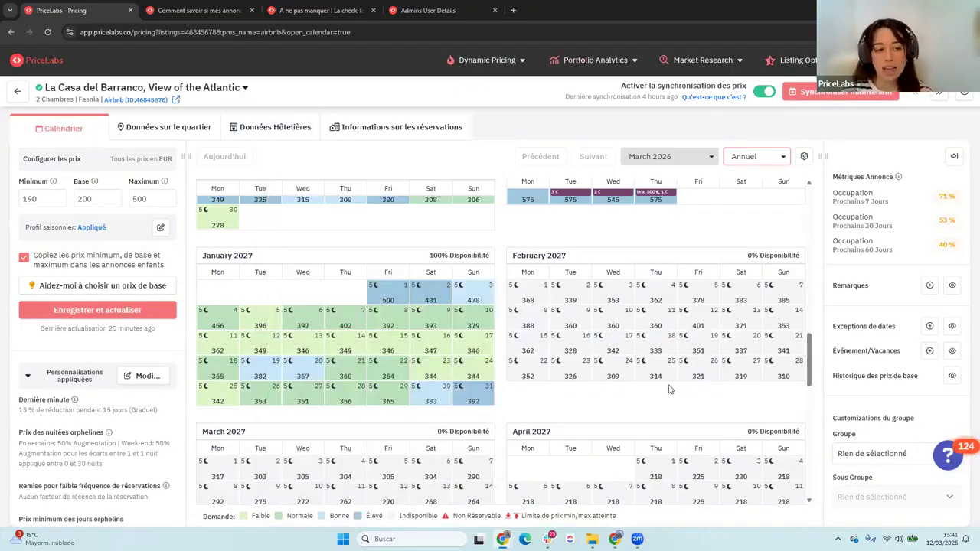
scroll(666, 387, up, 10)
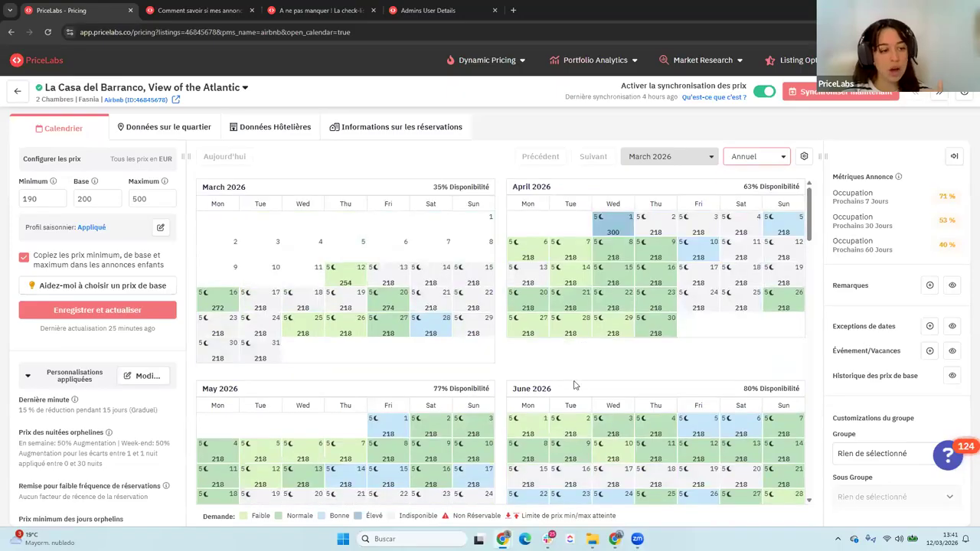
scroll(651, 395, down, 10)
scroll(651, 398, down, 3)
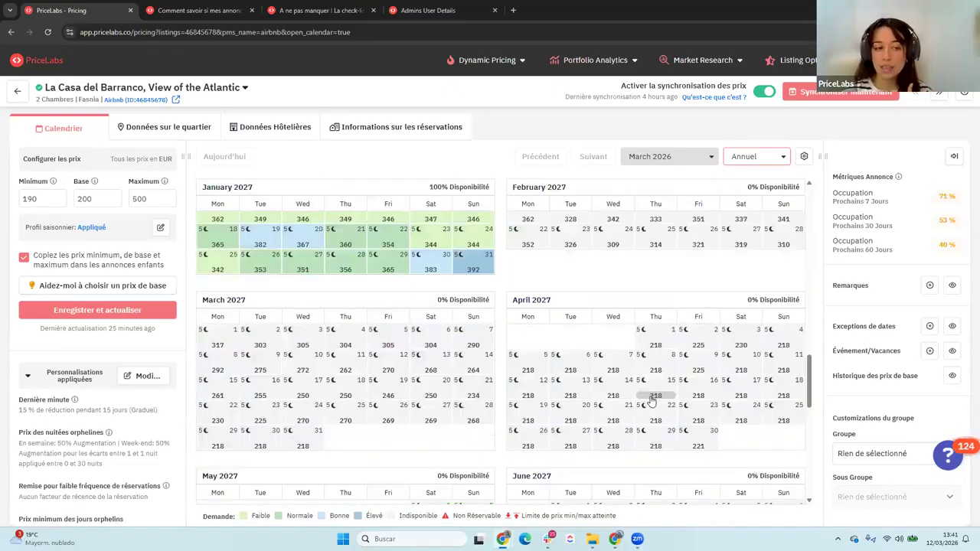
scroll(651, 398, up, 2)
scroll(652, 399, down, 1)
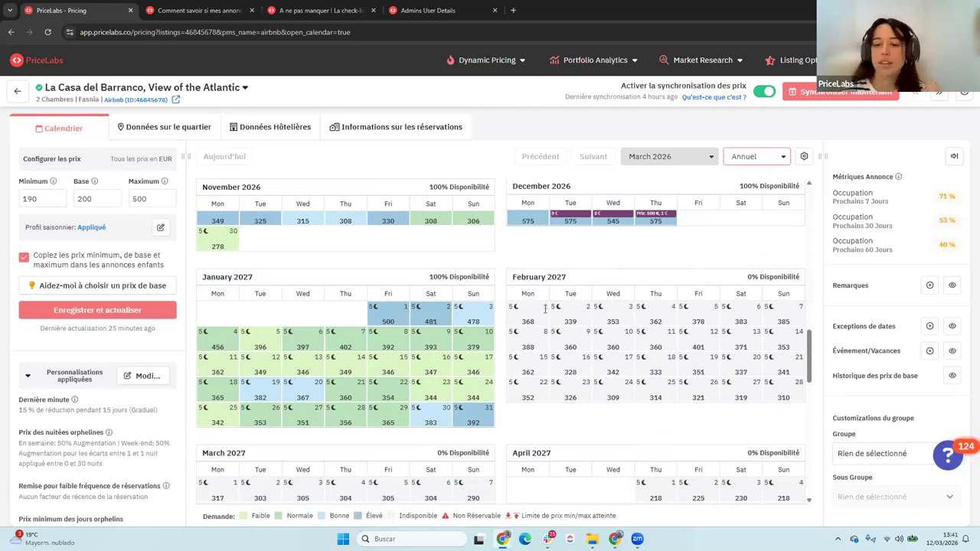
scroll(545, 309, up, 15)
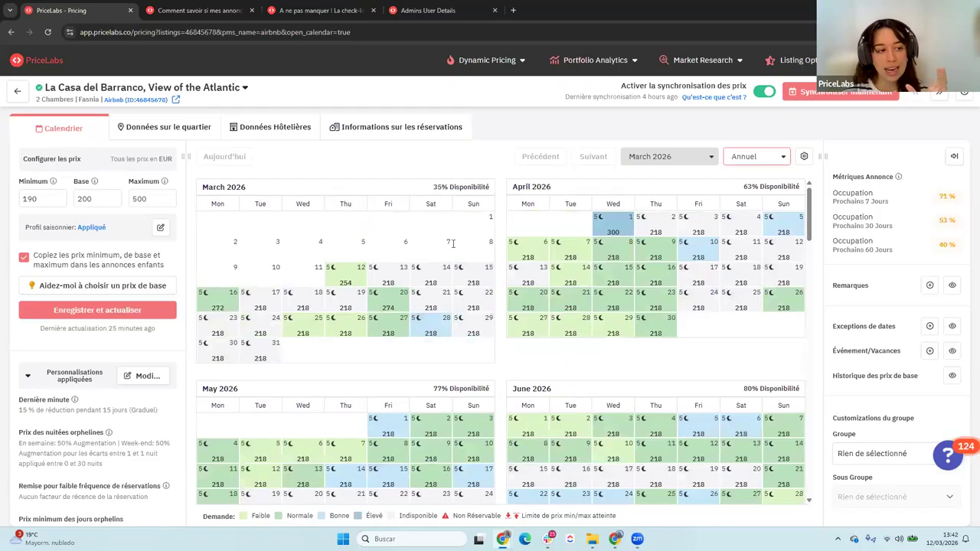
scroll(567, 375, down, 3)
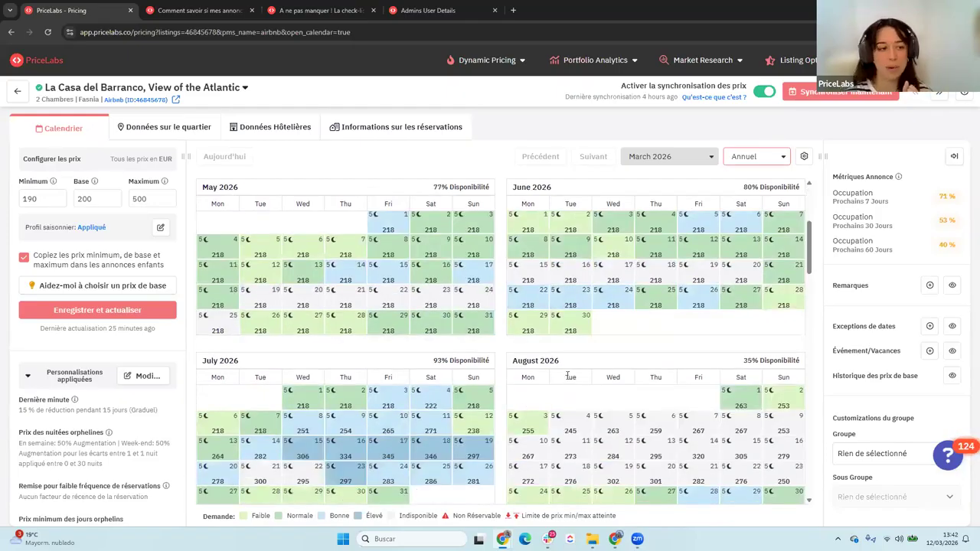
scroll(568, 376, up, 3)
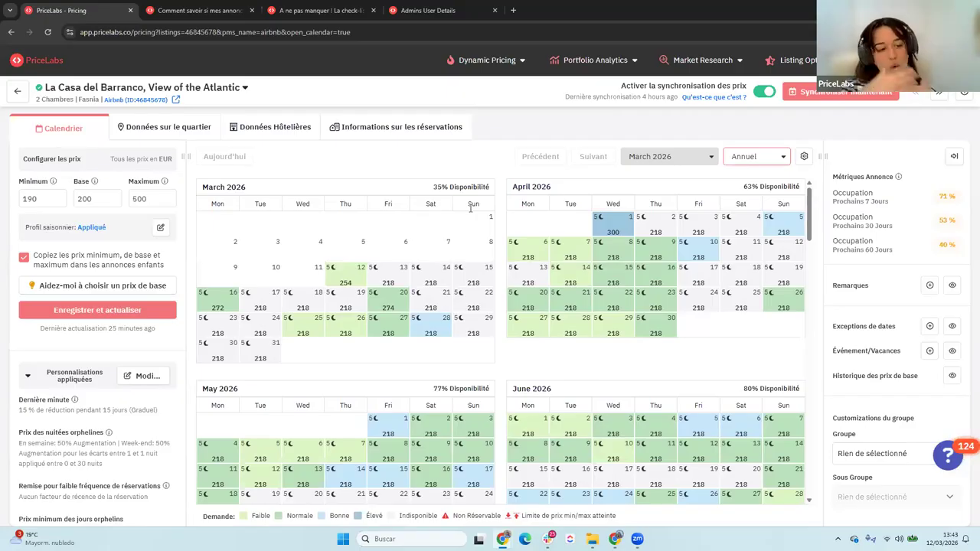
click(22, 96)
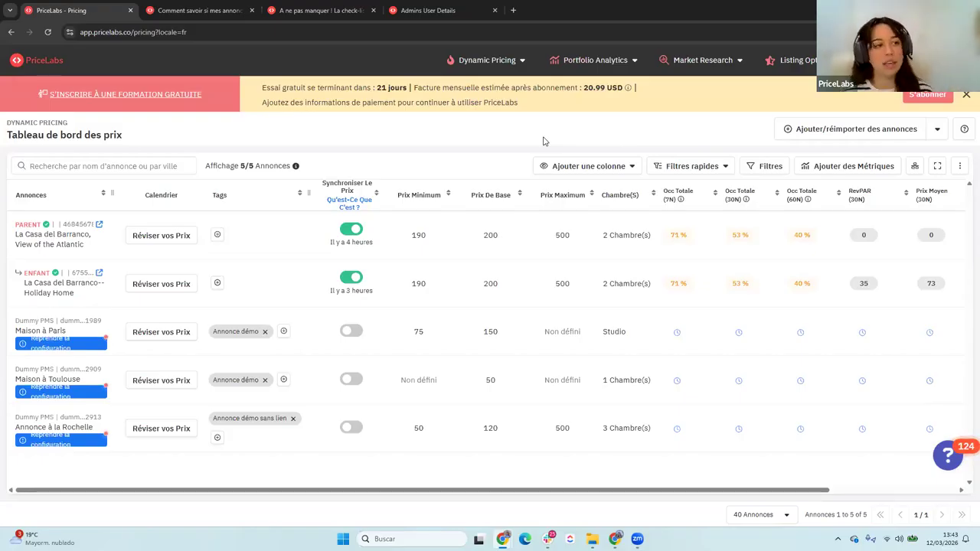
Step: Choose Beds24 as the PMS for adding listings and open the guide on how to connect it
click(855, 130)
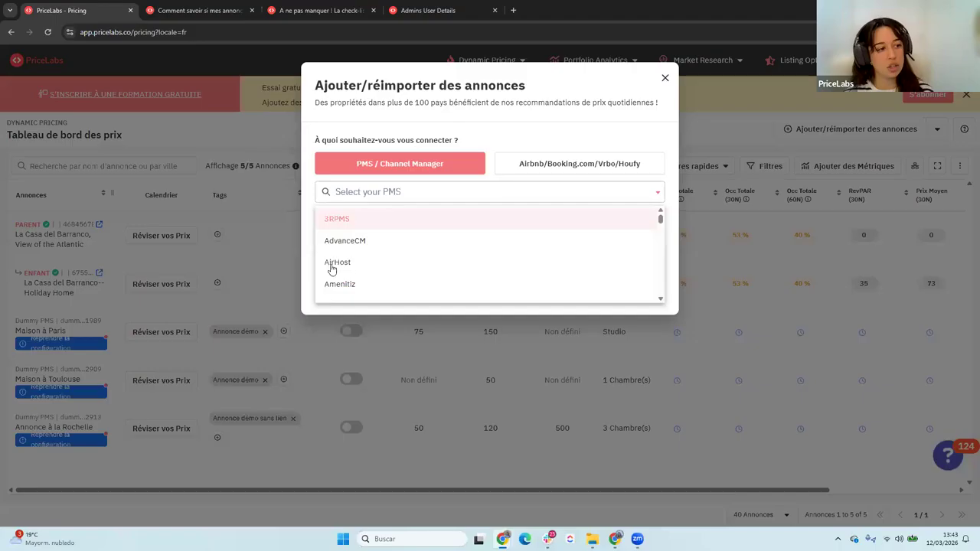
click(362, 195)
text(beds)
click(363, 222)
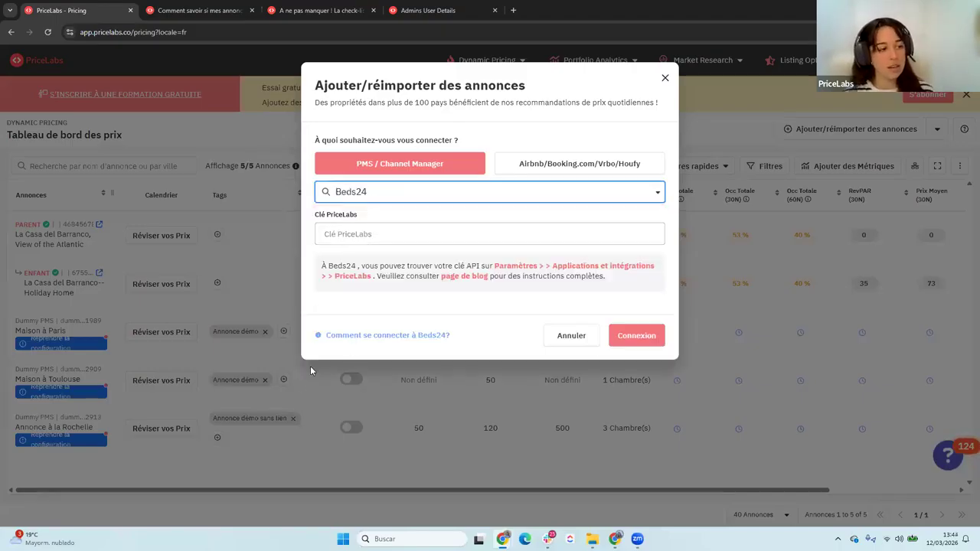
click(357, 338)
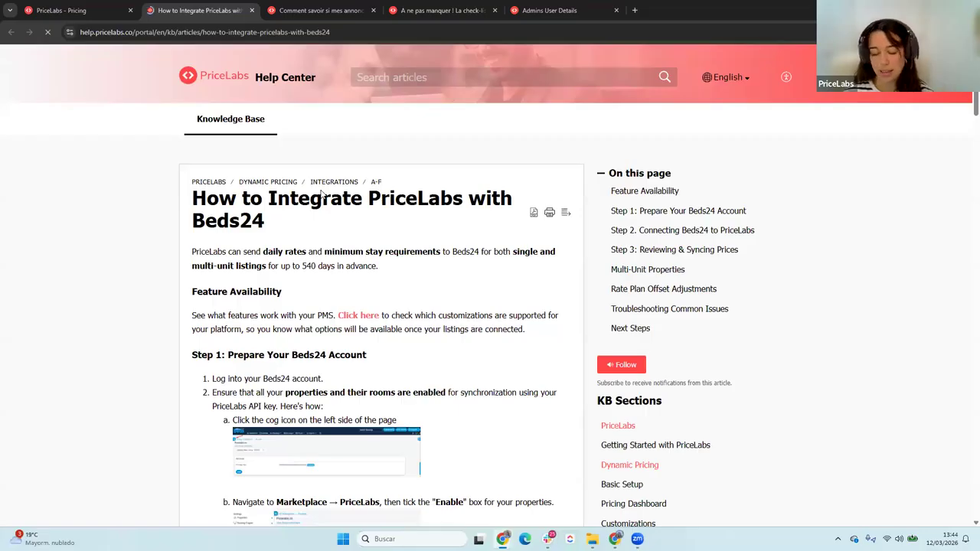
Step: Switch the Beds24 integration guide to French and close the neighbouring help article "Comment savoir si mes annonces"
click(728, 77)
click(670, 147)
click(370, 10)
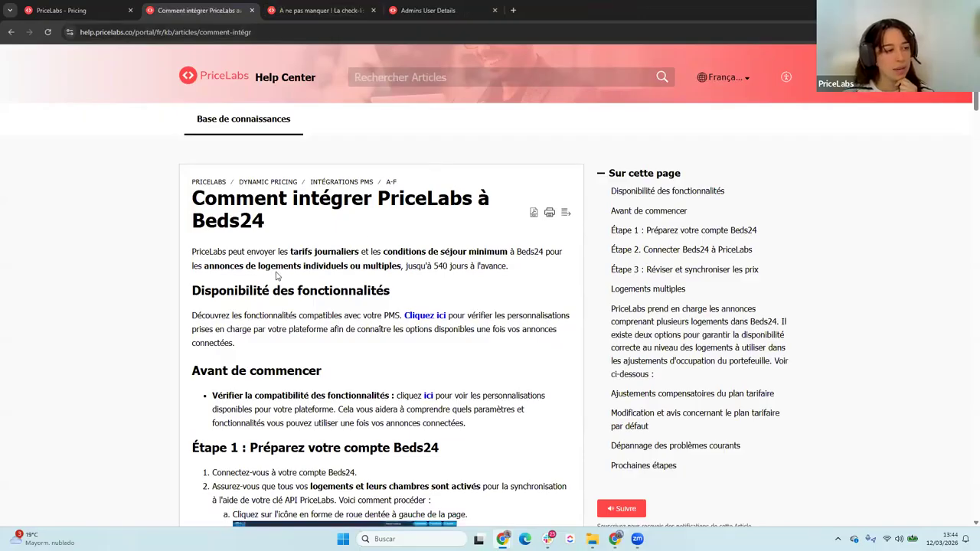
Step: Highlight "jusqu'à 540 jours à l'avance" in the Beds24 guide, and close both the guide and the add-listings dialog
drag(406, 267, 504, 270)
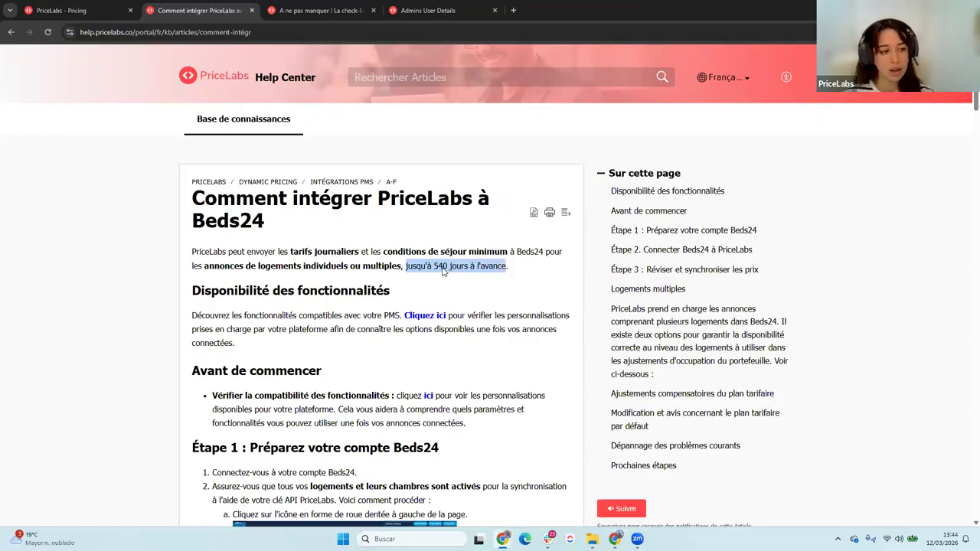
scroll(440, 271, down, 2)
scroll(430, 275, up, 2)
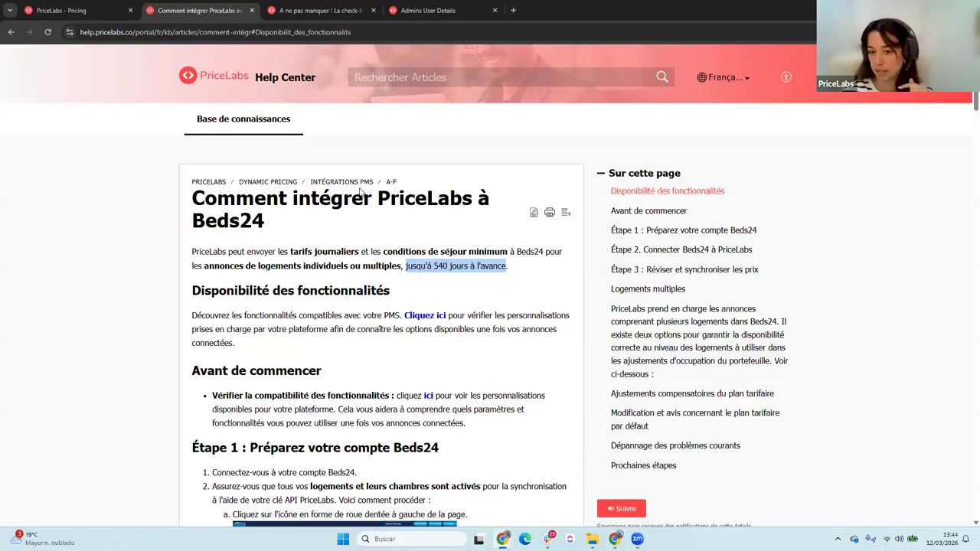
click(253, 13)
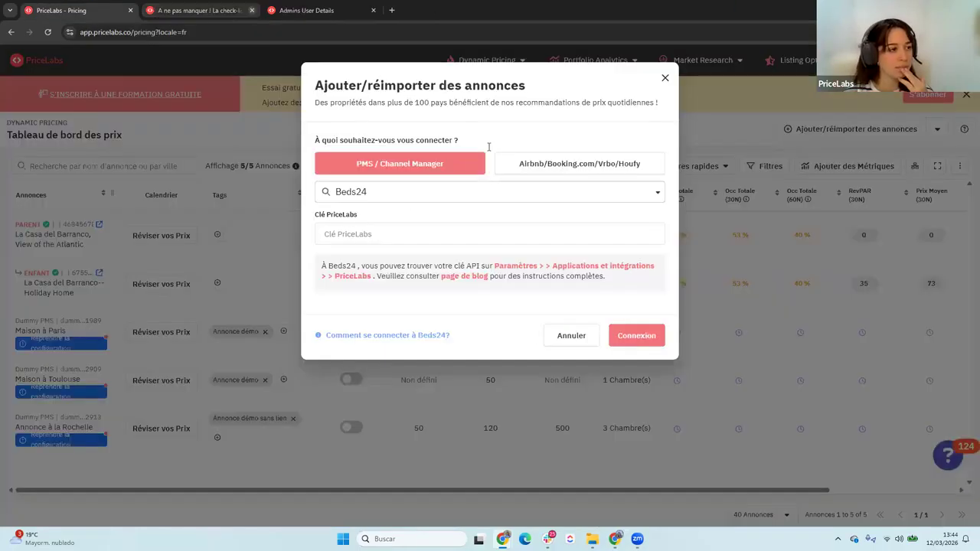
click(667, 77)
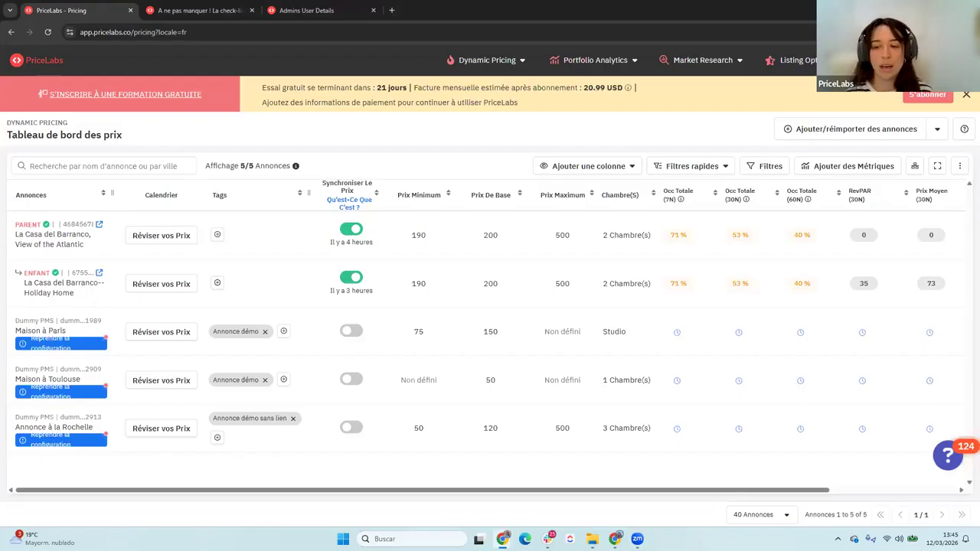
Step: Open the price calendar of the parent listing La Casa del Barranco, View of the Atlantic, and launch its base price helper
click(171, 239)
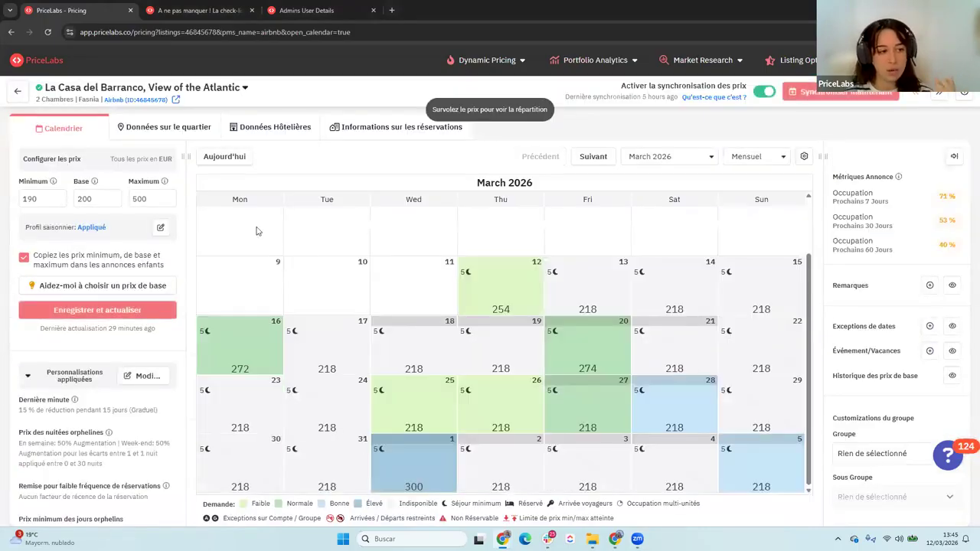
double_click(99, 198)
click(88, 183)
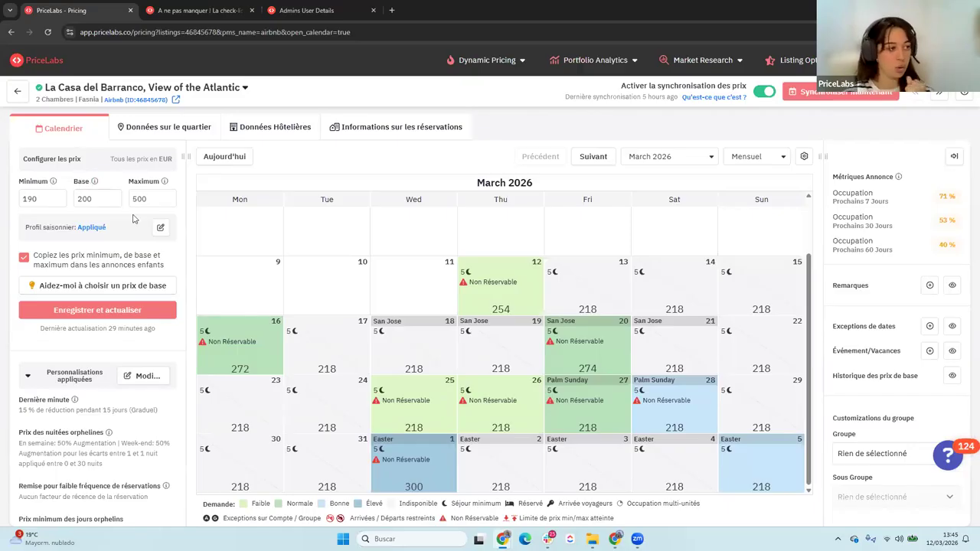
click(99, 201)
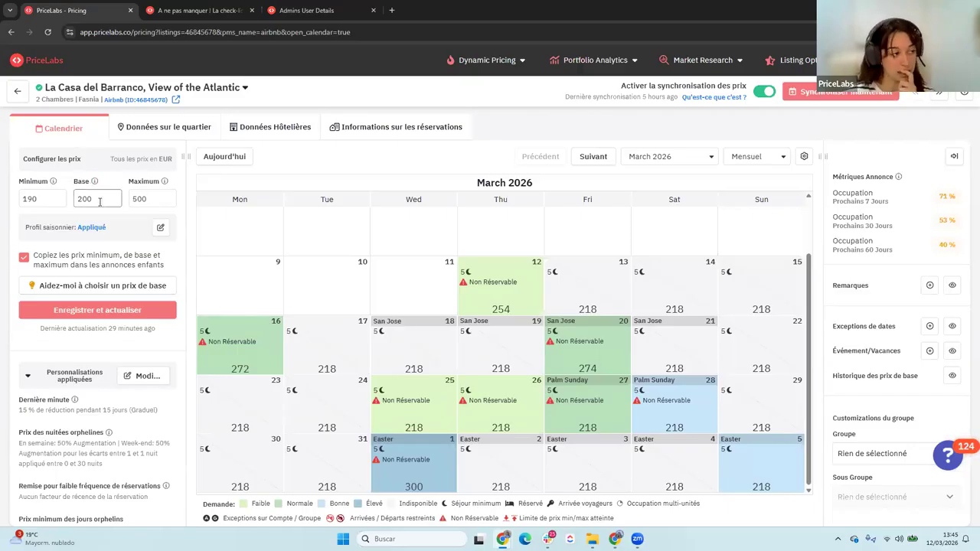
click(73, 287)
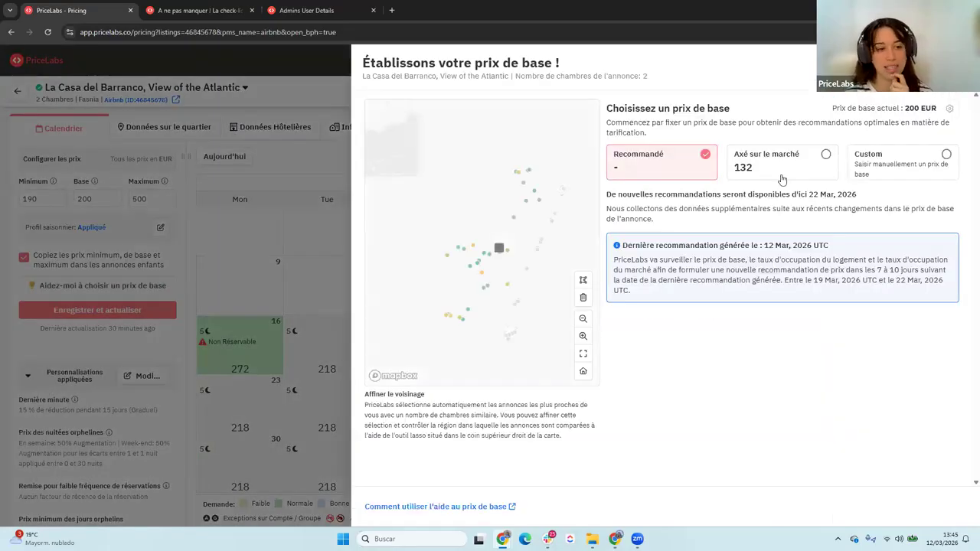
Step: View the bedroom settings of the market-based base price, close the helper, and highlight the bedroom count under the listing name
click(759, 168)
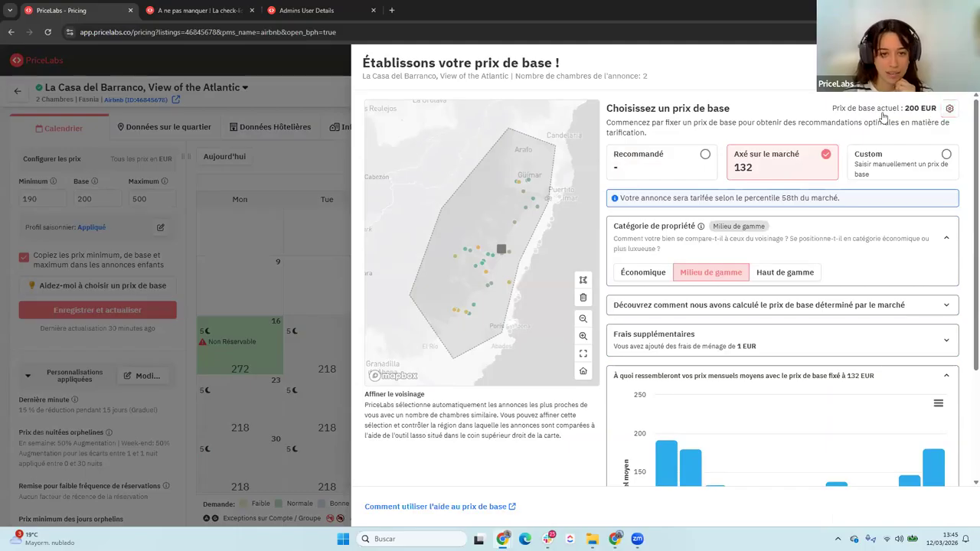
click(949, 110)
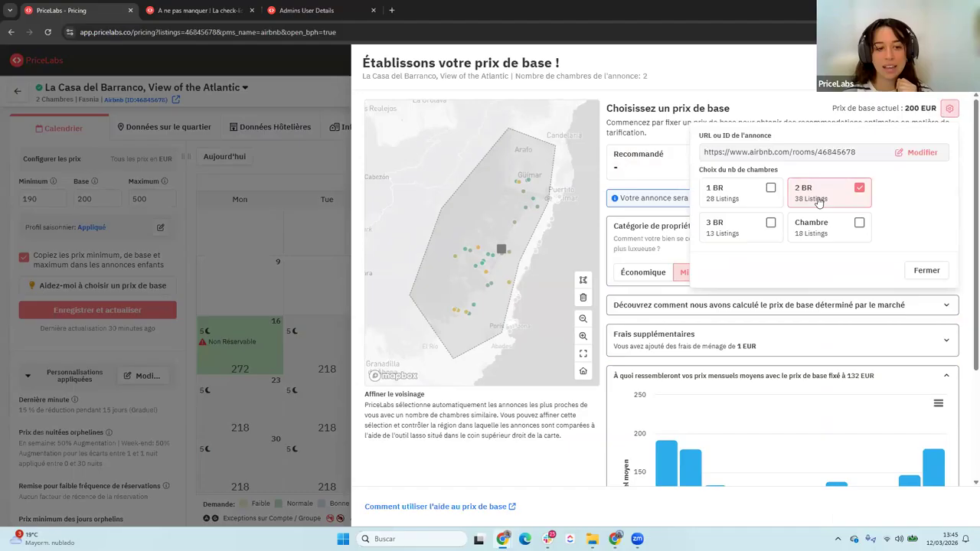
click(949, 108)
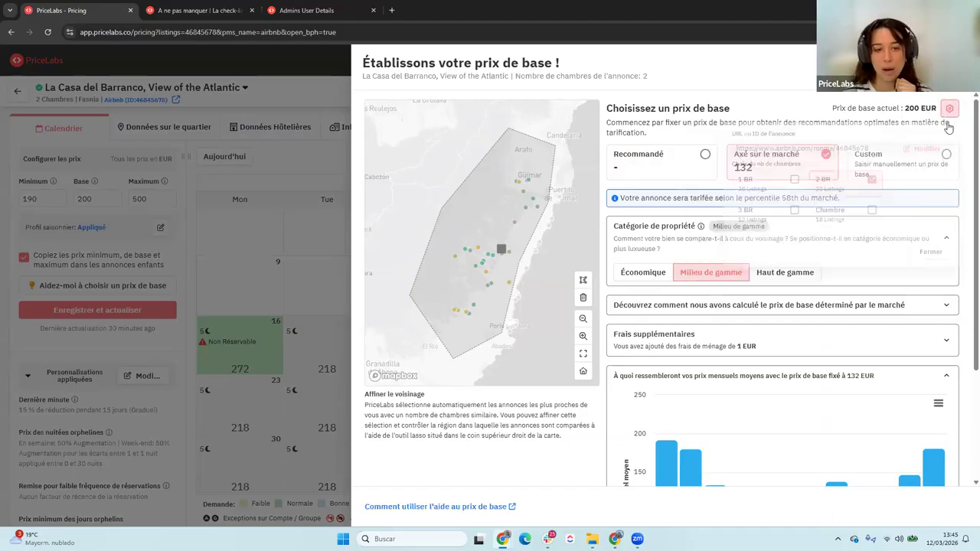
click(312, 151)
drag(36, 99, 76, 100)
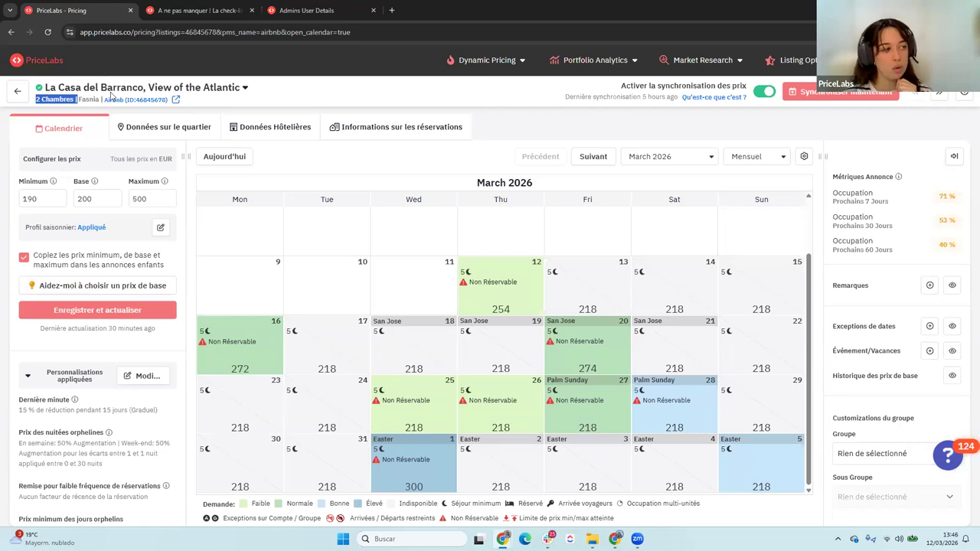
Step: Try the 3 BR, Chambre and 1 BR comparison groups in the base price helper, and return the selection to 2 BR only
click(127, 289)
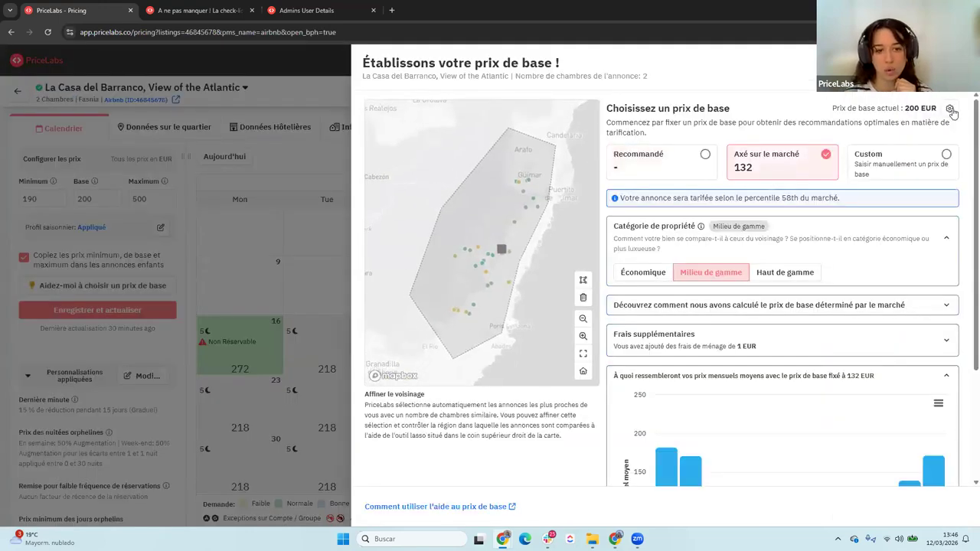
click(949, 109)
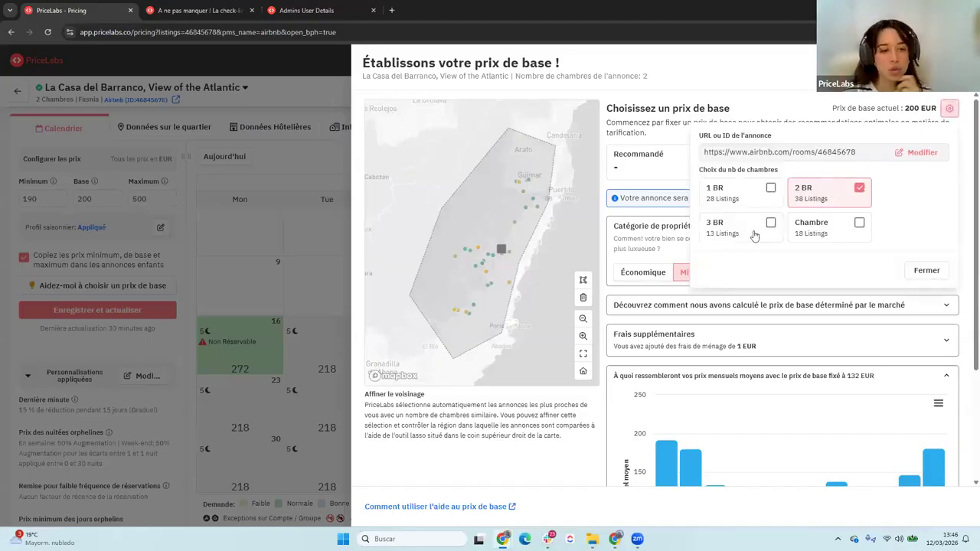
click(735, 227)
click(815, 201)
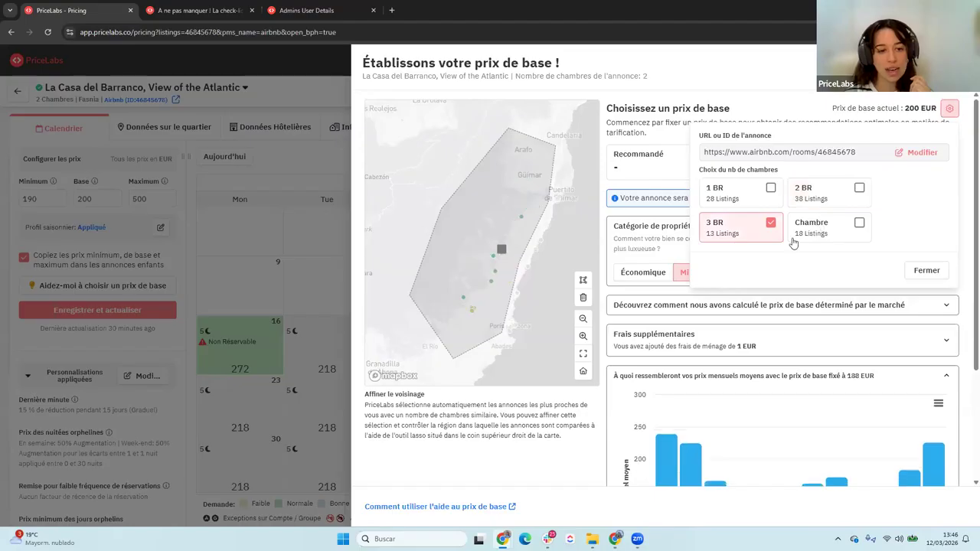
click(816, 230)
click(748, 197)
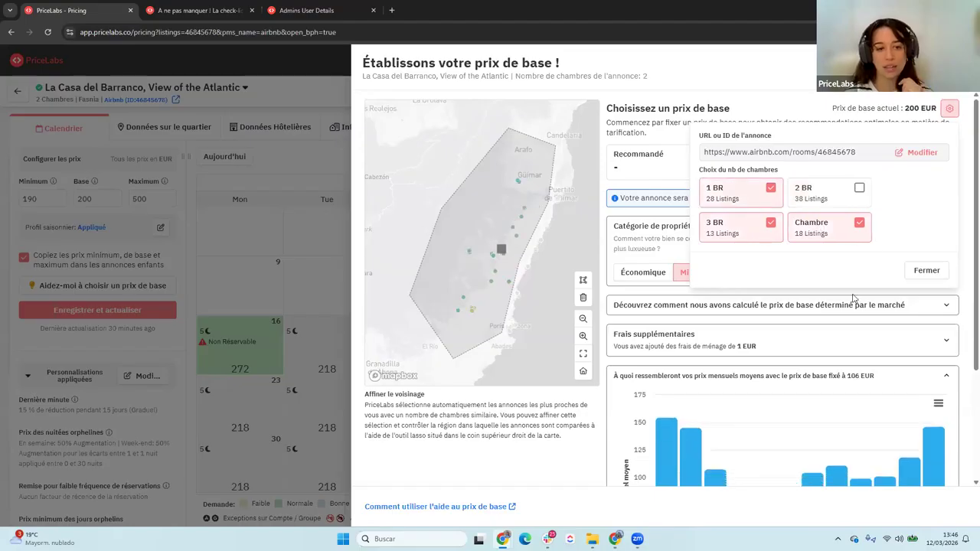
click(823, 238)
click(769, 241)
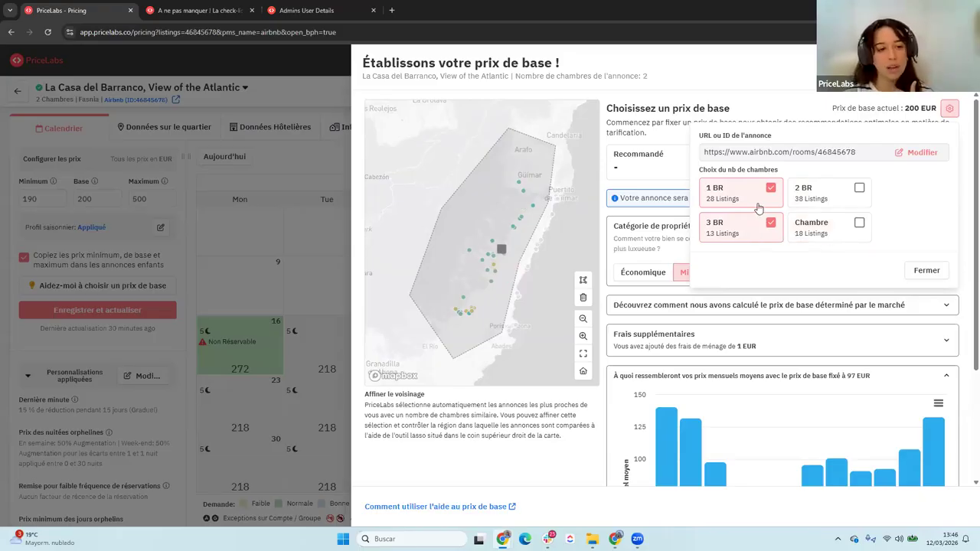
click(832, 212)
click(760, 197)
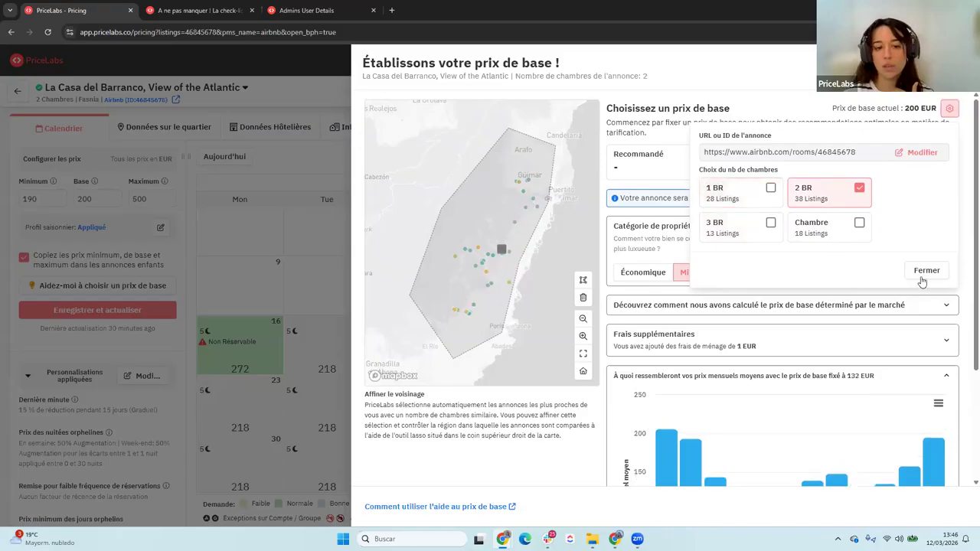
click(925, 270)
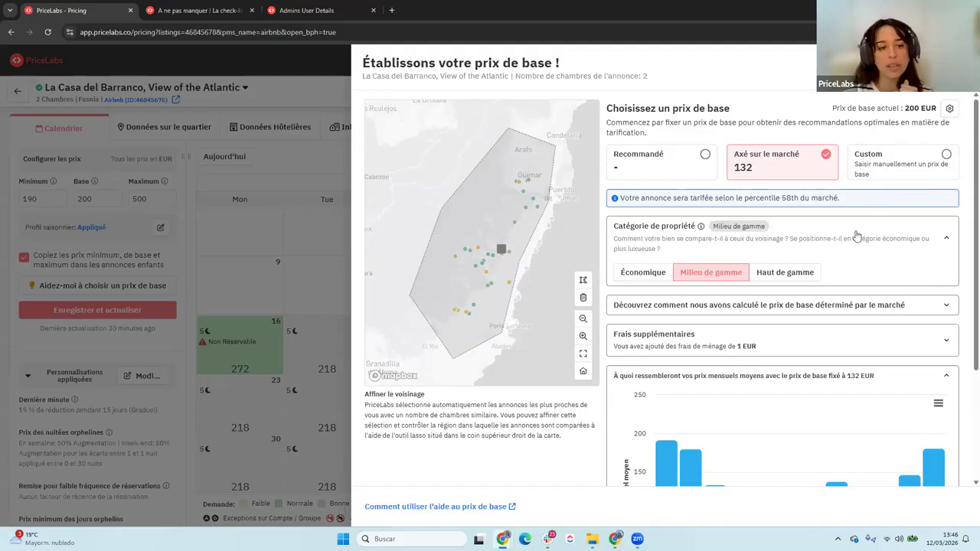
Step: Expand the breakdown of how the market-based base price is calculated and highlight "Prix moyen de Milieu de gamme"
click(804, 226)
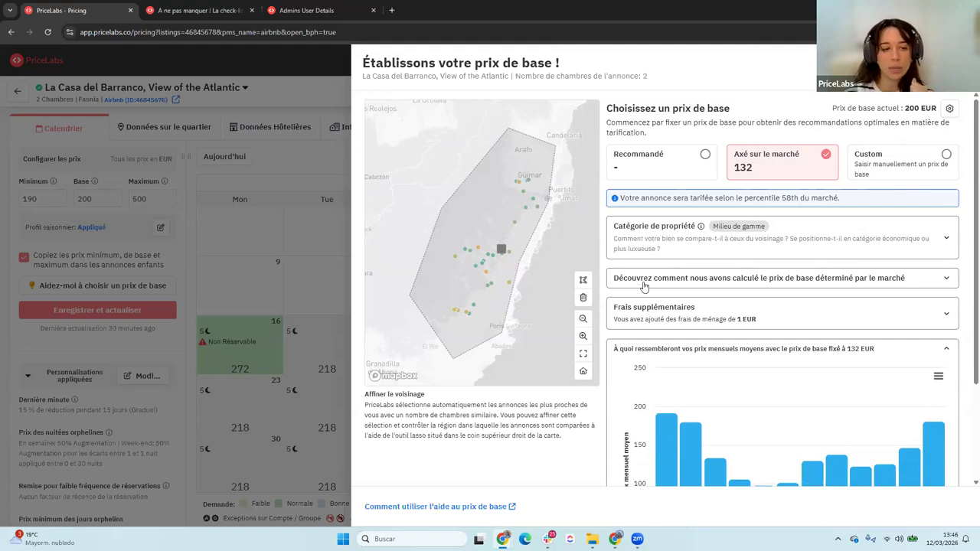
click(691, 280)
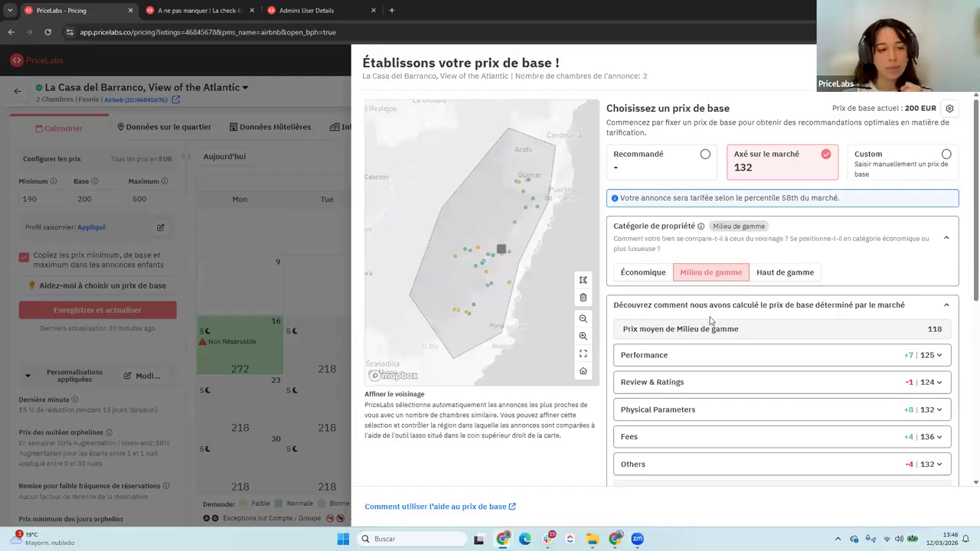
scroll(711, 322, down, 1)
drag(624, 279, 749, 284)
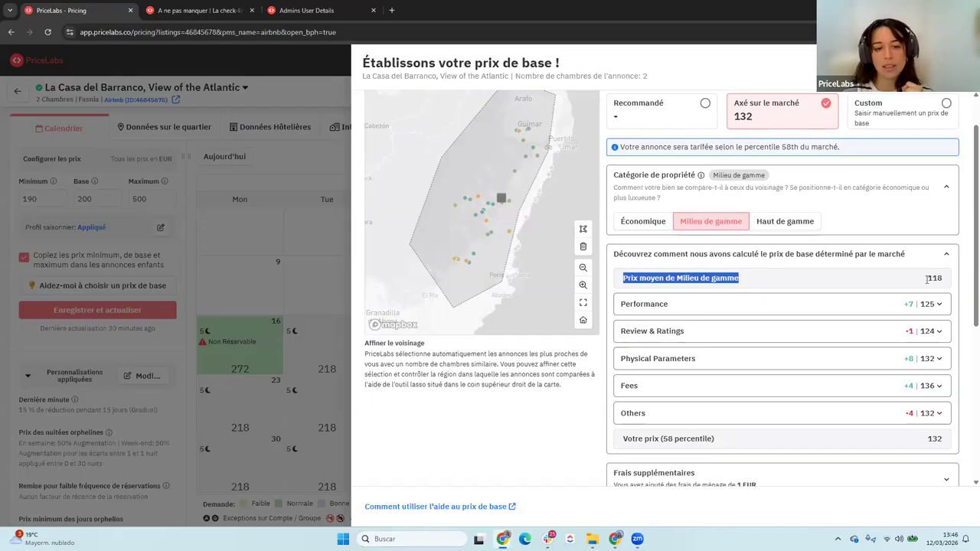
Step: Highlight the "Prix moyen de Milieu de gamme" amount and the final "Votre prix" amount in the base price breakdown to compare them
drag(924, 279, 944, 283)
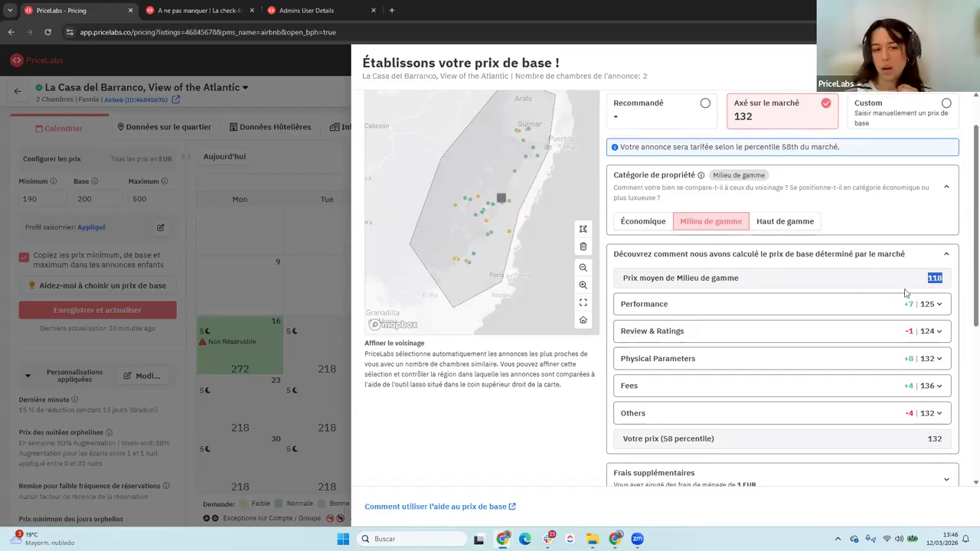
scroll(888, 293, up, 2)
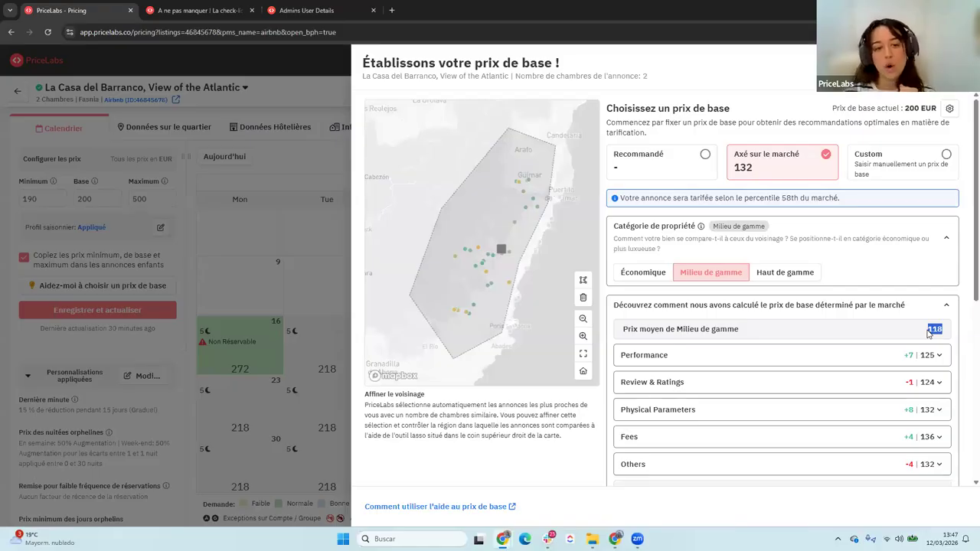
scroll(928, 333, down, 2)
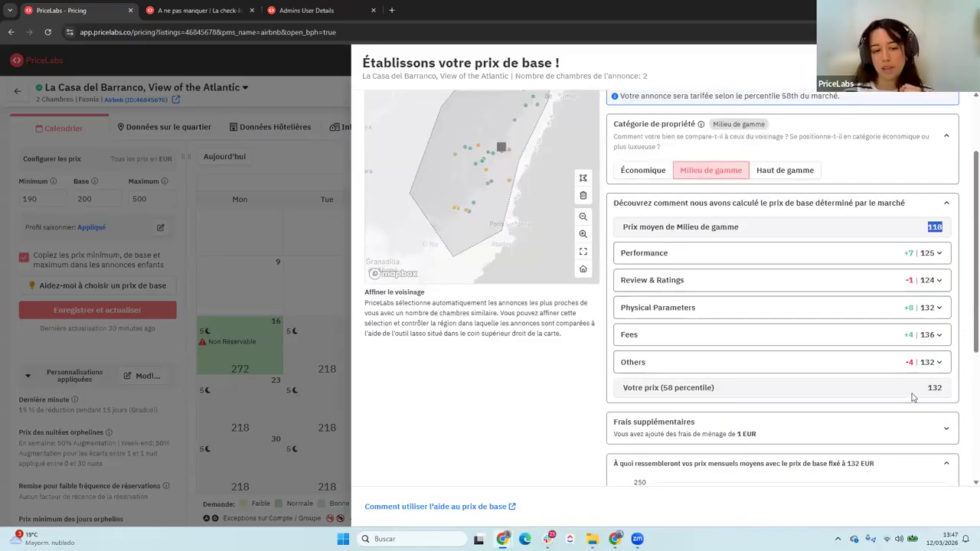
drag(941, 386, 928, 387)
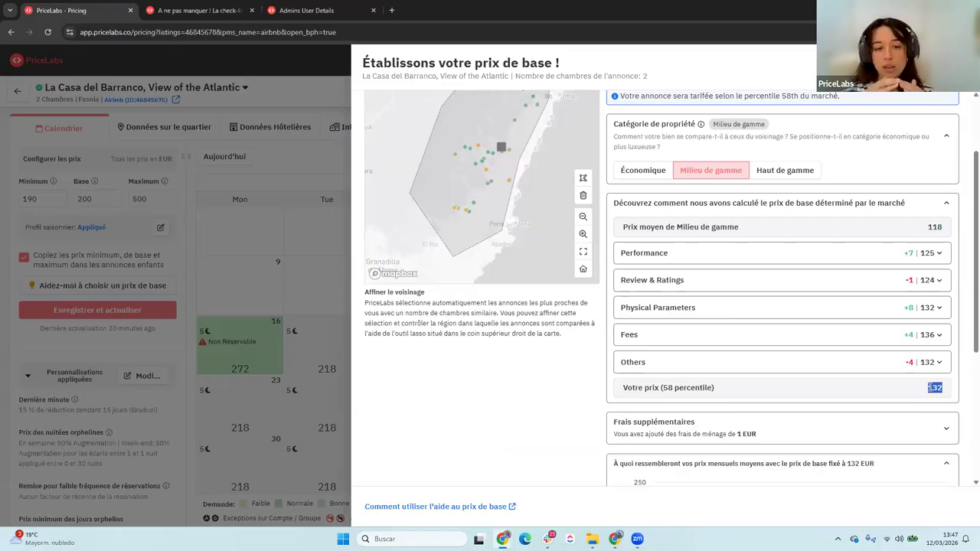
double_click(935, 227)
double_click(934, 389)
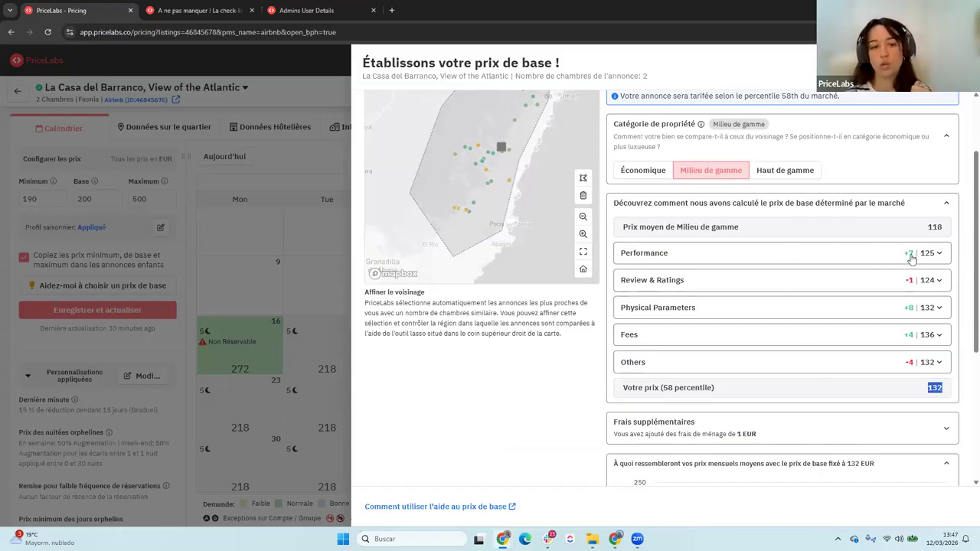
Step: Expand the Performance criteria, highlight the Occupancy and ADR price adjustments, and collapse the section again
click(875, 259)
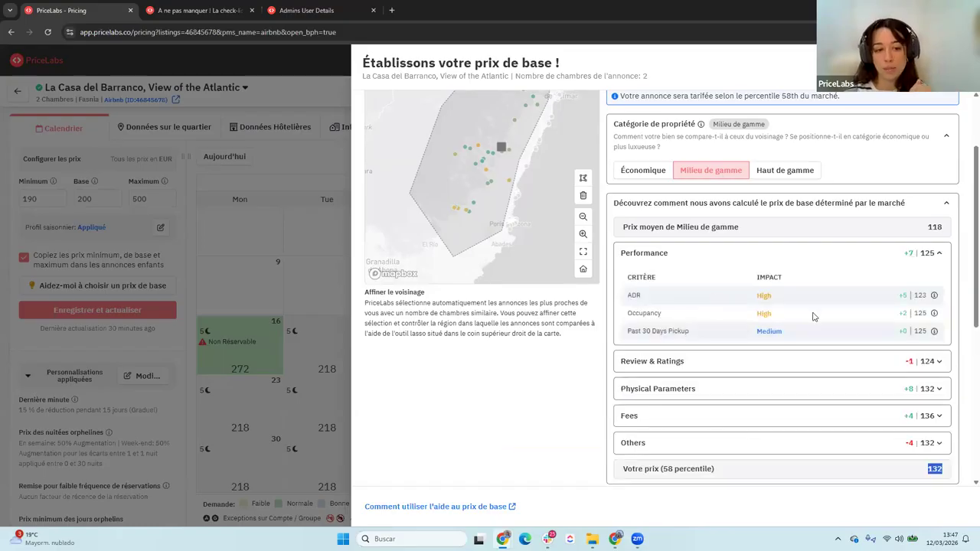
double_click(904, 314)
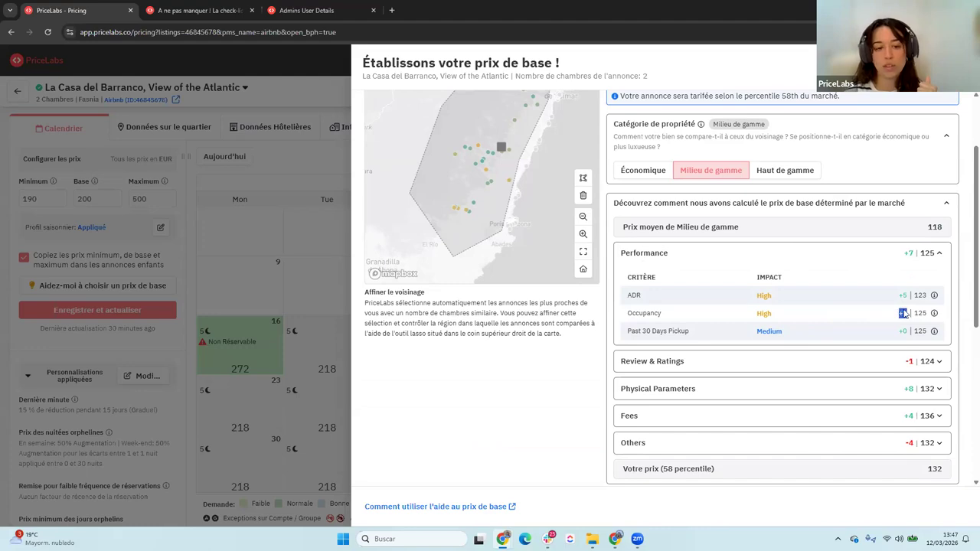
double_click(904, 295)
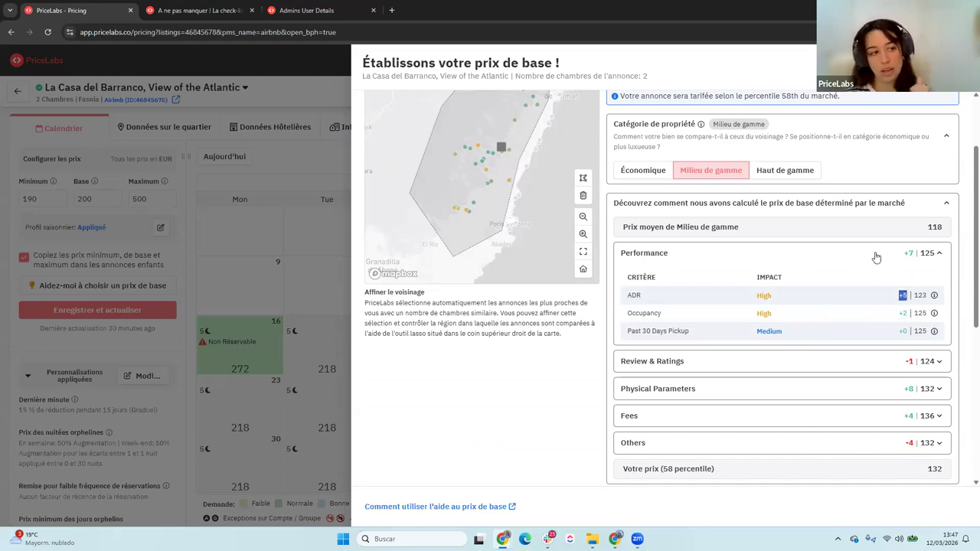
click(811, 254)
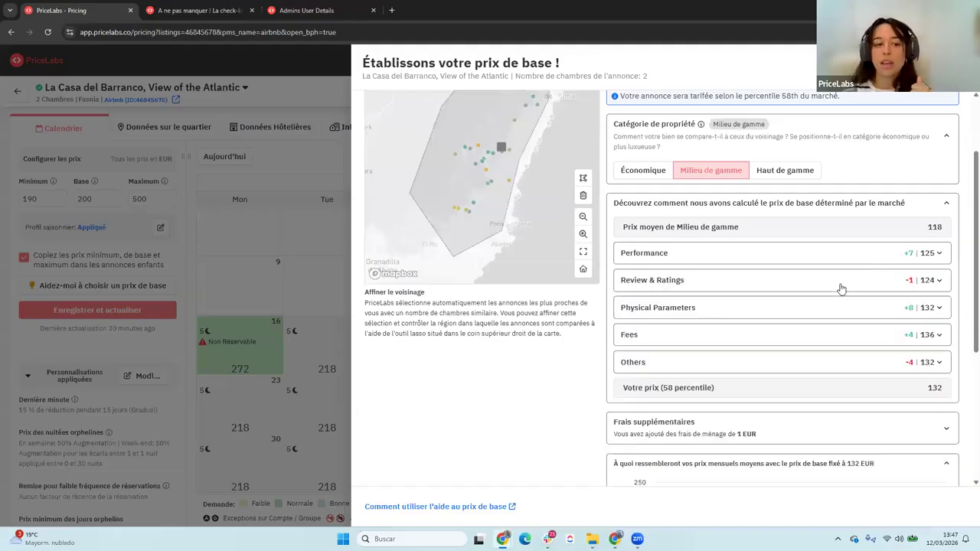
Step: View the Review & Ratings criteria, collapse them, and highlight the average Milieu de gamme price amount
click(841, 283)
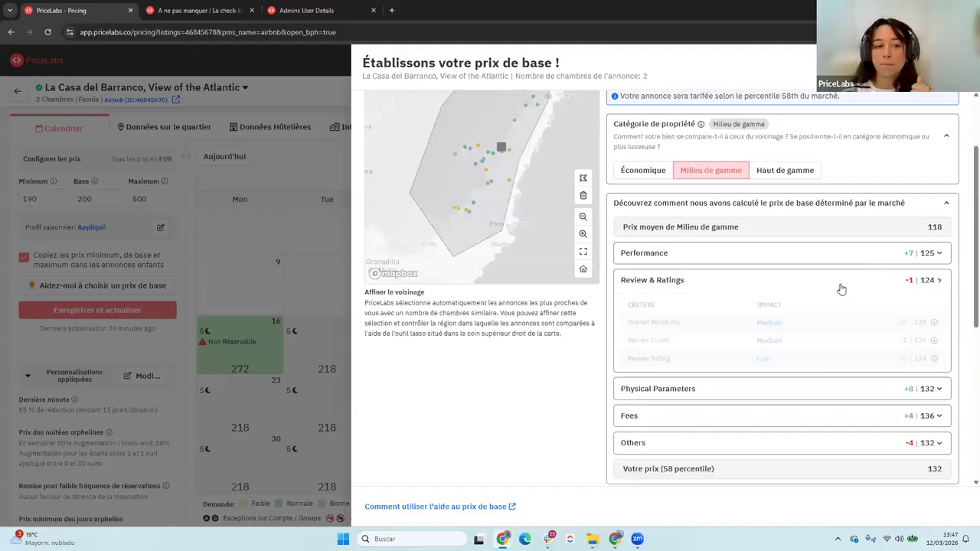
click(921, 285)
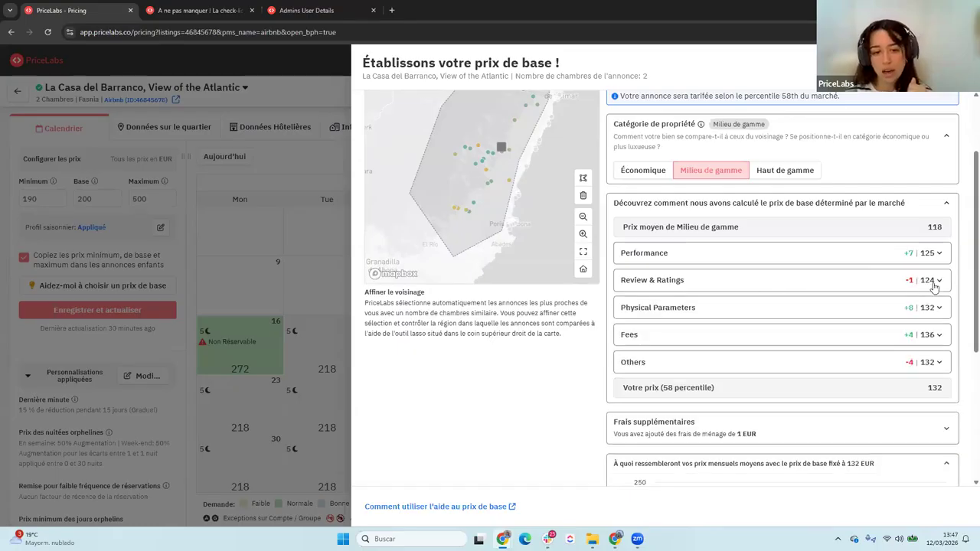
double_click(934, 227)
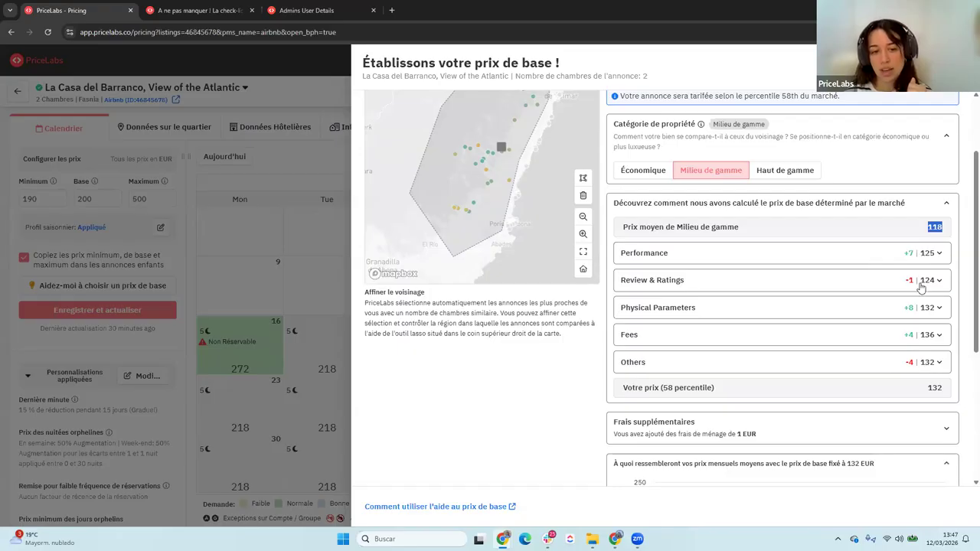
Step: Expand and collapse the Physical Parameters and Fees criteria in turn to examine their effect on the base price
click(849, 313)
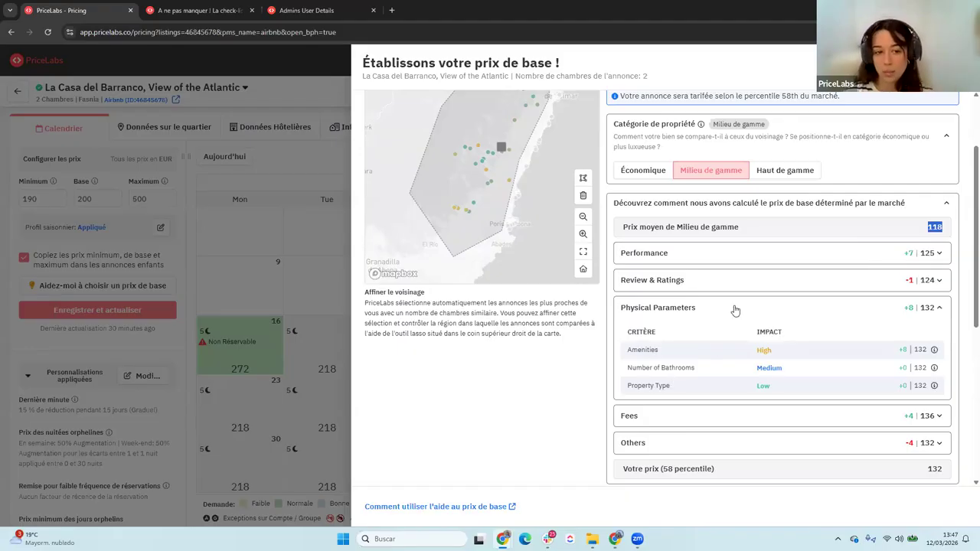
click(908, 306)
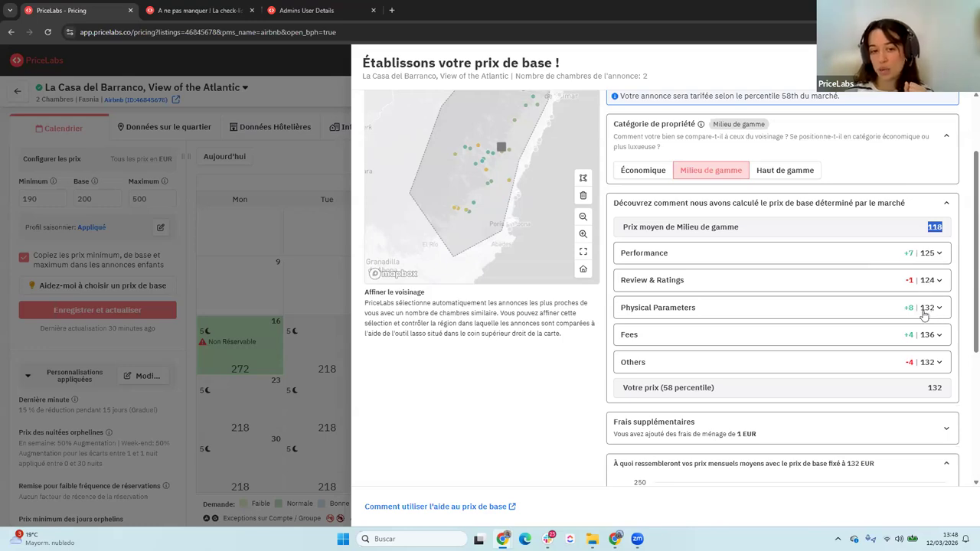
click(888, 337)
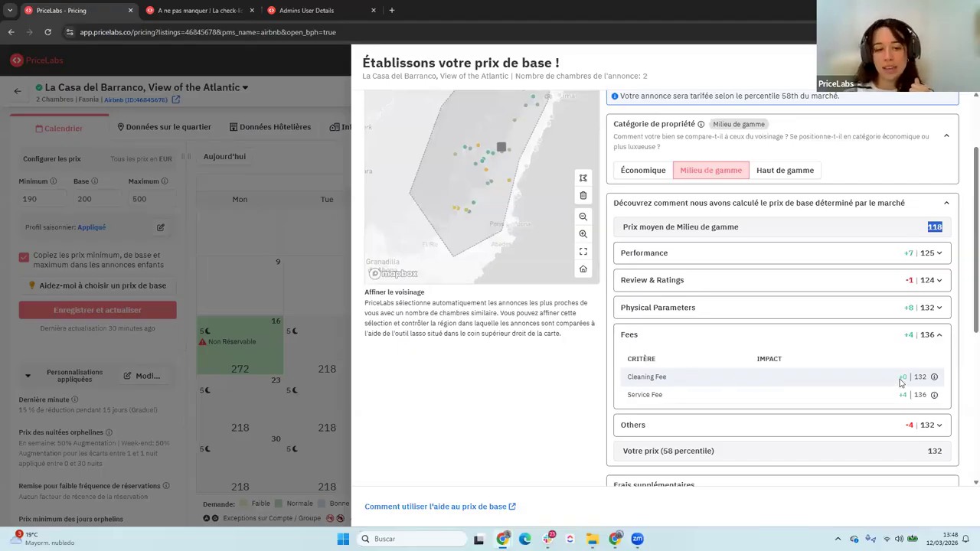
click(897, 339)
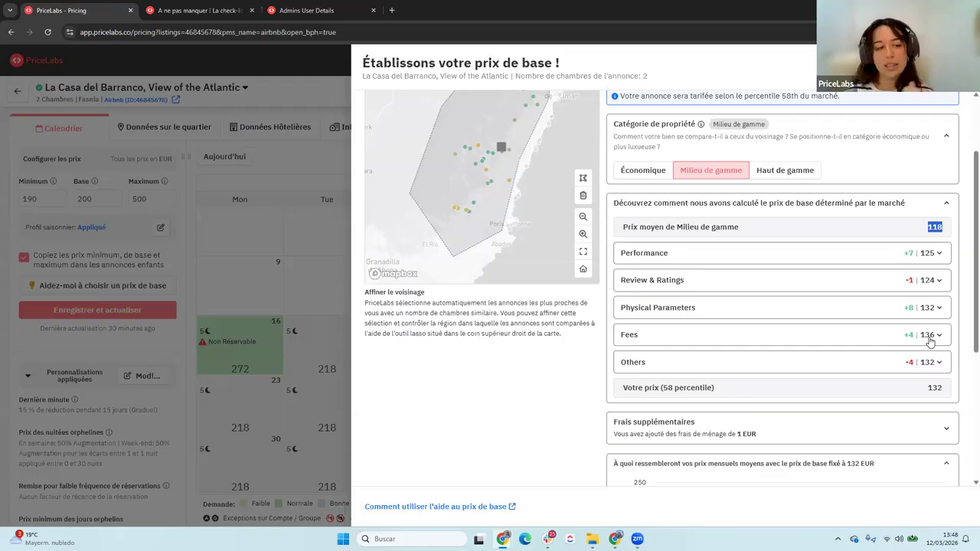
Step: Expand the Others criteria, highlight Guest Favorite and Superhost, and collapse the section
click(902, 368)
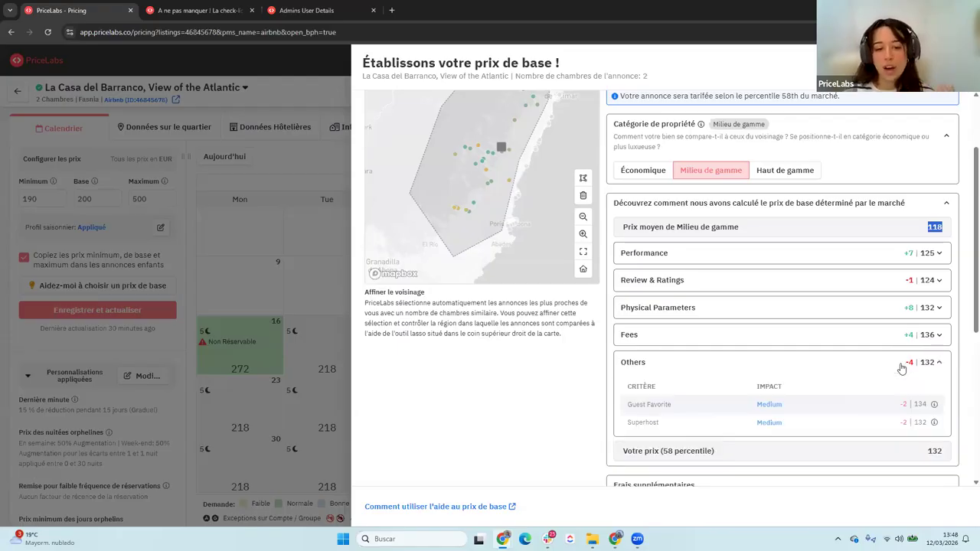
triple_click(653, 406)
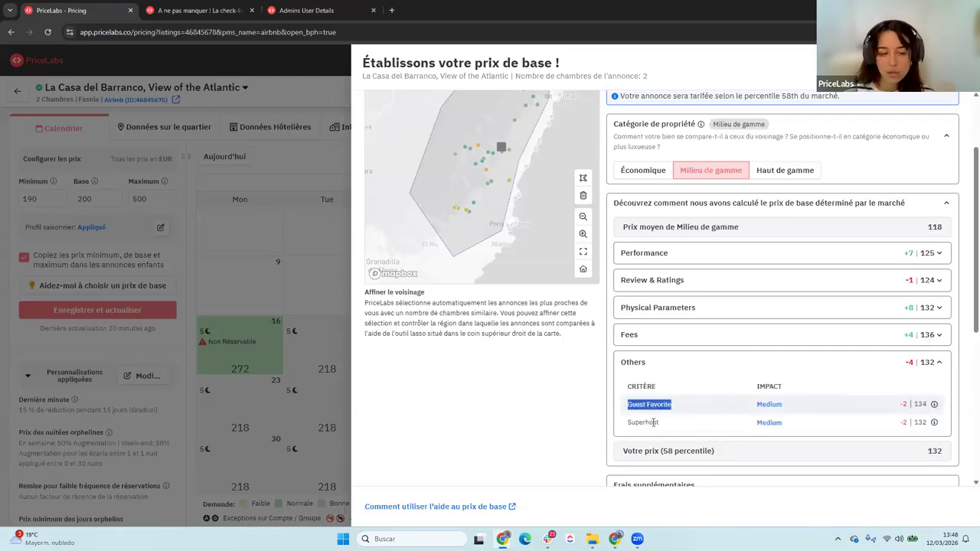
triple_click(653, 423)
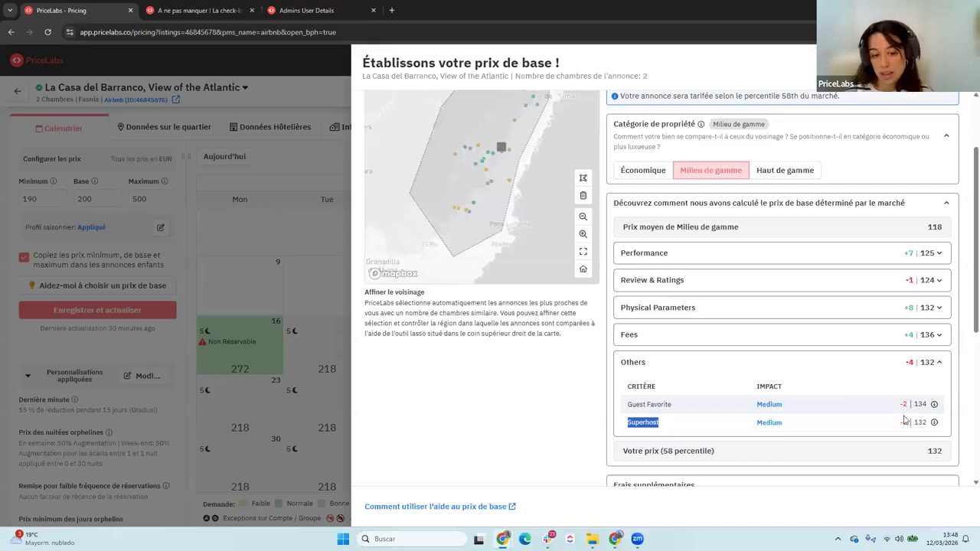
click(915, 364)
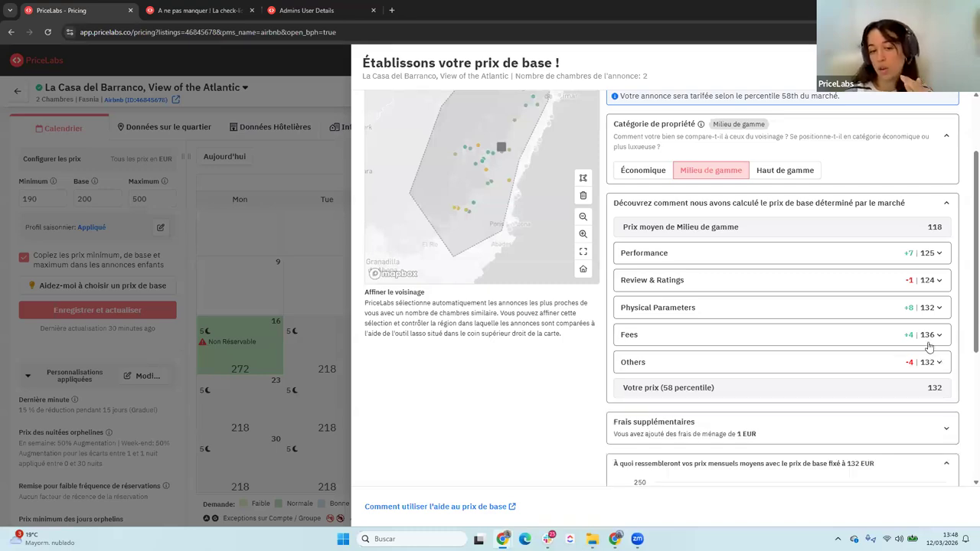
Step: Highlight the final "Votre prix" amount against the Milieu de gamme average to review the overall adjustment
double_click(934, 388)
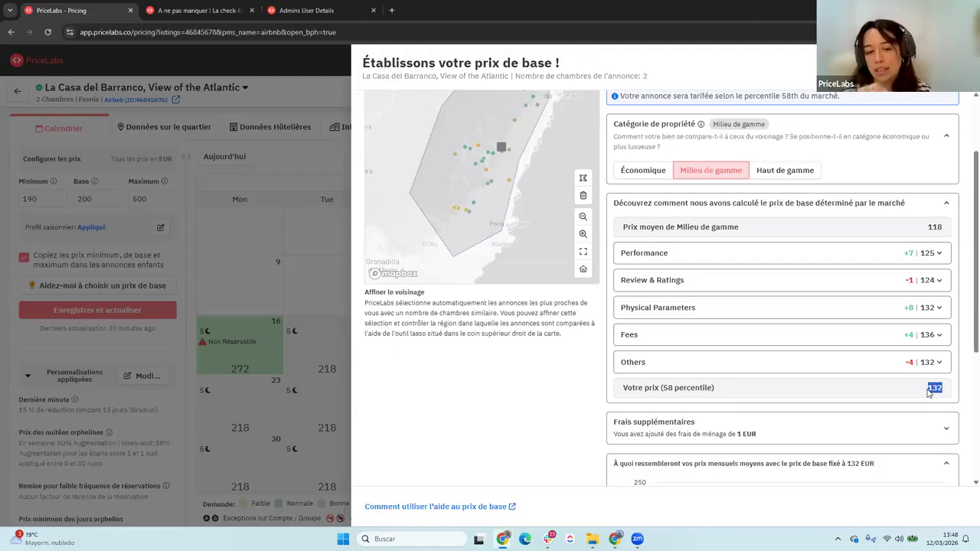
double_click(933, 227)
double_click(934, 387)
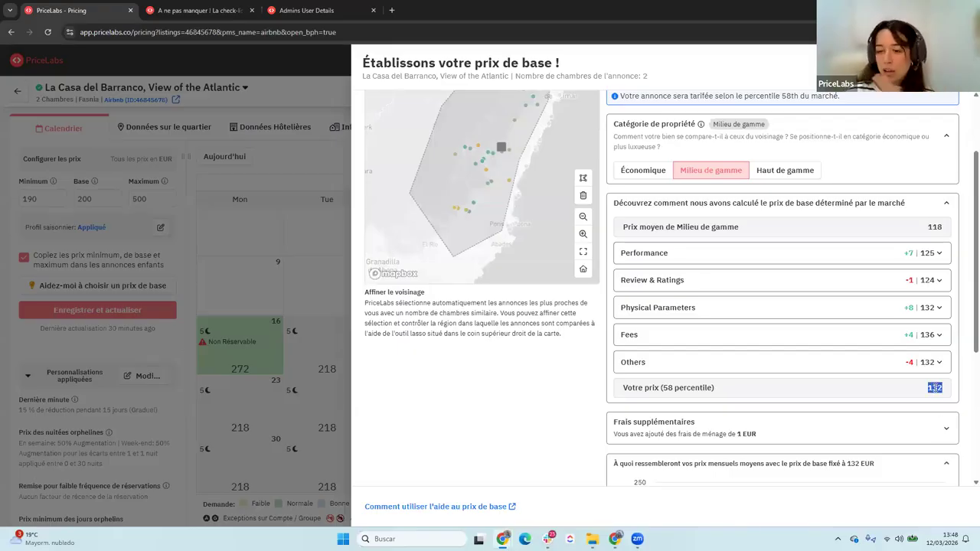
Step: Try the Économique and Haut de gamme property categories, and return the selection to Milieu de gamme
scroll(781, 306, up, 1)
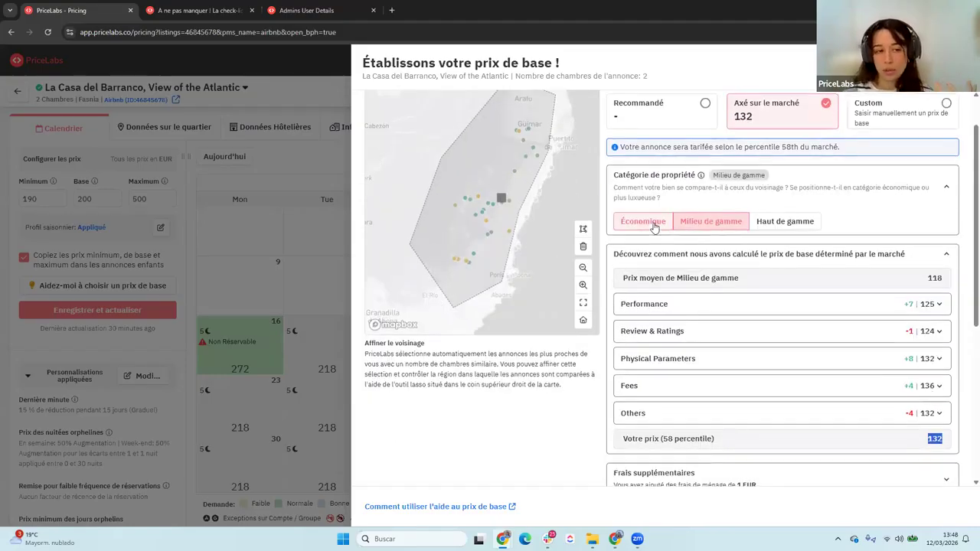
click(654, 226)
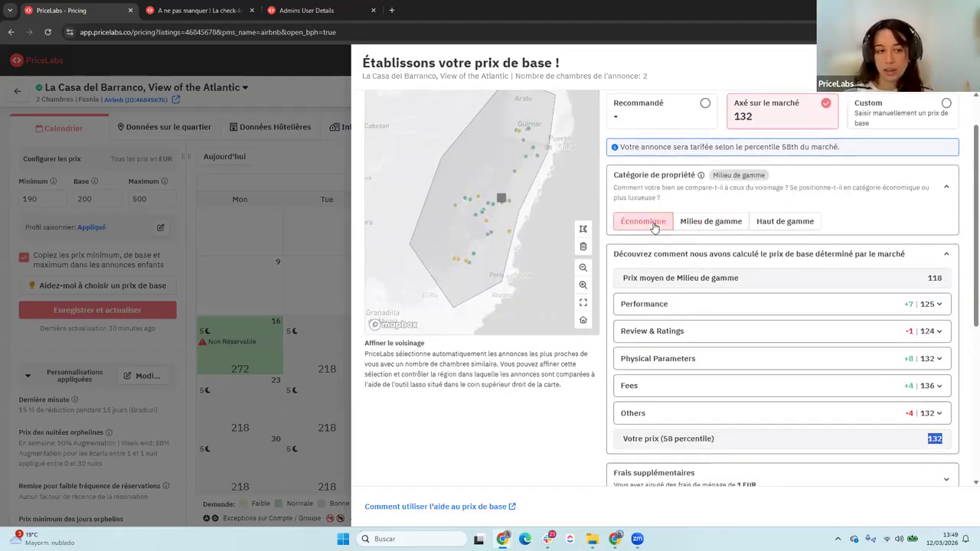
click(784, 222)
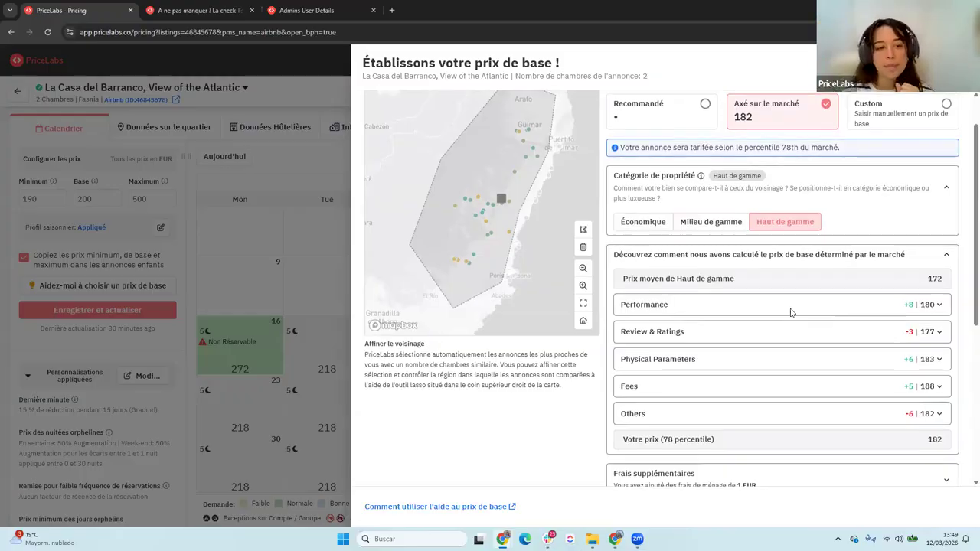
scroll(789, 312, up, 2)
click(716, 275)
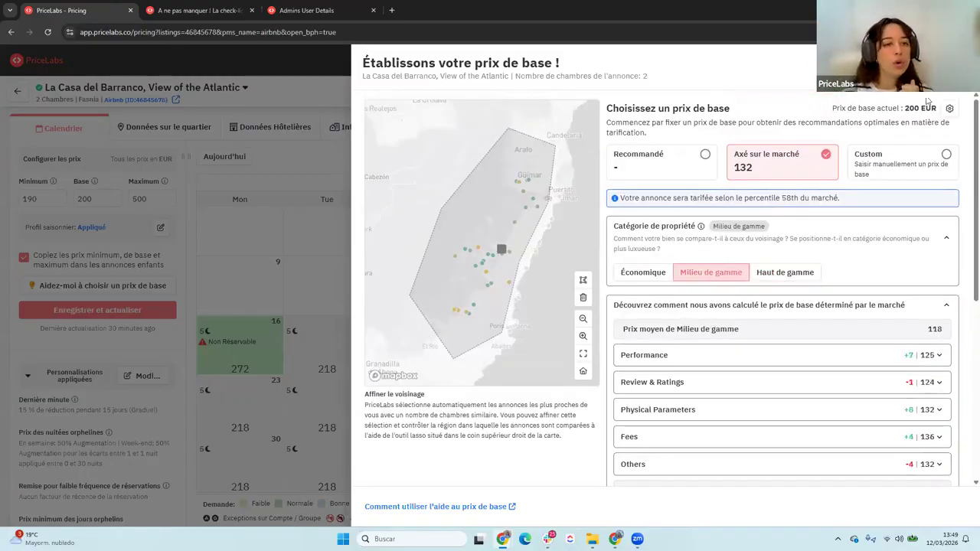
Step: Highlight the Milieu de gamme average price amount and look over the rest of the calculation
double_click(935, 329)
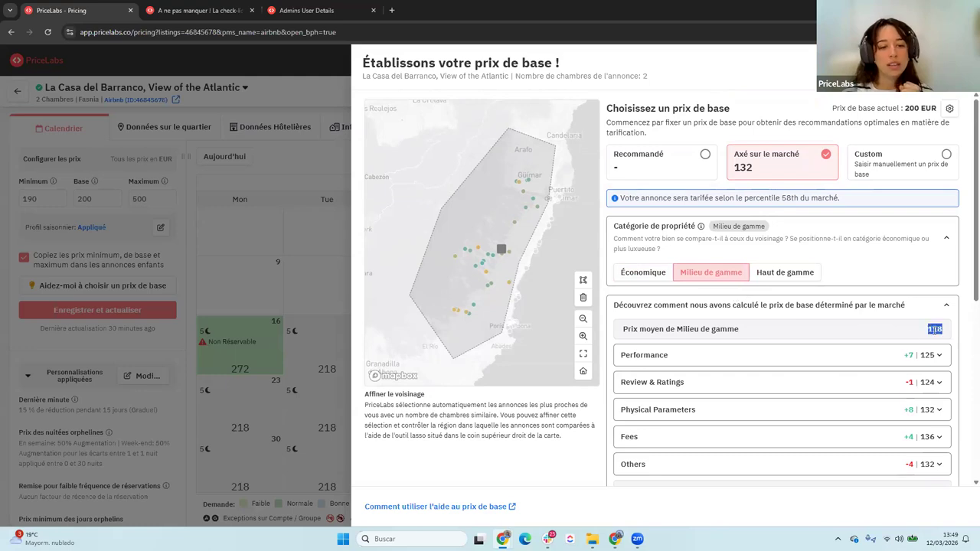
scroll(934, 329, down, 2)
scroll(933, 391, up, 2)
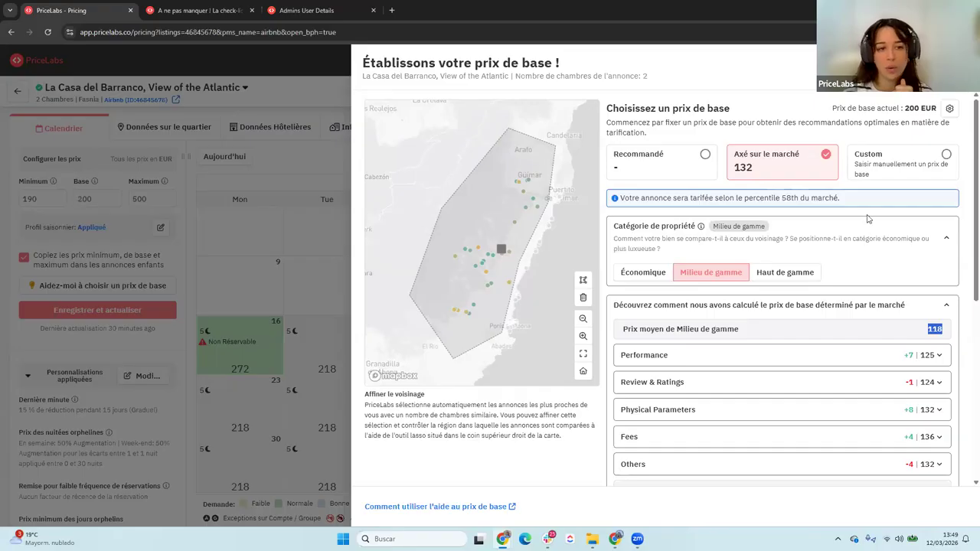
Step: Try a Custom base price of 200 EUR in the helper and highlight the resulting market percentile
click(870, 158)
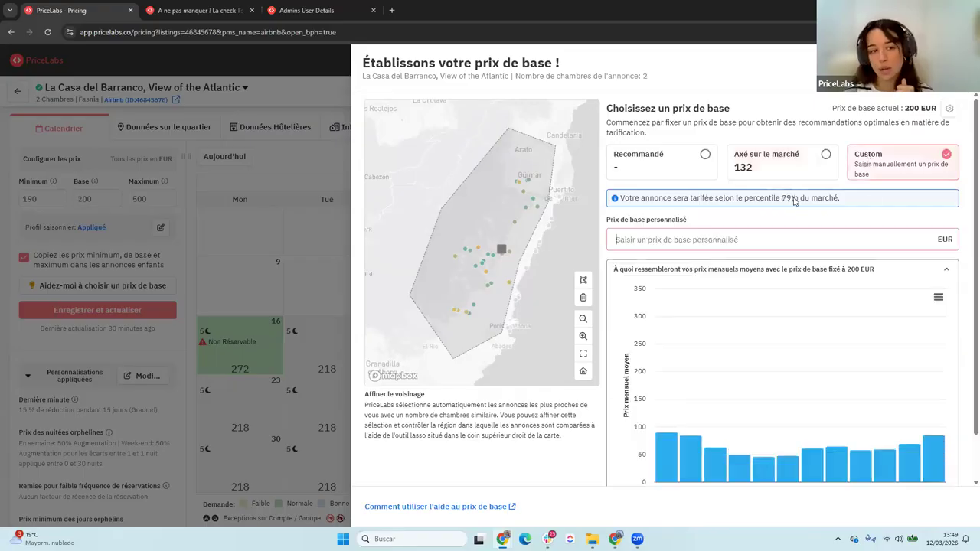
click(686, 240)
text(200)
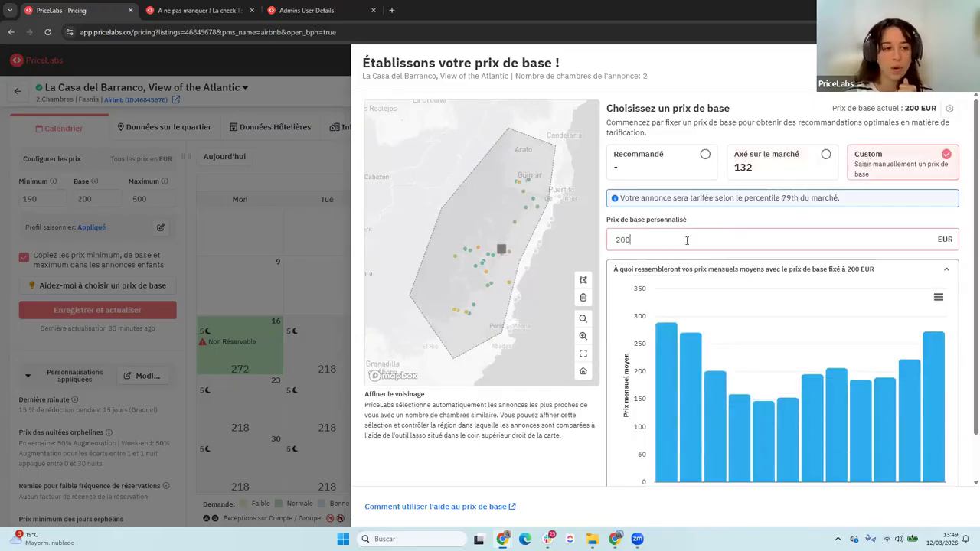
drag(781, 197, 799, 202)
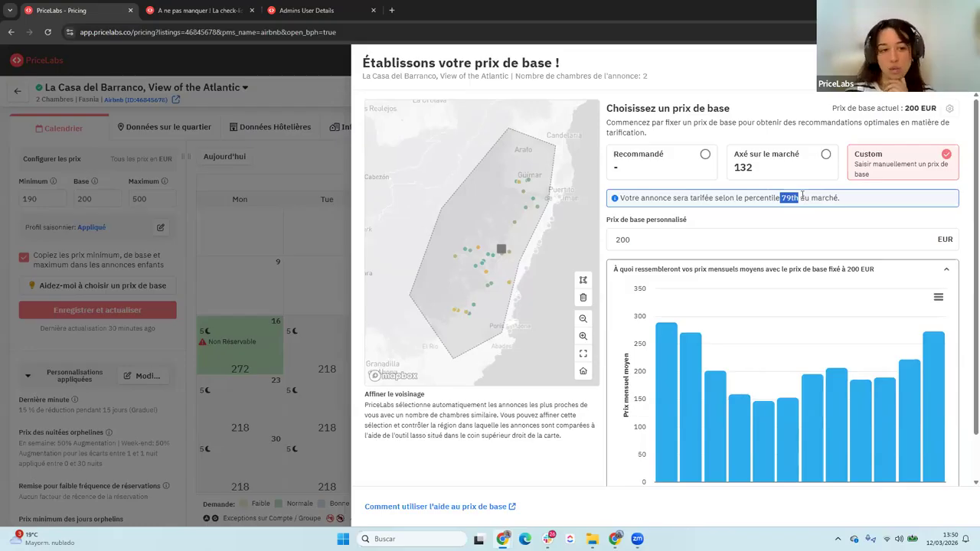
Step: Return to the "Axé sur le marché" base price, expand its calculation breakdown, and highlight the average price amount
click(802, 153)
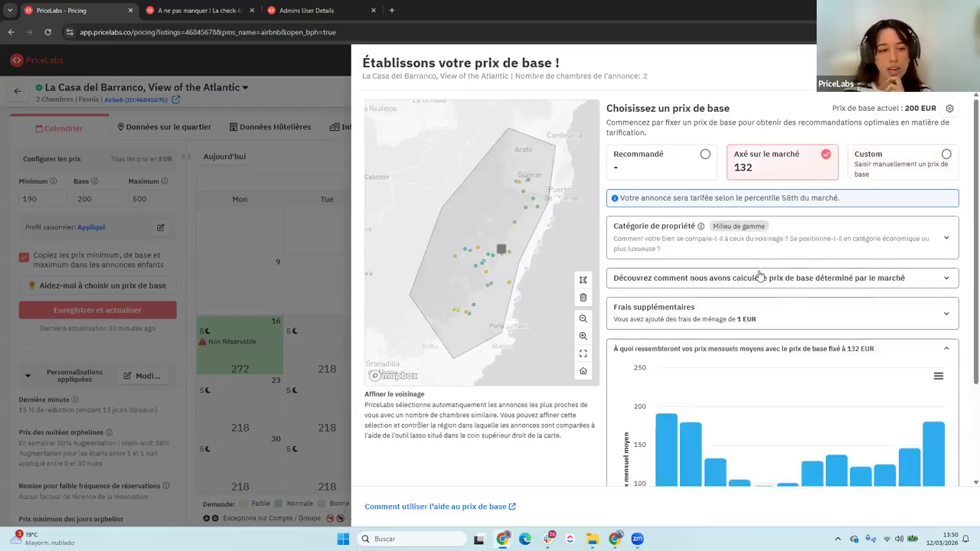
click(761, 307)
double_click(935, 330)
scroll(929, 381, down, 1)
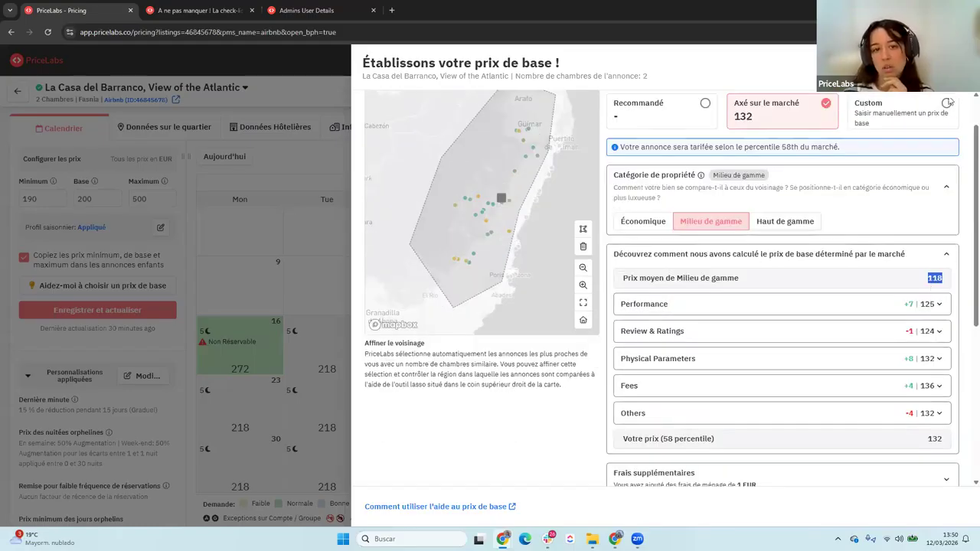
Step: Close the base price helper and set the listing's base price to 130 EUR
click(960, 63)
drag(94, 198, 72, 198)
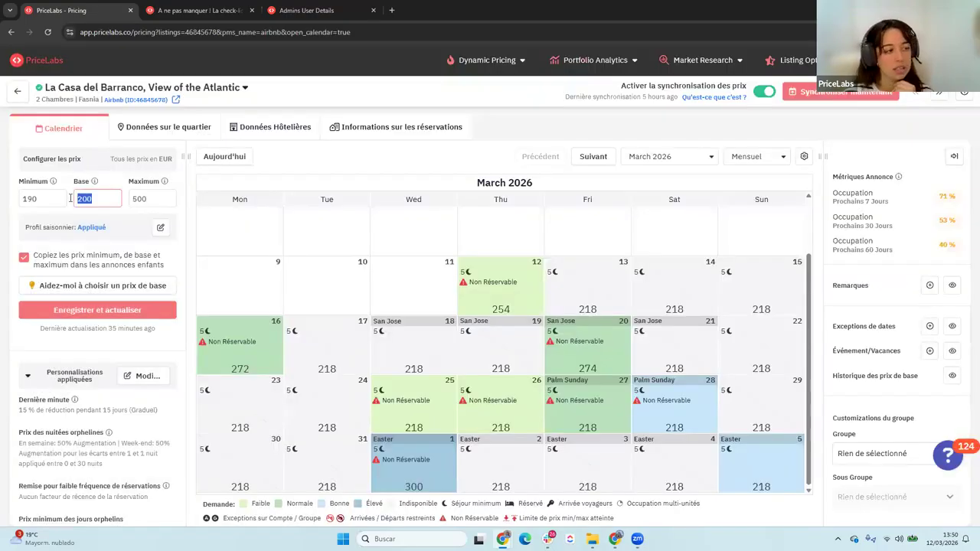
text(130)
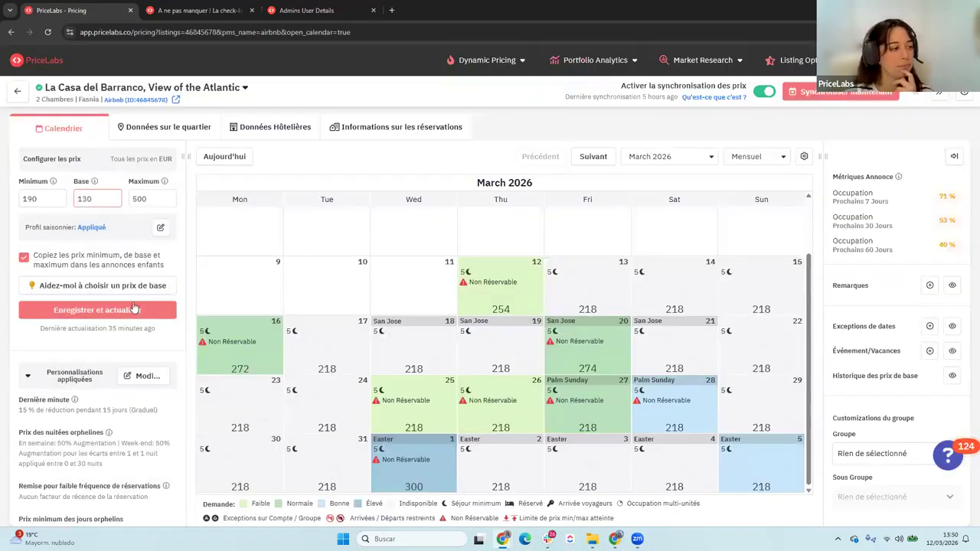
Step: Save and update the listing's prices, and reopen the base price helper with the "Axé sur le marché" option
click(123, 312)
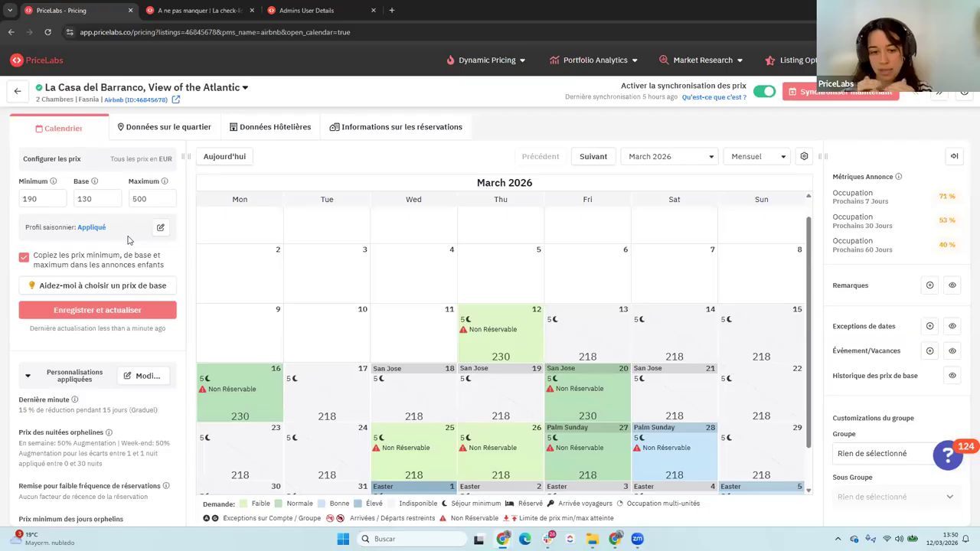
click(116, 289)
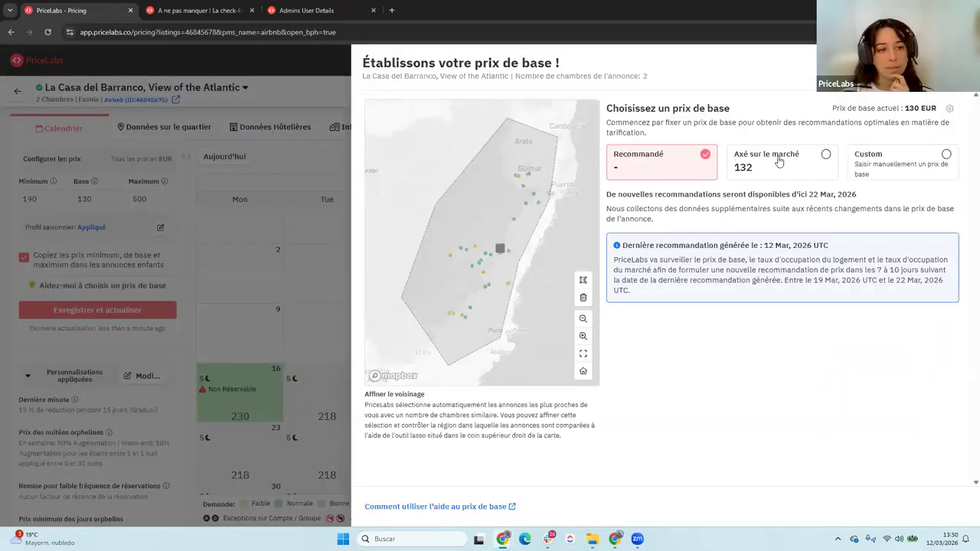
click(780, 163)
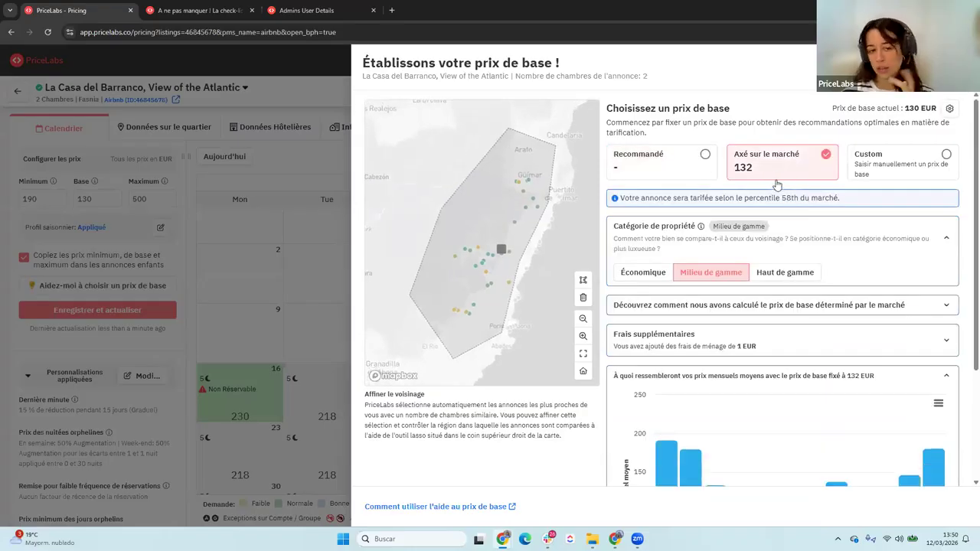
Step: Compare the Économique and Milieu de gamme categories in the expanded price calculation and highlight the Milieu de gamme average price
click(662, 281)
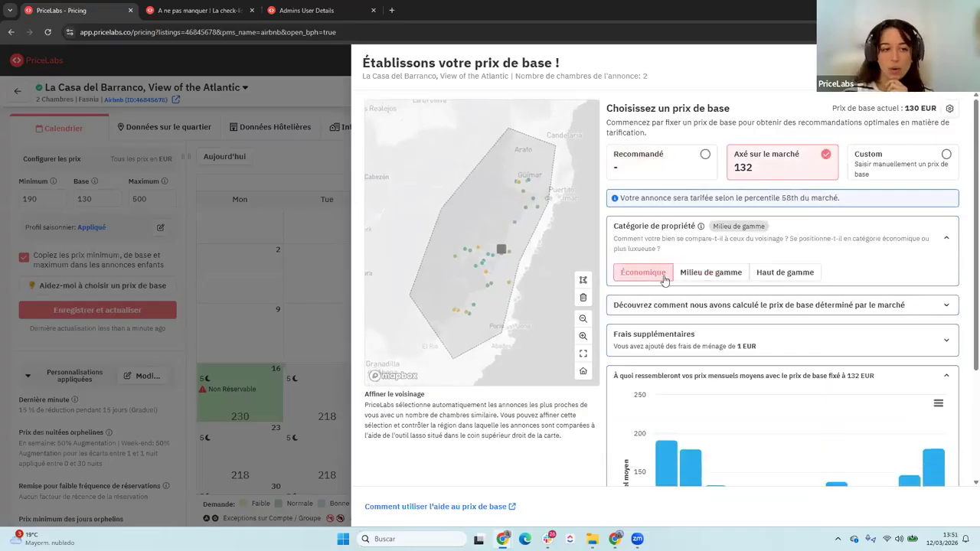
click(687, 272)
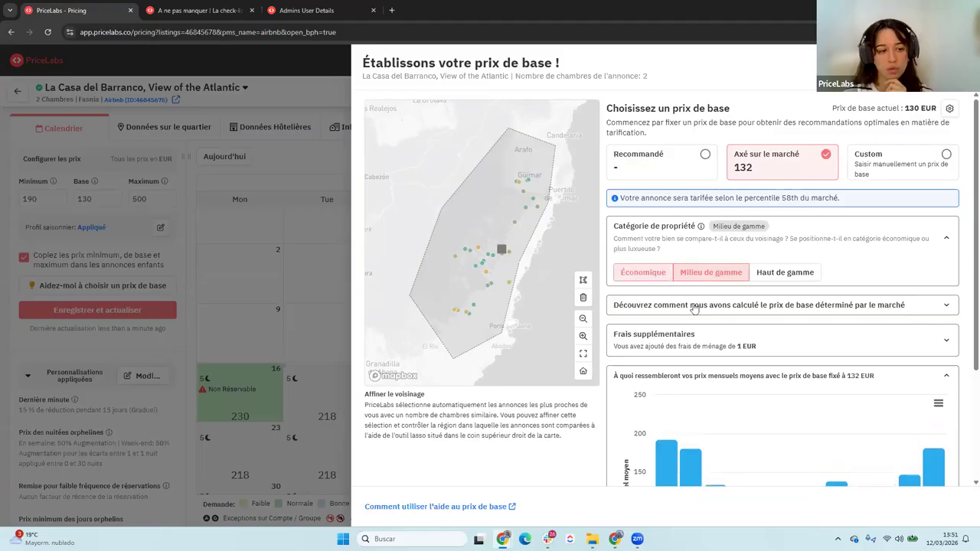
click(694, 305)
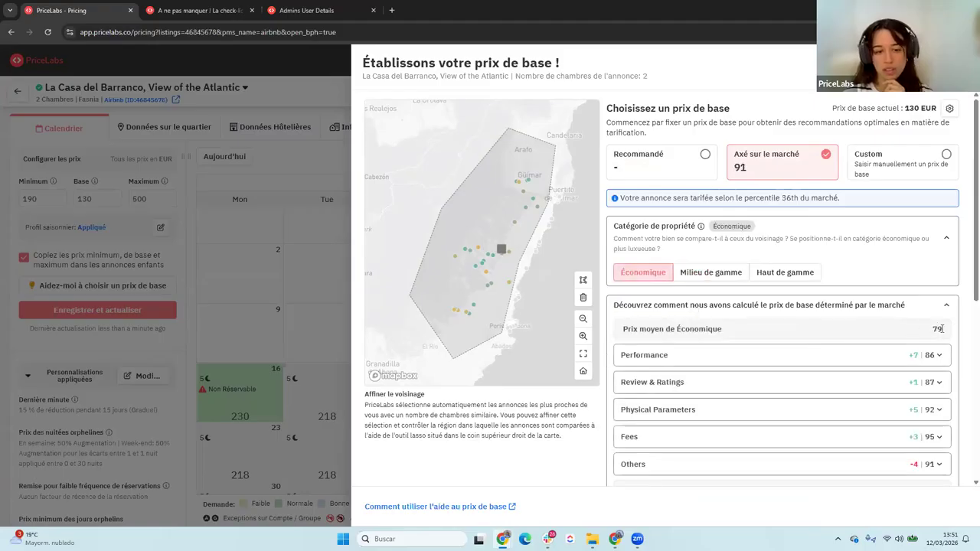
click(737, 276)
drag(929, 330, 948, 332)
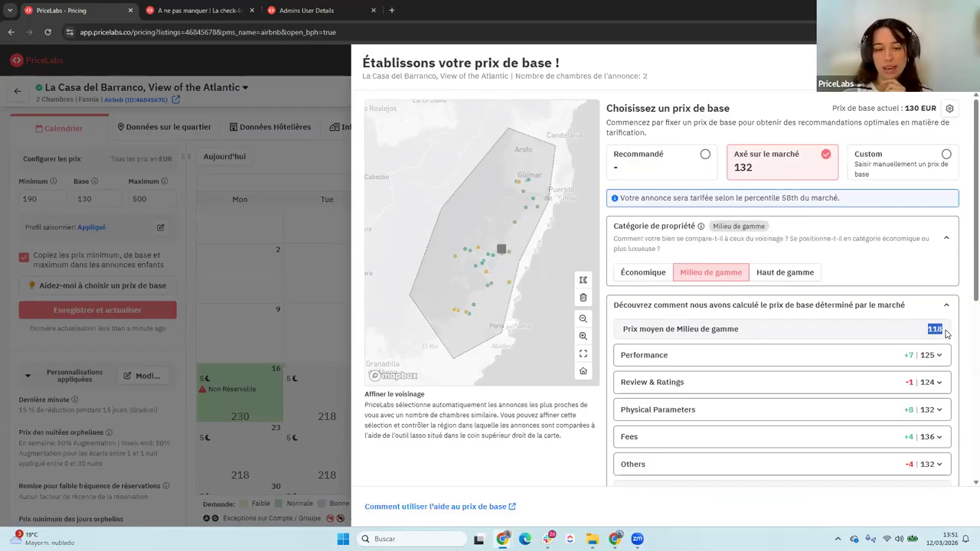
Step: Try a Custom base price of 90 EUR in the helper and highlight the resulting market percentile
click(887, 190)
click(888, 170)
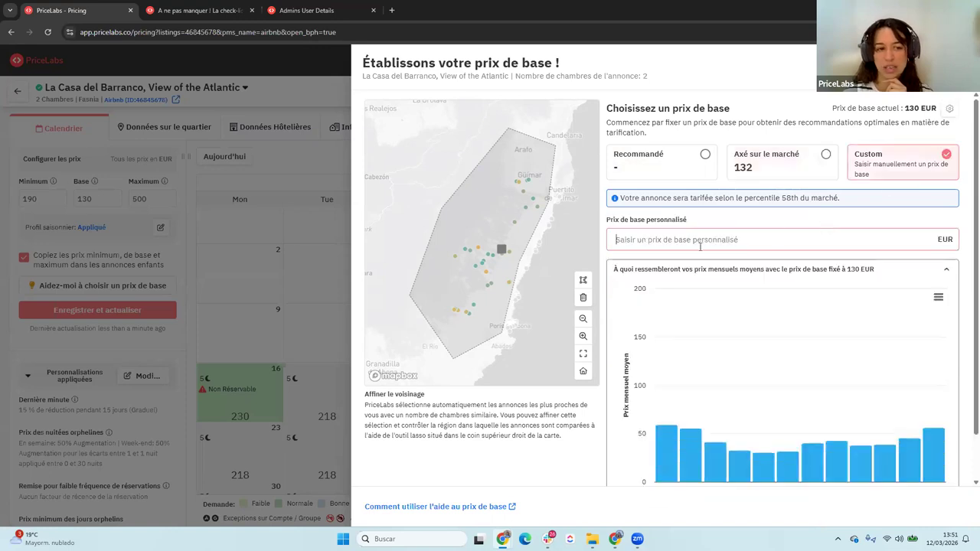
click(649, 243)
text(90)
double_click(791, 197)
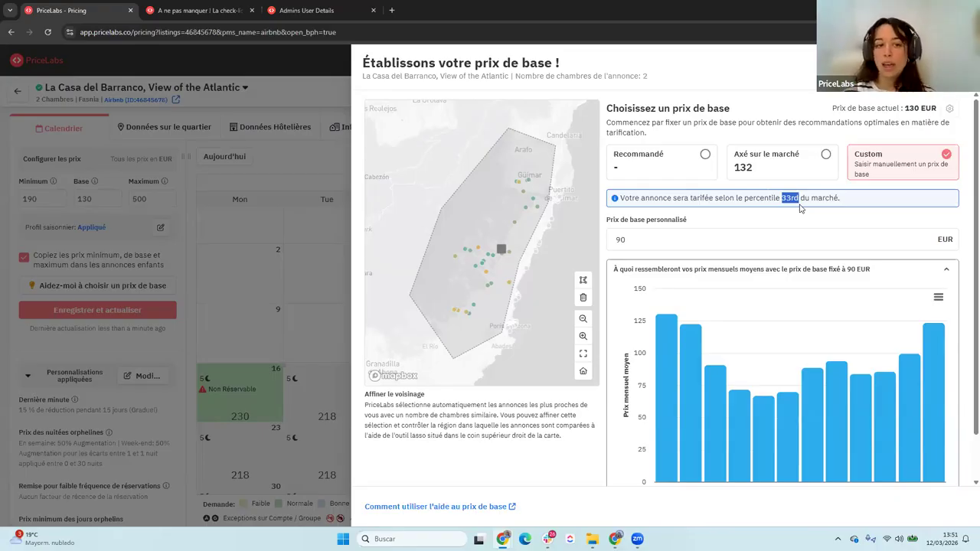
Step: Return to the "Axé sur le marché" calculation breakdown and try the Économique and Haut de gamme property categories, ending on Économique
click(787, 167)
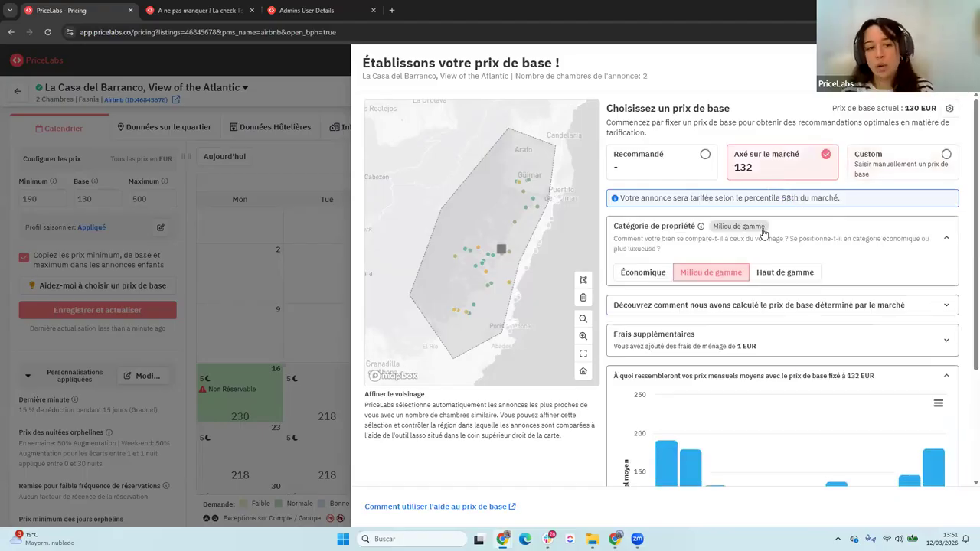
click(761, 304)
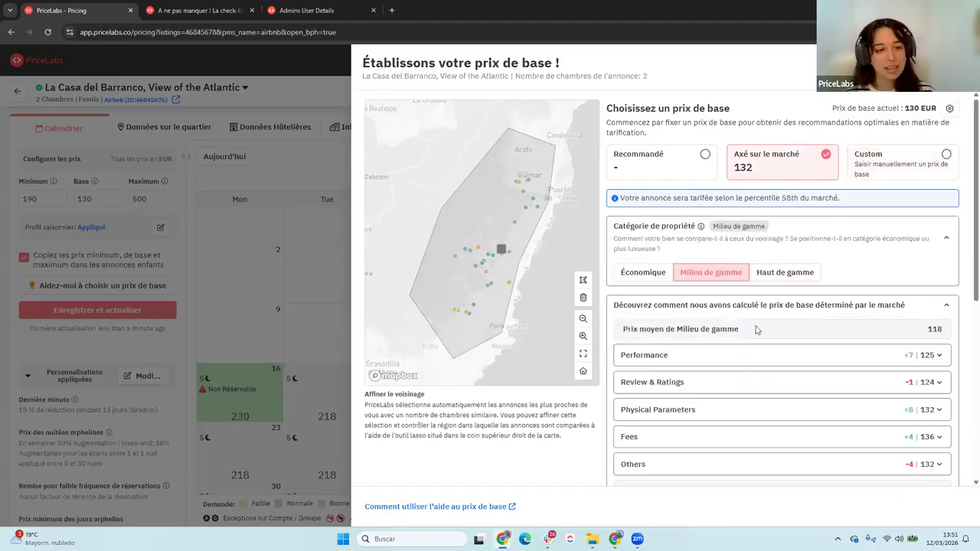
click(655, 279)
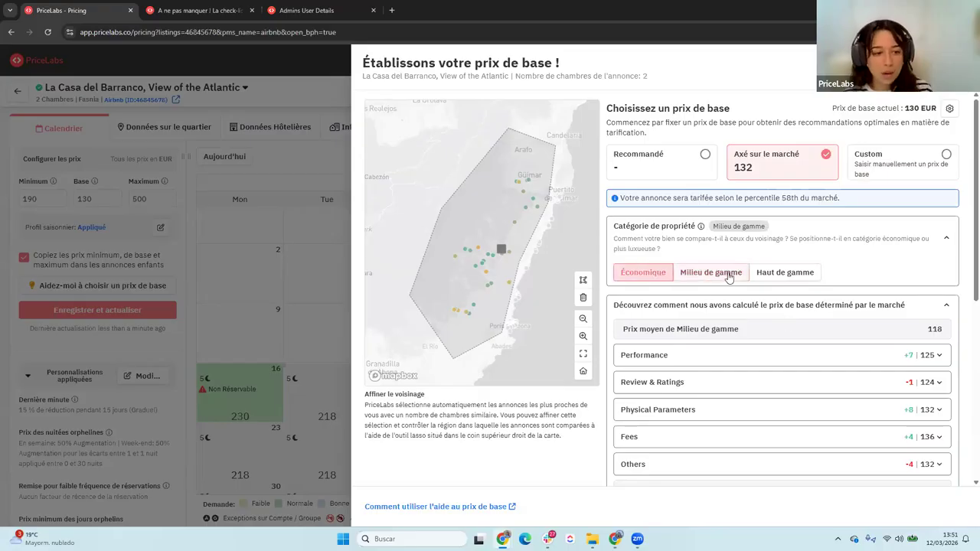
click(775, 274)
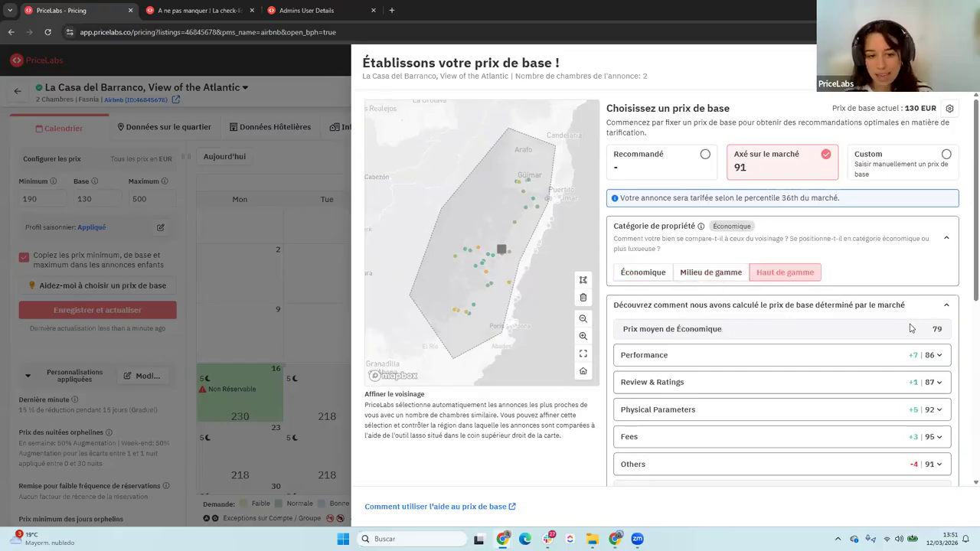
click(667, 275)
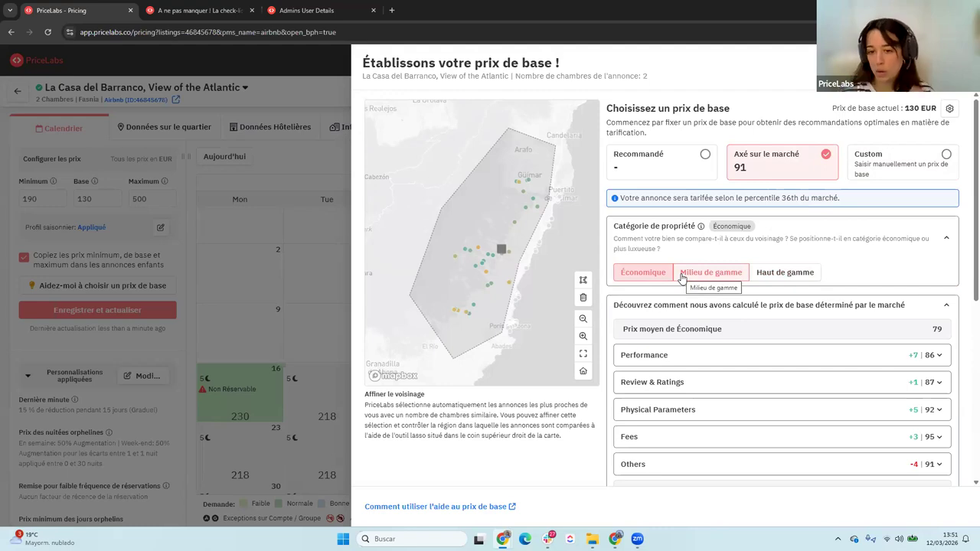
Step: Switch the helper to the Custom base price, highlight the market percentile, and close the helper without entering a price
click(880, 157)
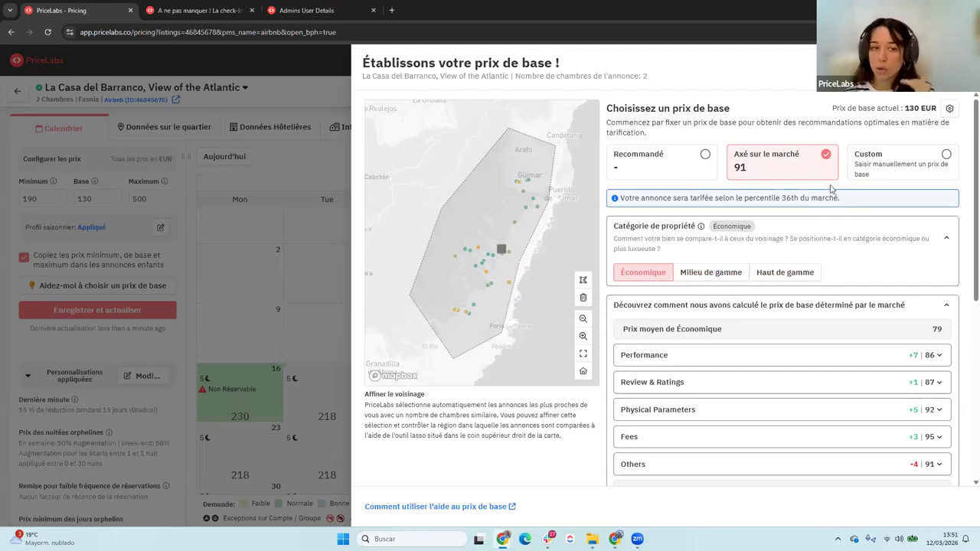
click(677, 240)
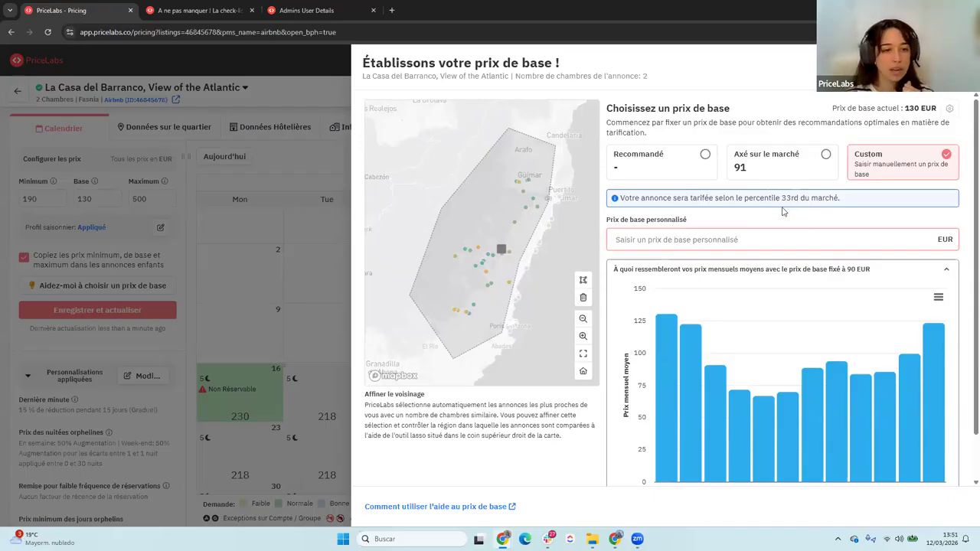
drag(782, 197, 800, 198)
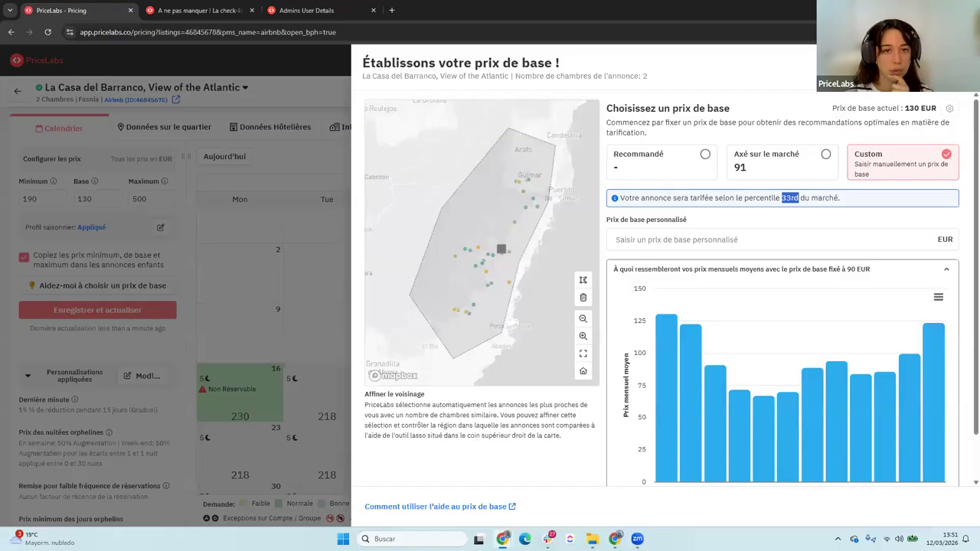
click(191, 244)
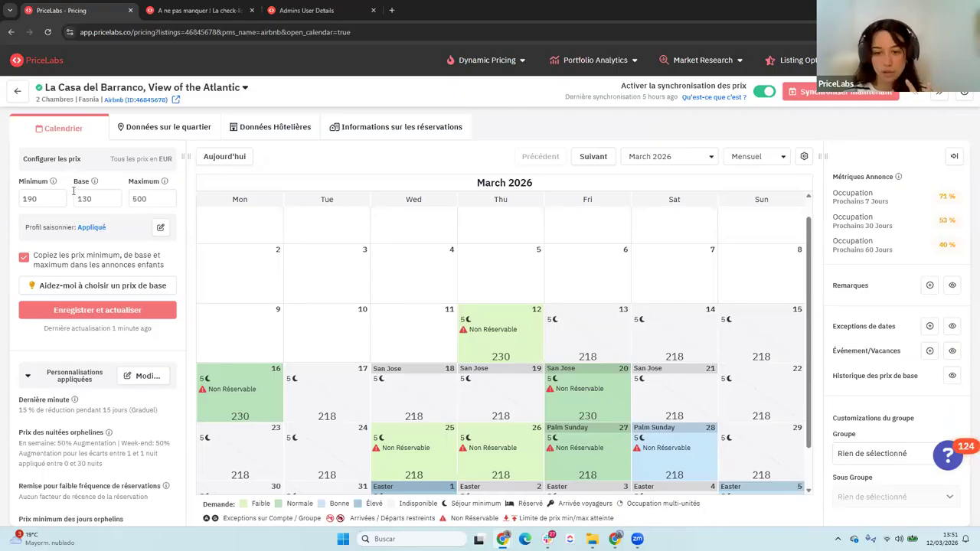
Step: Set the listing's minimum price to 90 EUR and save and update its prices
drag(61, 196, 9, 203)
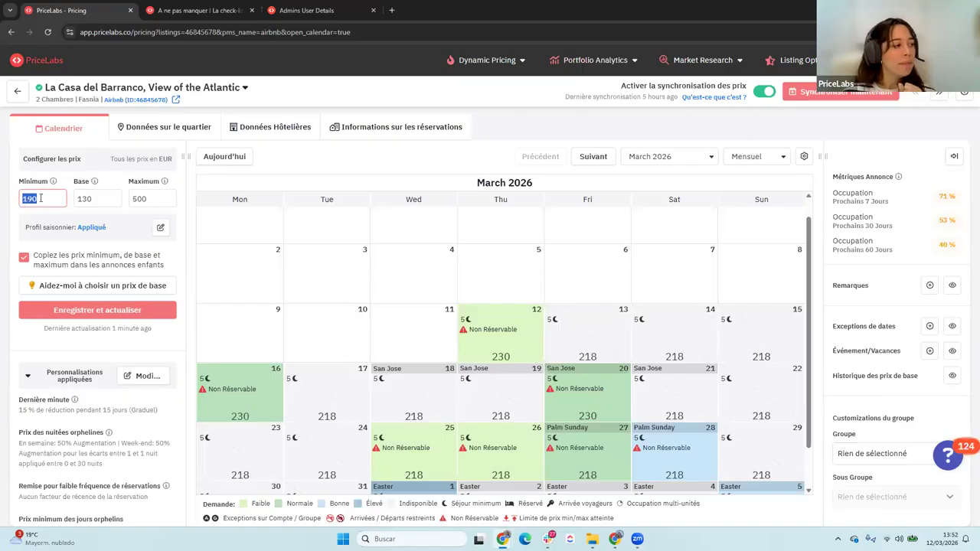
click(54, 192)
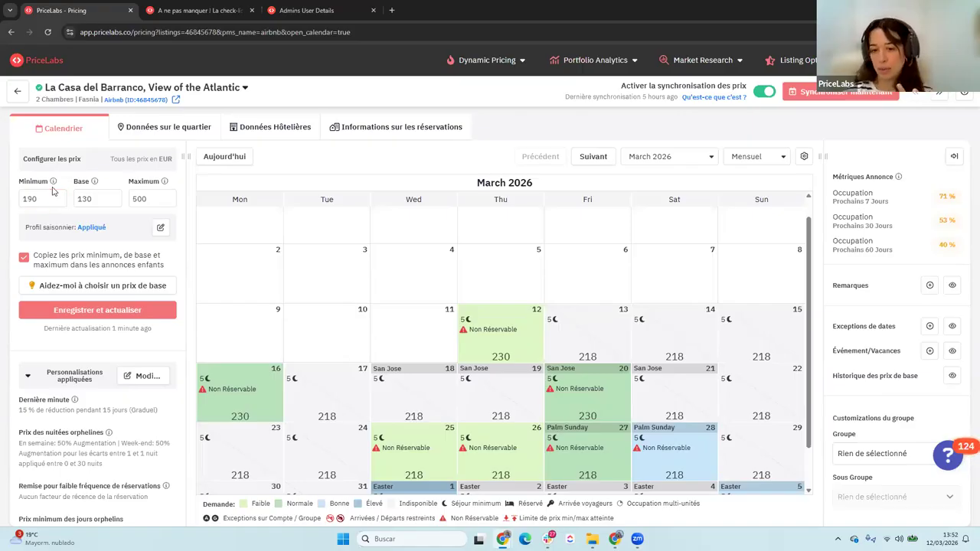
drag(88, 198, 73, 202)
click(55, 199)
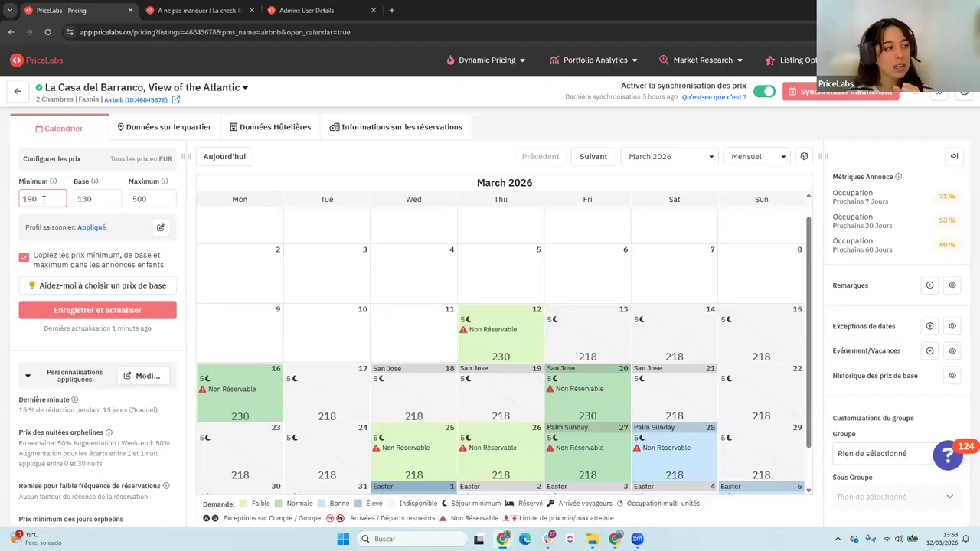
drag(44, 200, 19, 200)
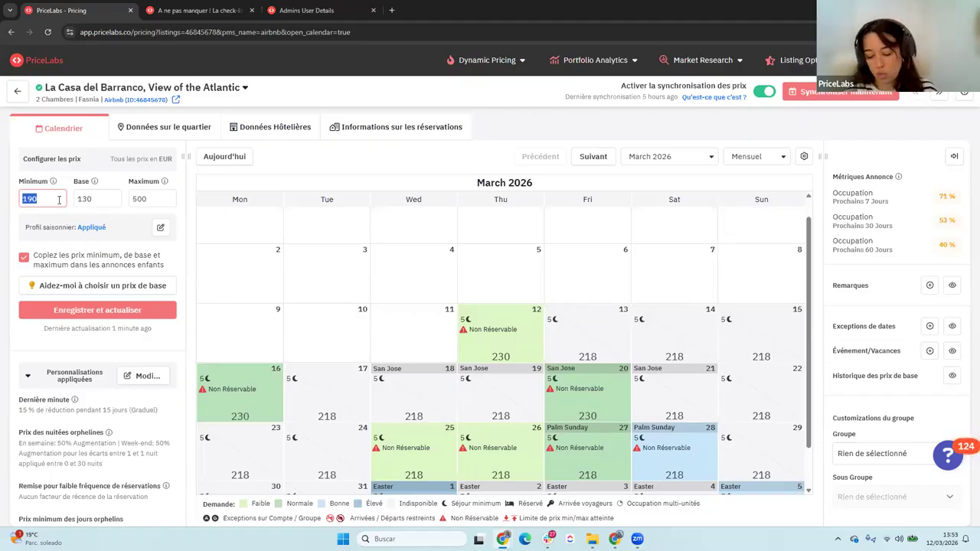
text(90)
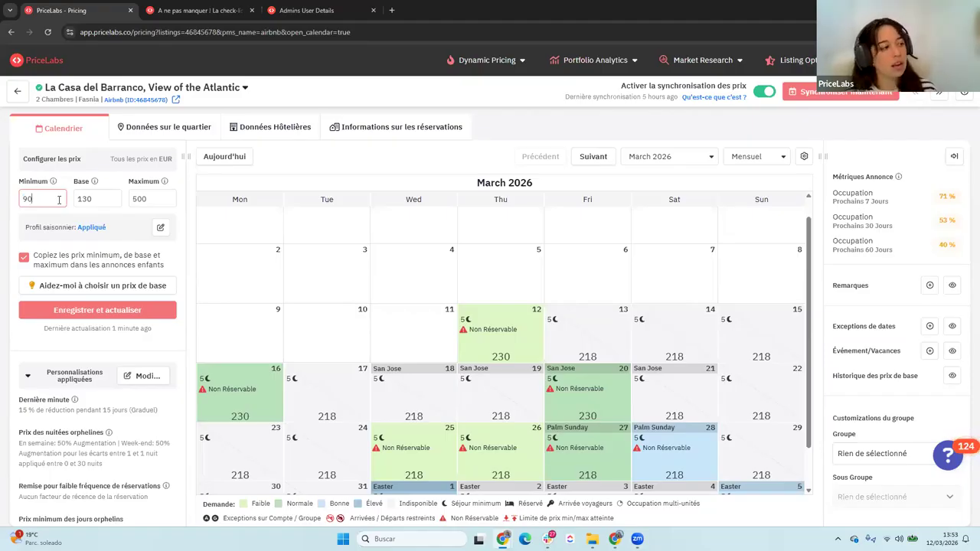
click(102, 312)
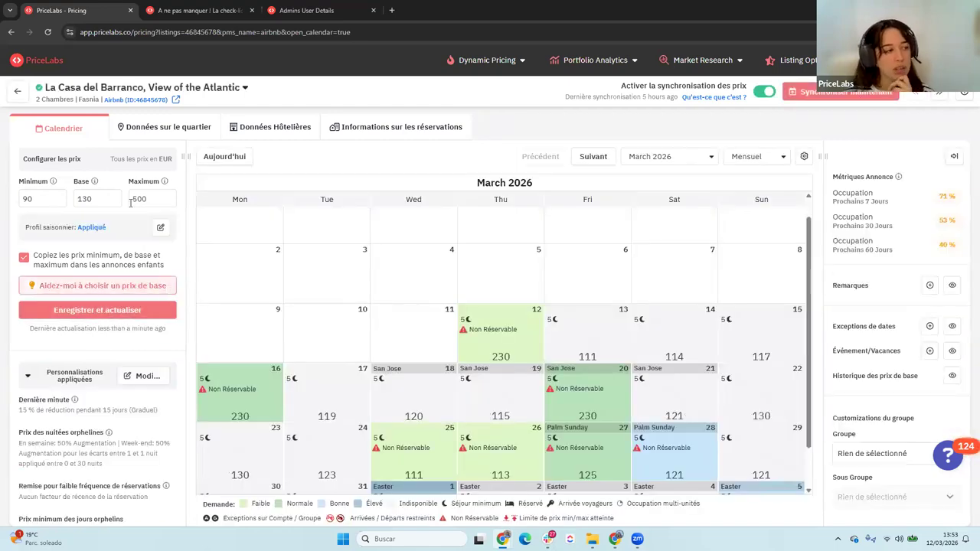
Step: Highlight the listing's maximum and minimum prices and open its neighbourhood data (Données sur le quartier)
double_click(154, 202)
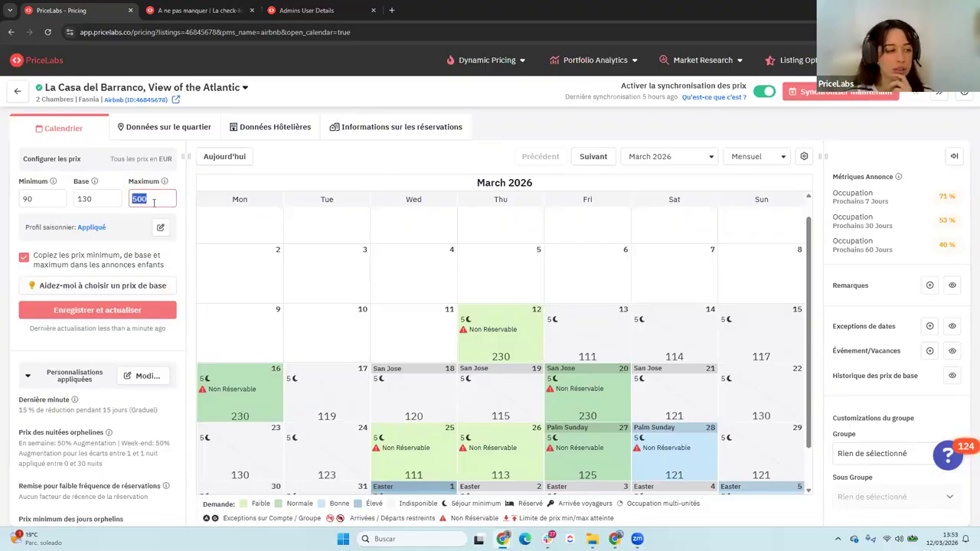
double_click(48, 200)
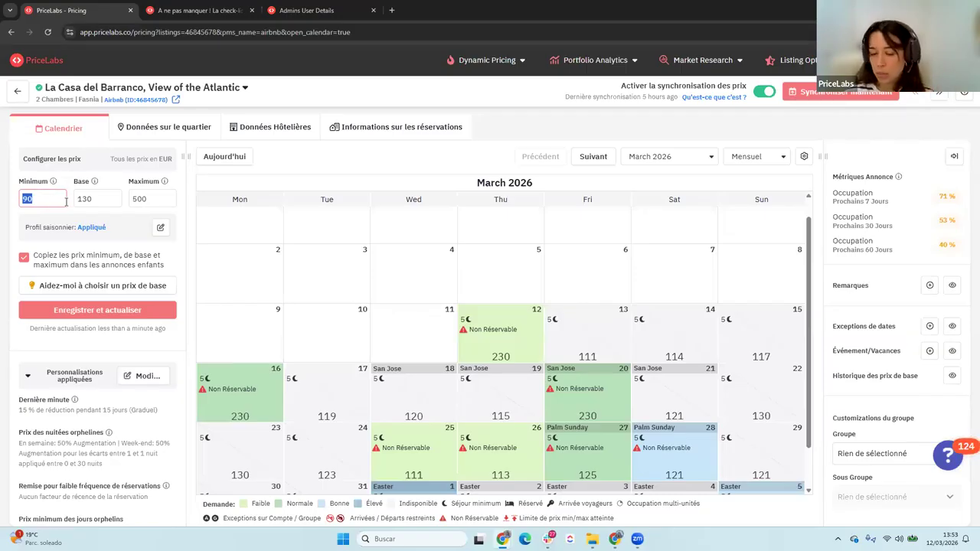
click(151, 130)
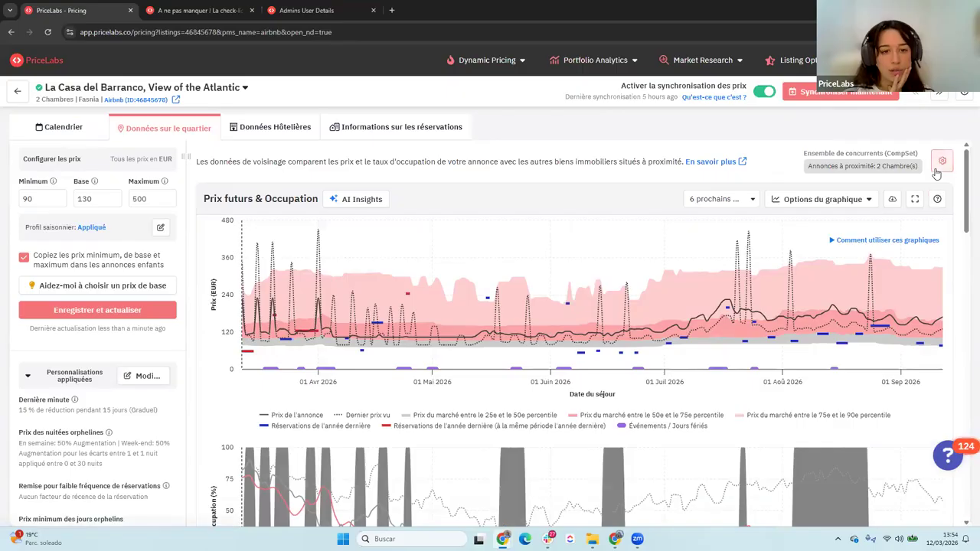
Step: Review the bedroom choices in the competitor set settings, keeping nearby listings with 2 bedrooms, and leave the settings
click(941, 164)
click(774, 276)
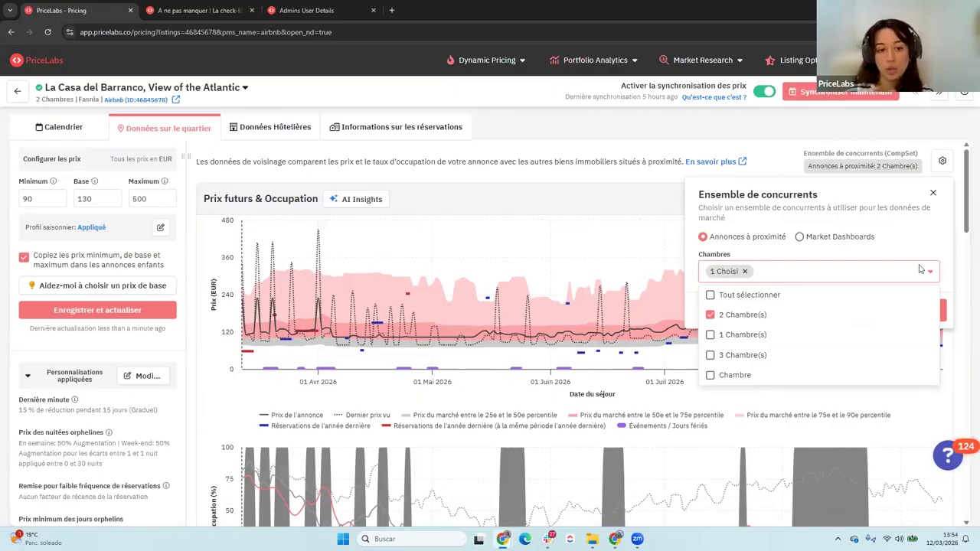
click(918, 318)
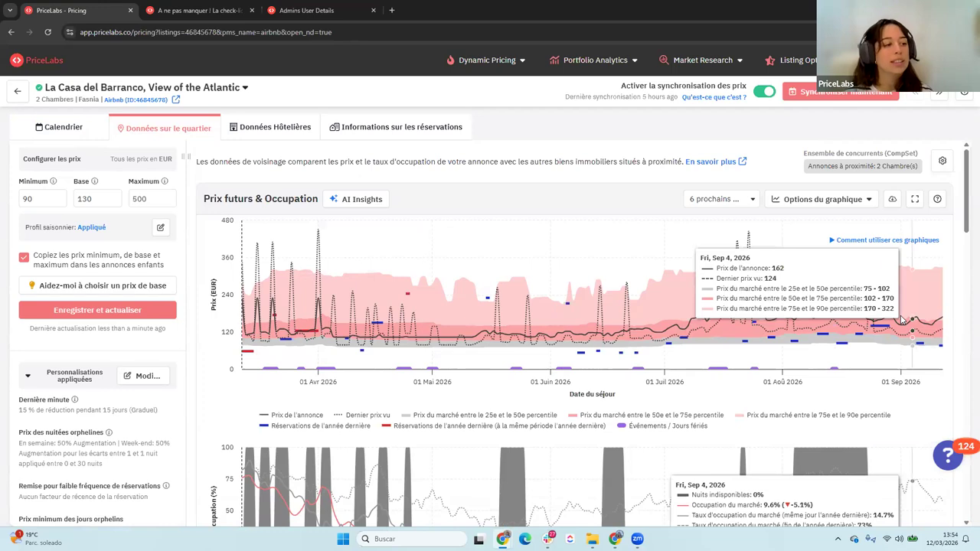
Step: Hide the listing price, last seen price, both last-year reservation series and events in the future prices chart, keeping only the market percentile bands
click(350, 419)
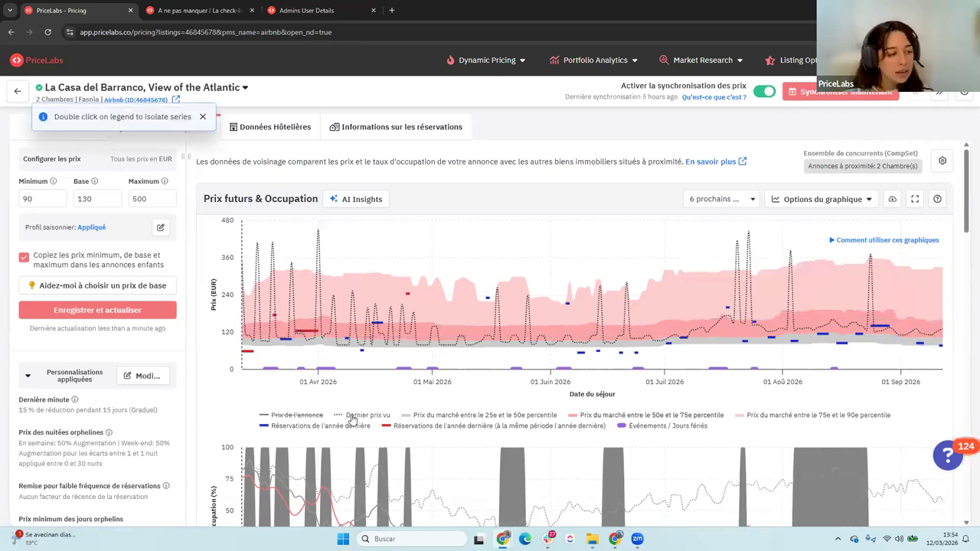
click(304, 419)
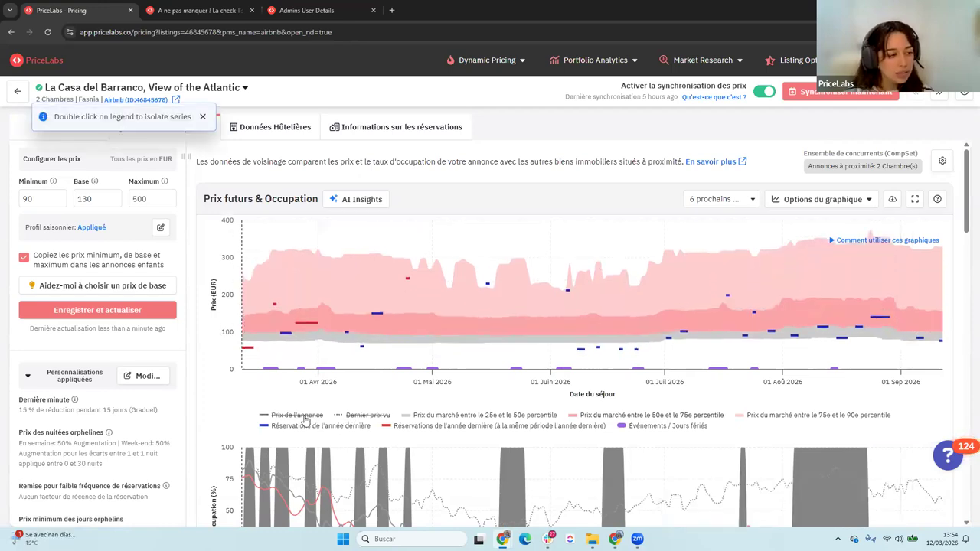
click(331, 425)
click(437, 426)
click(667, 426)
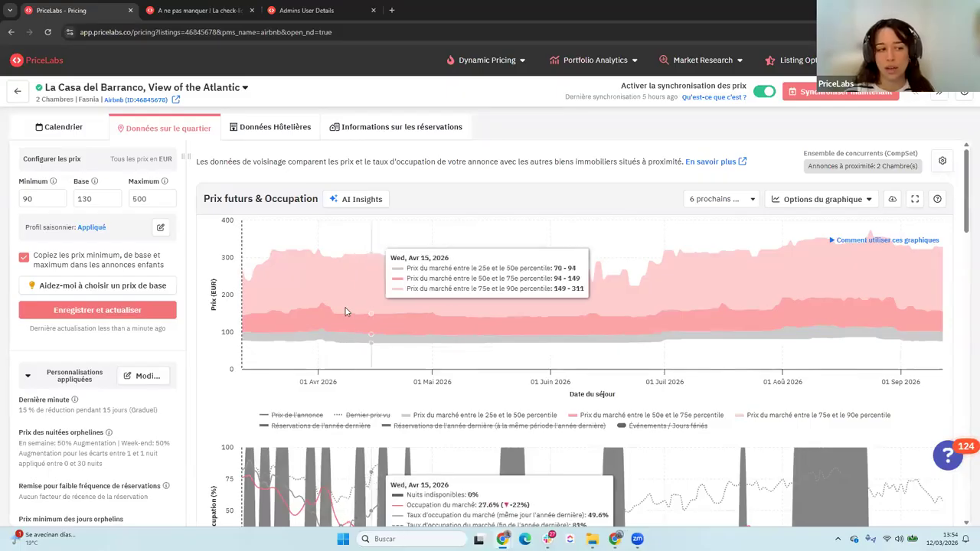
click(620, 425)
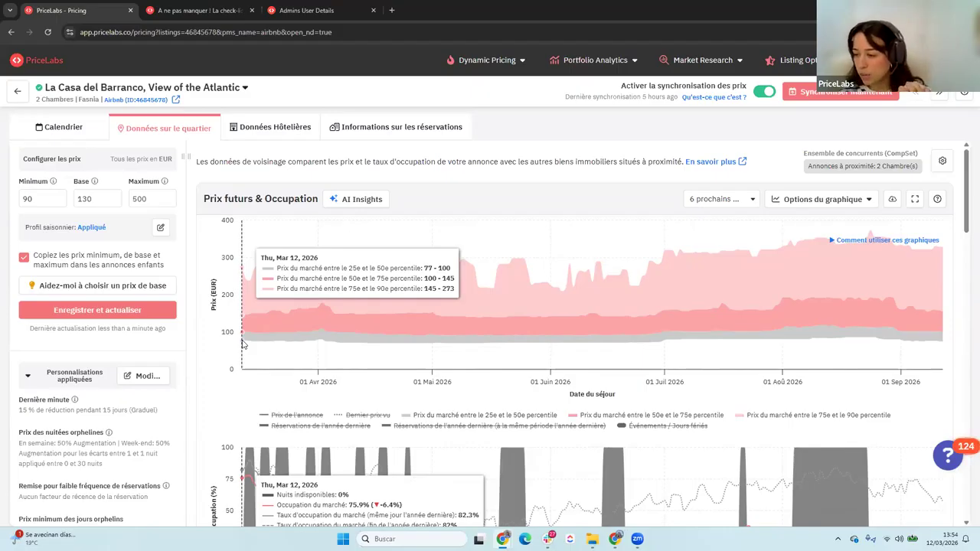
Step: Reopen the competitor set (Ensemble de concurrents) settings, highlight its label, view the bedroom options and close without applying changes
click(941, 162)
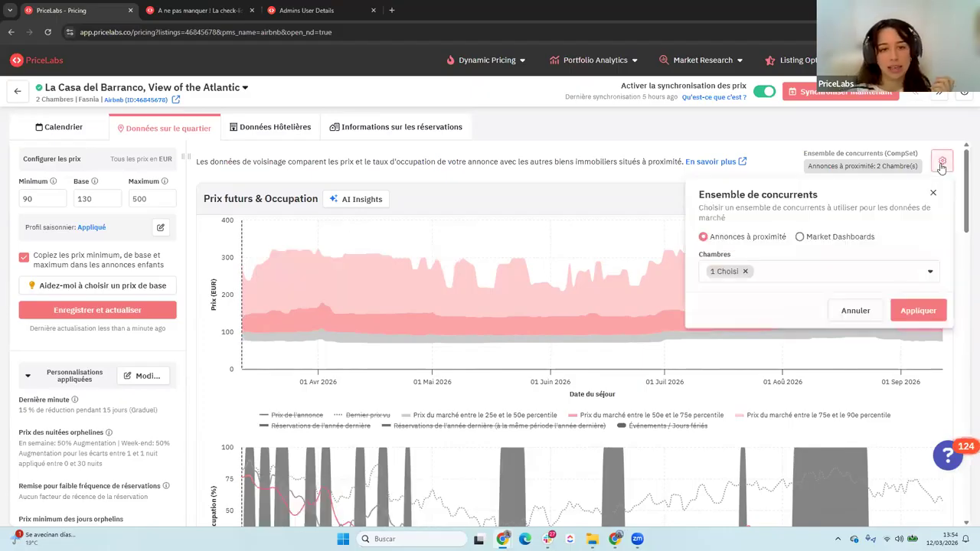
drag(800, 154, 930, 161)
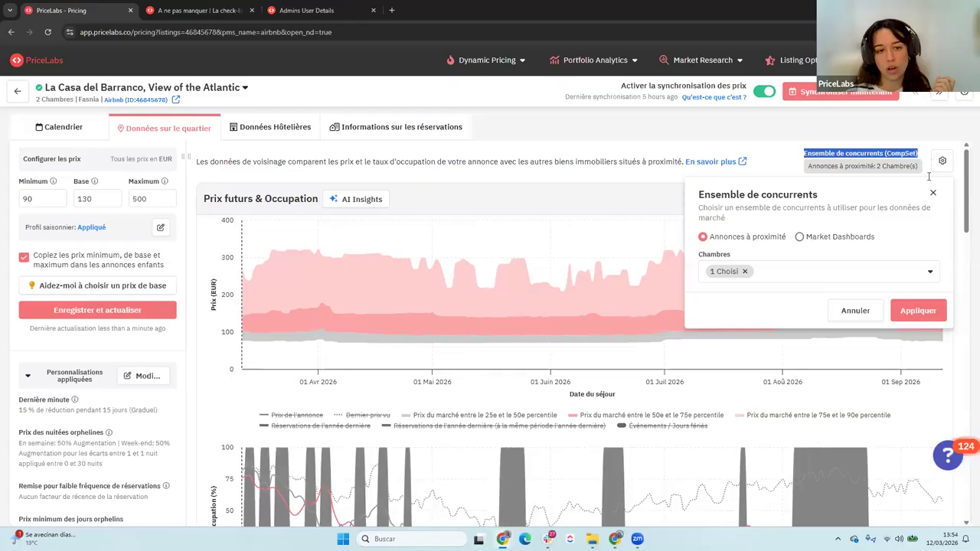
click(768, 278)
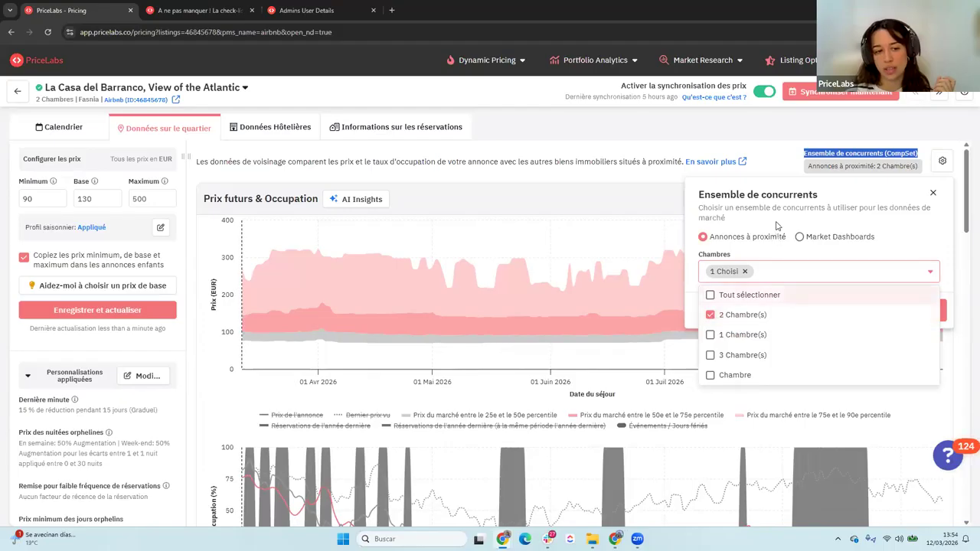
click(936, 220)
click(934, 194)
Step: Set the listing's minimum price to 77 EUR, based on the market percentile chart, and save and update its prices
mouse_move(243, 344)
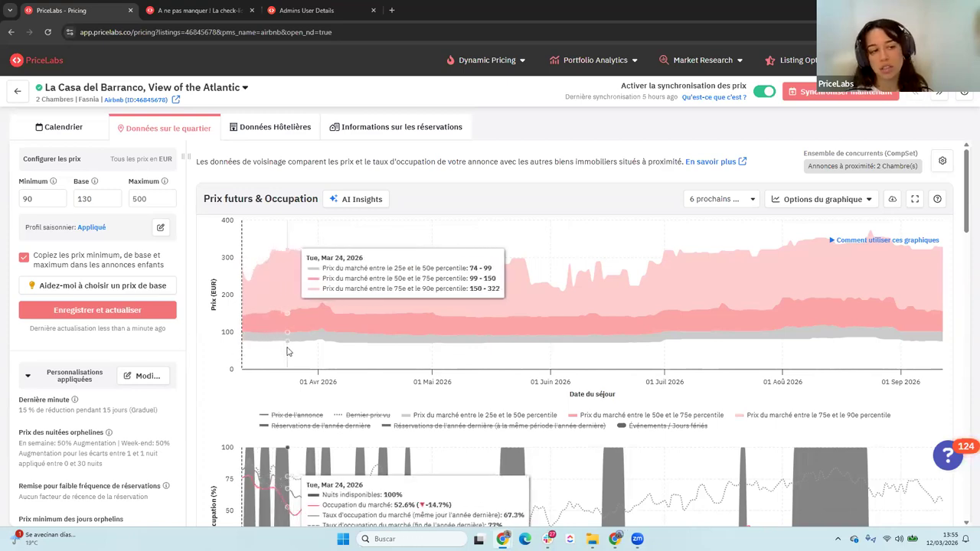
double_click(20, 199)
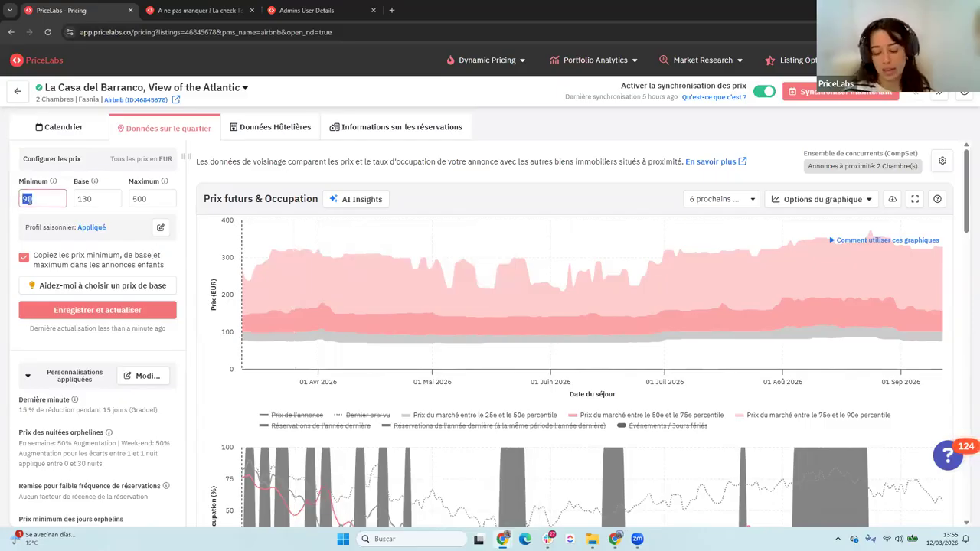
text(77)
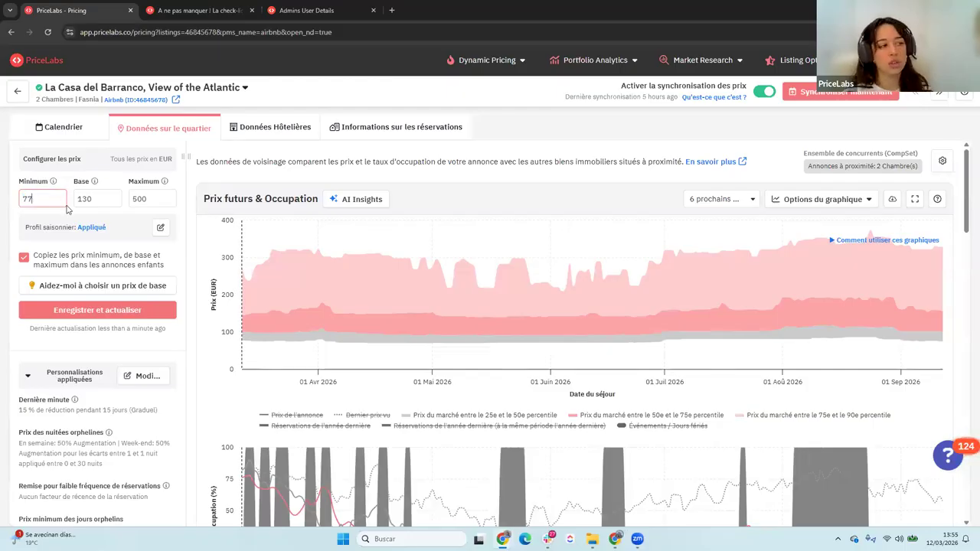
click(107, 311)
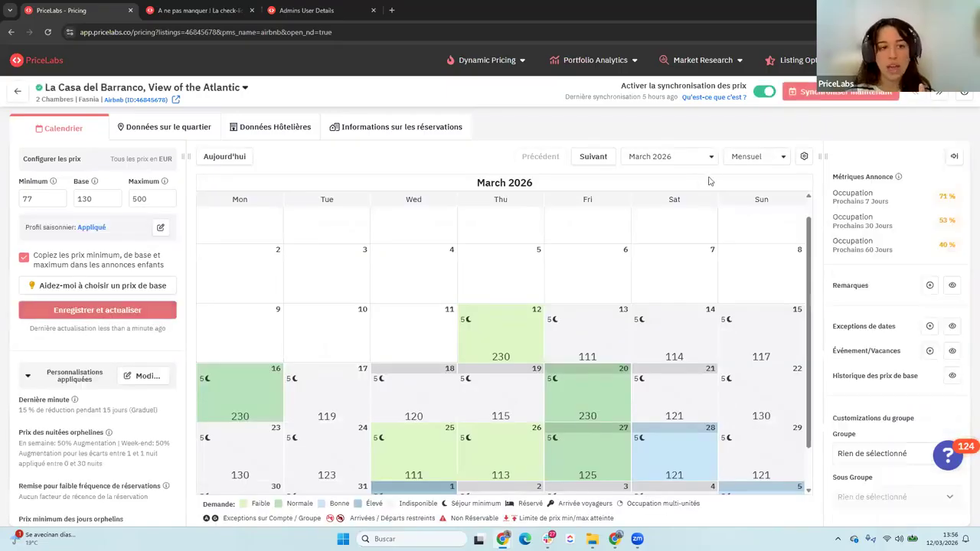
Step: Examine the listing's prices across the coming year in the annual (Annuel) calendar view, and return to the monthly (Mensuel) view
click(743, 162)
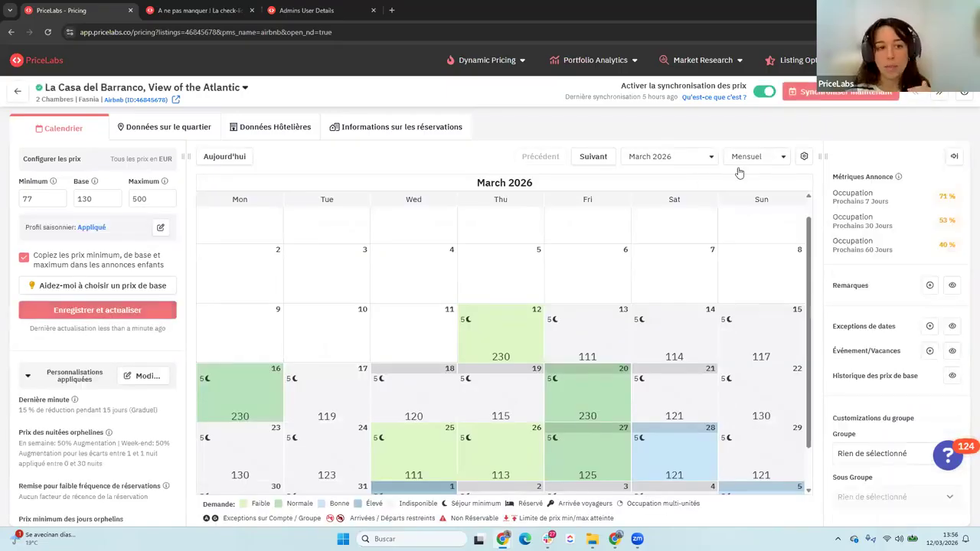
click(739, 204)
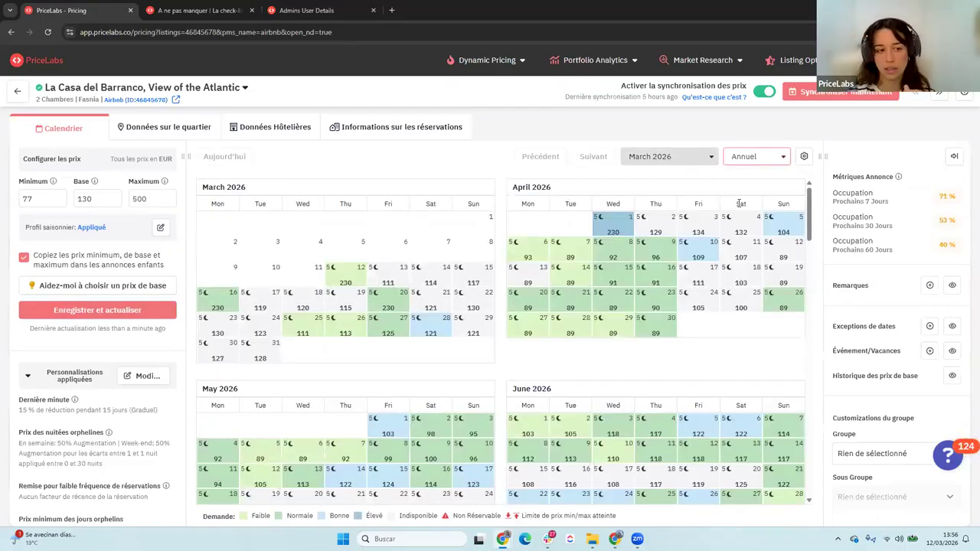
scroll(636, 334, down, 3)
scroll(636, 333, down, 6)
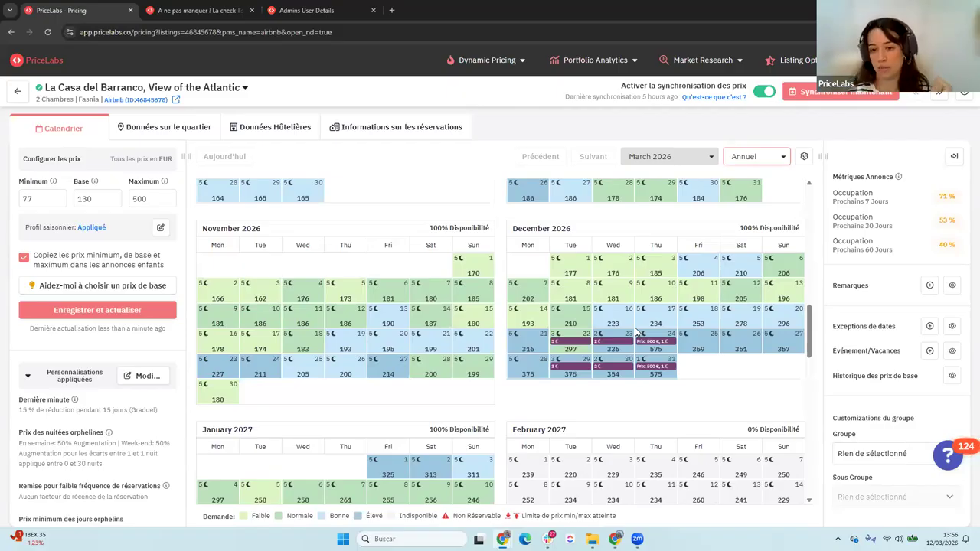
scroll(306, 262, up, 8)
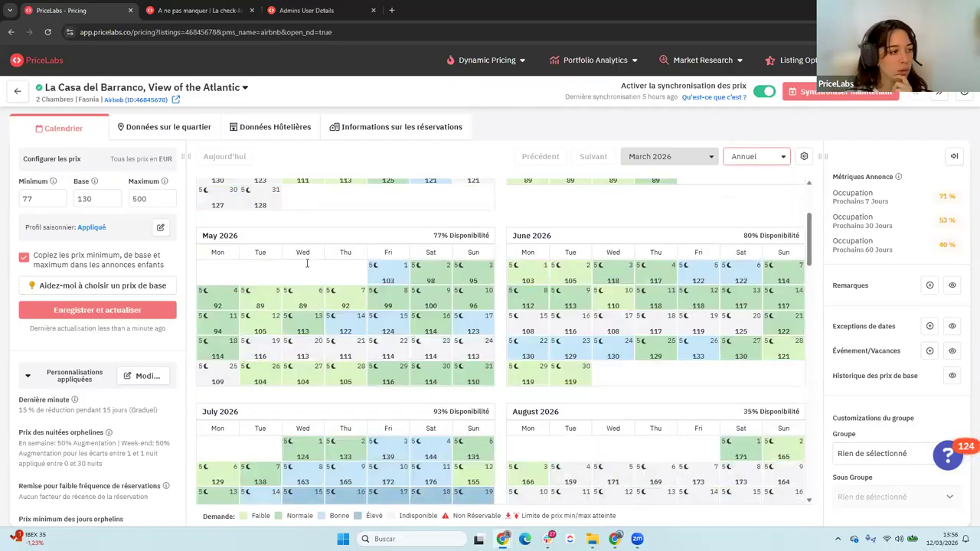
scroll(306, 263, up, 3)
click(765, 157)
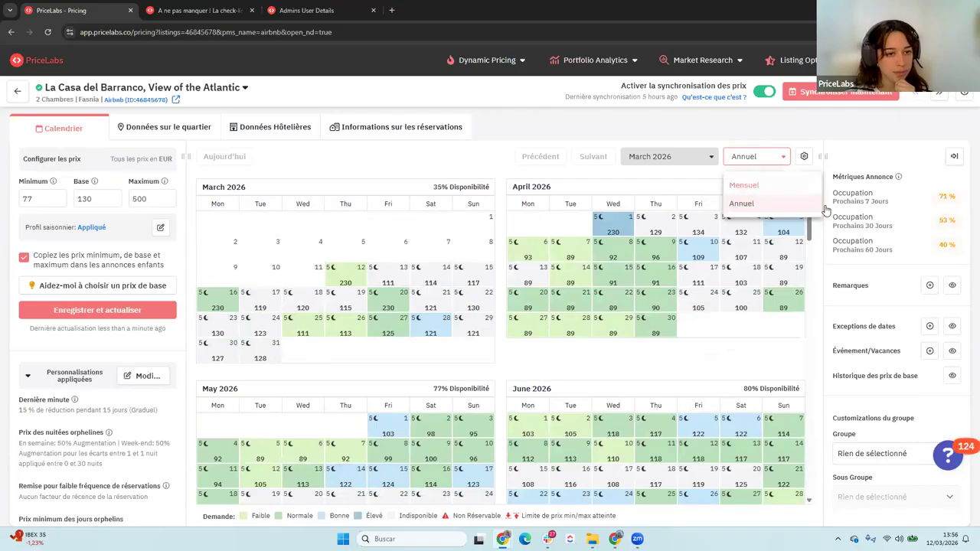
click(743, 185)
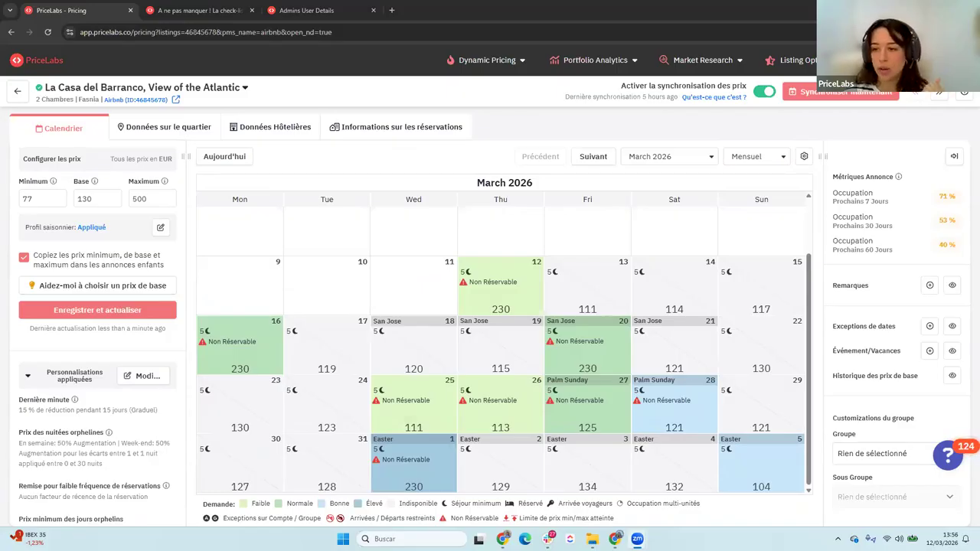
Step: Point out the listing's maximum and base prices, and advance the calendar to April 2026 to check the non-bookable dates
key(Tab)
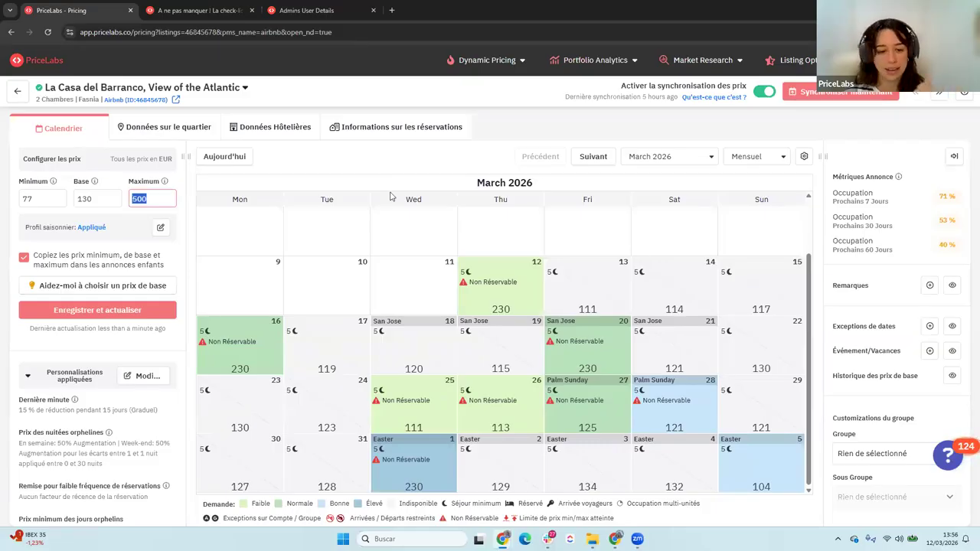
click(148, 200)
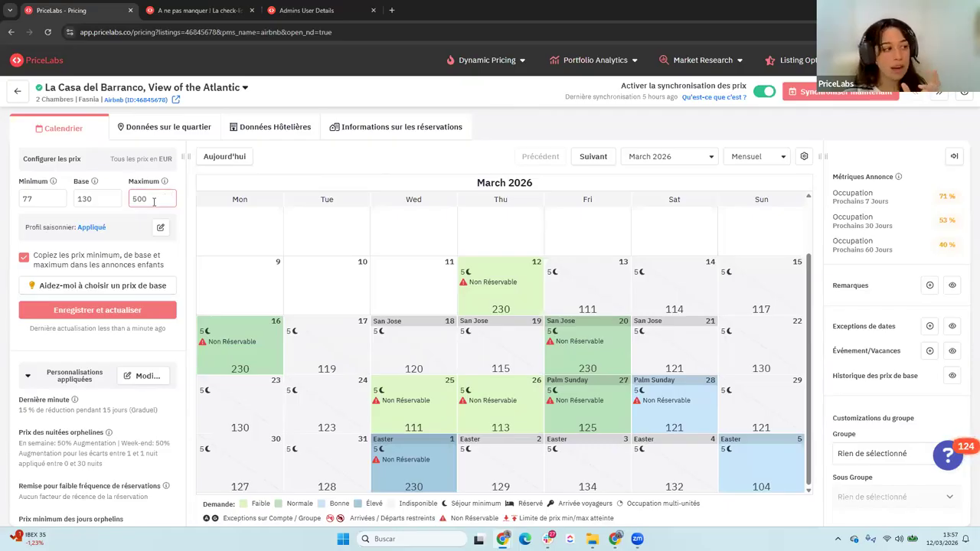
click(85, 200)
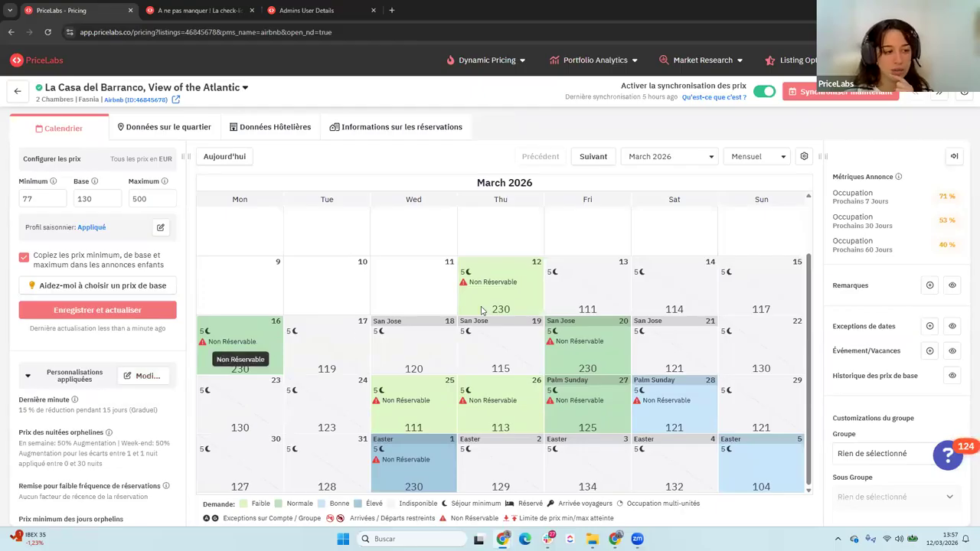
click(594, 156)
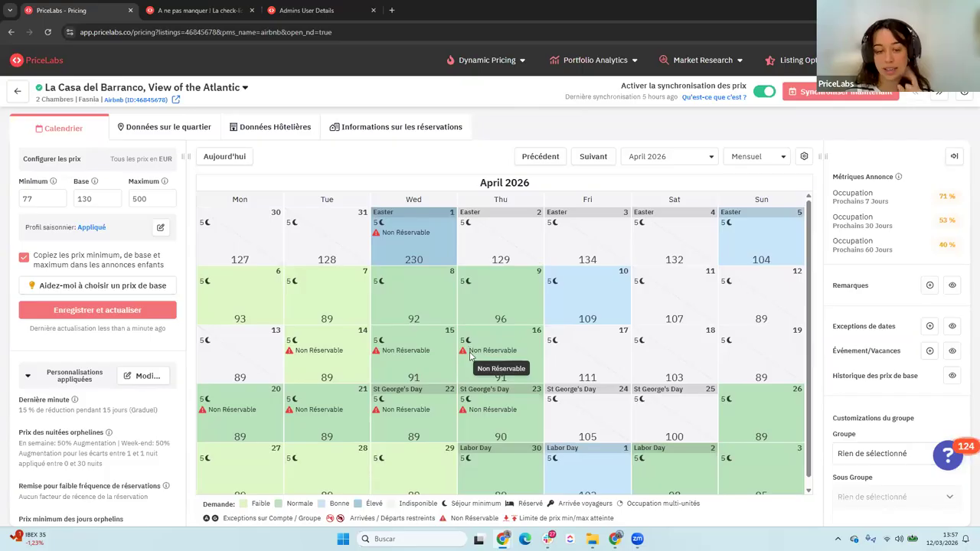
Step: Open the listing's customisations and point out the default weekday and weekend minimum stays in the minimum stay settings
click(149, 377)
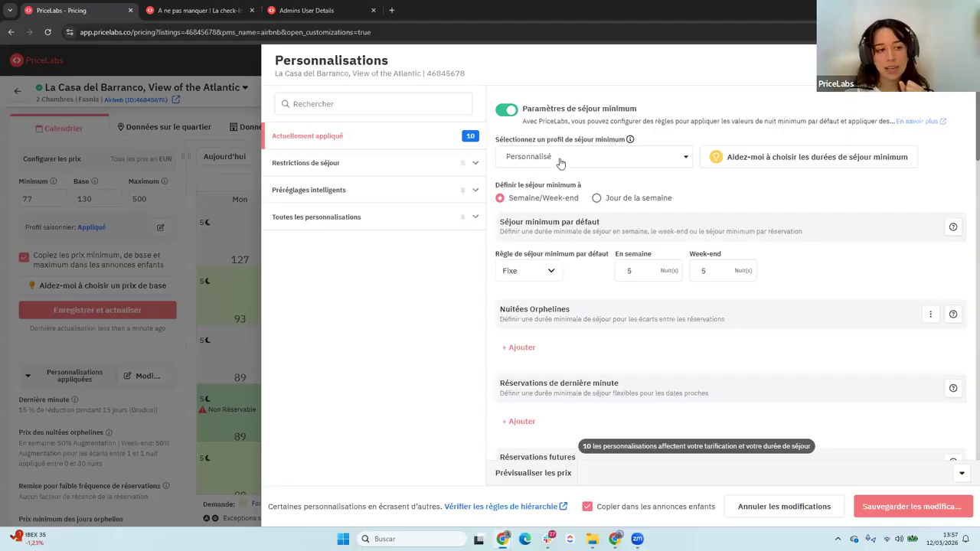
double_click(629, 272)
double_click(706, 271)
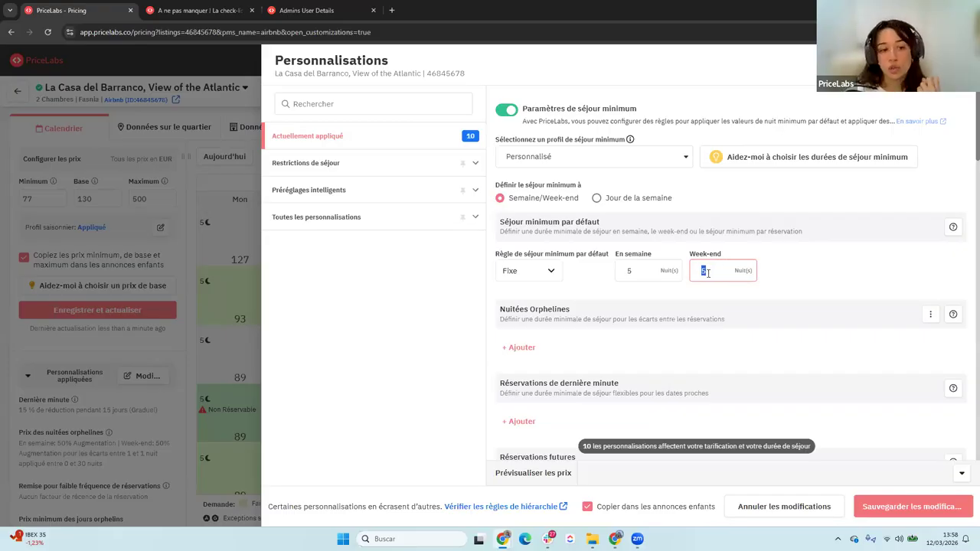
scroll(717, 276, down, 1)
click(718, 227)
Step: Add an orphan nights (Nuitées Orphelines) rule using the gap length as minimum stay for gaps of 2 to 4 nights, and save the customisations
click(533, 298)
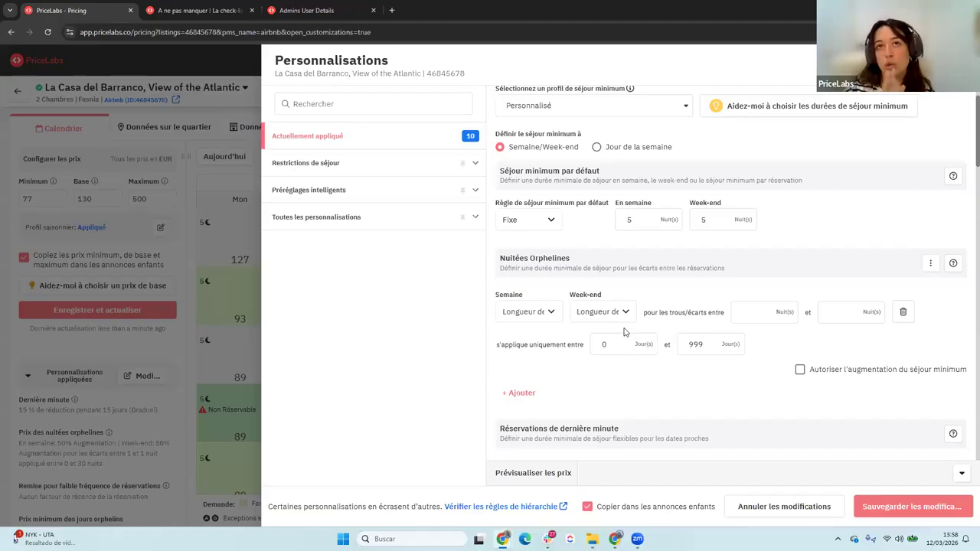
click(744, 313)
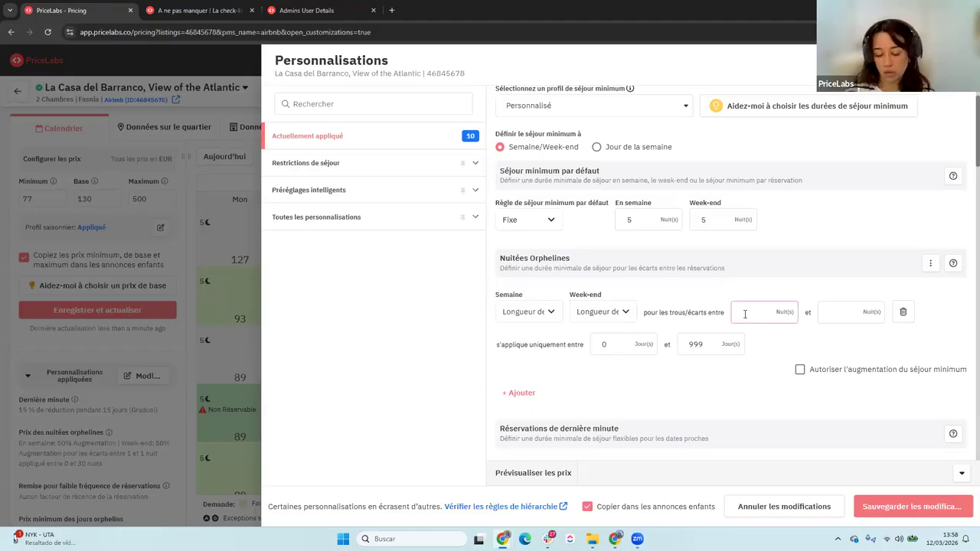
text(2)
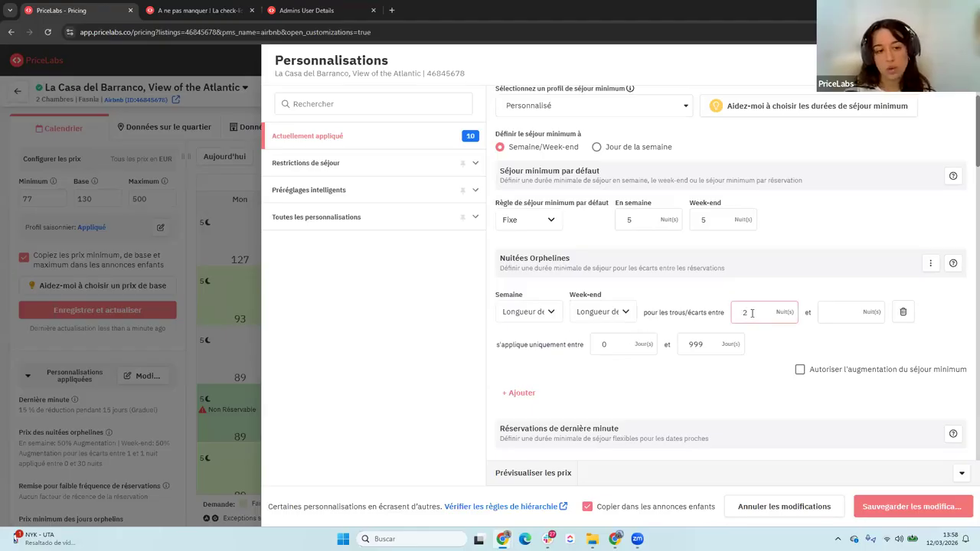
click(834, 310)
text(4)
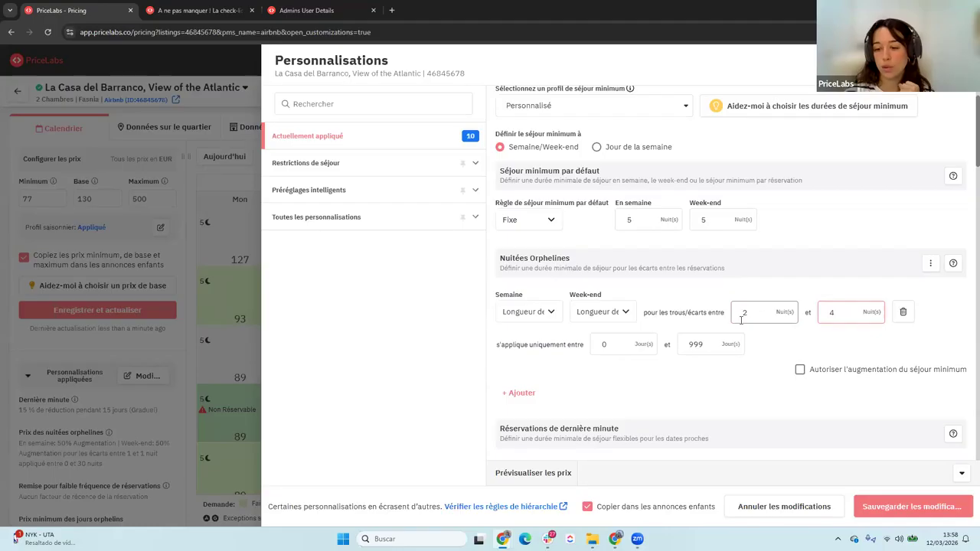
click(545, 320)
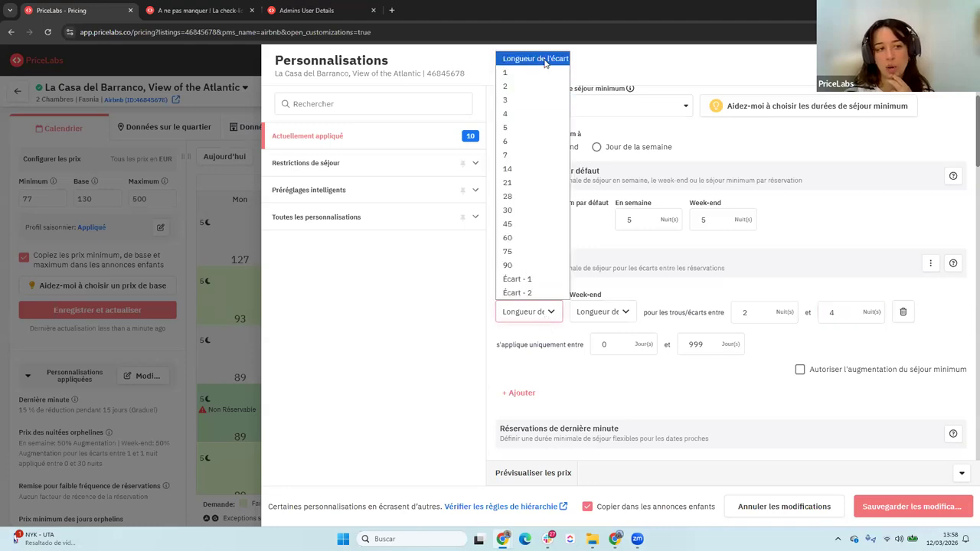
click(549, 60)
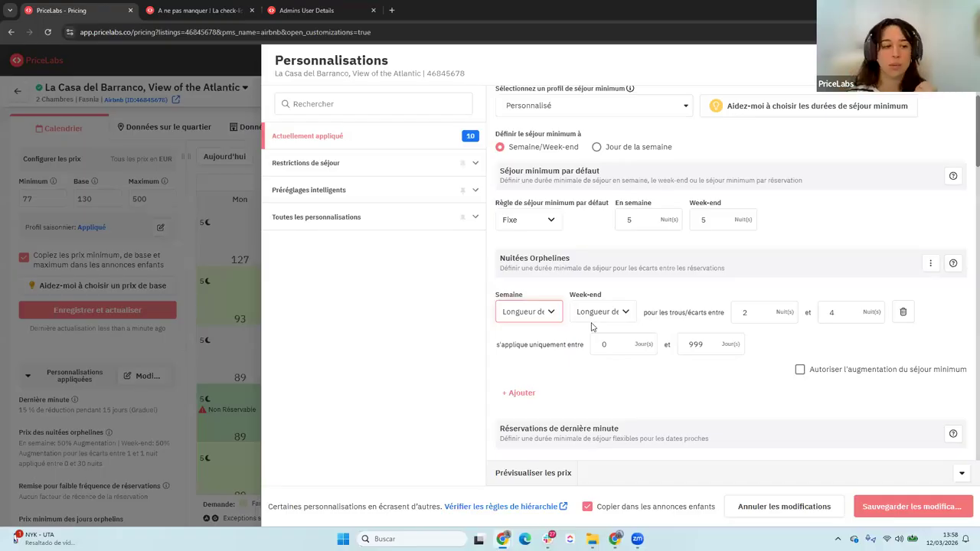
click(892, 508)
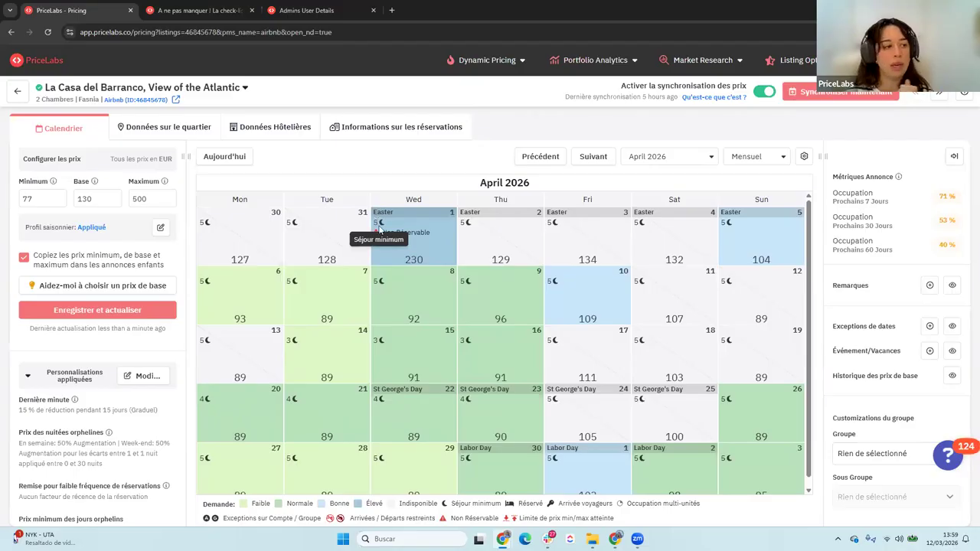
Step: Reopen the customisations, add a second orphan nights rule, and set the first rule's upper gap limit to 3 nights, keeping its gap-length minimum stay
click(143, 378)
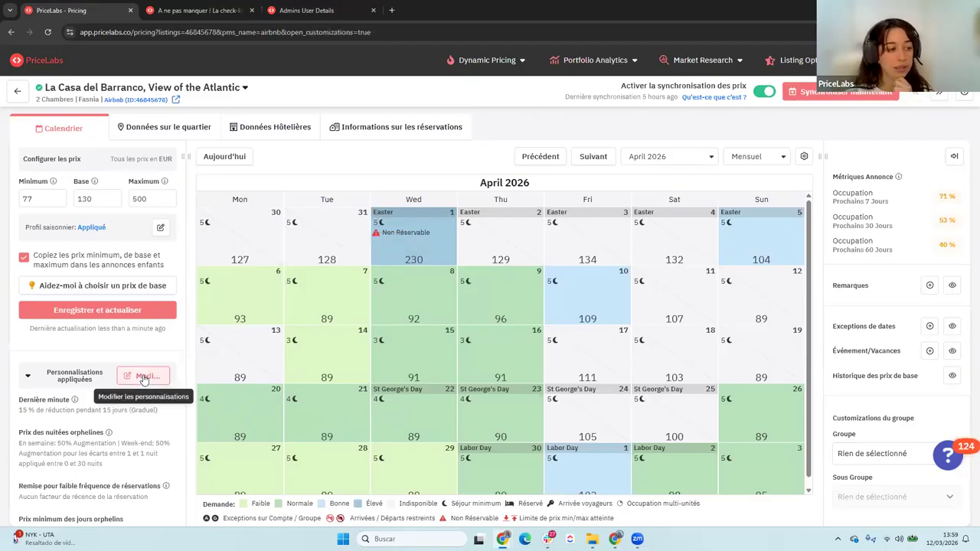
scroll(657, 329, down, 3)
scroll(685, 312, up, 2)
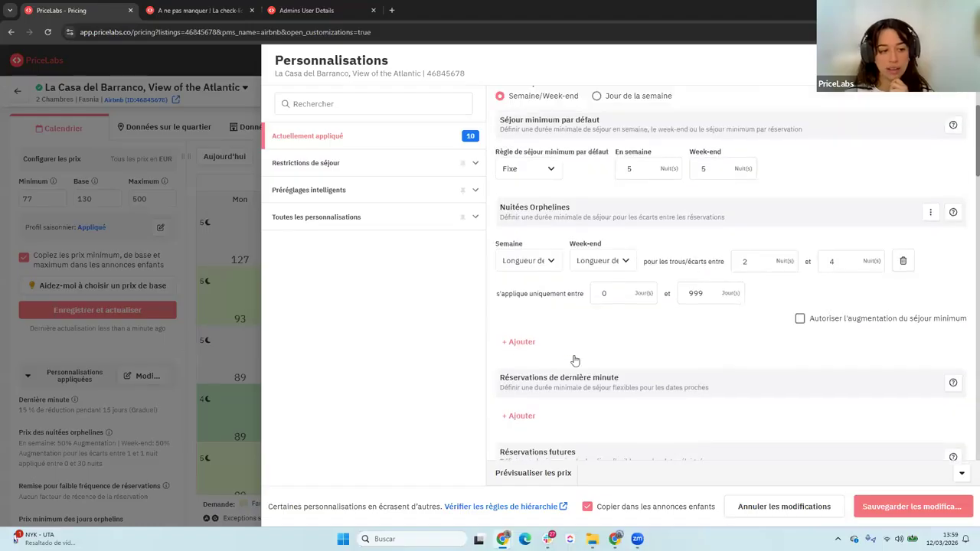
click(520, 342)
click(754, 263)
double_click(831, 261)
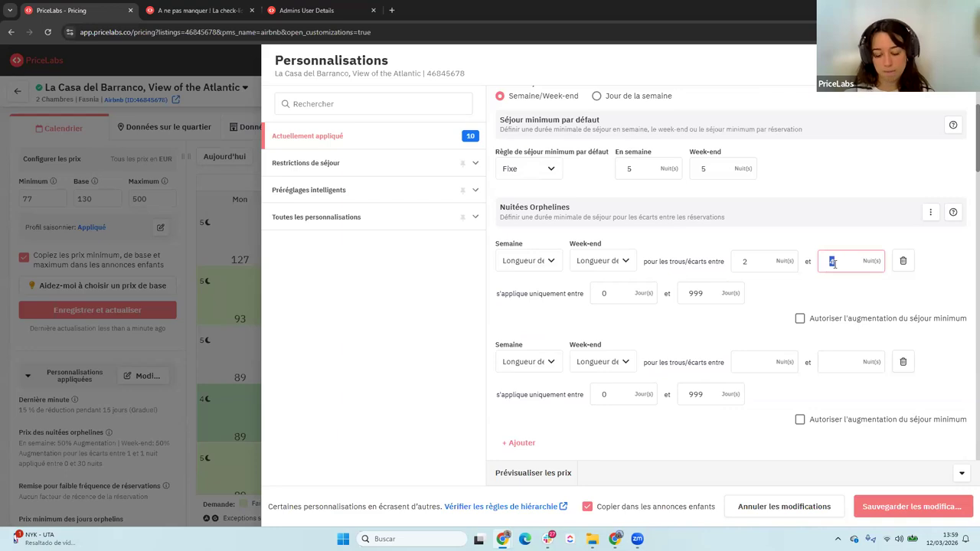
text(3)
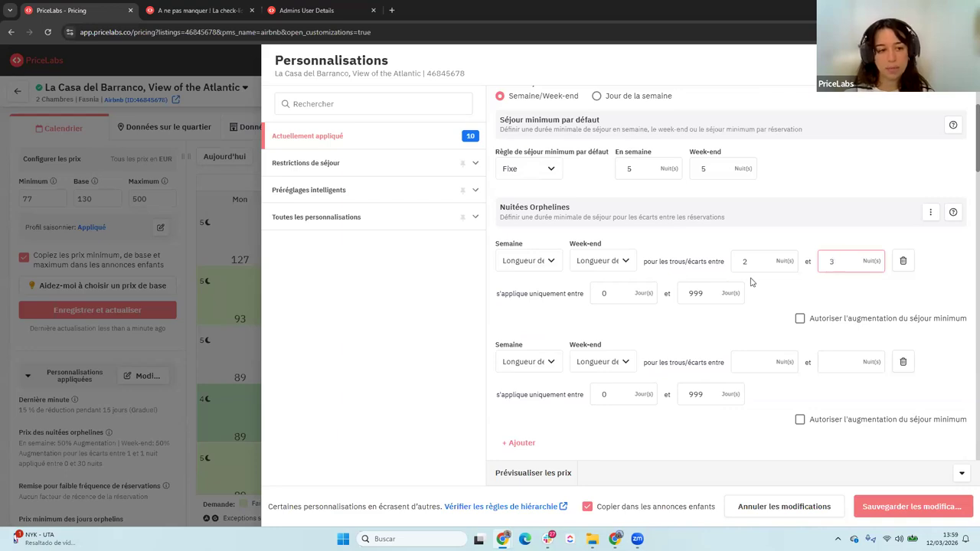
click(548, 269)
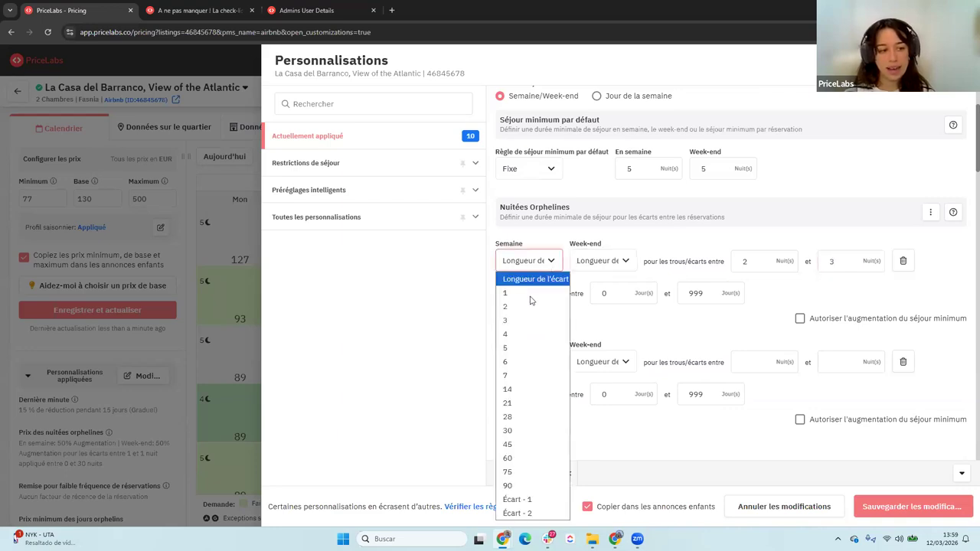
click(666, 244)
Step: Set the second orphan nights rule to gaps of 4 to 4 nights with a 3-night weekday and weekend minimum stay
click(779, 369)
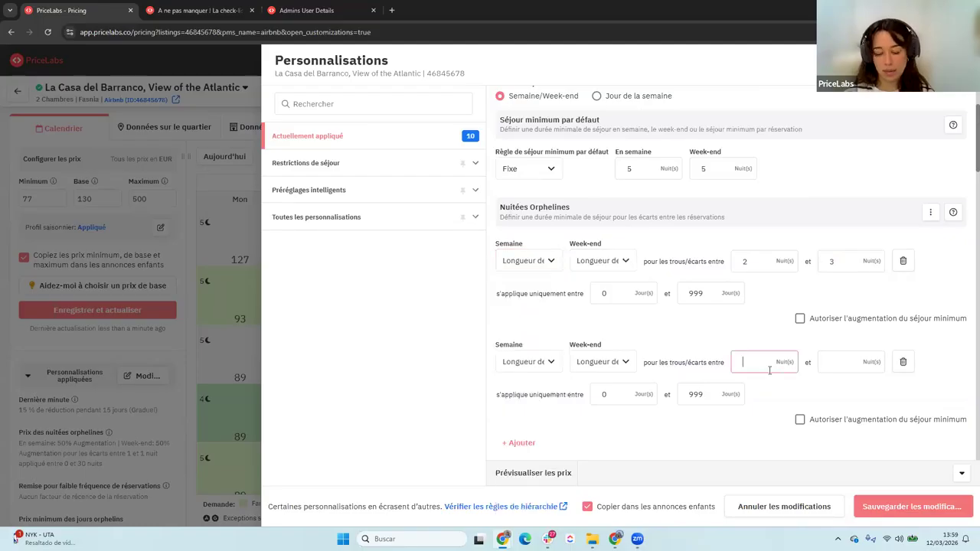
text(4)
click(841, 362)
text(4)
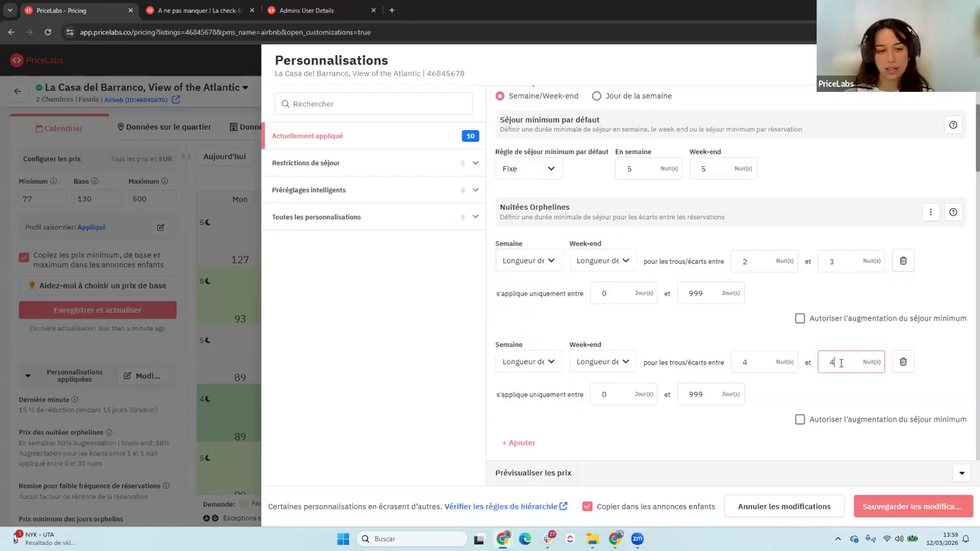
click(547, 362)
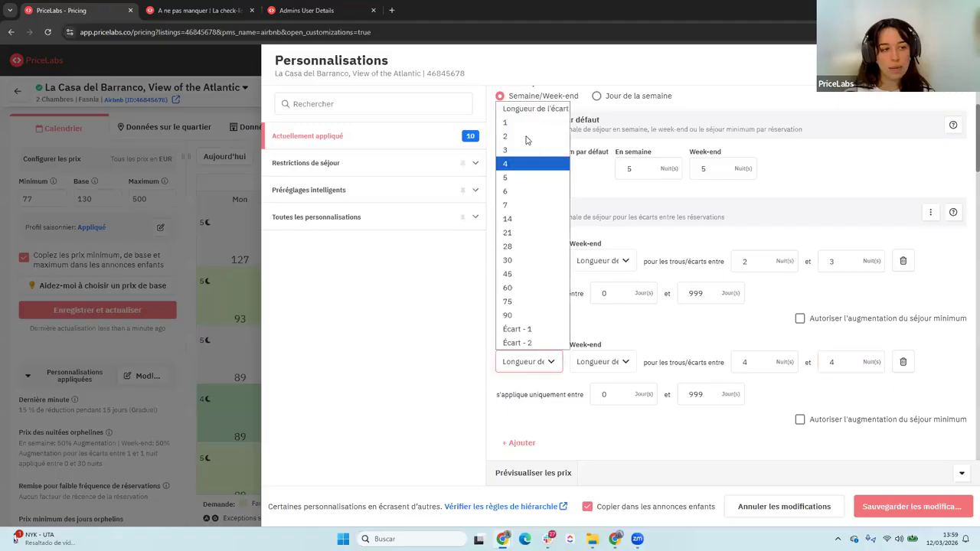
click(527, 150)
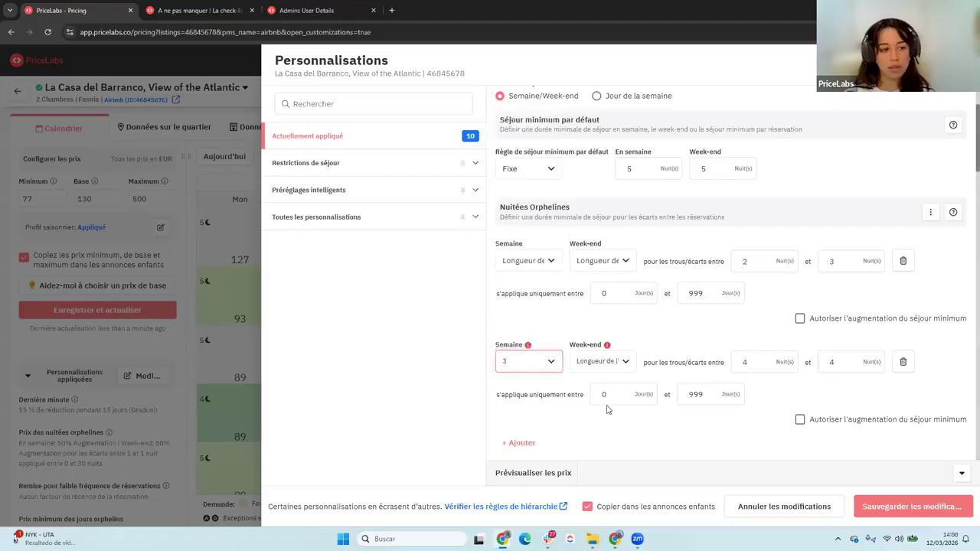
click(591, 362)
click(583, 165)
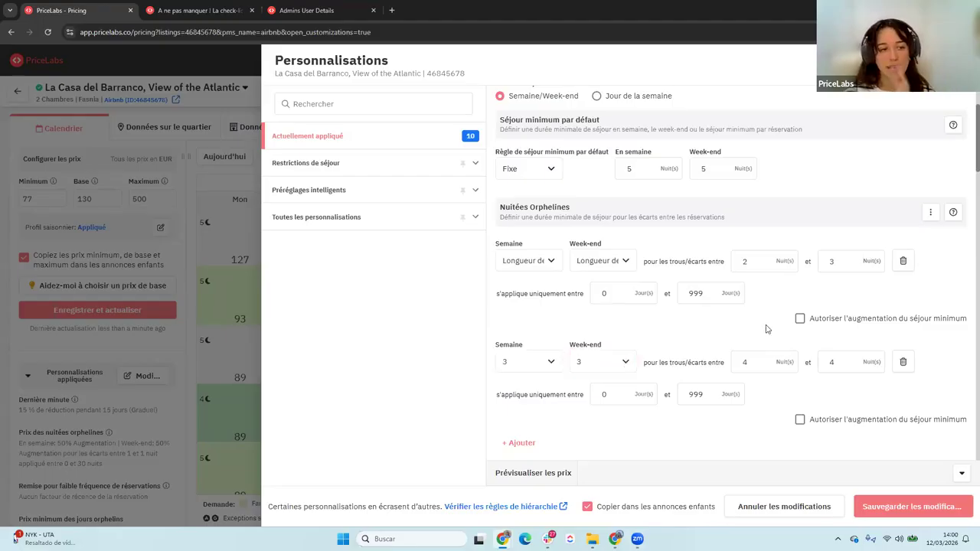
Step: Point out the orphan nights section, close the customisations and open the help centre to show the support options
mouse_move(500, 217)
mouse_down()
mouse_move(513, 215)
mouse_move(500, 206)
mouse_up()
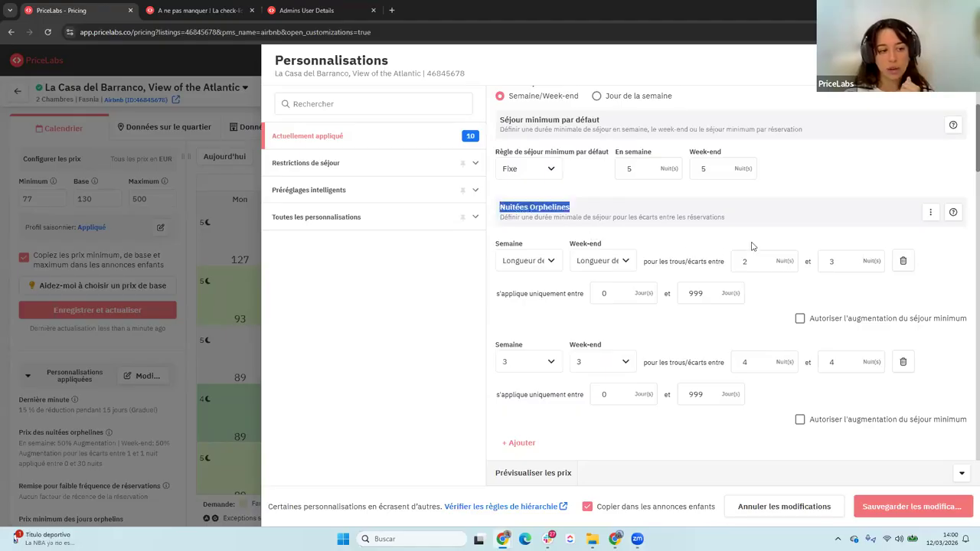
scroll(834, 344, down, 1)
scroll(911, 429, up, 1)
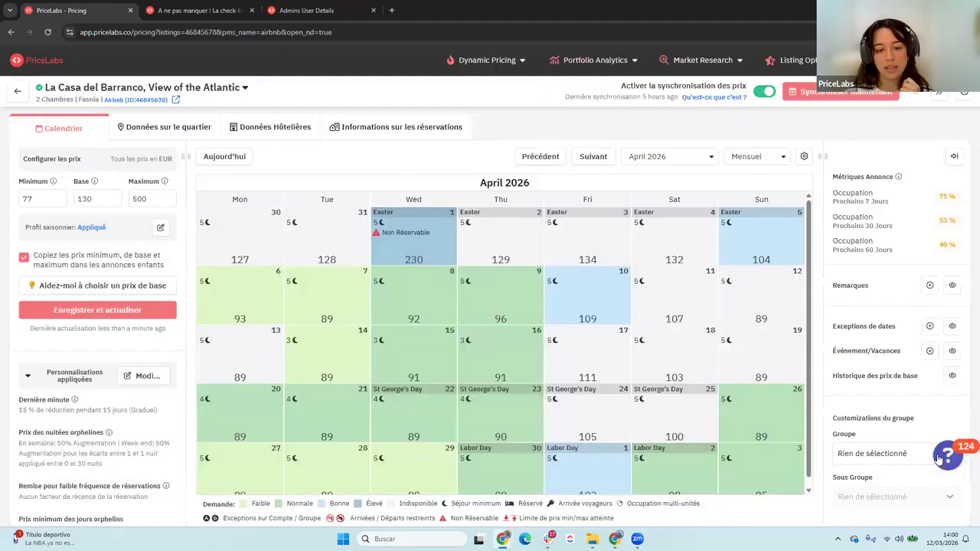
click(948, 456)
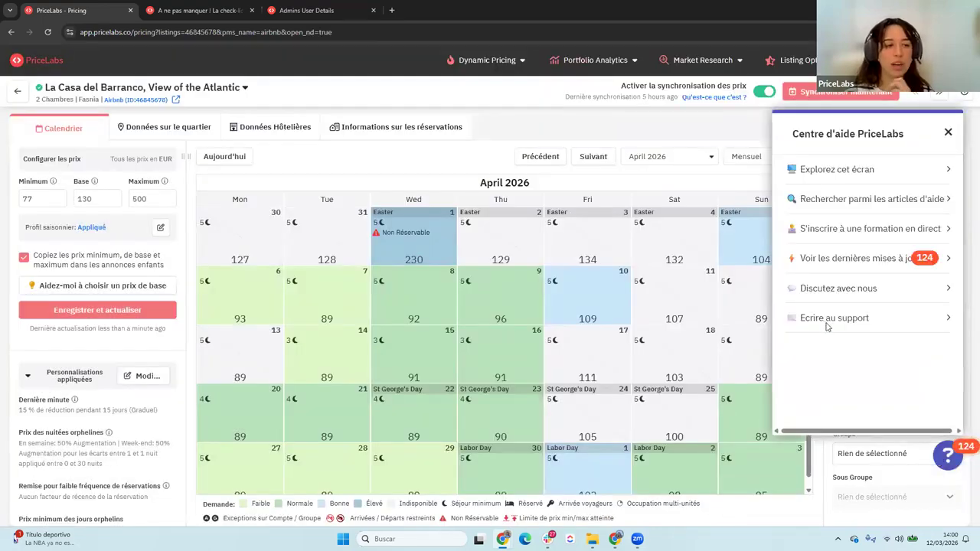
Step: Reopen the listing's customisations, close the help centre and choose the PriceLabs-recommended short-term rental (location courte durée) minimum stay profile
click(143, 376)
click(947, 132)
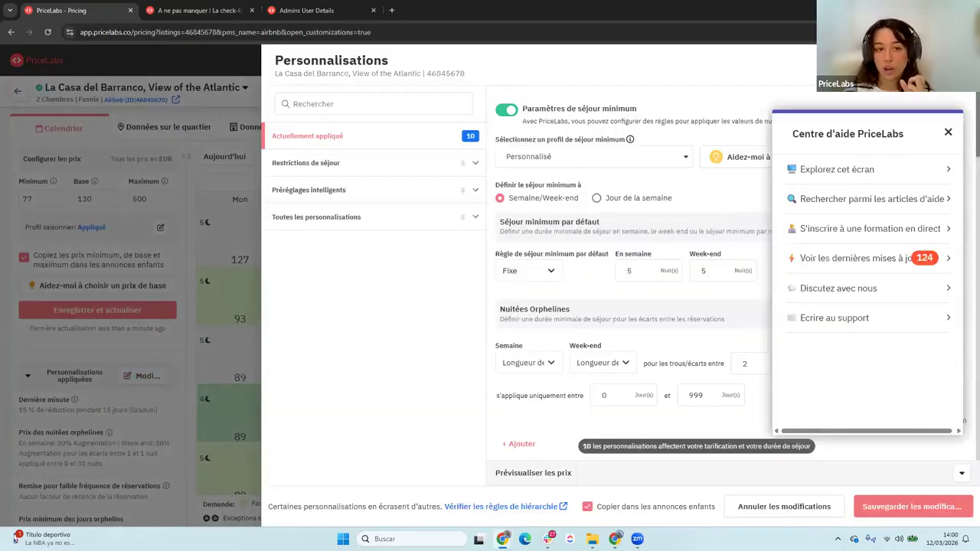
click(949, 134)
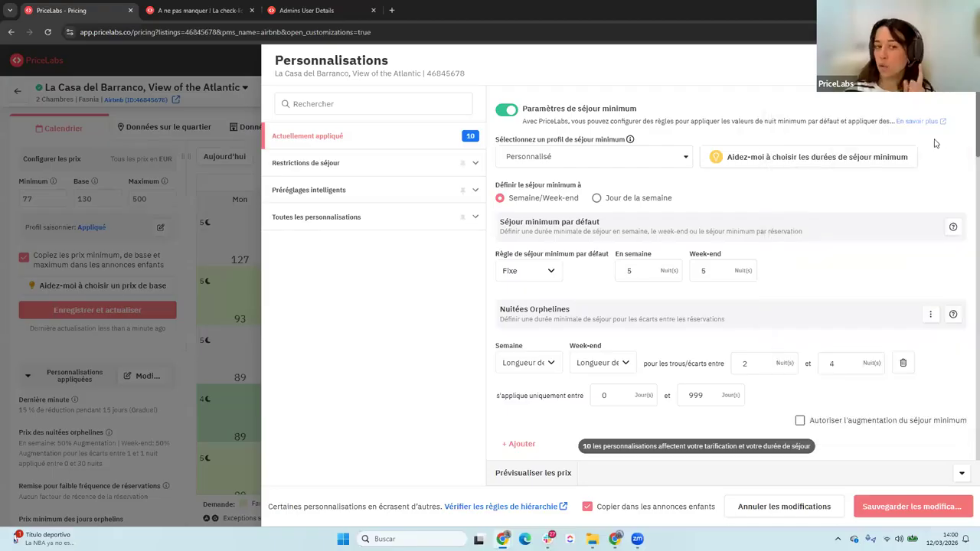
click(609, 161)
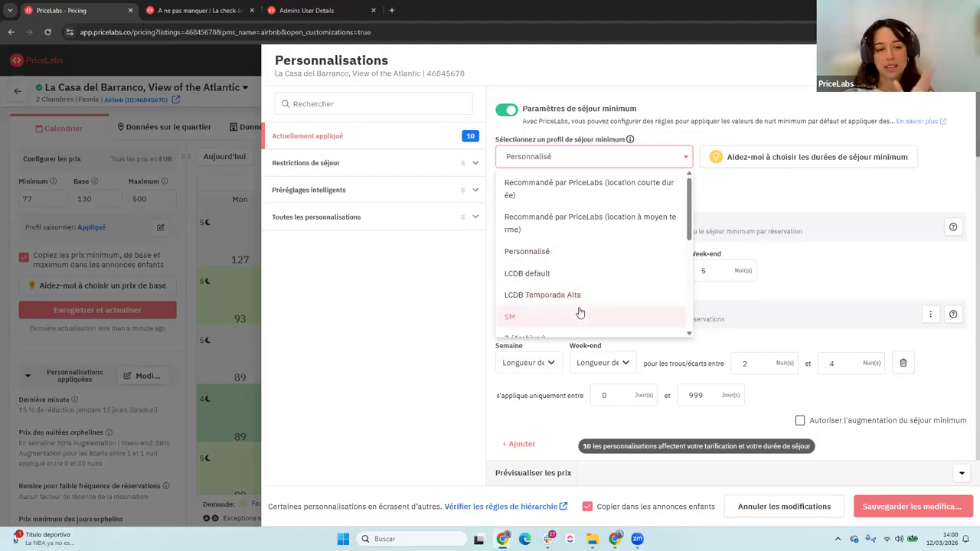
click(551, 195)
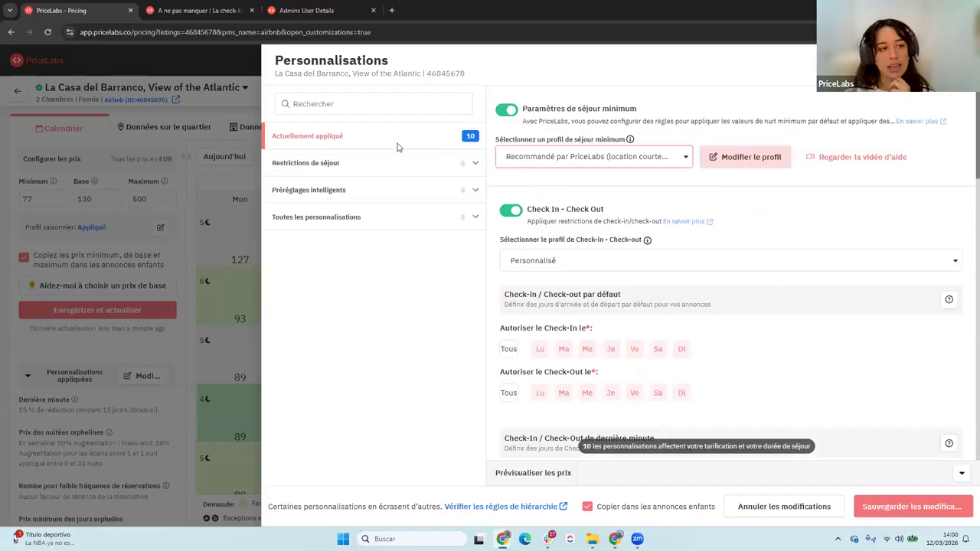
Step: Set the recommended profile's lowest weekday and weekend stays to 5 nights and minimum orphan gap to 2, leaving without saving
drag(337, 144, 274, 151)
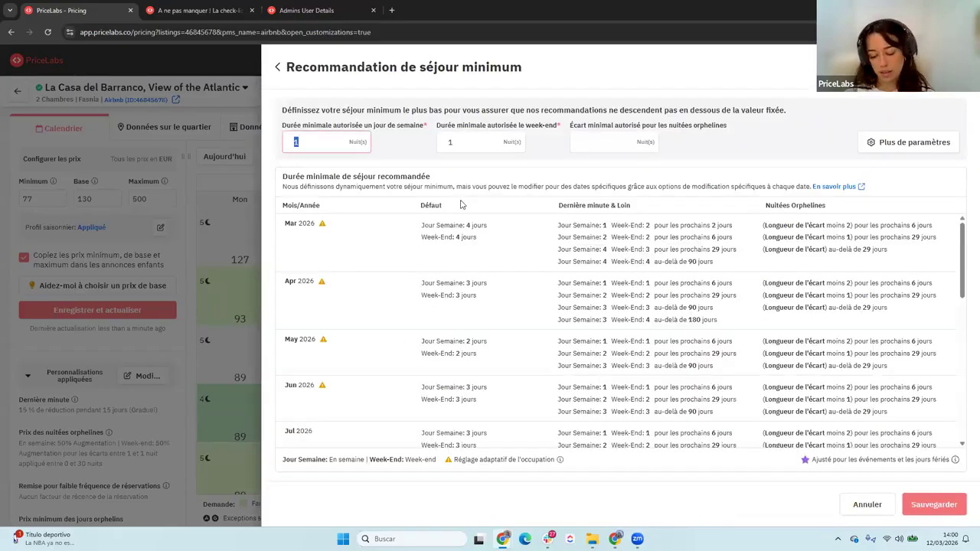
text(5)
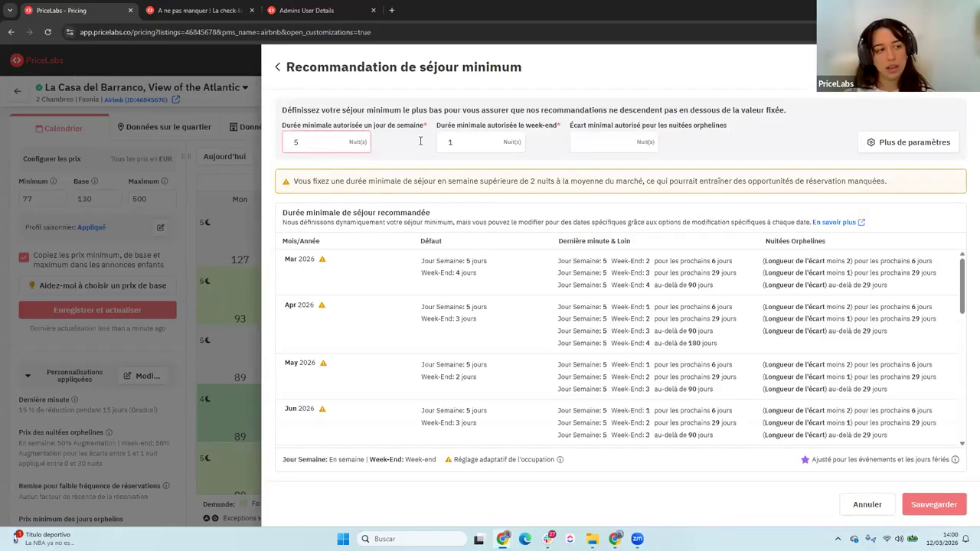
double_click(466, 151)
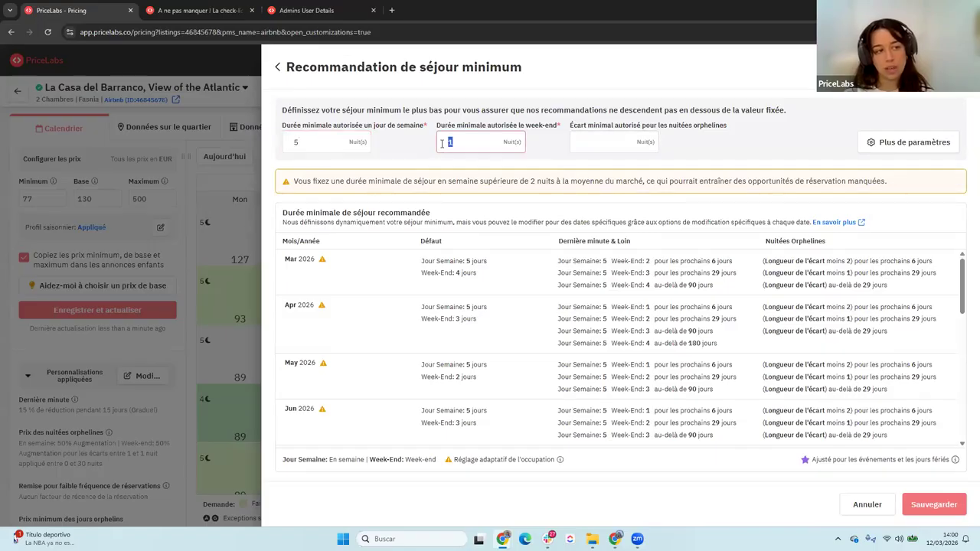
text(5)
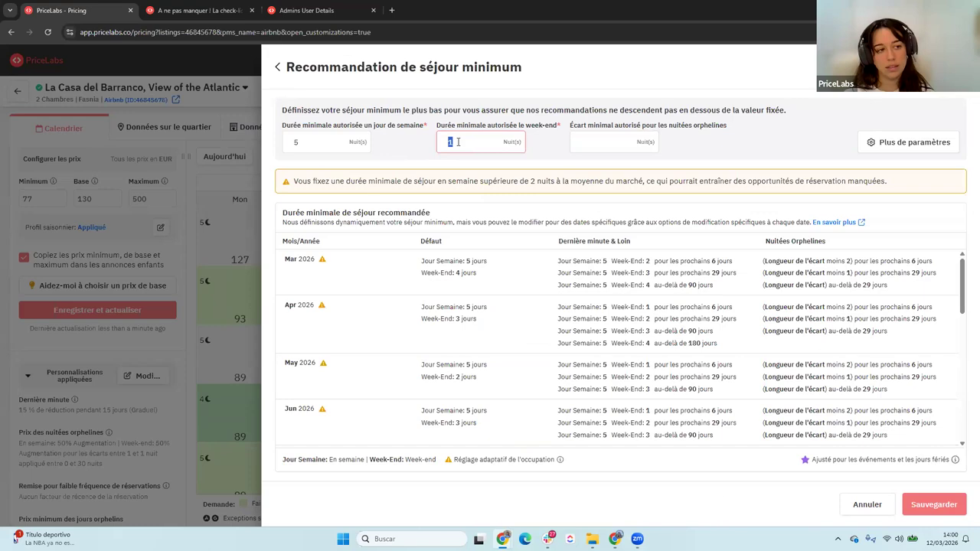
click(582, 143)
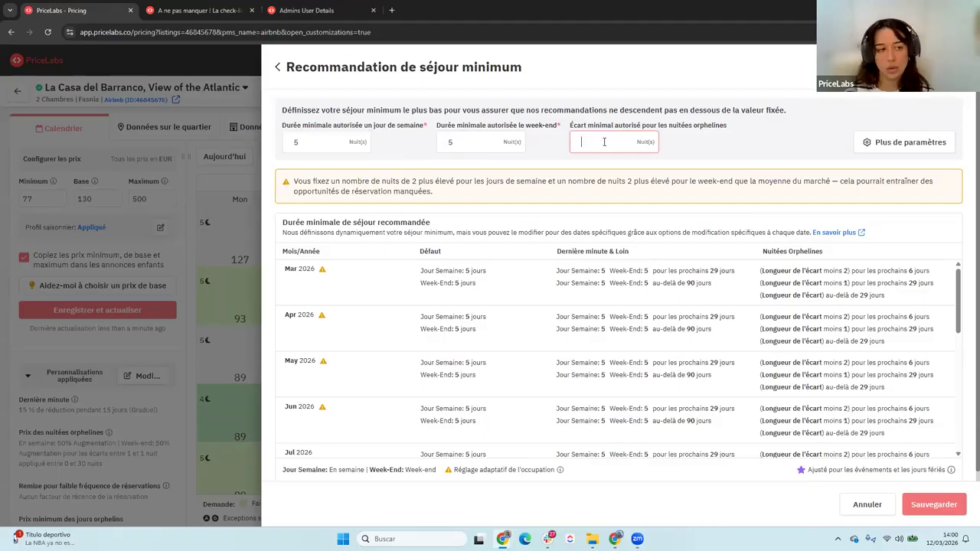
text(1)
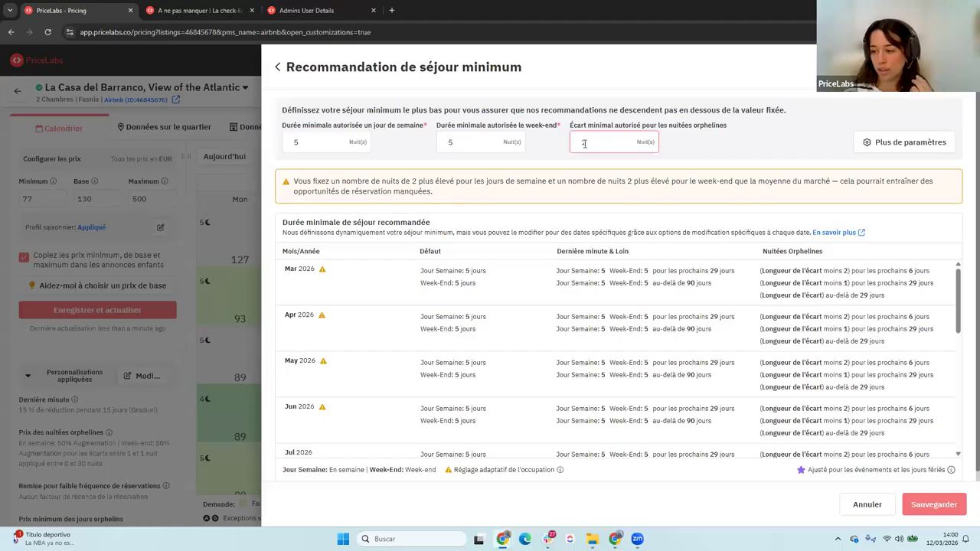
key(BackSpace)
text(2)
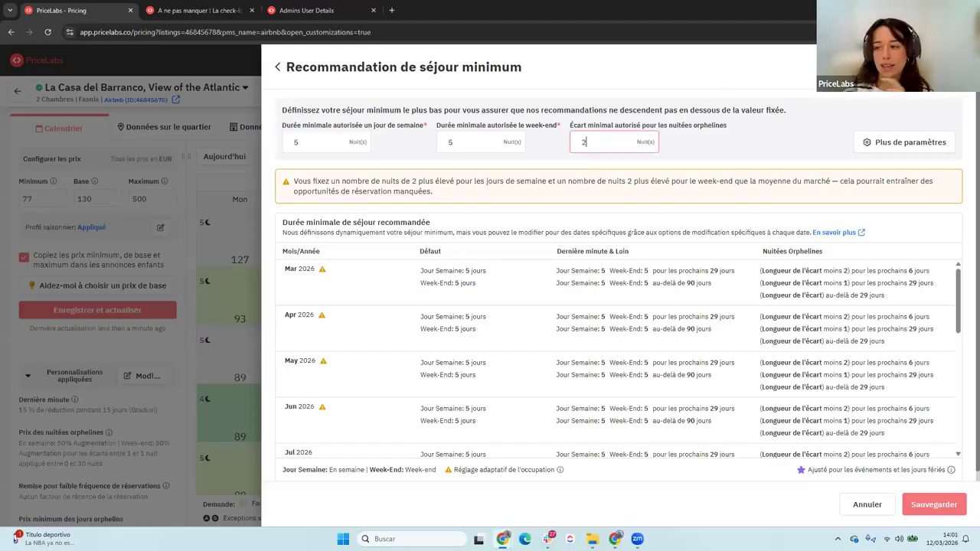
click(954, 67)
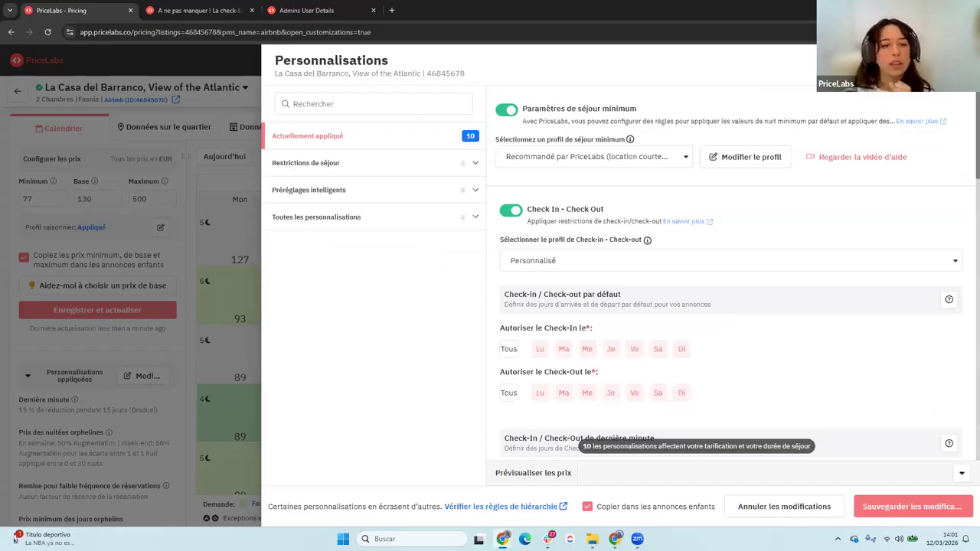
click(954, 67)
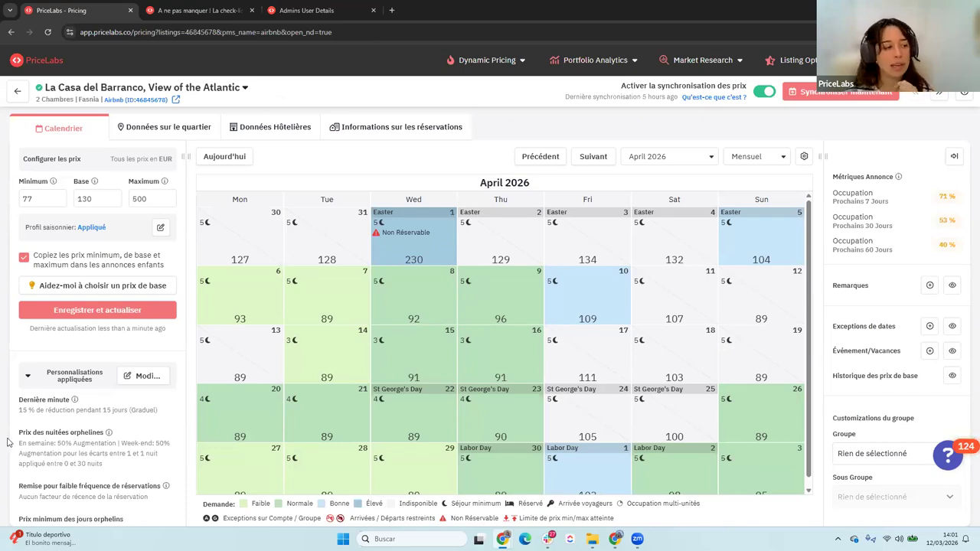
Step: Reopen the listing's customisations and point out the default weekday and weekend minimum stays in the custom profile
click(141, 380)
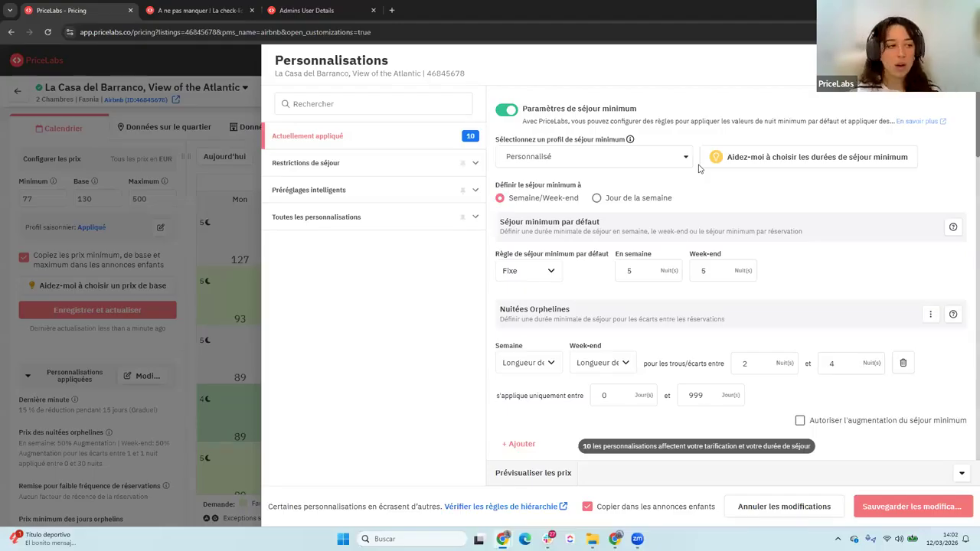
scroll(663, 213, down, 1)
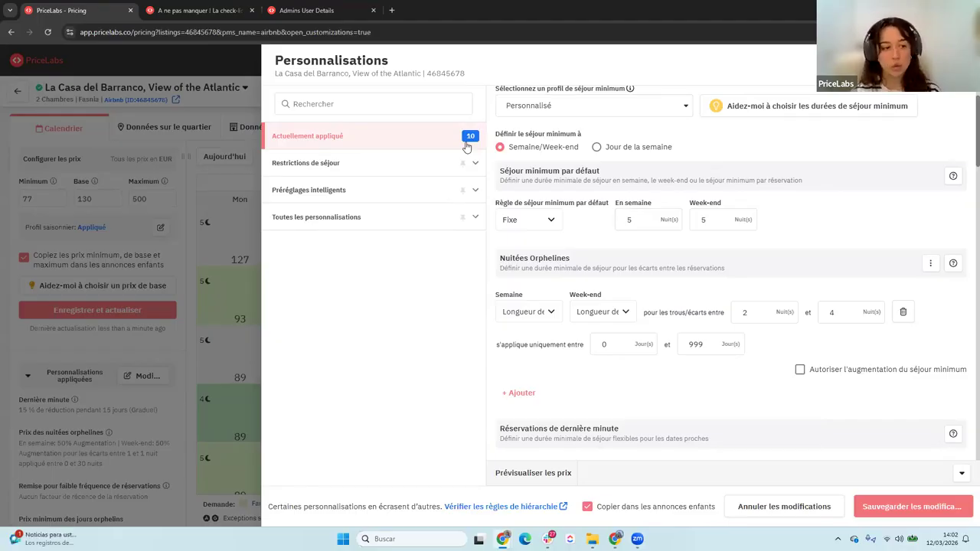
click(704, 219)
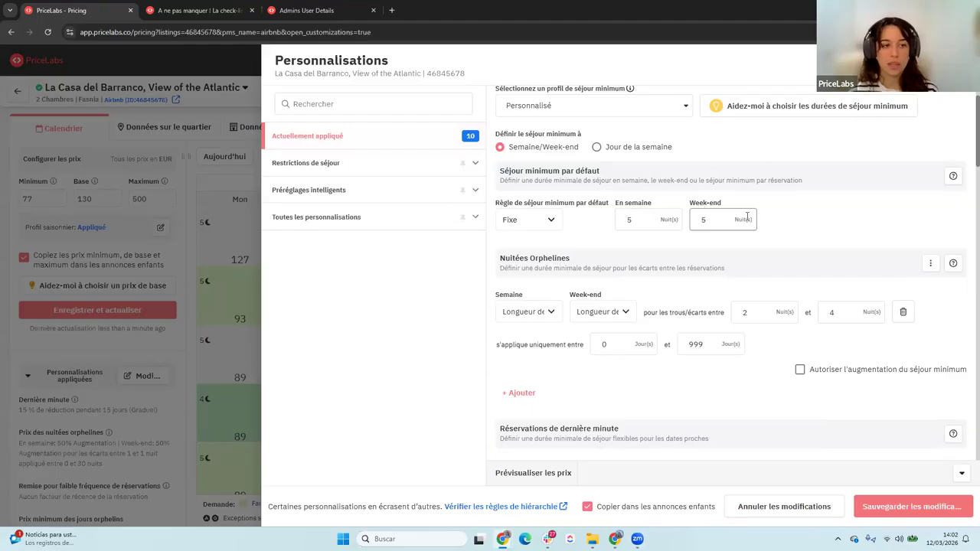
click(345, 143)
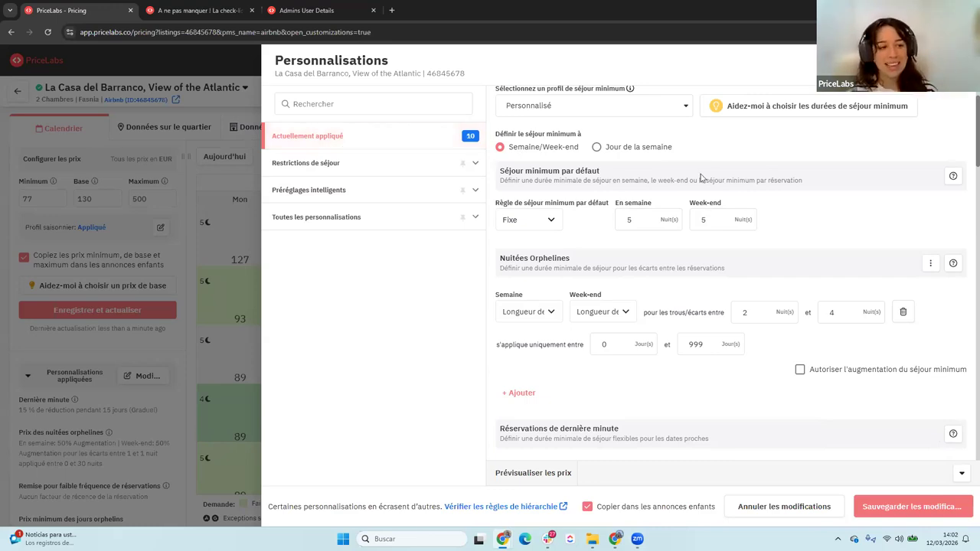
Step: Review the other applied customisations, from check-in/check-out and last-minute prices to occupancy, seasonal profile and orphan-day minimum prices
scroll(702, 188, down, 3)
scroll(702, 188, down, 3)
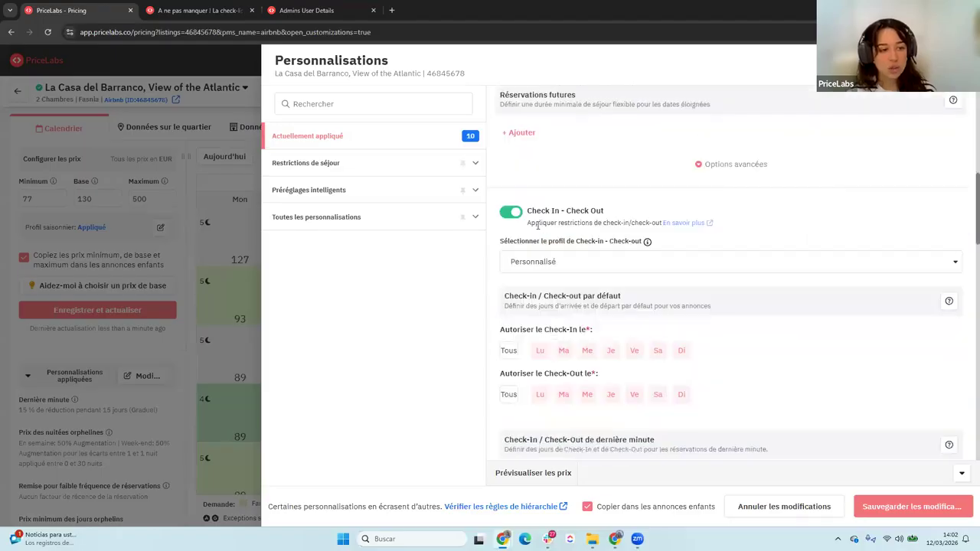
scroll(582, 248, down, 3)
scroll(581, 248, down, 3)
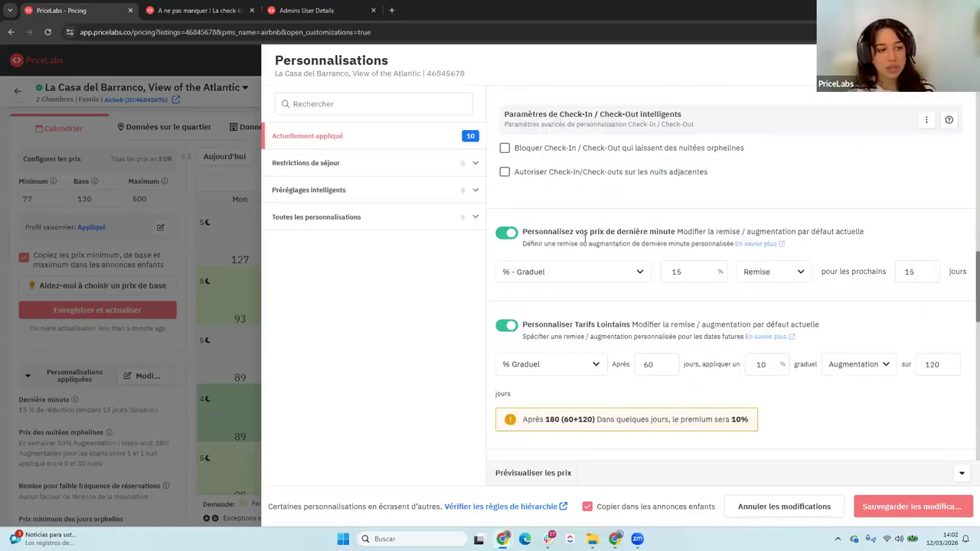
scroll(544, 223, down, 2)
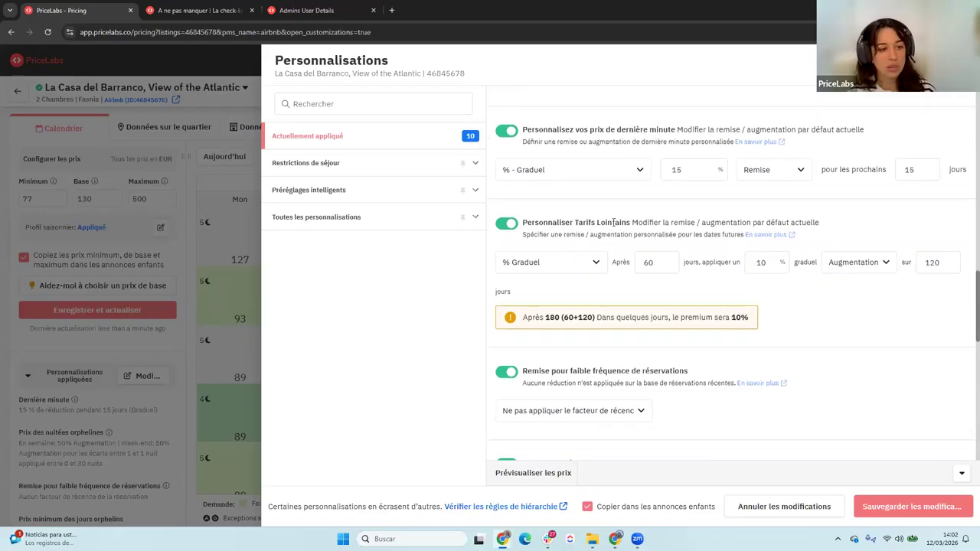
scroll(618, 230, down, 3)
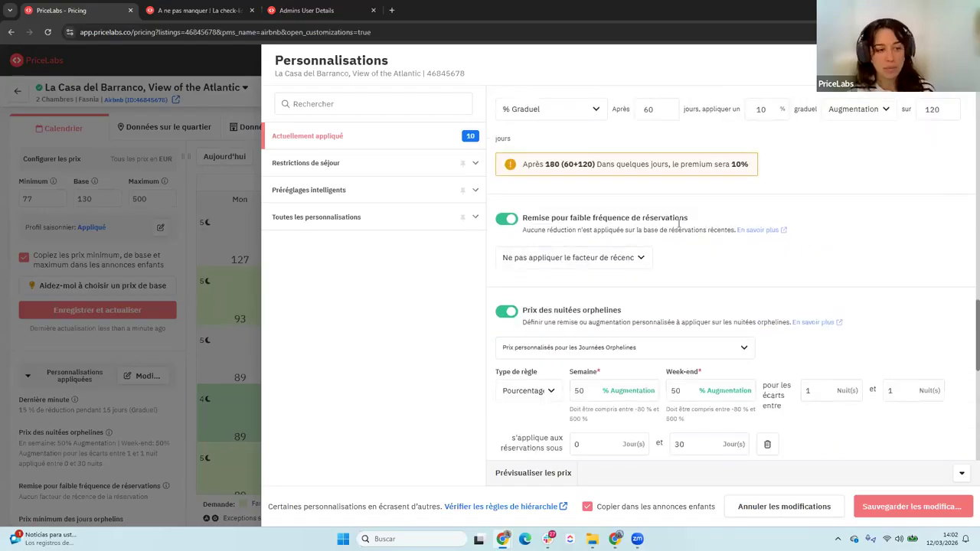
scroll(670, 247, down, 4)
scroll(701, 237, down, 2)
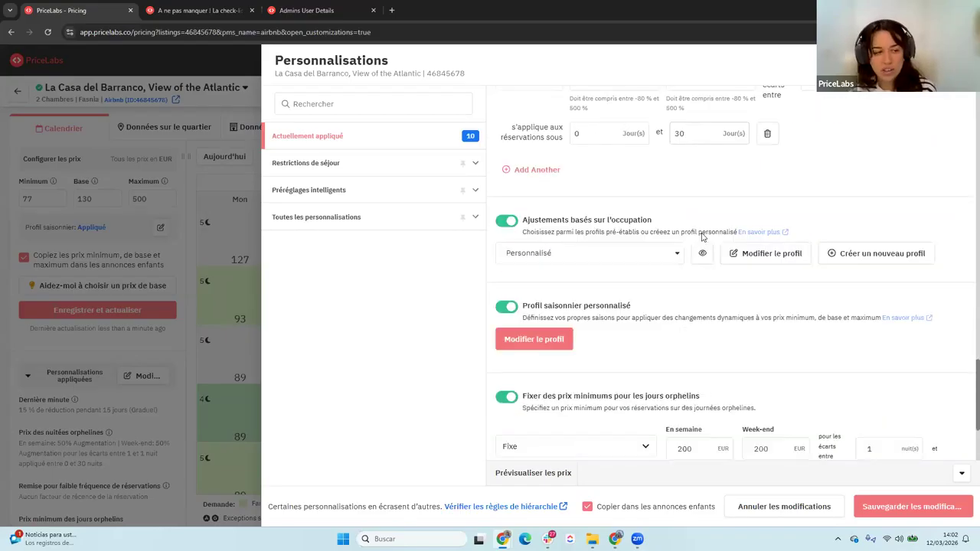
scroll(702, 237, down, 2)
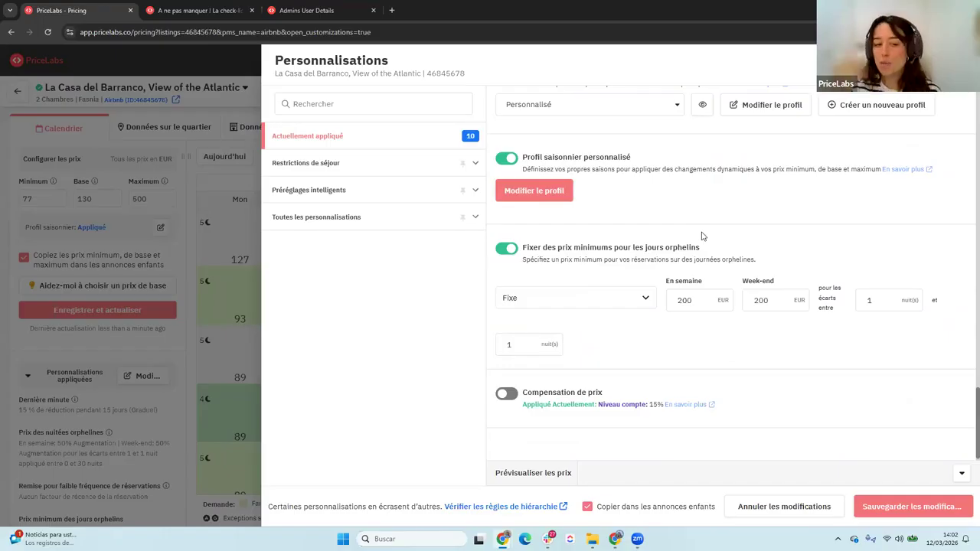
scroll(702, 237, down, 1)
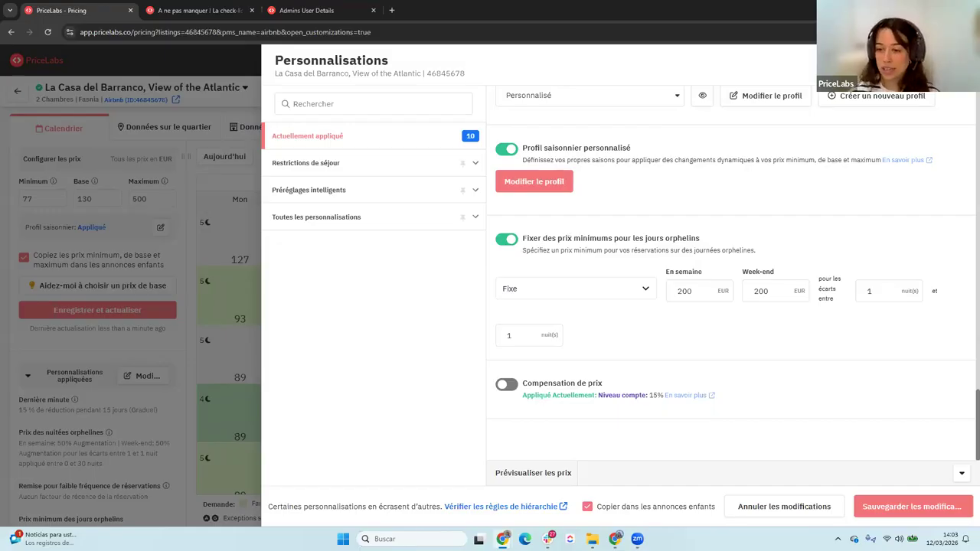
Step: Turn off the orphan-day minimum prices, the custom seasonal profile and the occupancy-based adjustments for the listing
click(508, 240)
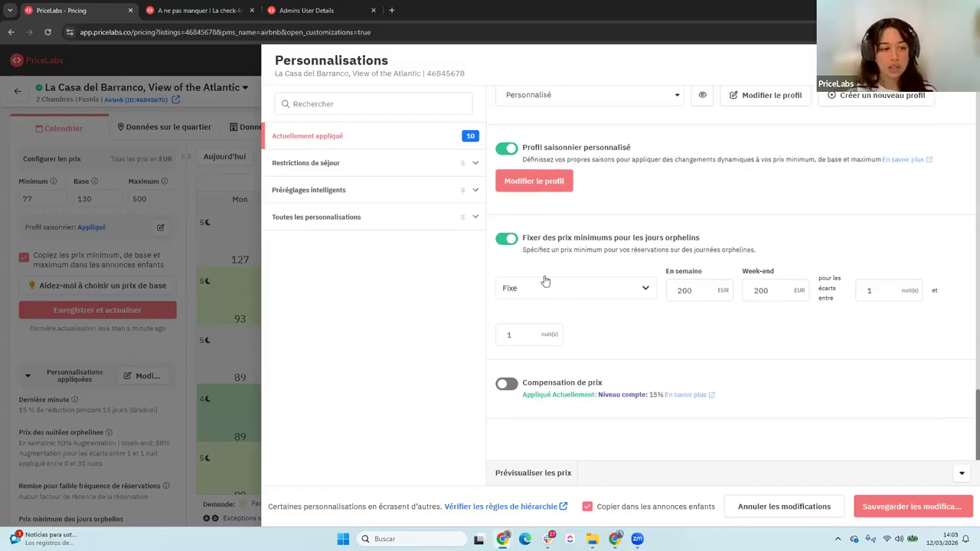
click(507, 338)
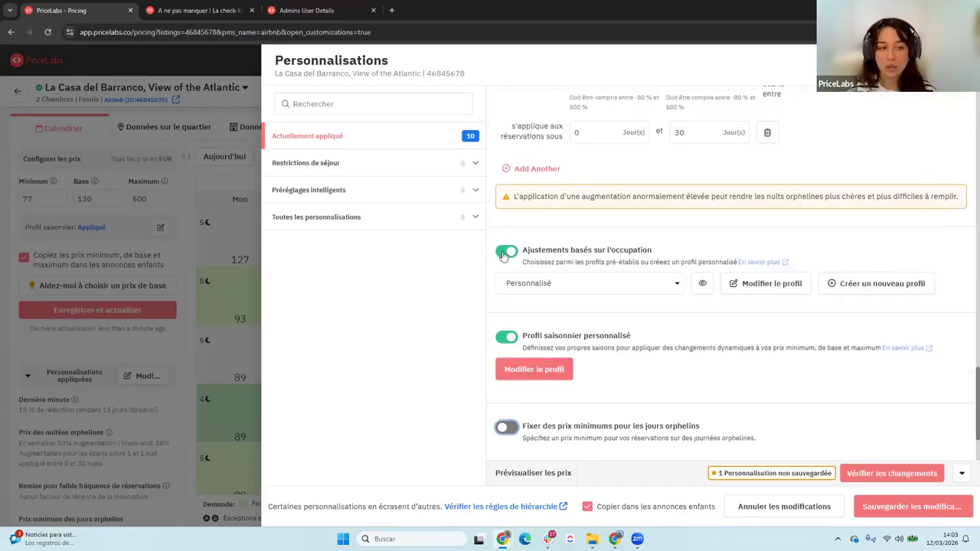
click(506, 251)
scroll(509, 230, up, 3)
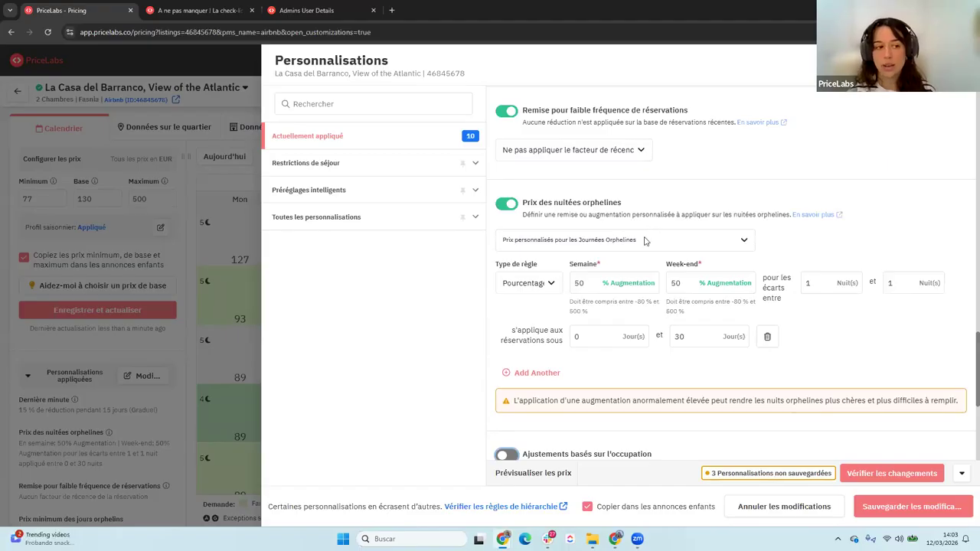
Step: Turn off the custom orphan-night prices, low booking frequency discount, far-out rates and last-minute prices
click(508, 205)
scroll(539, 252, up, 2)
click(504, 317)
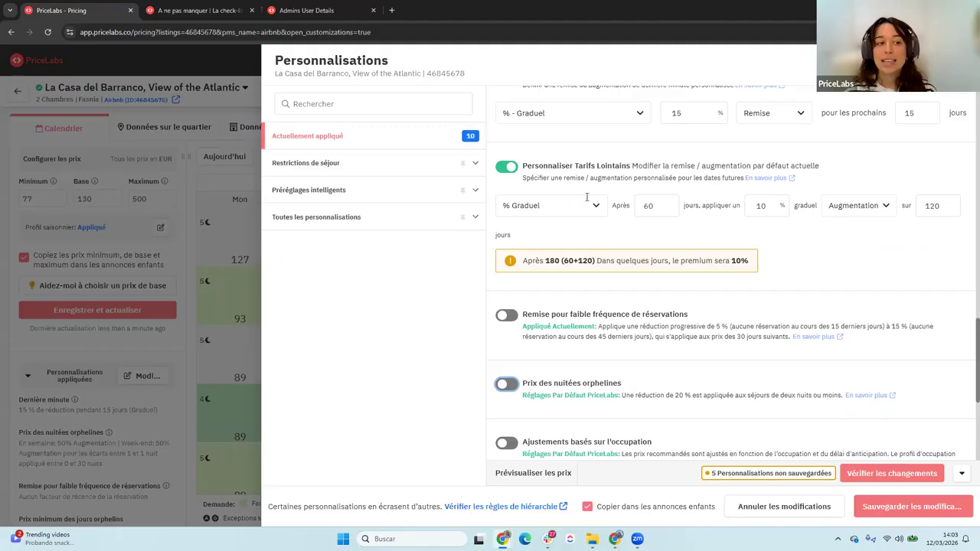
click(557, 174)
scroll(595, 214, up, 3)
click(507, 278)
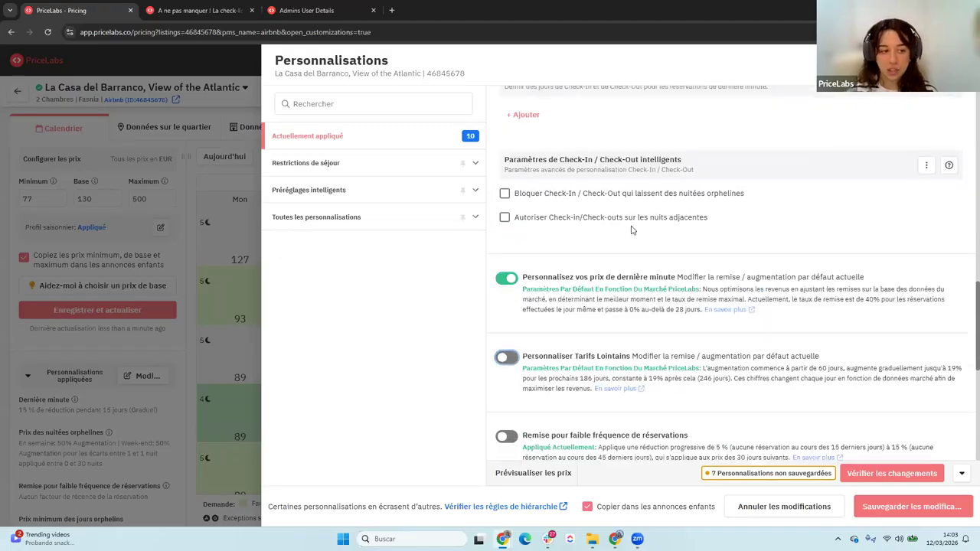
Step: Turn off the check-in/check-out restrictions, confirm the deactivation and save the customisation changes
scroll(632, 232, up, 5)
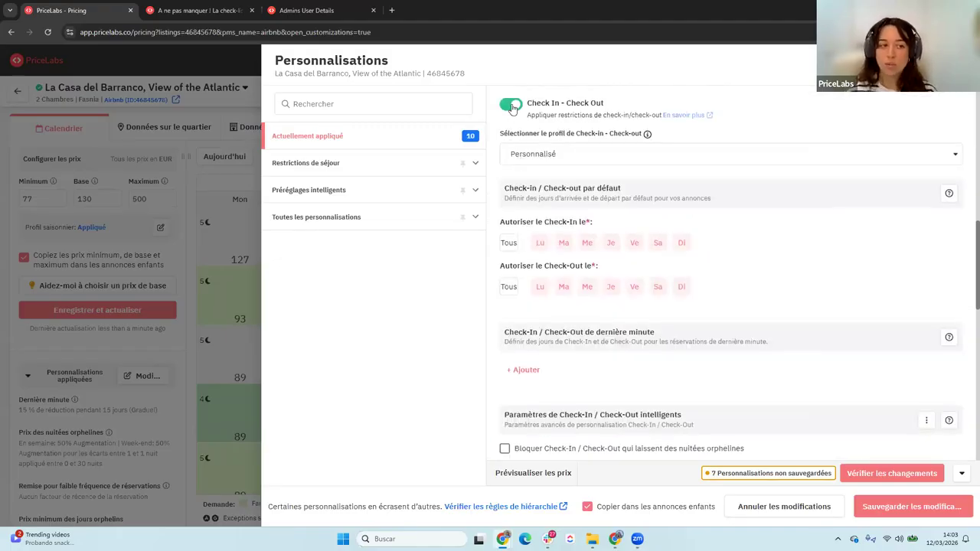
click(511, 106)
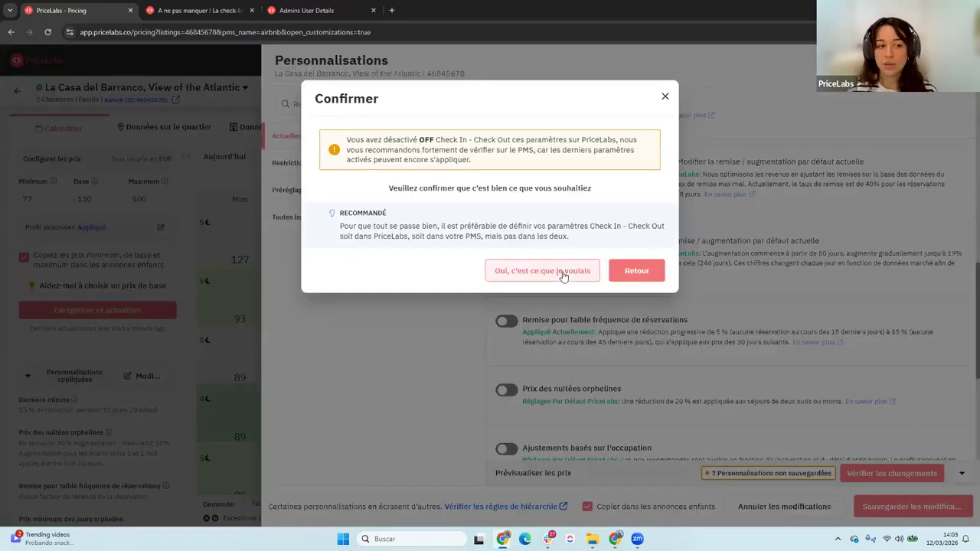
click(563, 271)
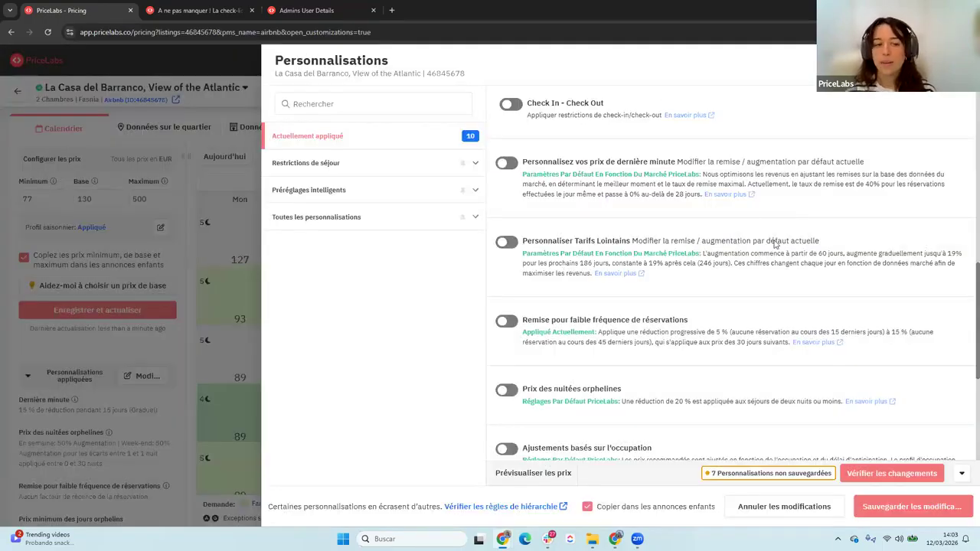
scroll(786, 280, down, 4)
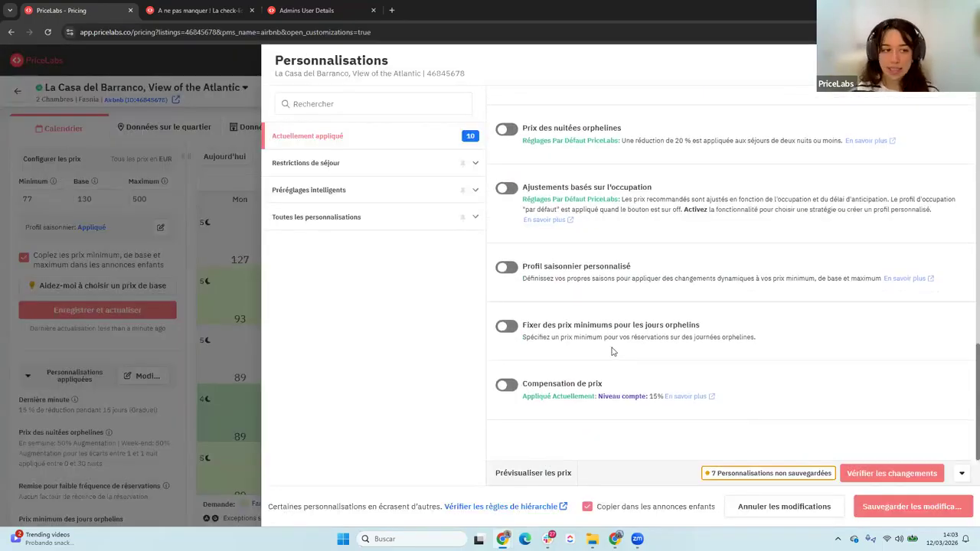
scroll(608, 321, up, 4)
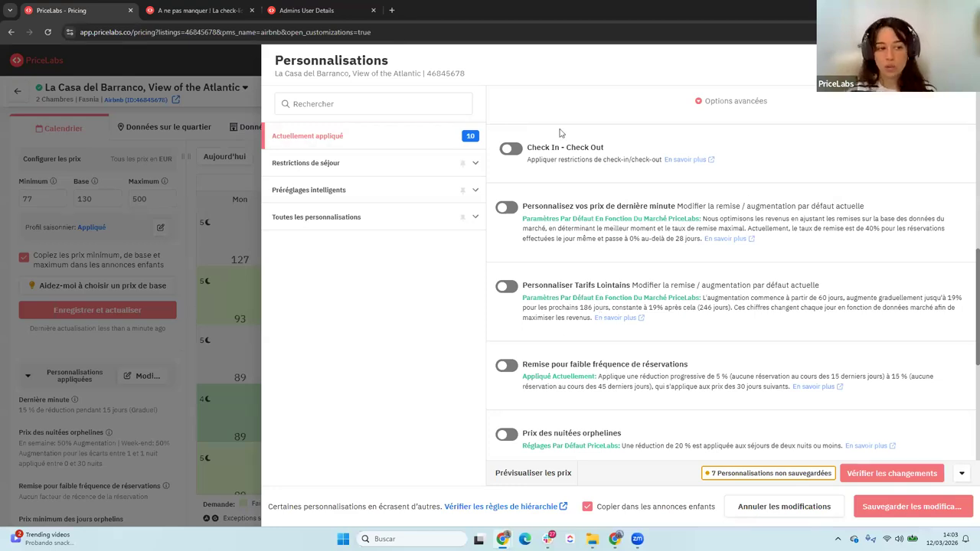
click(881, 509)
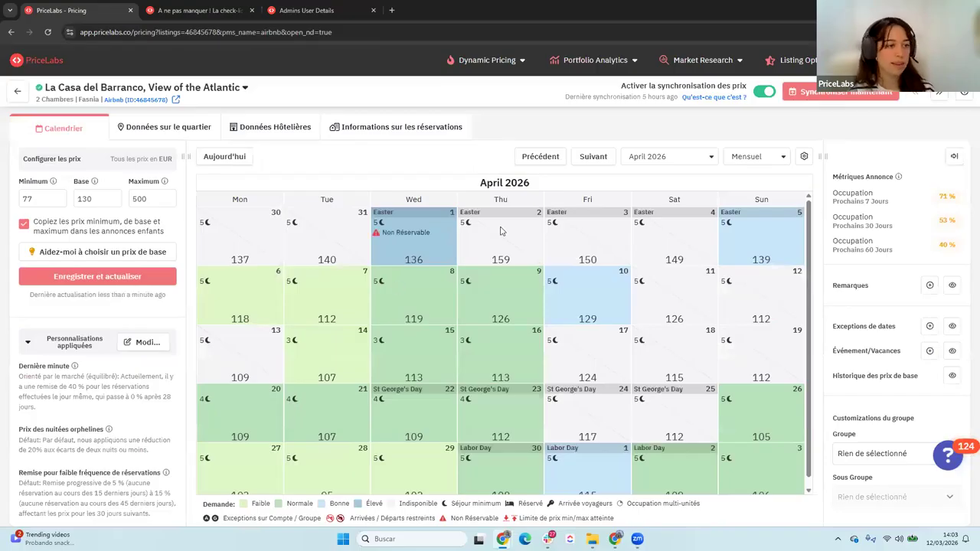
Step: Check the listing's prices and minimum stays in the March 2026 calendar, then return to April 2026
click(540, 158)
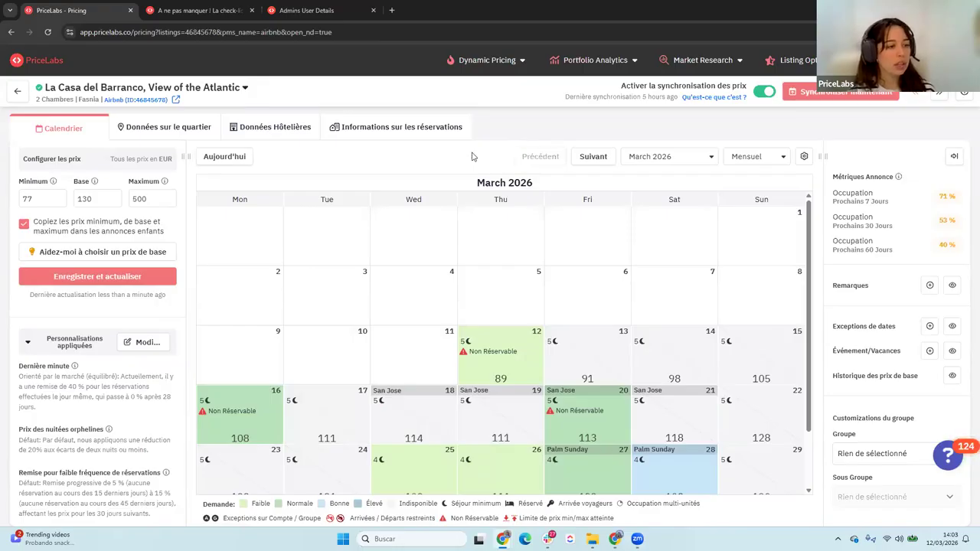
click(582, 162)
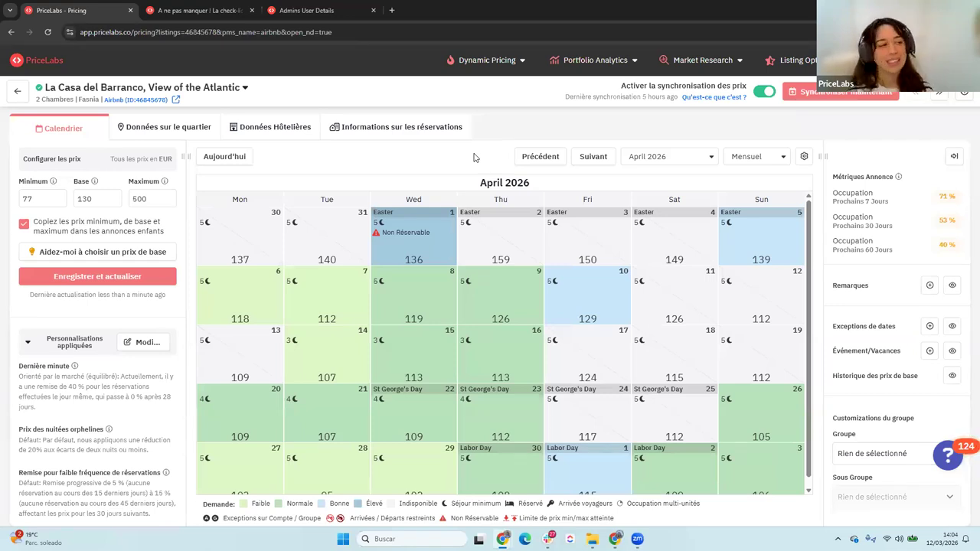
Step: Open the listing's neighbourhood data and show the market history for average length of stay (LOS moyen du marché)
click(150, 134)
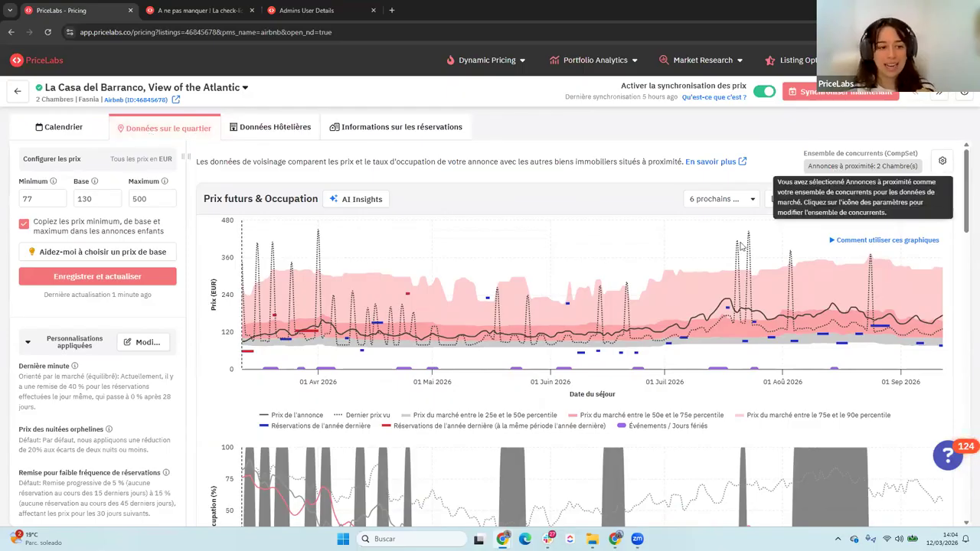
scroll(490, 306, down, 8)
drag(306, 184, 201, 183)
click(525, 242)
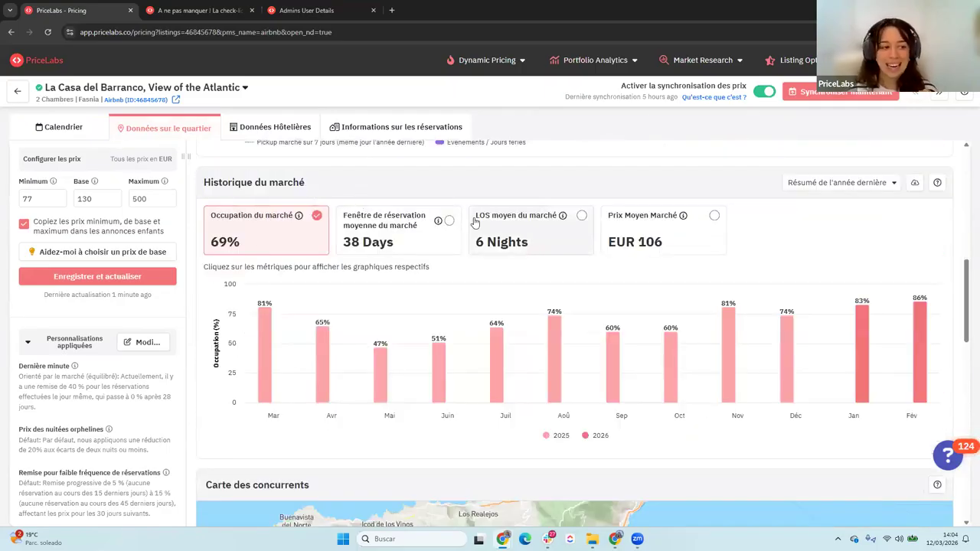
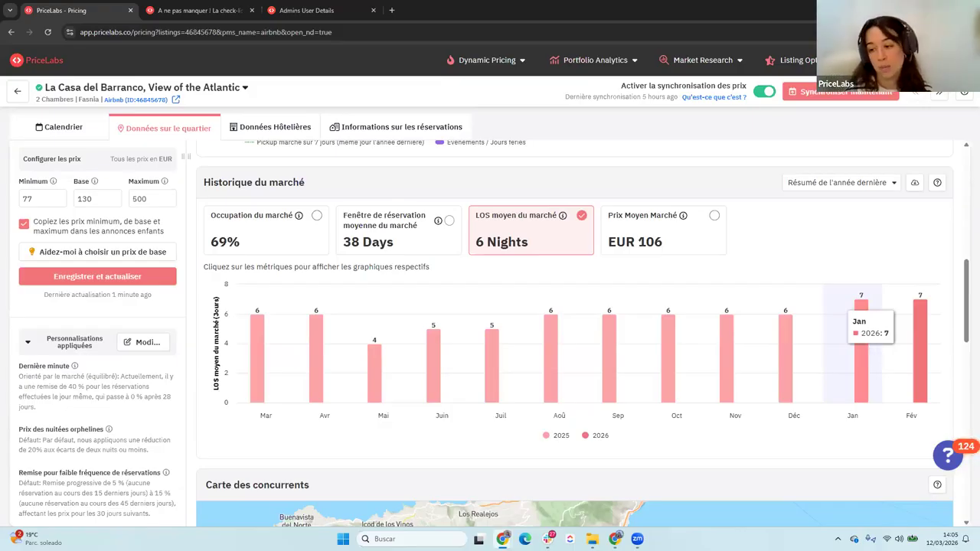
Step: Choose the PriceLabs-recommended short-term rental minimum stay profile in the listing's customisations and leave without saving
scroll(310, 335, up, 8)
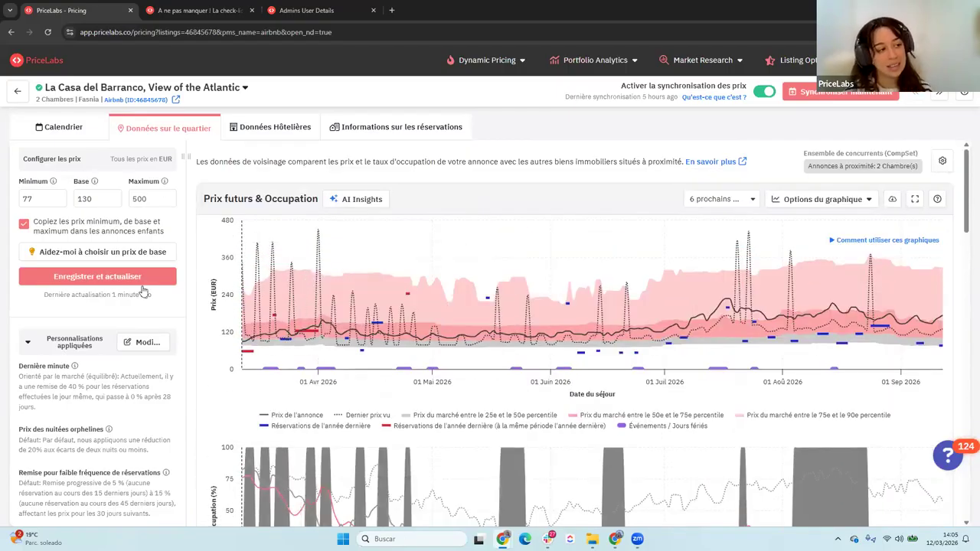
click(142, 343)
click(563, 157)
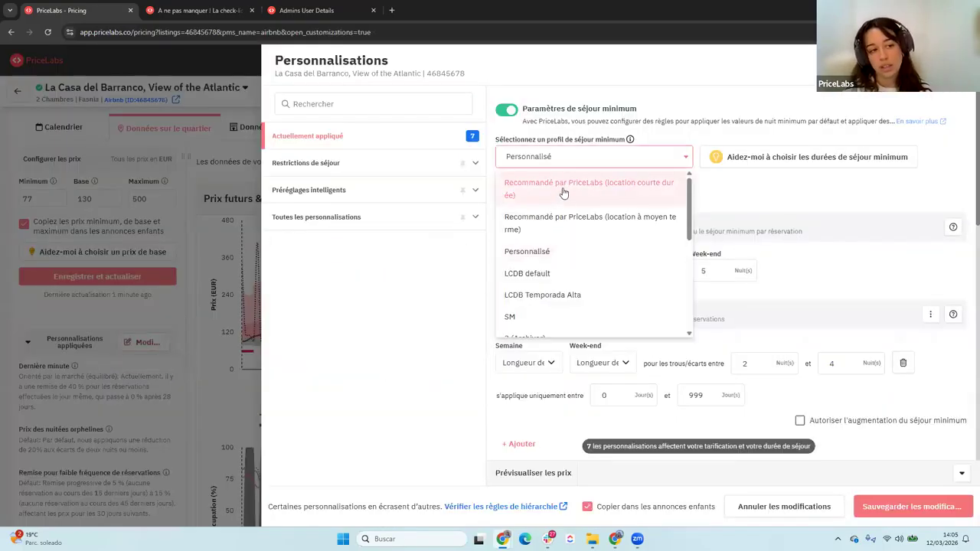
click(563, 189)
click(548, 163)
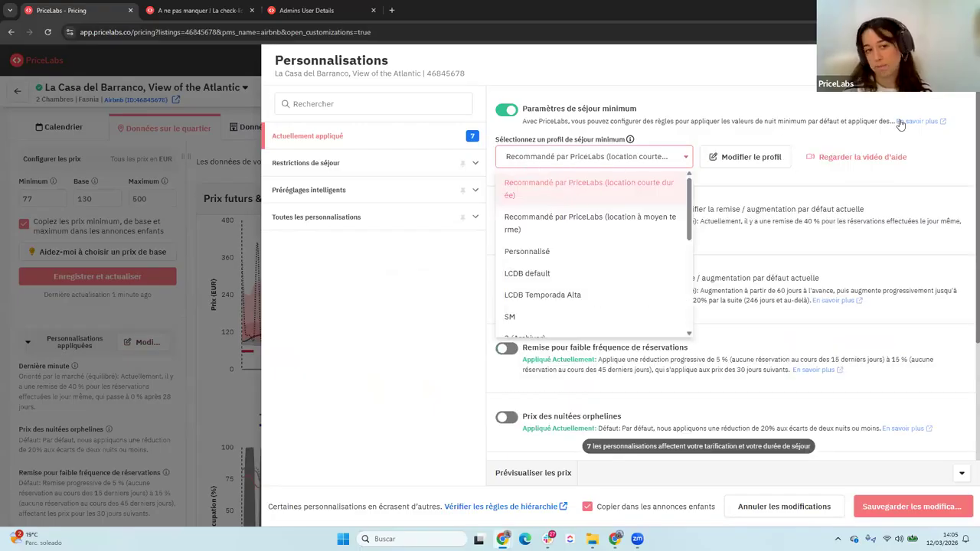
click(958, 65)
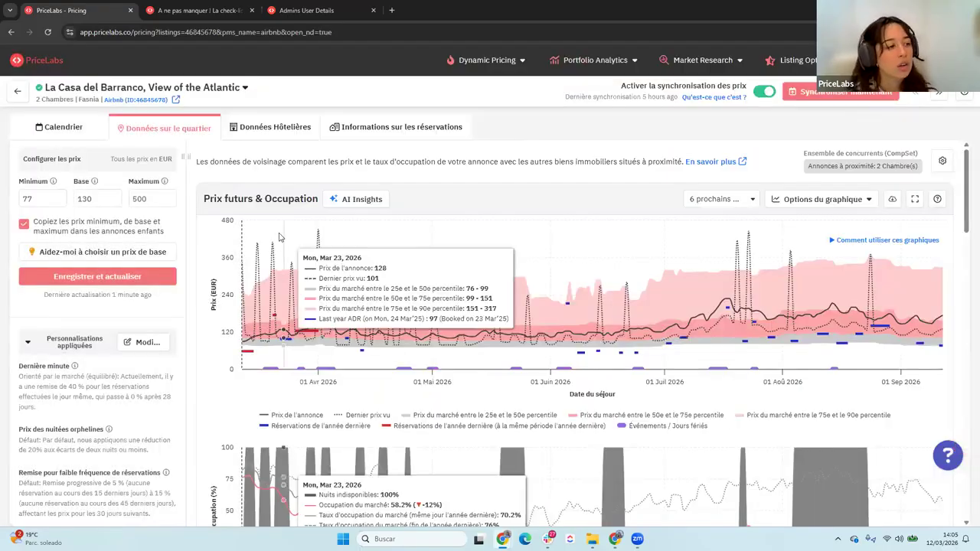
Step: Examine the future prices and occupancy charts, including their legends and the available graph options
mouse_move(452, 233)
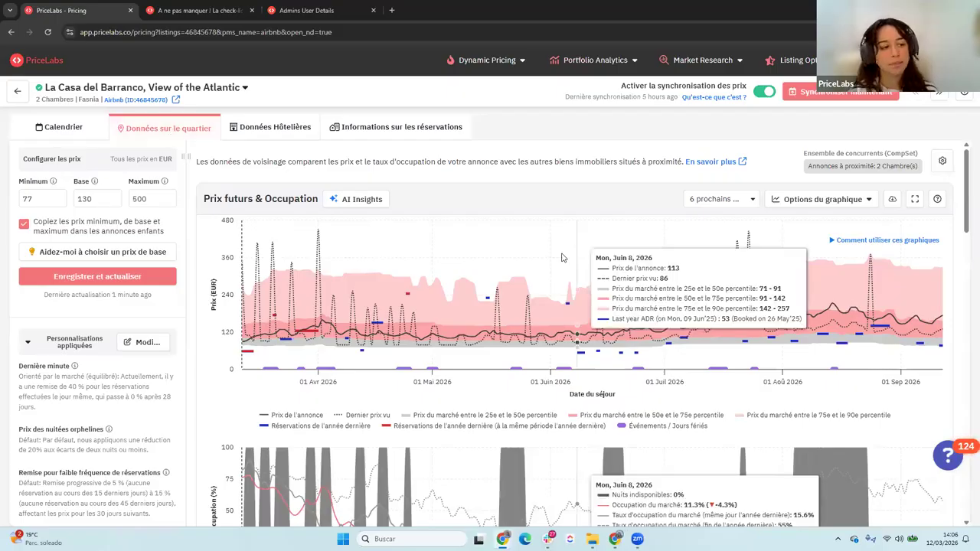
scroll(536, 291, down, 3)
scroll(310, 354, up, 1)
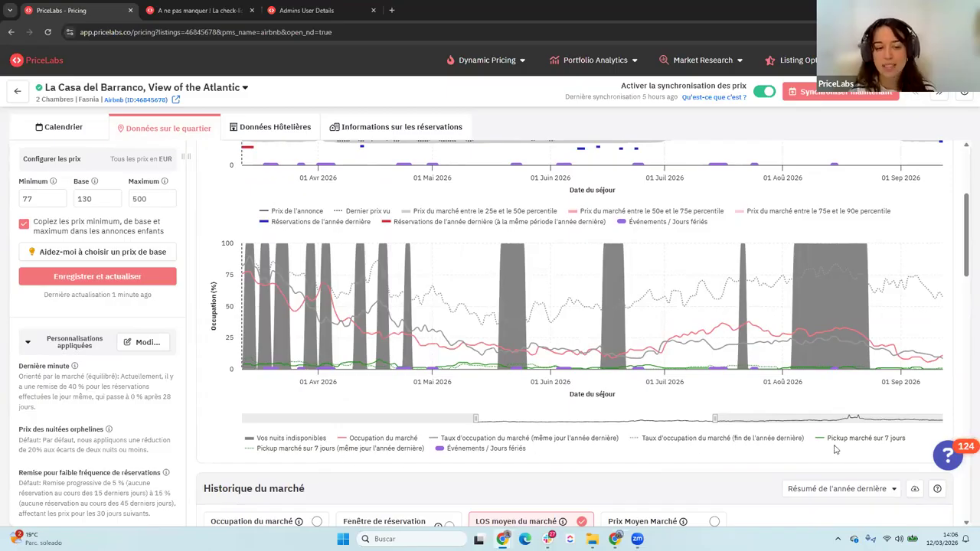
scroll(835, 449, up, 3)
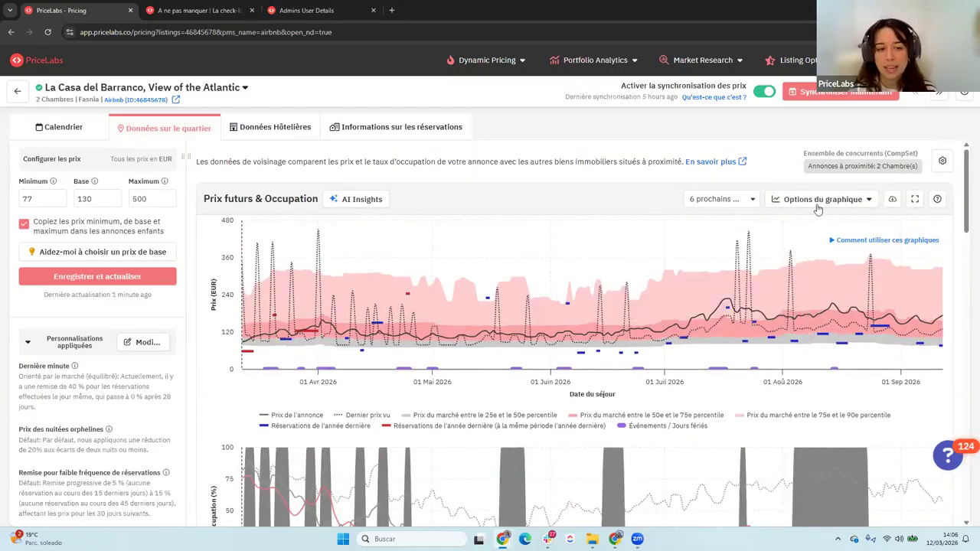
click(818, 200)
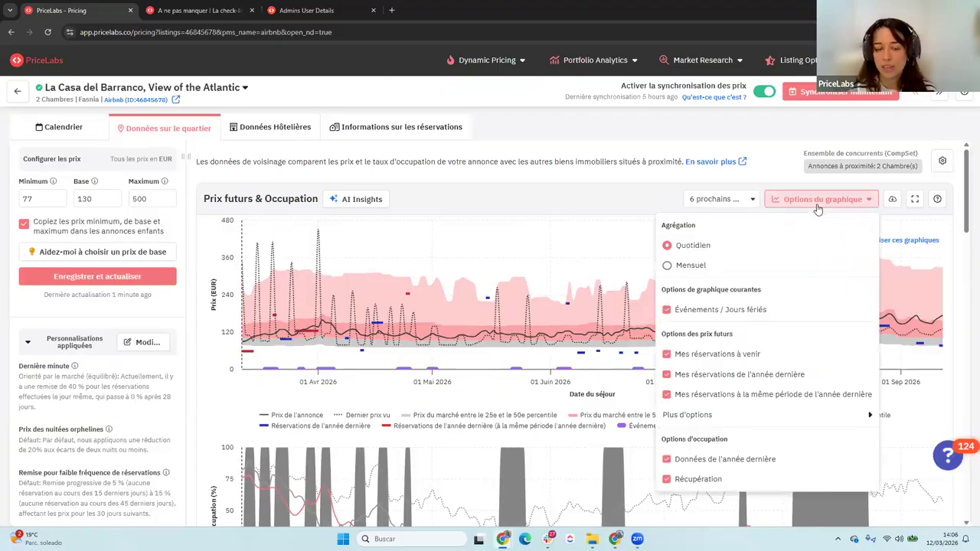
click(683, 418)
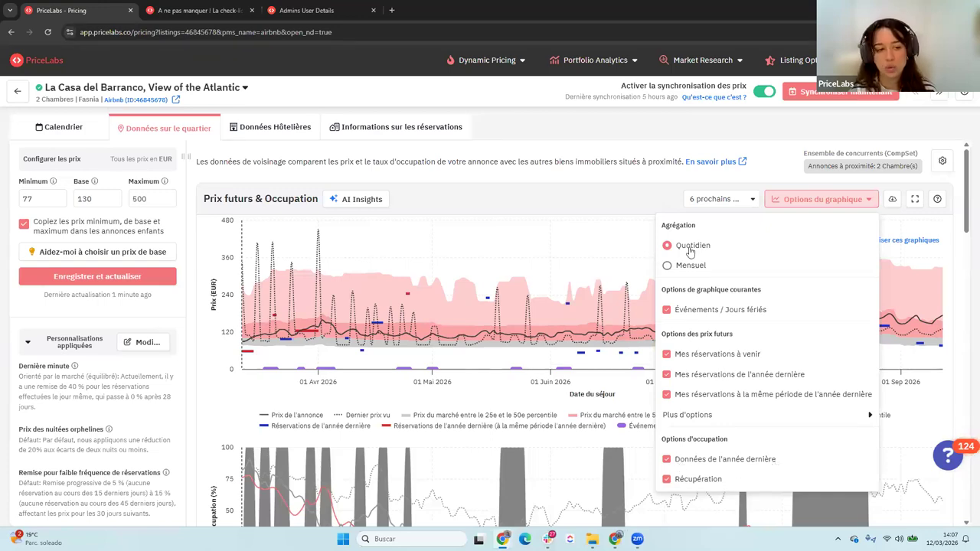
click(608, 219)
Step: Hide unavailable nights, last year's final occupancy, both 7-day market pickup lines and events from the occupancy chart
scroll(559, 322, down, 3)
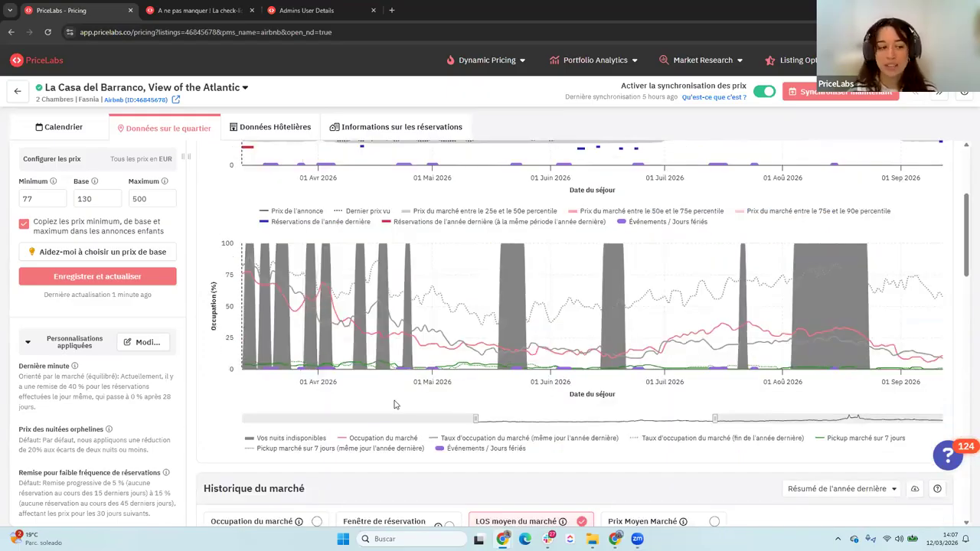
click(297, 440)
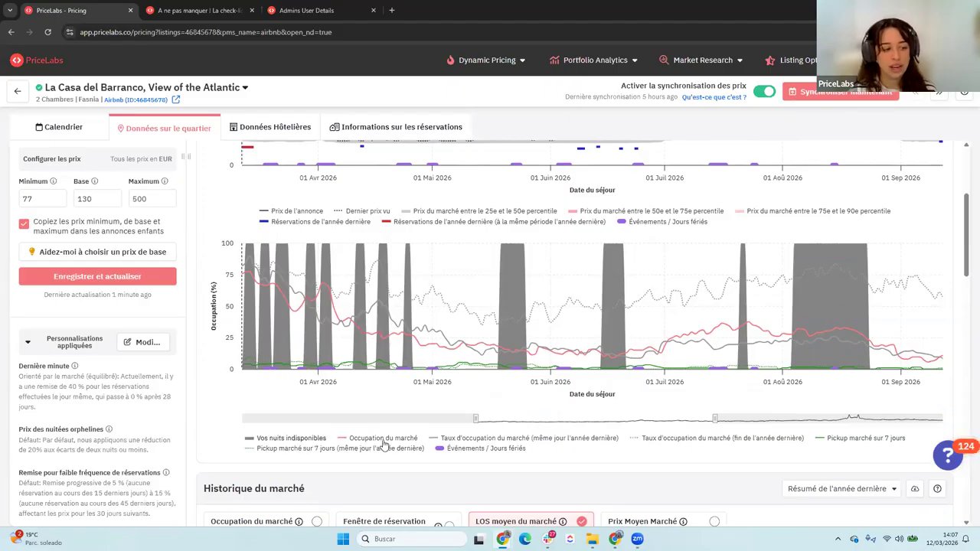
click(861, 440)
click(689, 438)
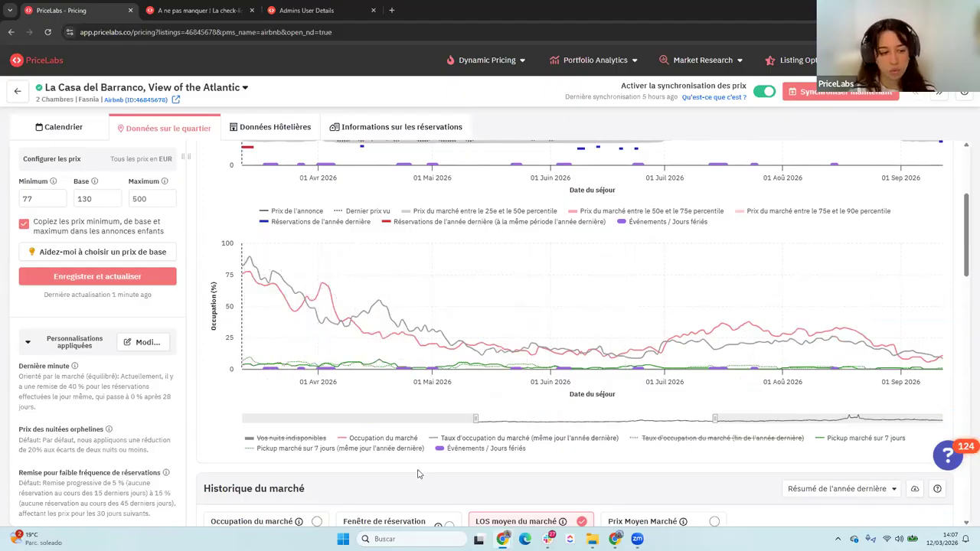
click(291, 451)
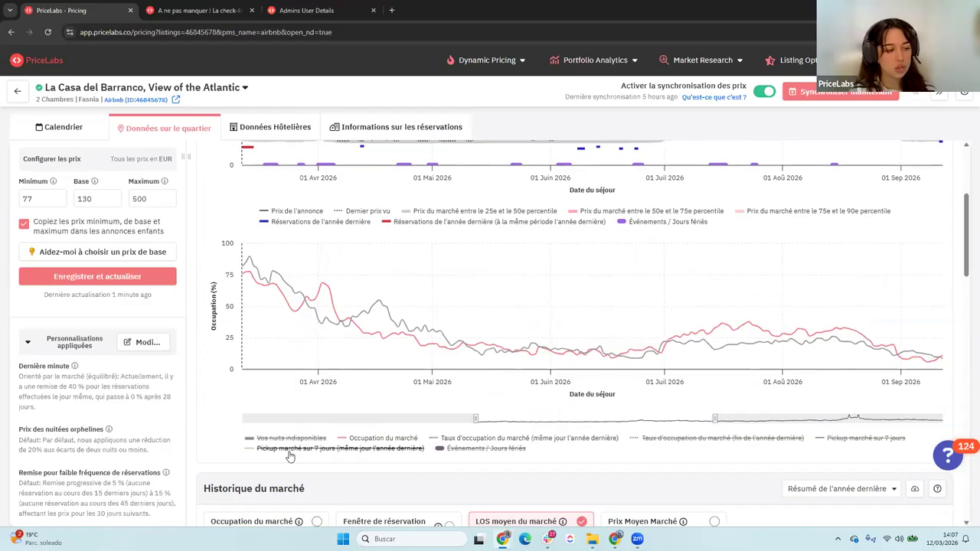
click(452, 453)
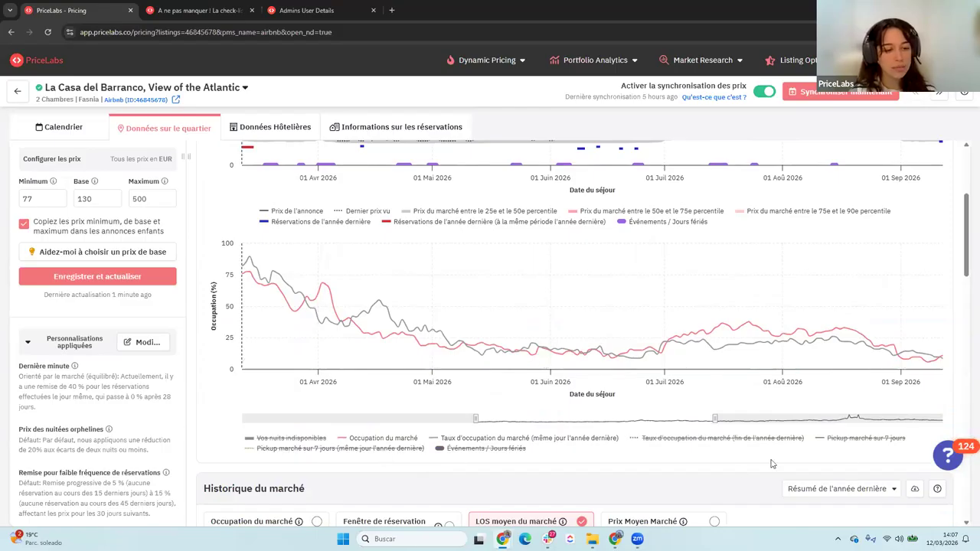
click(525, 450)
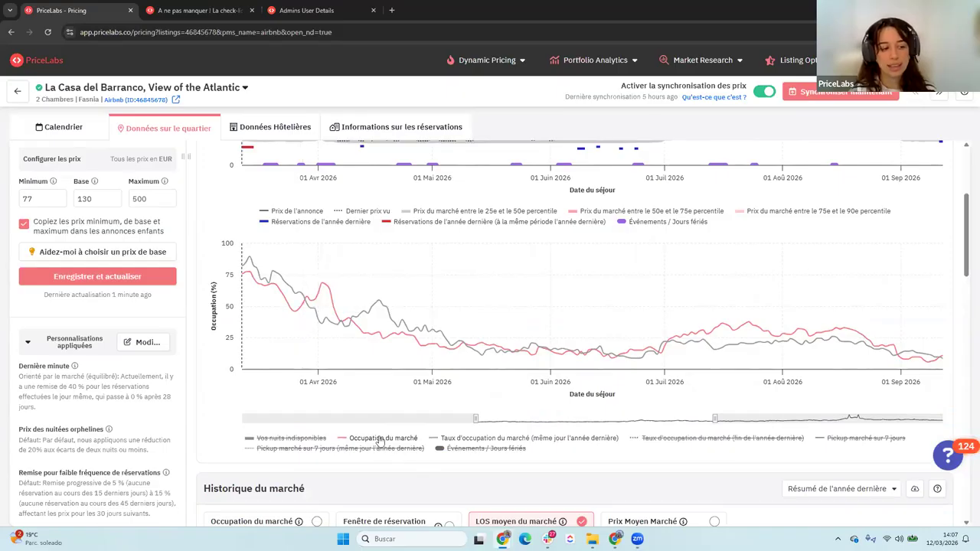
Step: Compare market occupancy with and without last year's same-day line, and zoom the chart to mid-March through 1 April 2026
mouse_move(334, 316)
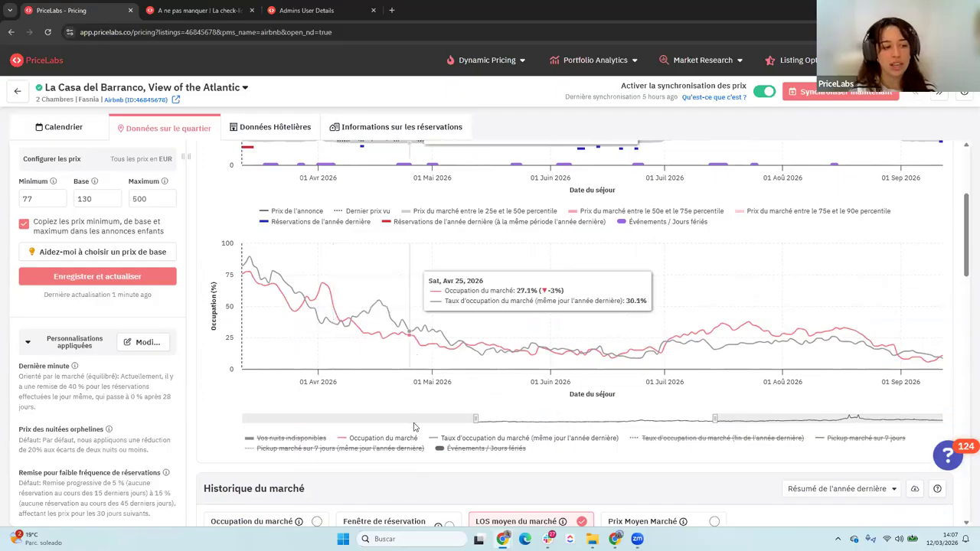
click(477, 439)
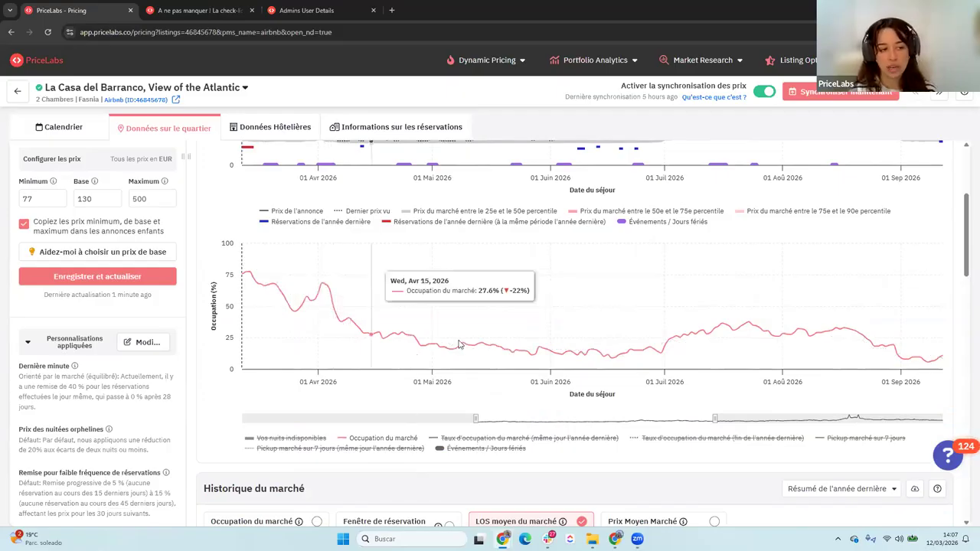
click(465, 440)
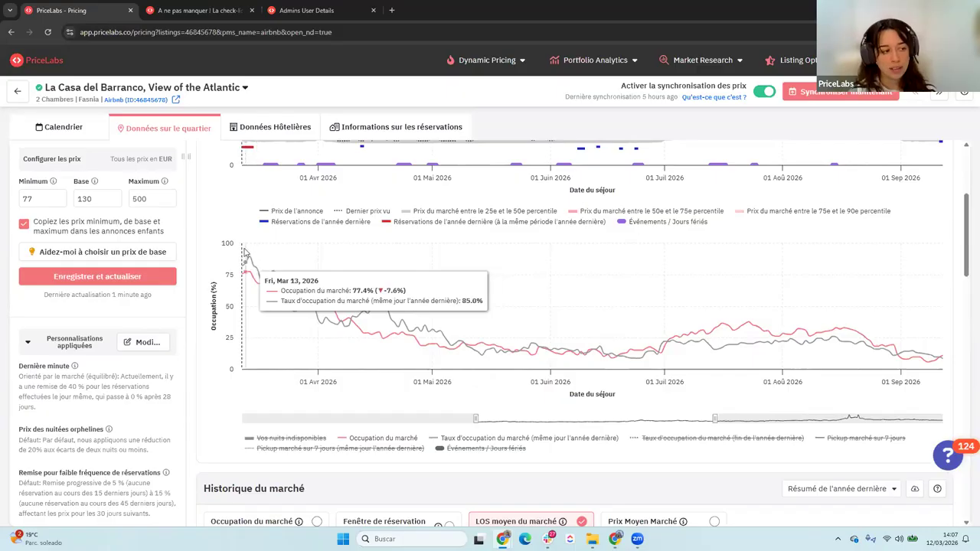
drag(245, 251, 318, 374)
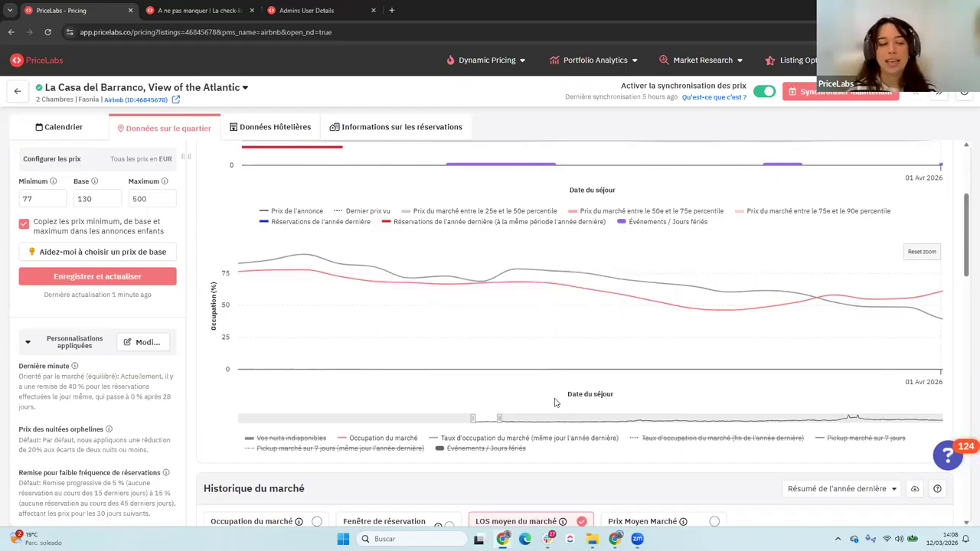
Step: Zoom the occupancy chart to April 2026 and to July–August 2026 to compare market occupancy with last year, and reset the zoom
click(921, 253)
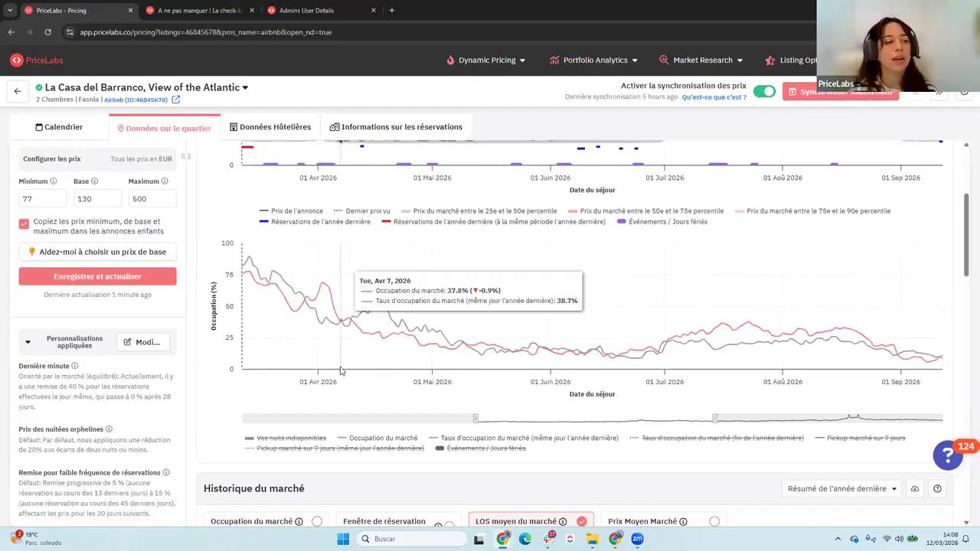
drag(351, 325, 420, 375)
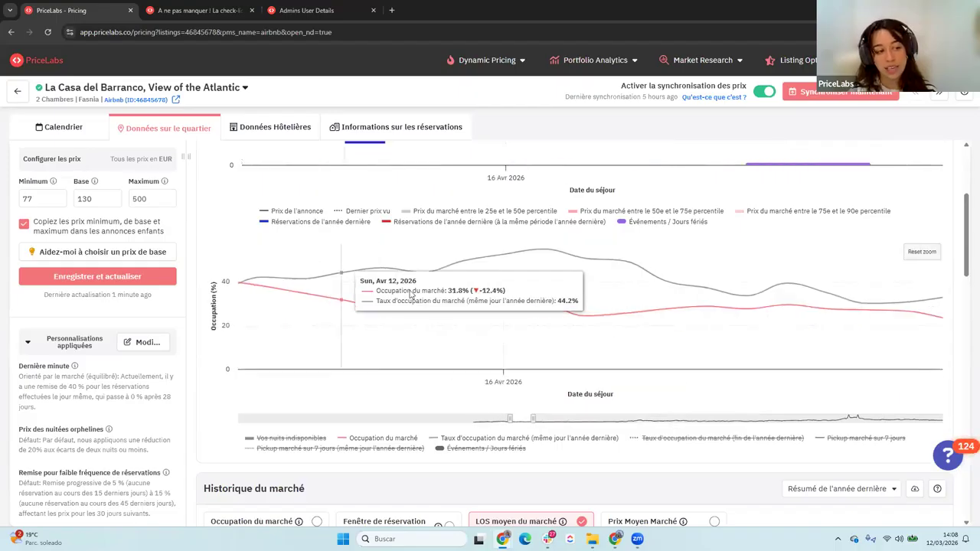
click(922, 252)
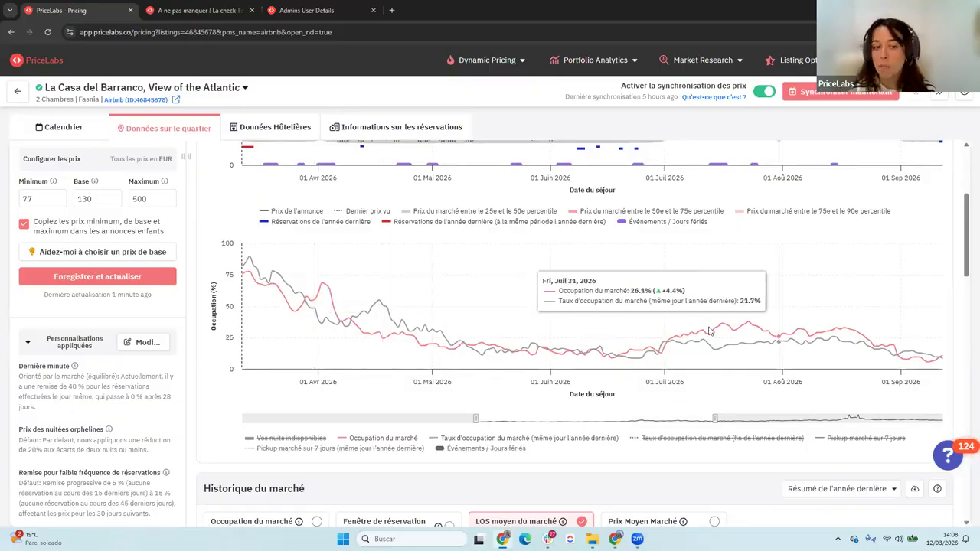
drag(670, 306, 874, 392)
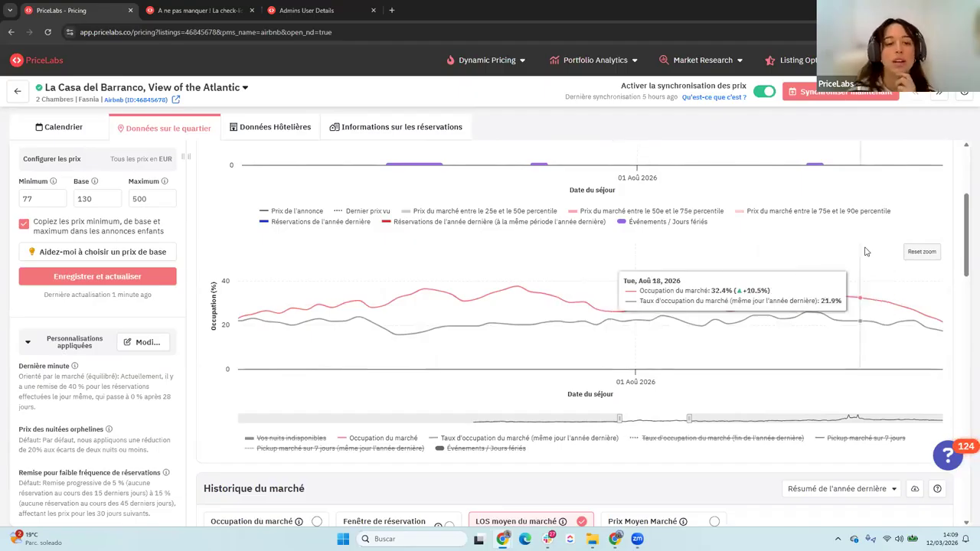
click(913, 254)
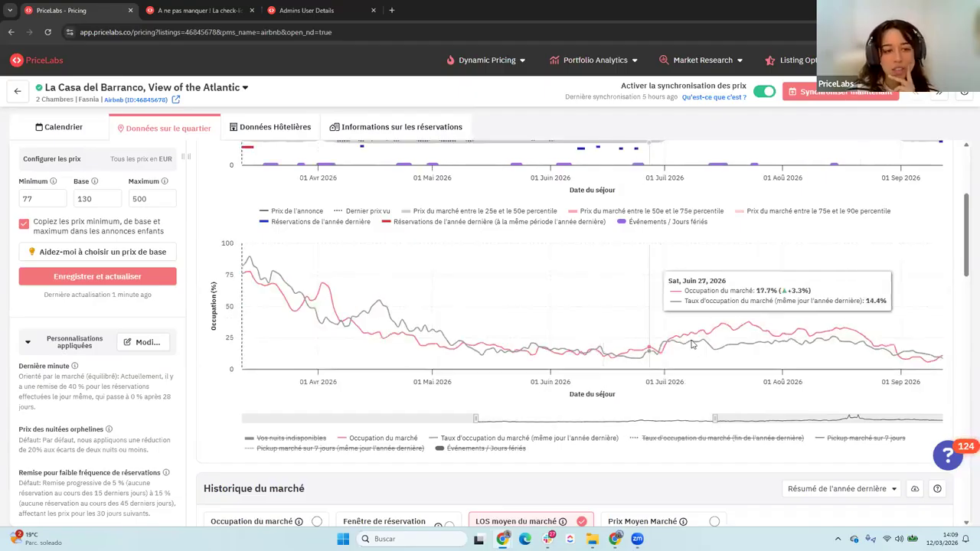
Step: Switch the future prices and occupancy charts to monthly aggregation and compare market occupancy with last year from March to September 2026
scroll(705, 348, up, 3)
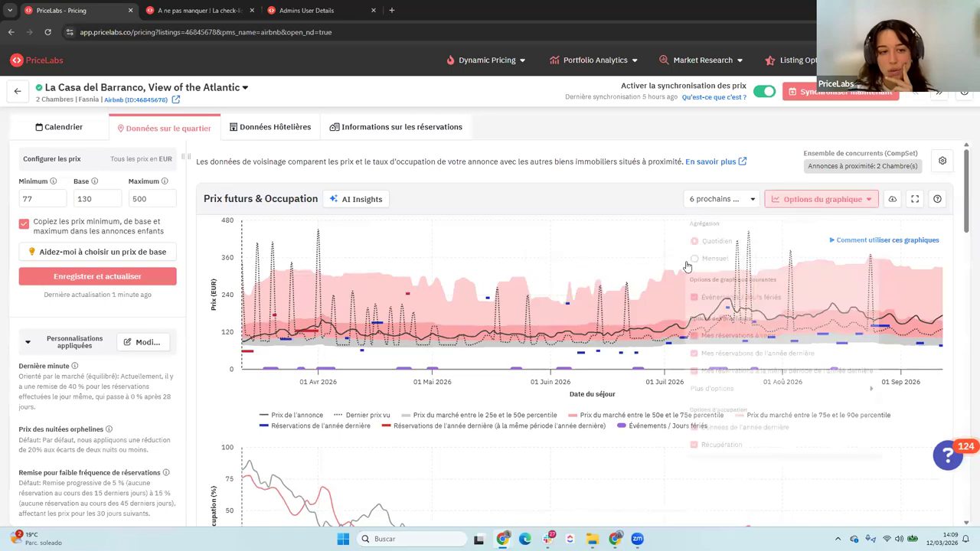
click(683, 267)
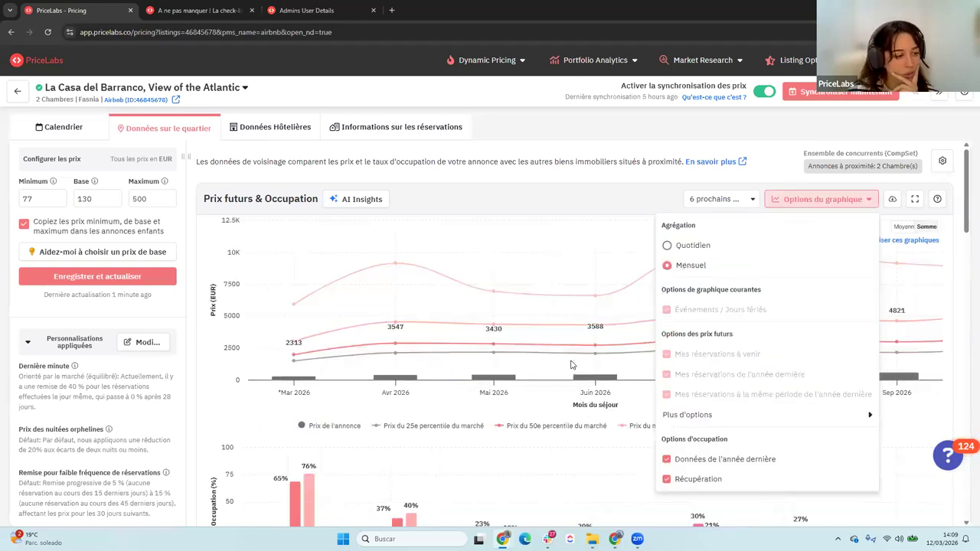
scroll(570, 365, down, 3)
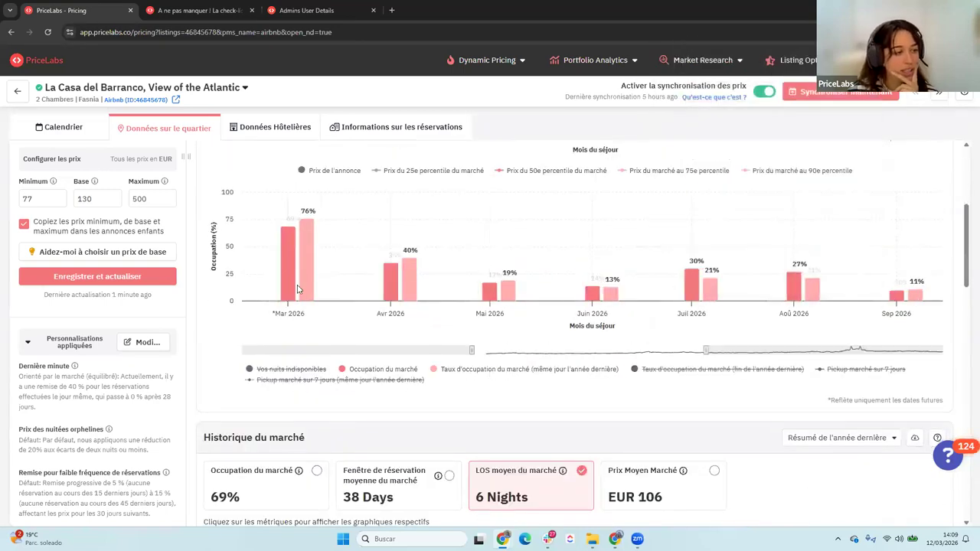
mouse_move(295, 288)
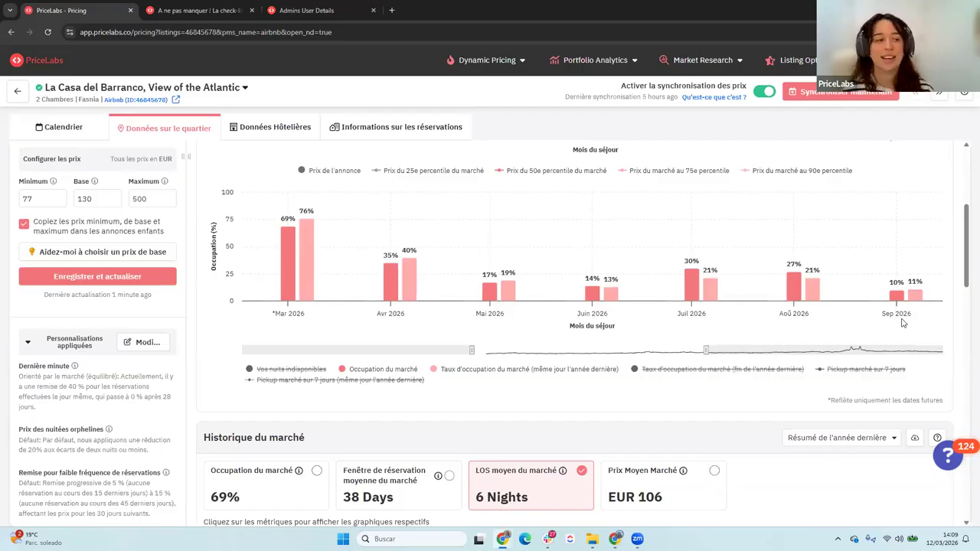
Step: Try enabling occupancy-based adjustments in the listing's customisations with the predefined Agressif profile
click(154, 349)
scroll(769, 327, down, 4)
scroll(769, 327, down, 5)
drag(652, 305, 523, 305)
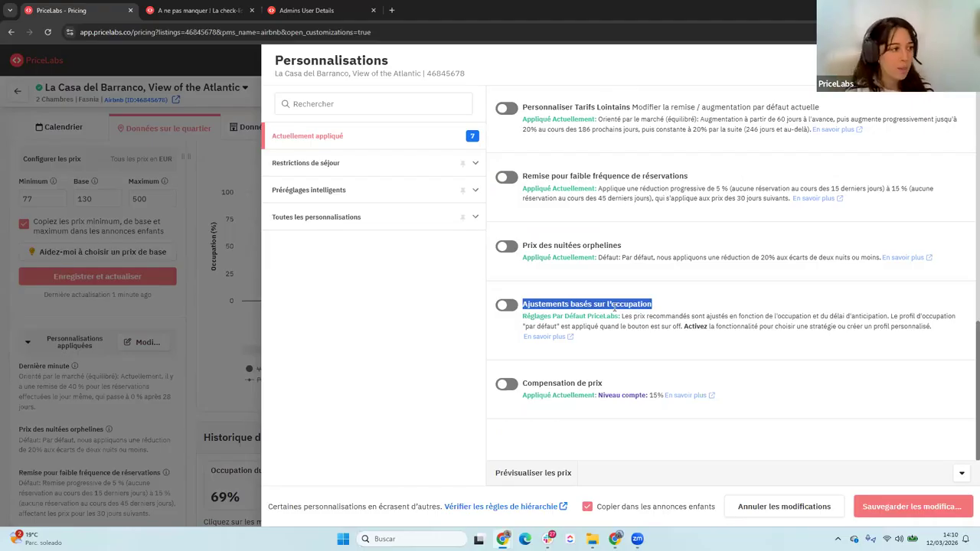
click(512, 309)
click(509, 306)
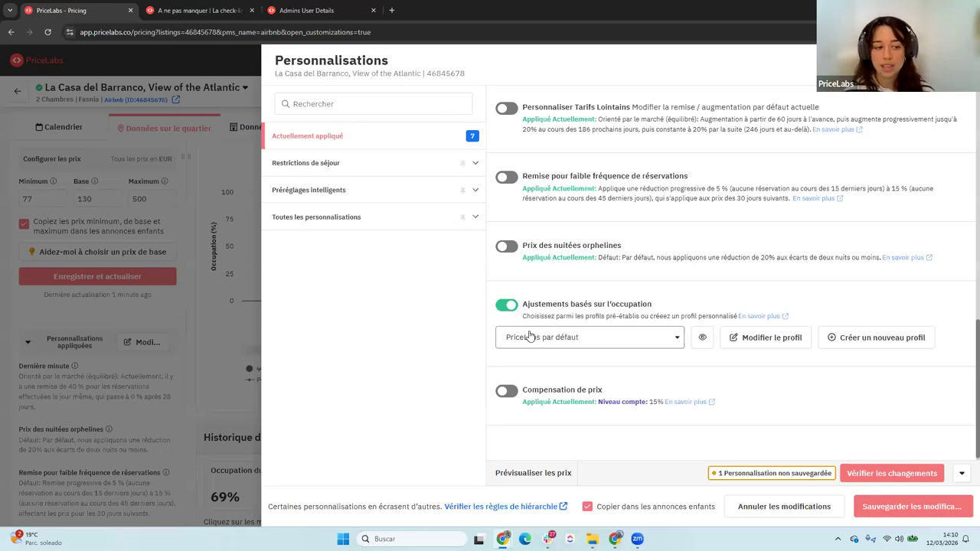
click(530, 337)
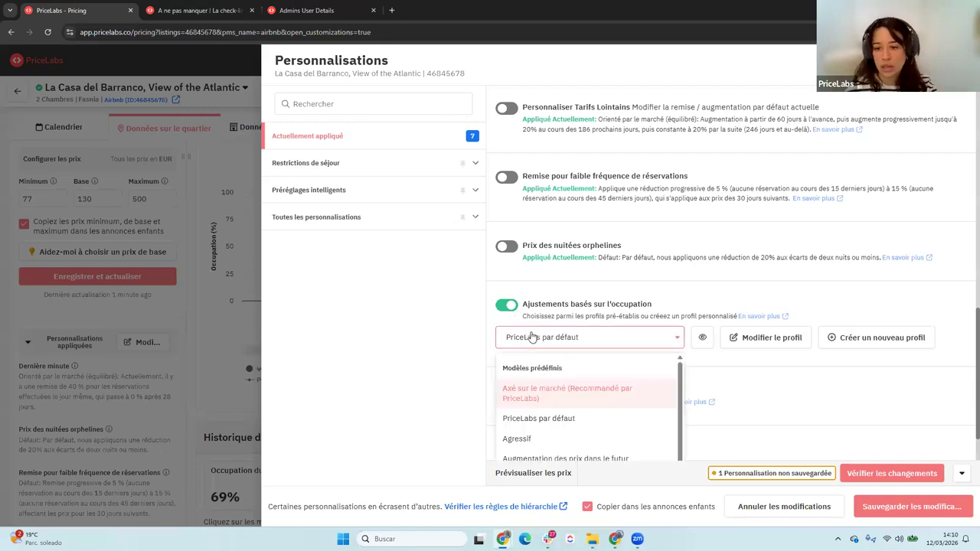
scroll(536, 345, down, 1)
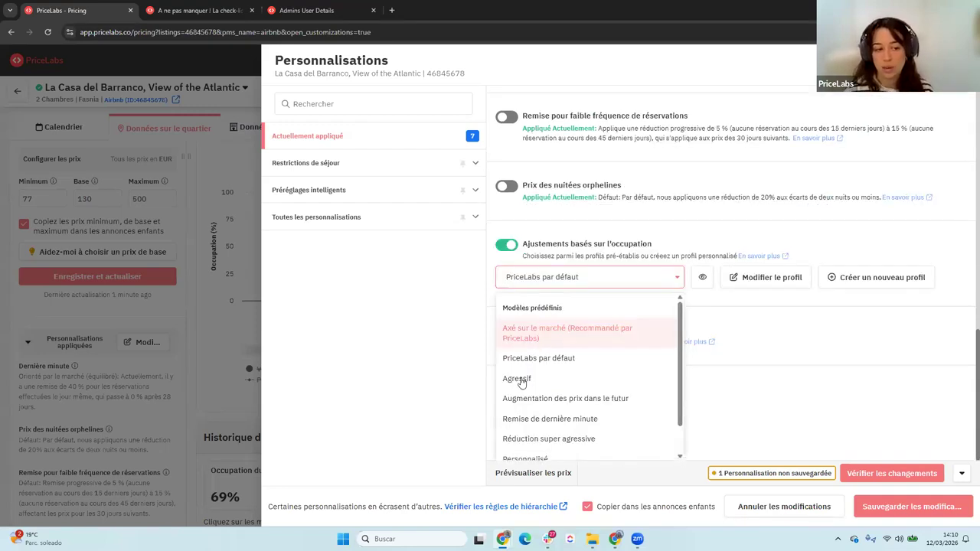
click(525, 381)
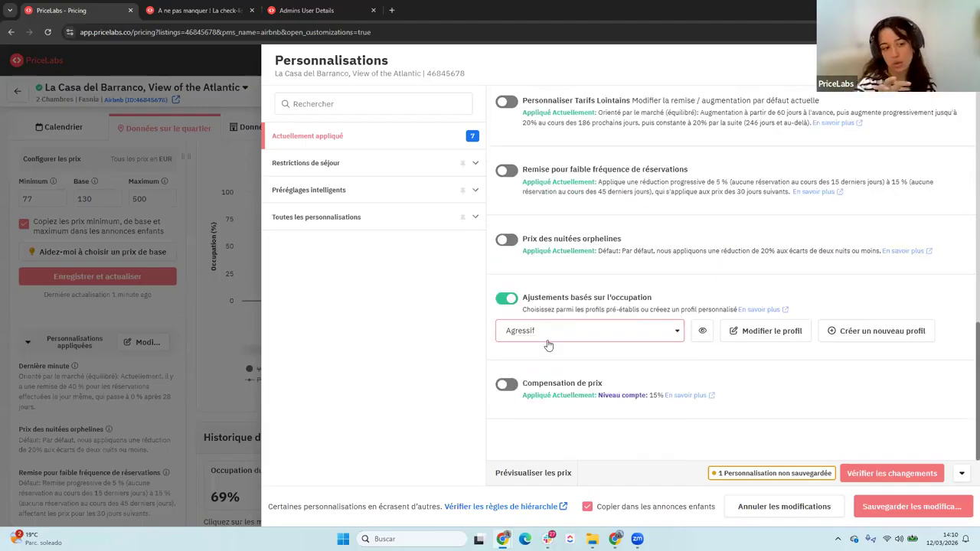
Step: Review the Agressif profile's adjustments by occupancy and day range, and leave the customisations without saving
click(771, 339)
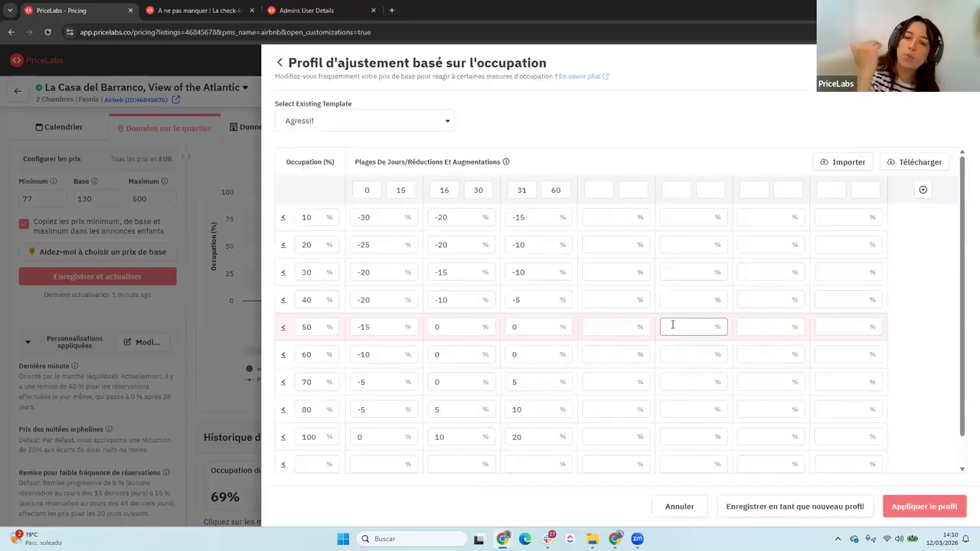
click(281, 69)
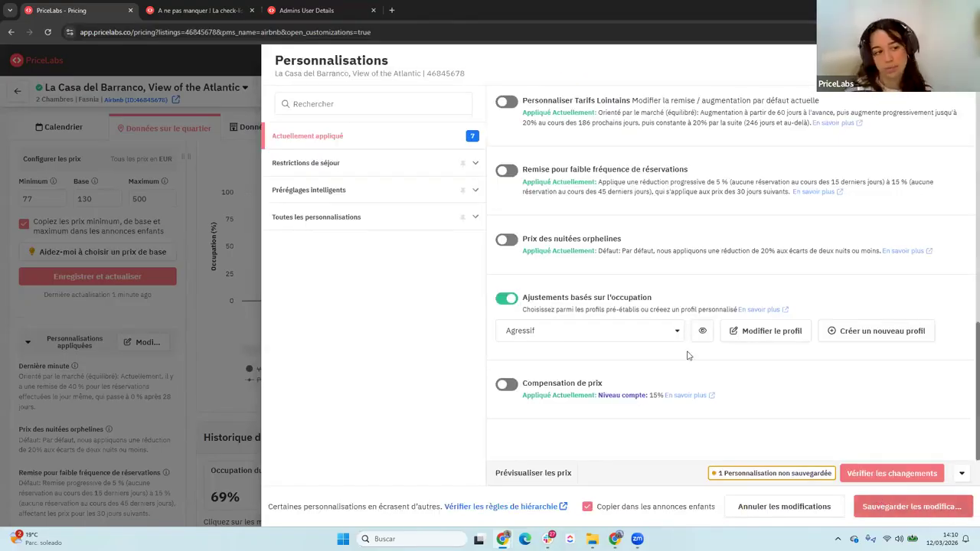
scroll(743, 265, up, 3)
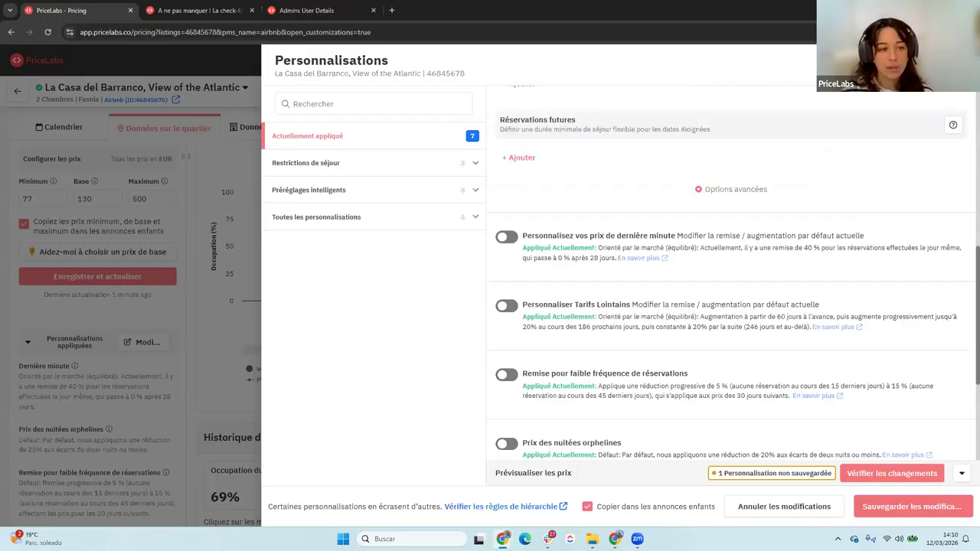
click(45, 189)
double_click(52, 200)
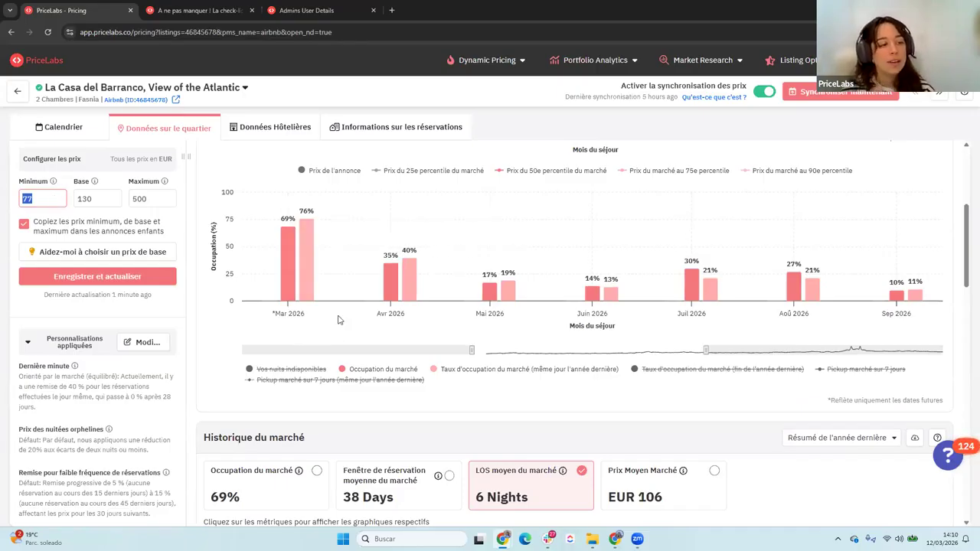
Step: Display the average market booking window chart in the market history and highlight its summary value
scroll(437, 360, down, 2)
click(416, 340)
scroll(416, 299, down, 1)
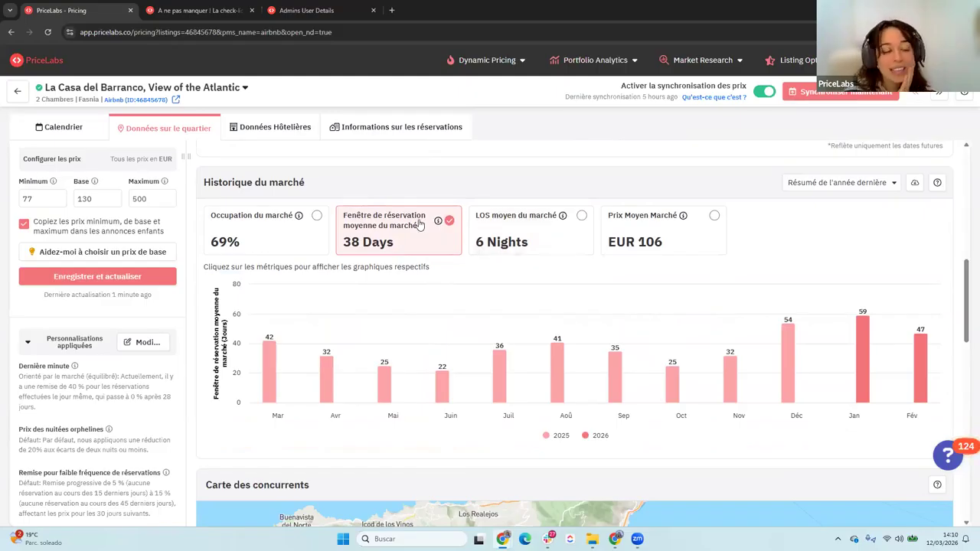
drag(344, 245, 394, 250)
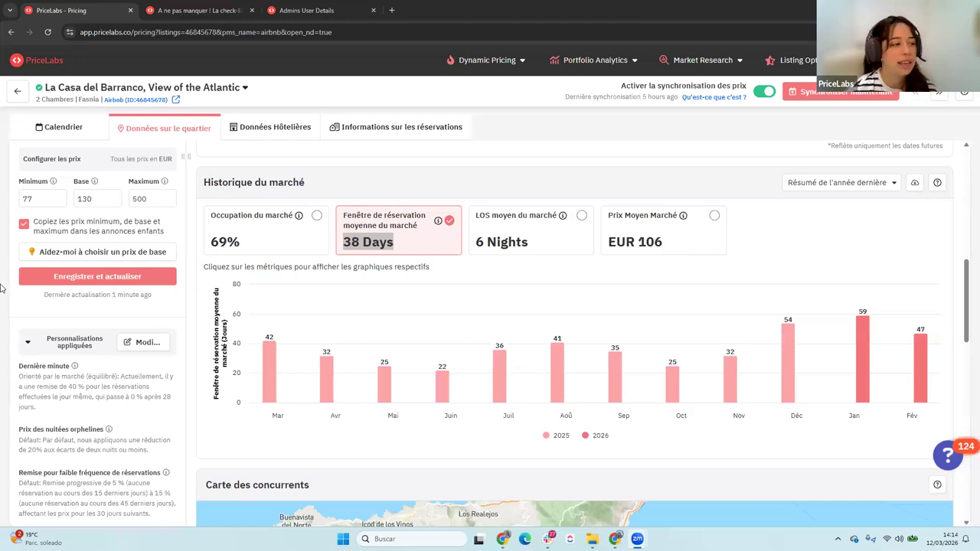
Step: Add a date-specific override from 30 March to 3 May 2026 in the calendar with a fixed minimum price of 60 EUR
click(60, 127)
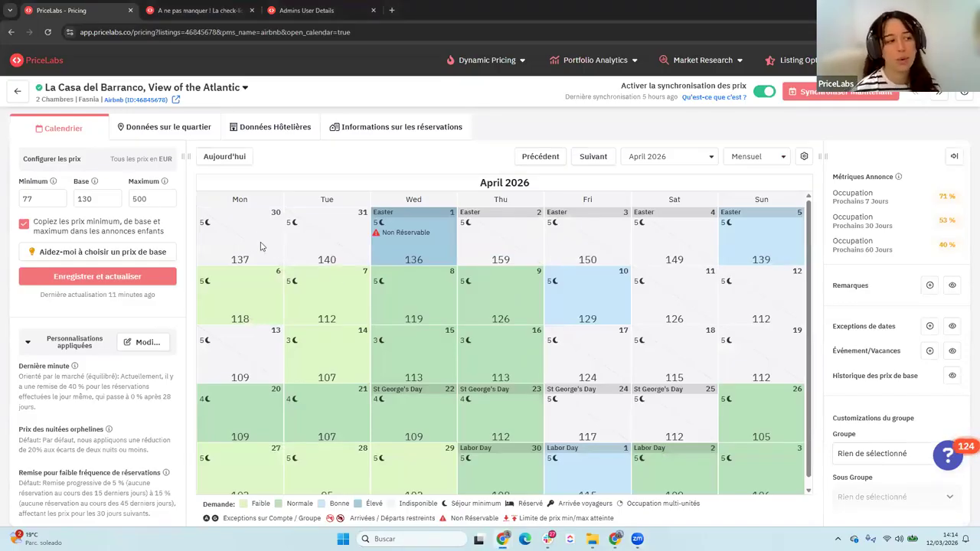
drag(253, 238, 748, 465)
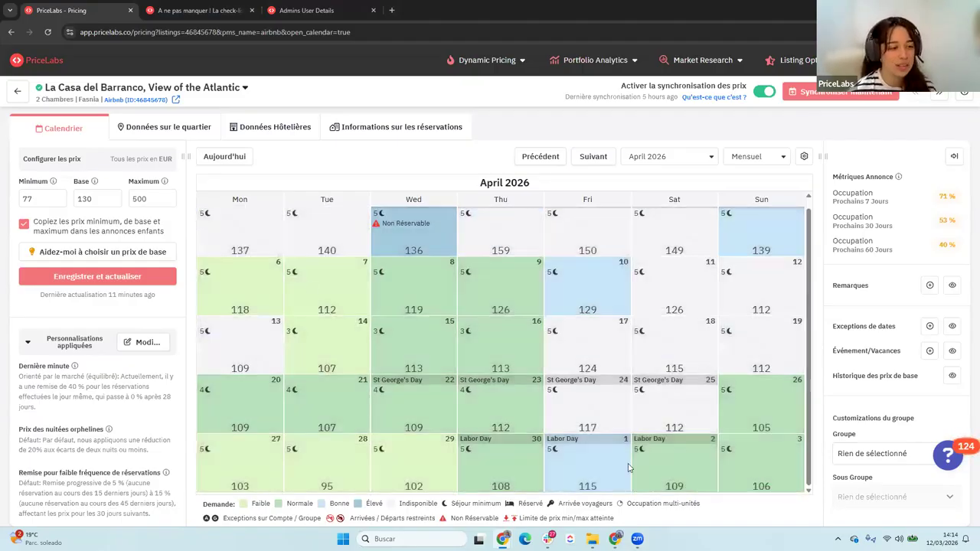
click(710, 110)
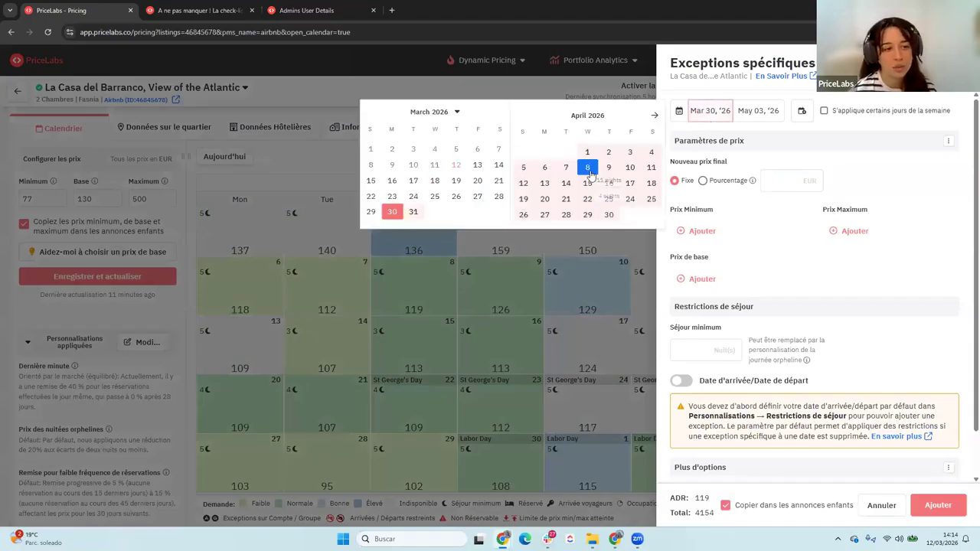
click(813, 150)
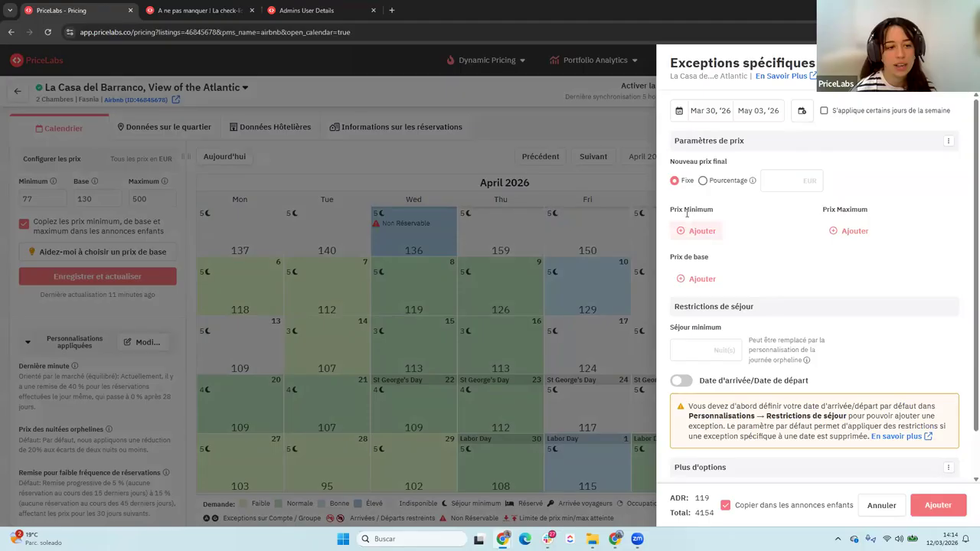
drag(713, 209, 669, 210)
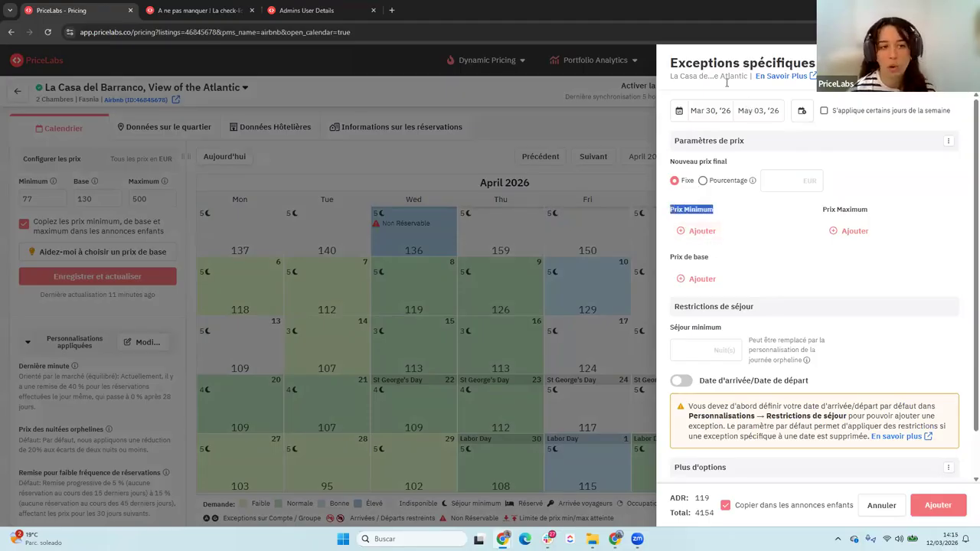
click(696, 230)
click(752, 229)
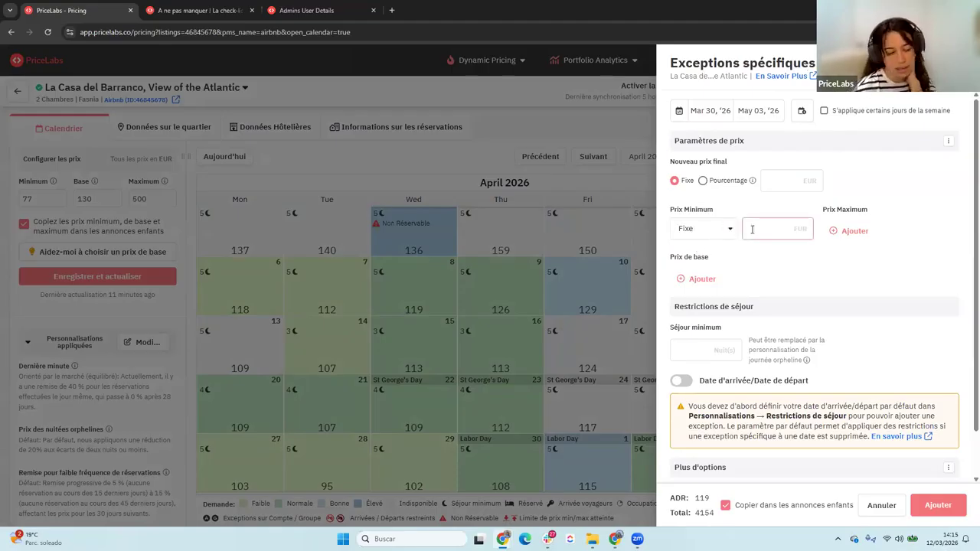
text(60)
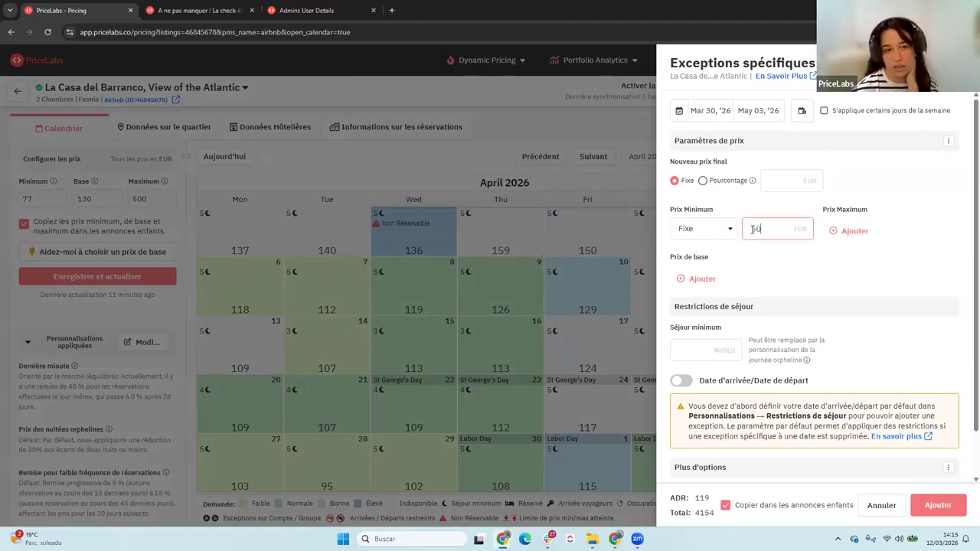
click(926, 505)
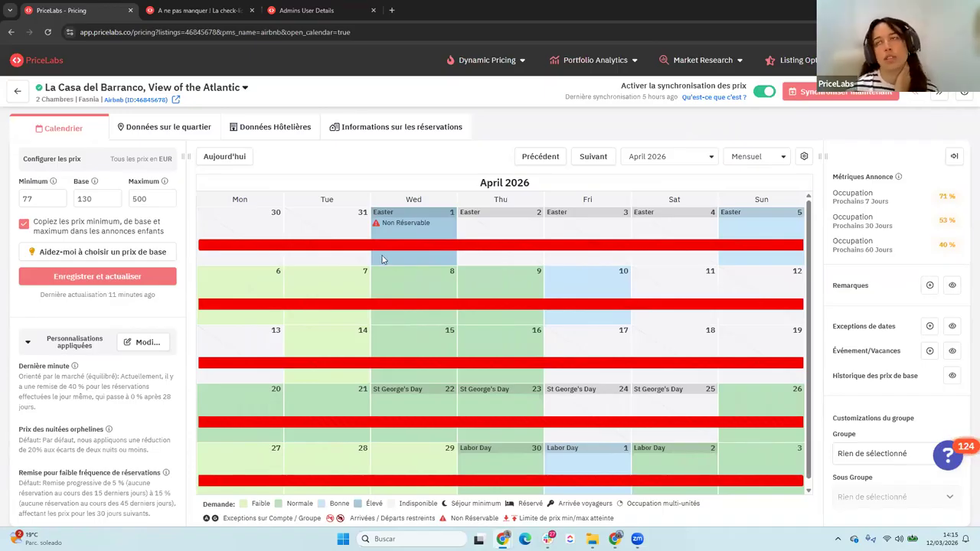
Step: Save and refresh the listing's prices, and check the overridden minimum price in the 8 April 2026 price breakdown
mouse_move(383, 258)
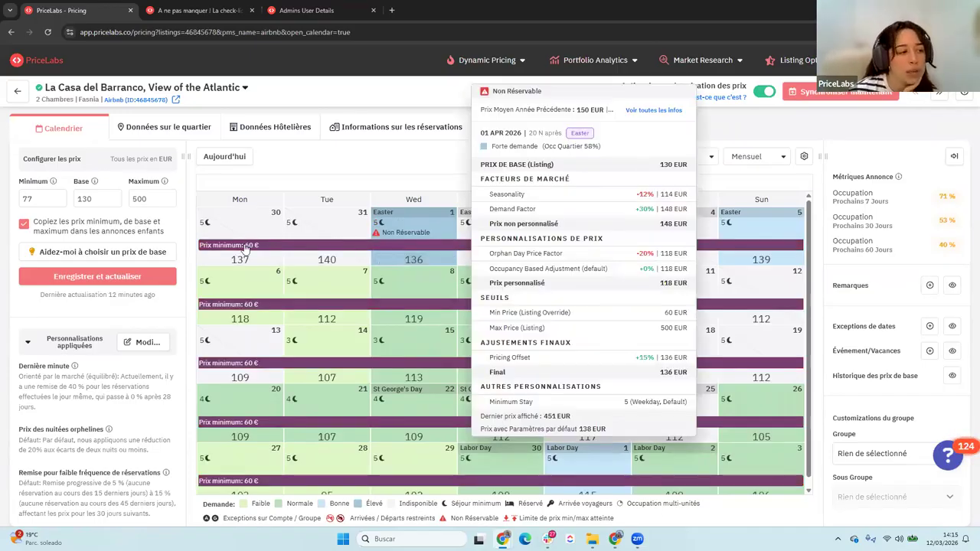
click(130, 281)
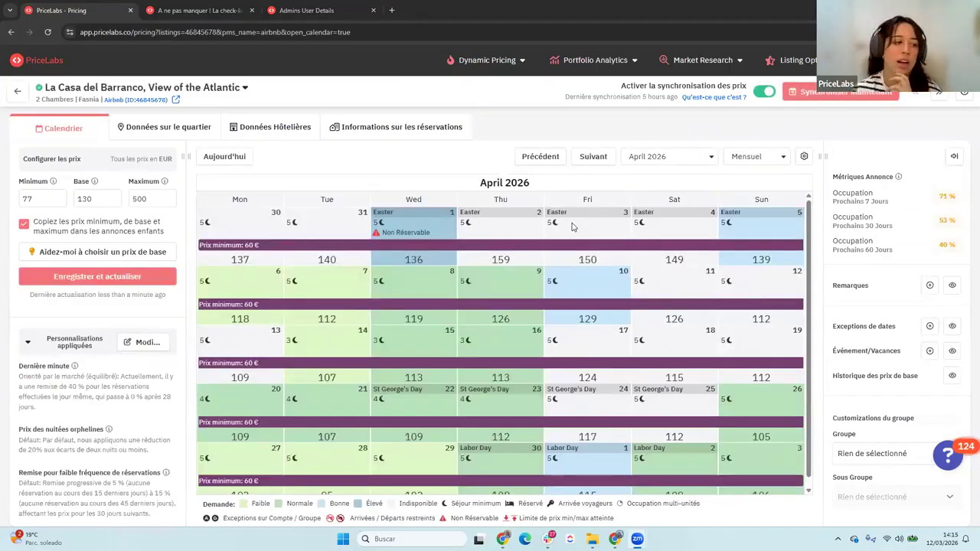
mouse_move(413, 322)
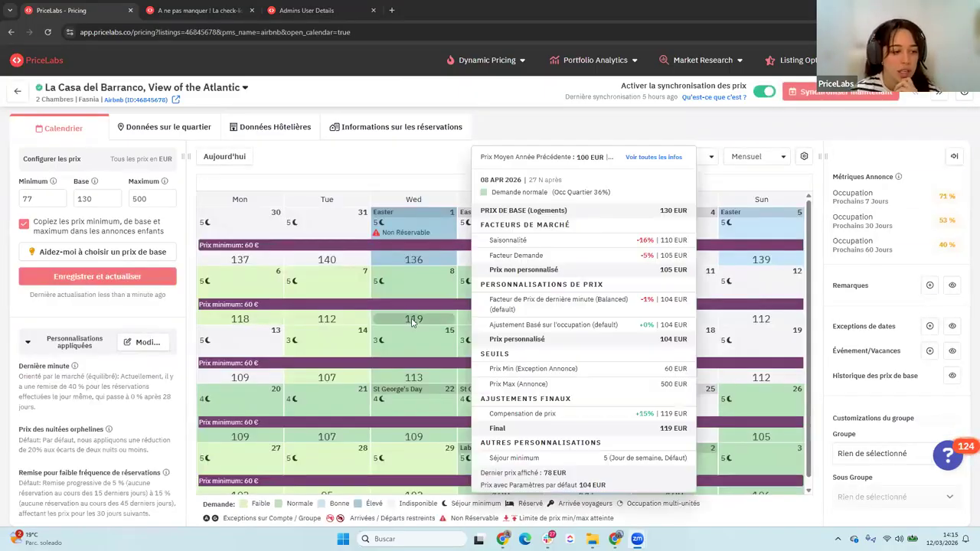
drag(490, 370, 684, 369)
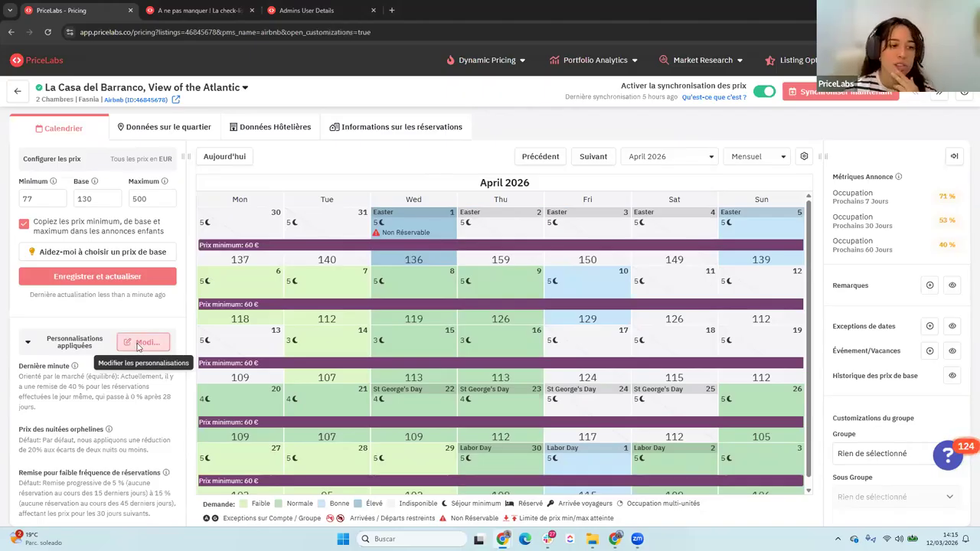
Step: Enable the custom seasonal profile among all the listing's customisations
click(138, 345)
click(386, 227)
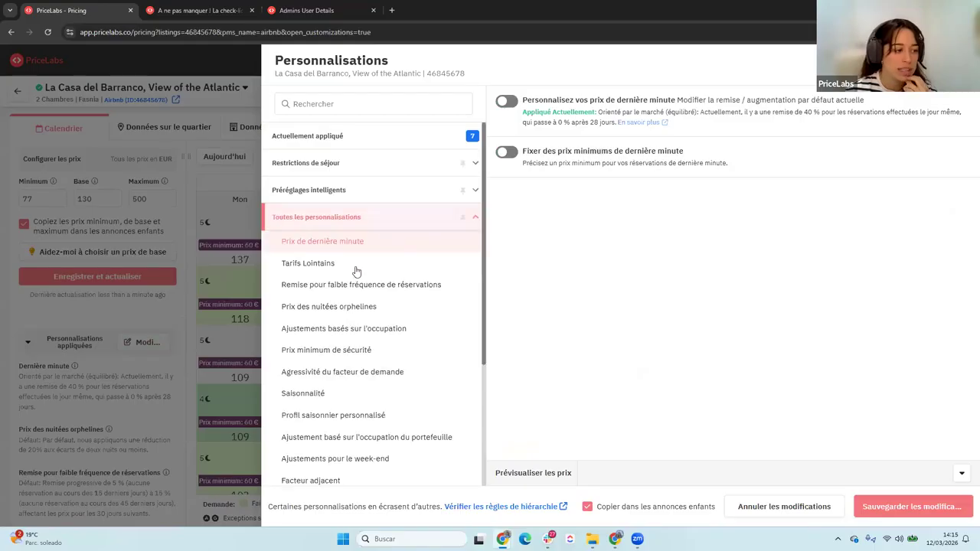
click(333, 419)
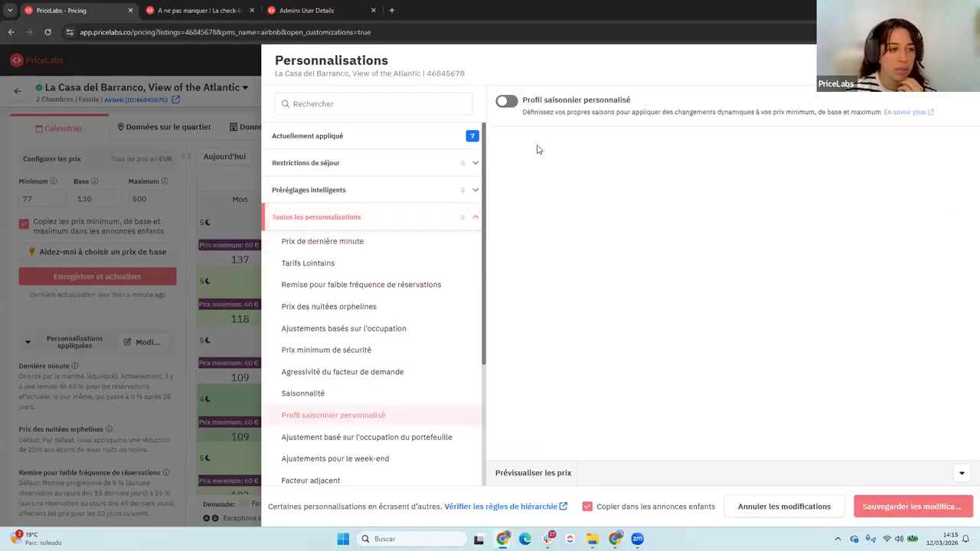
click(507, 102)
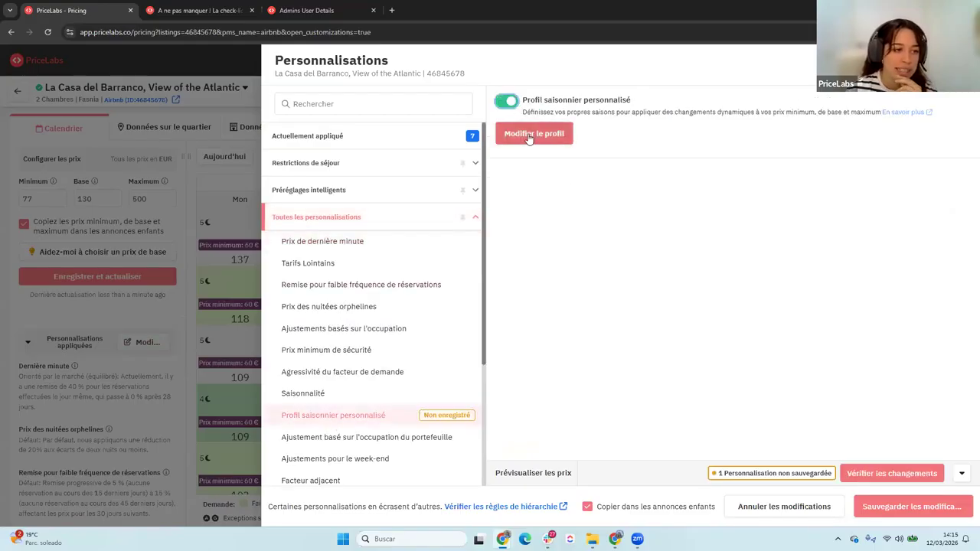
Step: Edit the custom seasonal profile and set a fixed minimum price of 80 for TemporadaAlta from Jan 01 to Feb 19
click(528, 138)
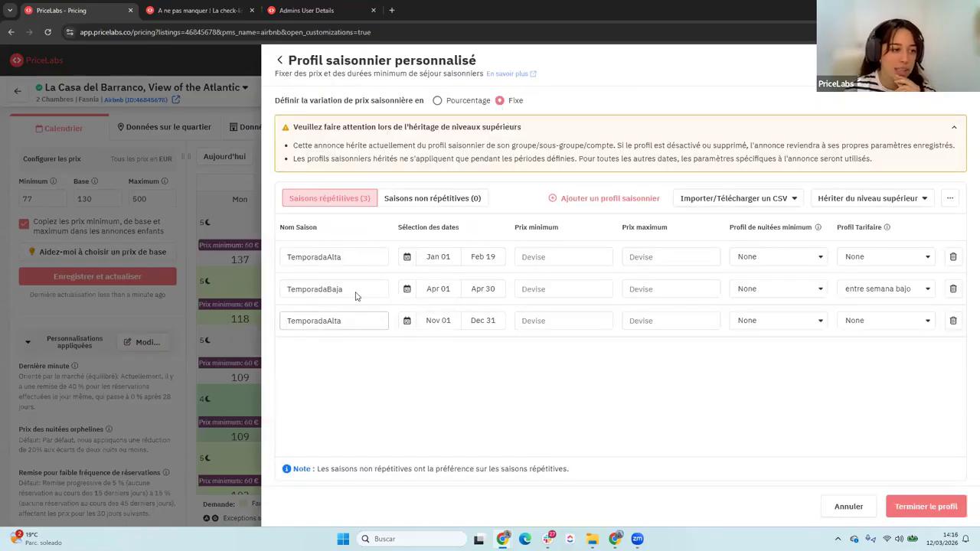
double_click(317, 257)
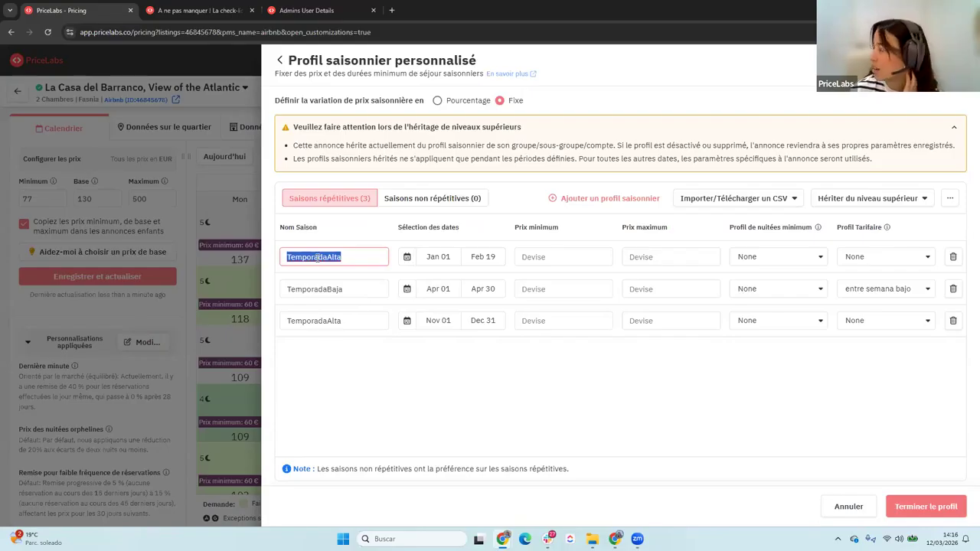
click(544, 258)
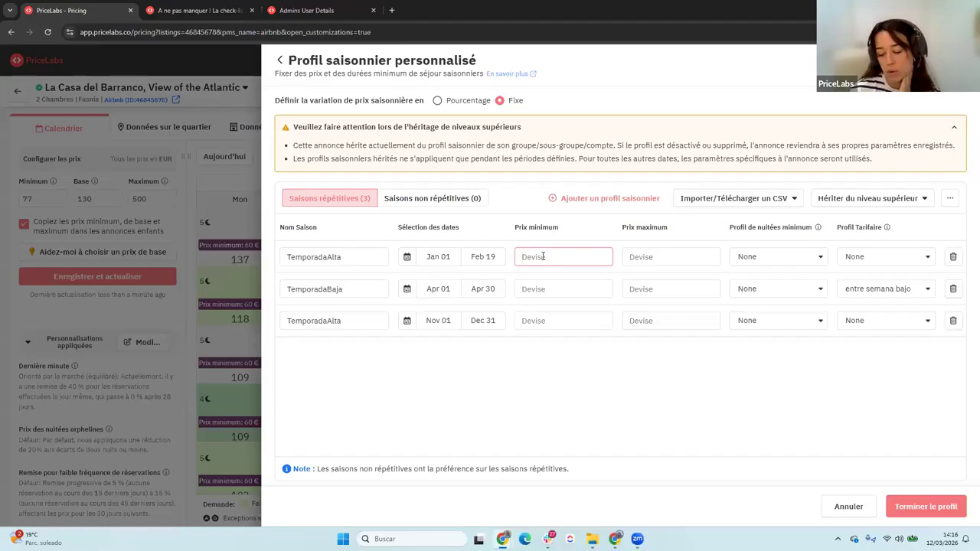
text(80)
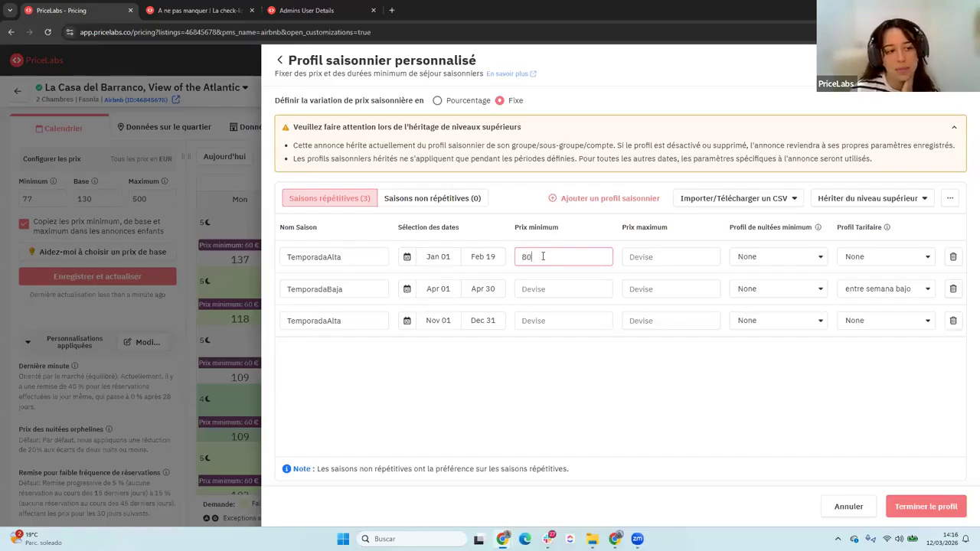
Step: Set a fixed minimum price of 50 for the TemporadaBaja season from Apr 01 to Apr 30 and finish the profile
drag(372, 289, 285, 288)
click(547, 287)
text(50)
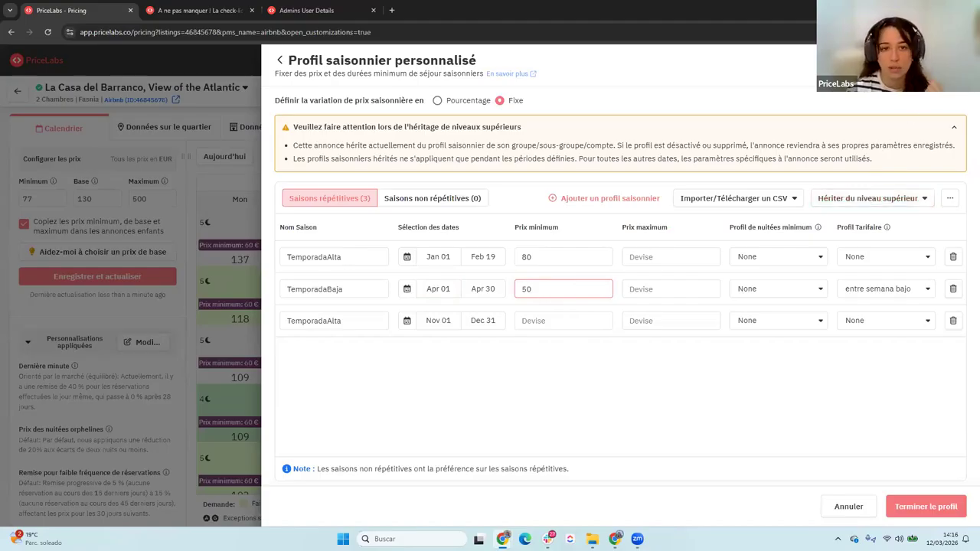
click(926, 507)
Step: Close the customisations and remove the 60 EUR minimum price override from the April 2026 calendar
click(959, 65)
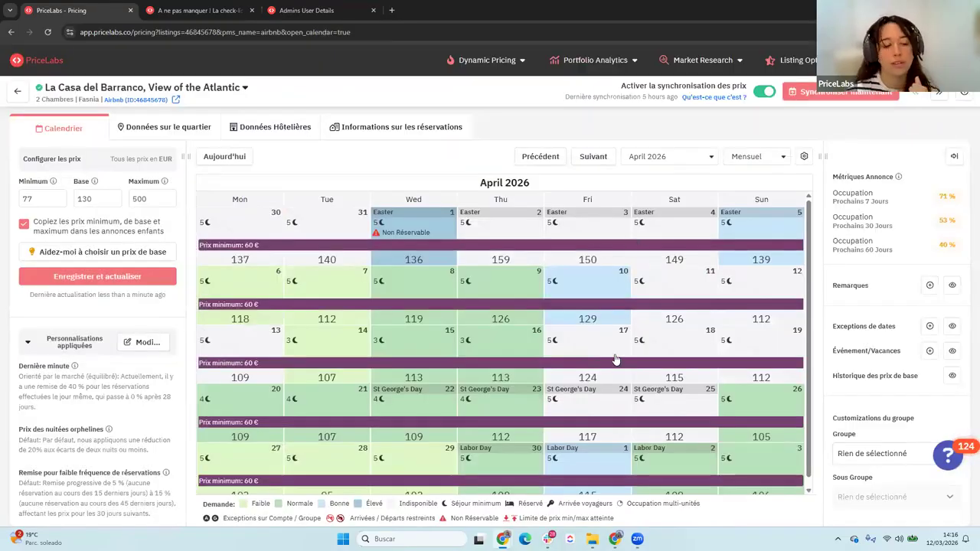
click(531, 360)
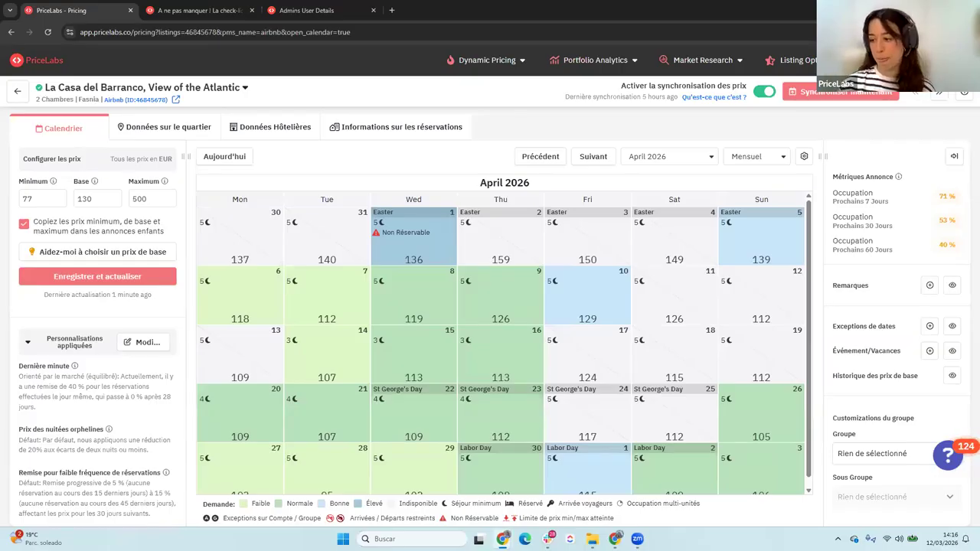
Step: Open the neighbourhood data, look through the future price chart's display options and examine the occupancy chart
click(176, 137)
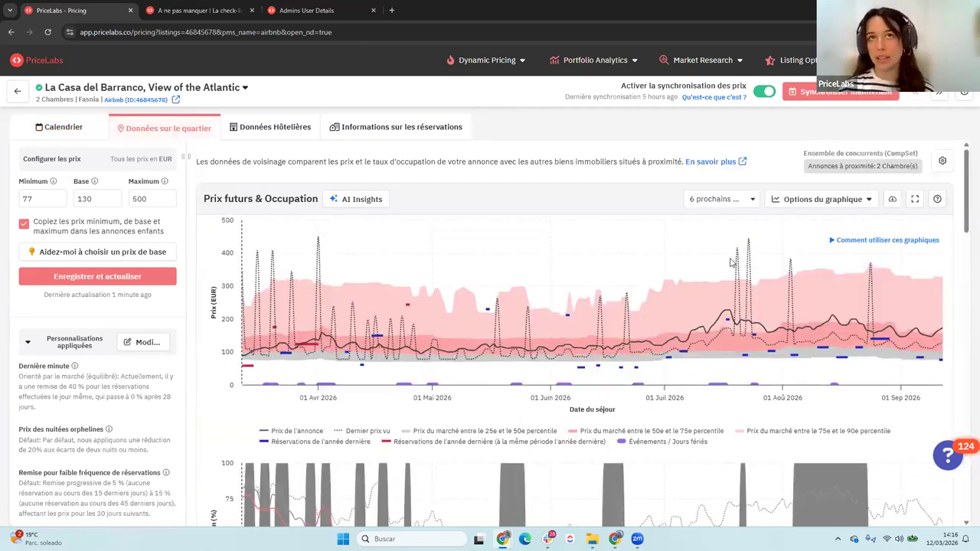
scroll(821, 426, down, 2)
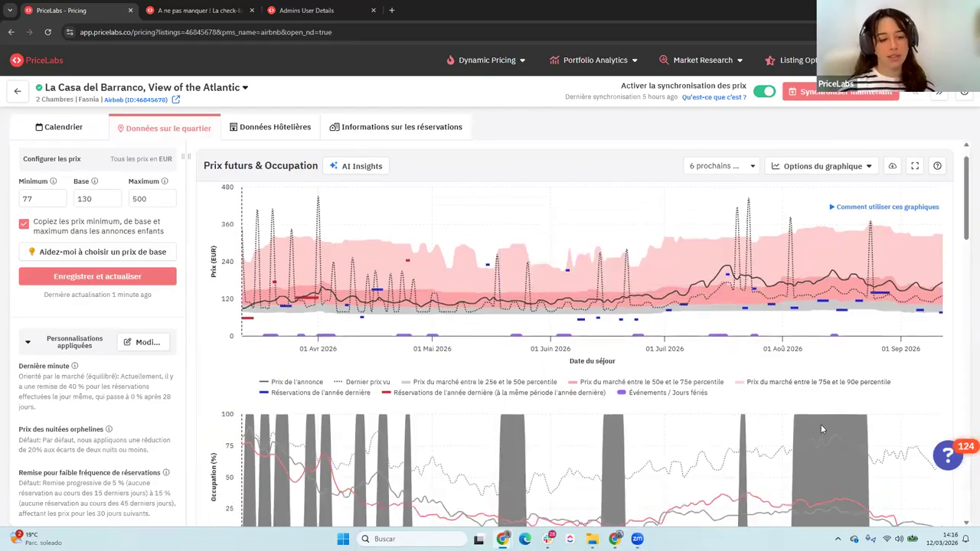
scroll(815, 426, up, 3)
click(821, 199)
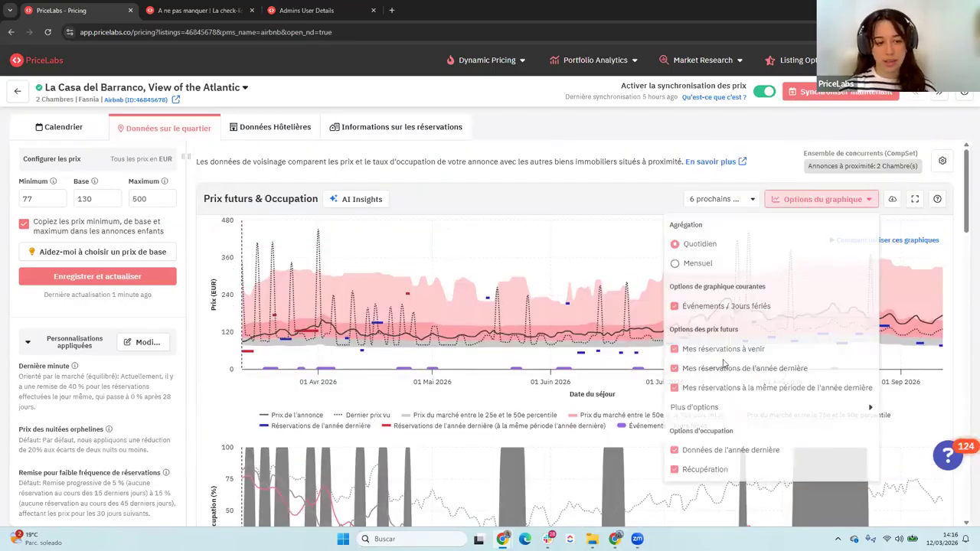
click(604, 441)
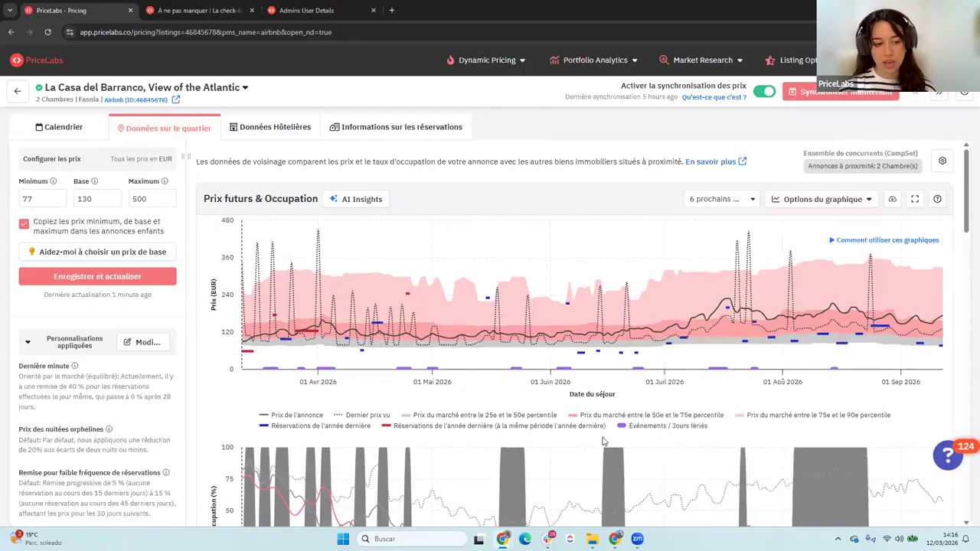
scroll(604, 441, down, 2)
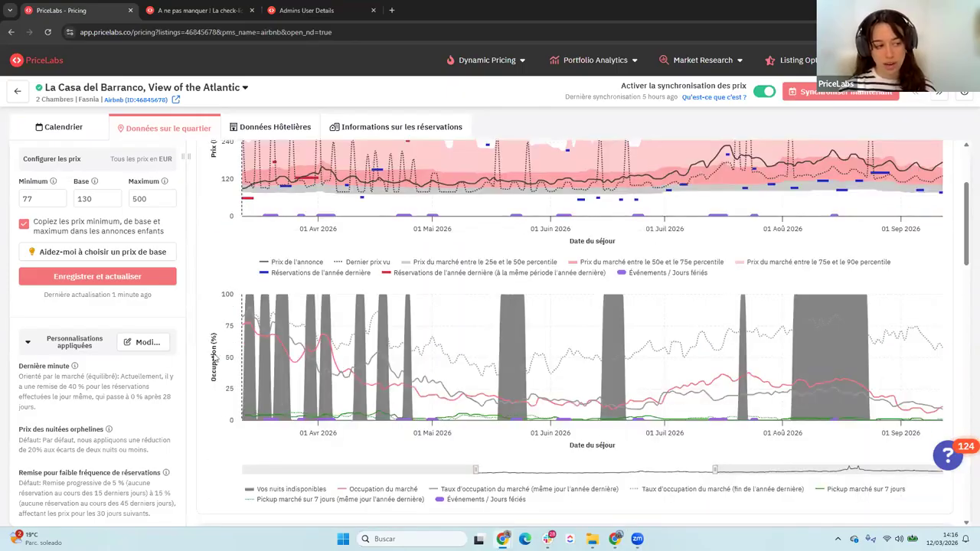
scroll(318, 368, down, 1)
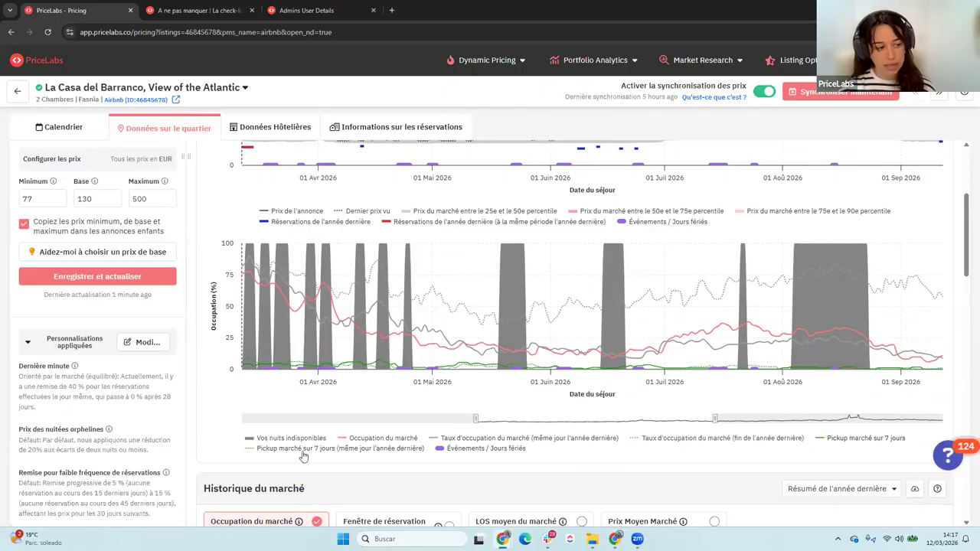
Step: Hide every occupancy chart series except the current 7-day market pickup and check its value for 12 March 2026
click(380, 439)
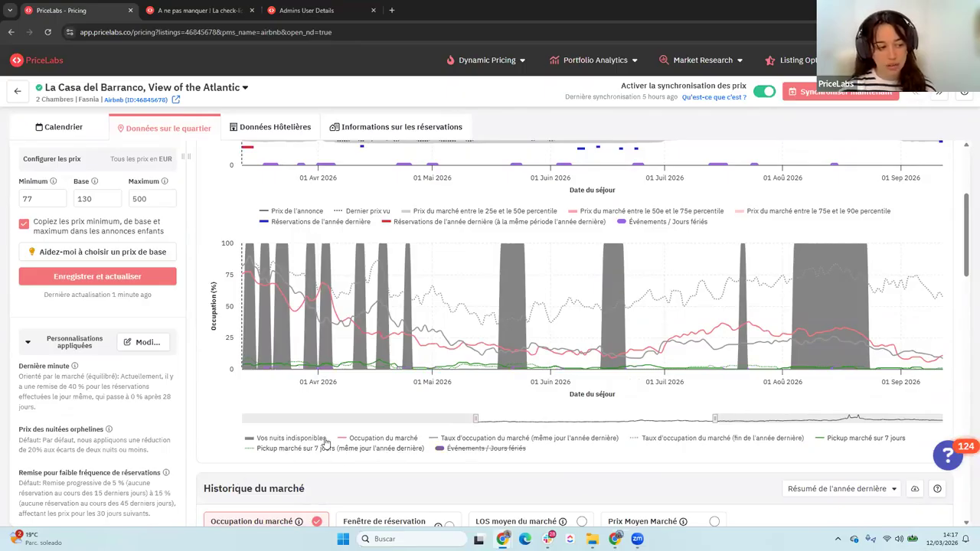
click(539, 442)
click(693, 441)
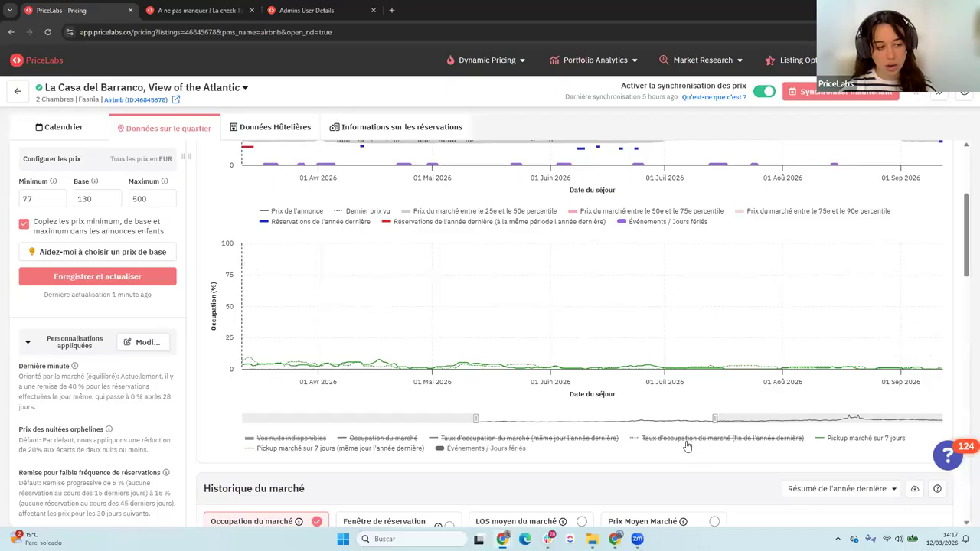
click(386, 454)
mouse_move(246, 368)
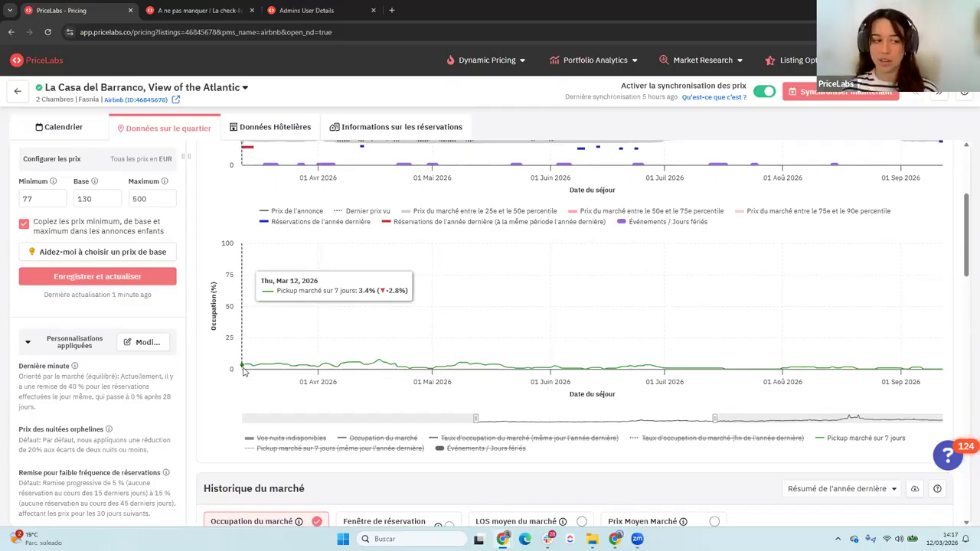
Step: Show market occupancy and last year's 7-day pickup to compare them on 12 March 2026, and hide both series again
click(393, 441)
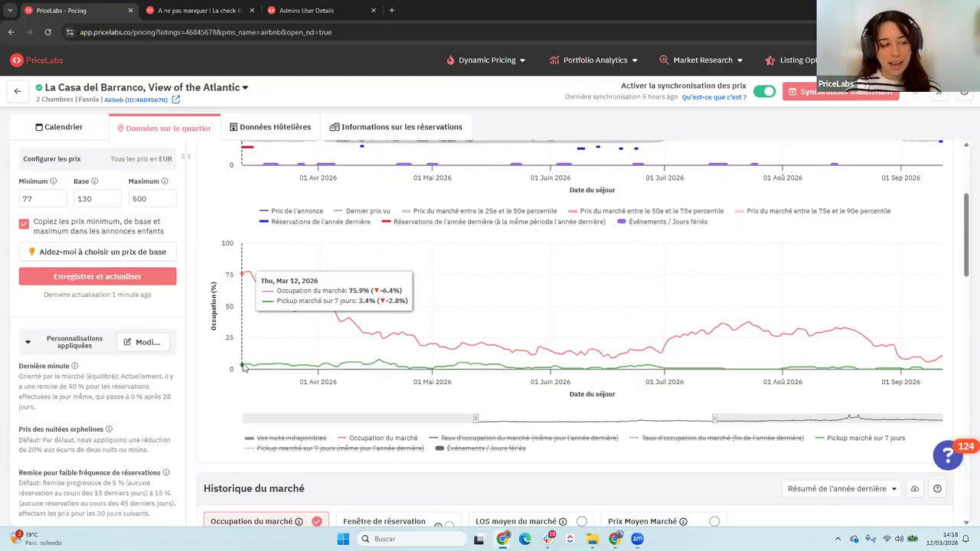
click(289, 451)
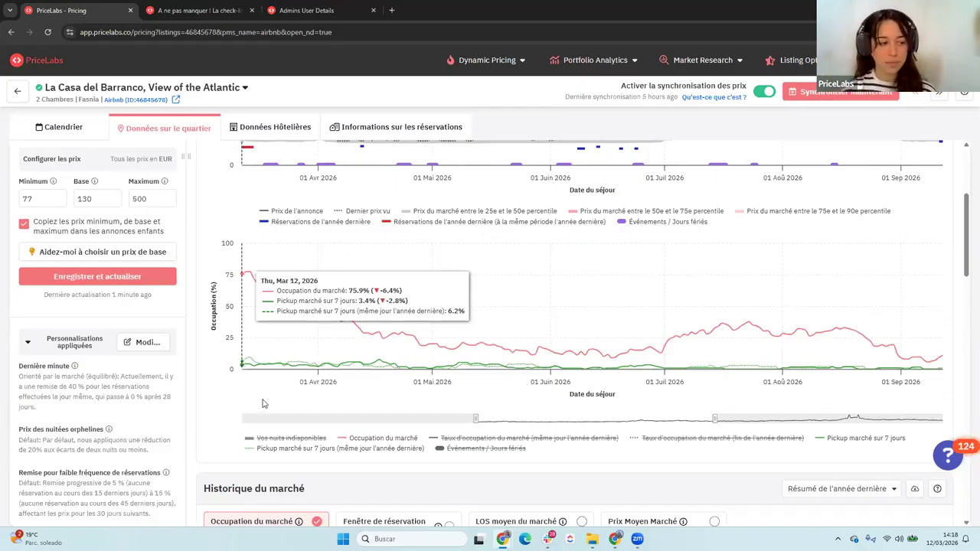
click(356, 439)
click(365, 450)
Step: Check the 7-day market pickup for 17 April 2026 and briefly show last year's pickup for comparison
mouse_move(380, 366)
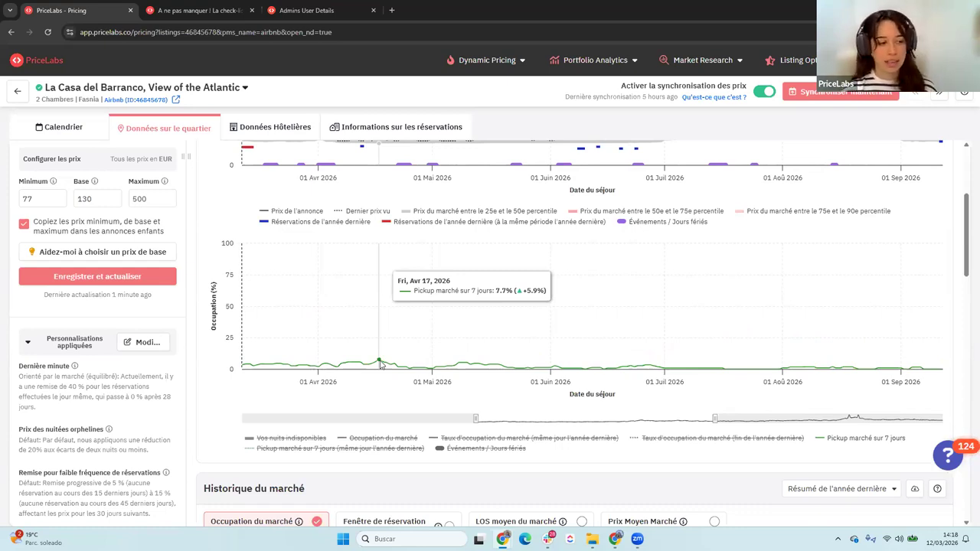
click(341, 449)
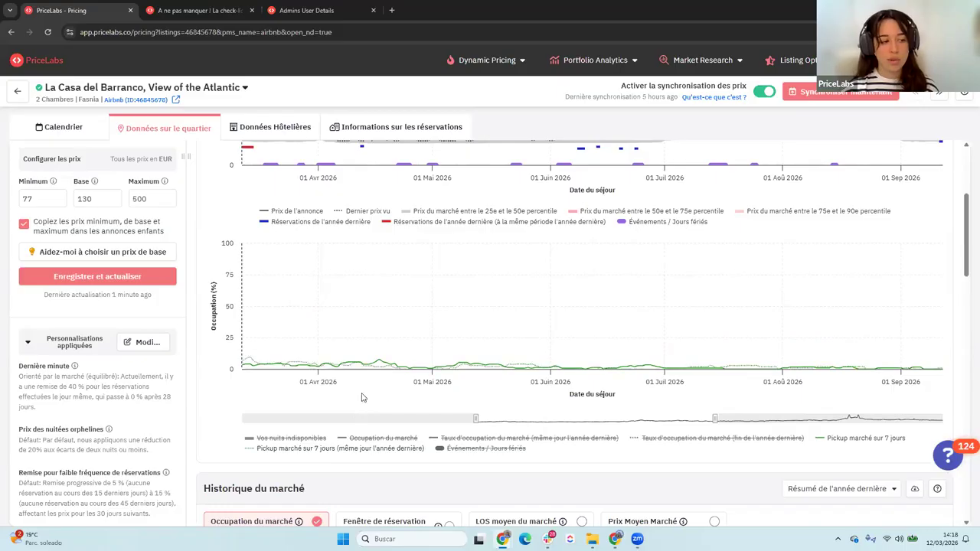
click(367, 451)
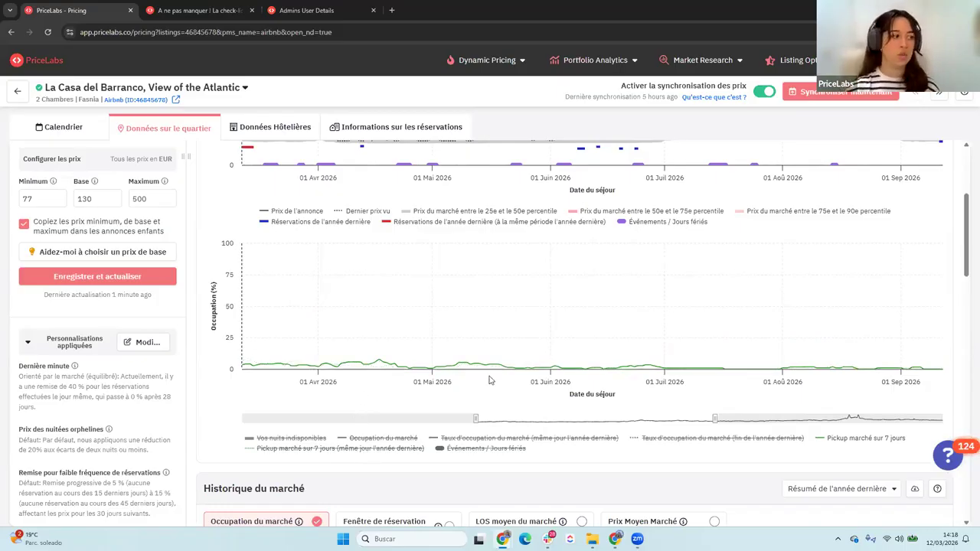
Step: Leave the neighbourhood data, return to the pricing dashboard listing all properties and highlight its title
click(77, 130)
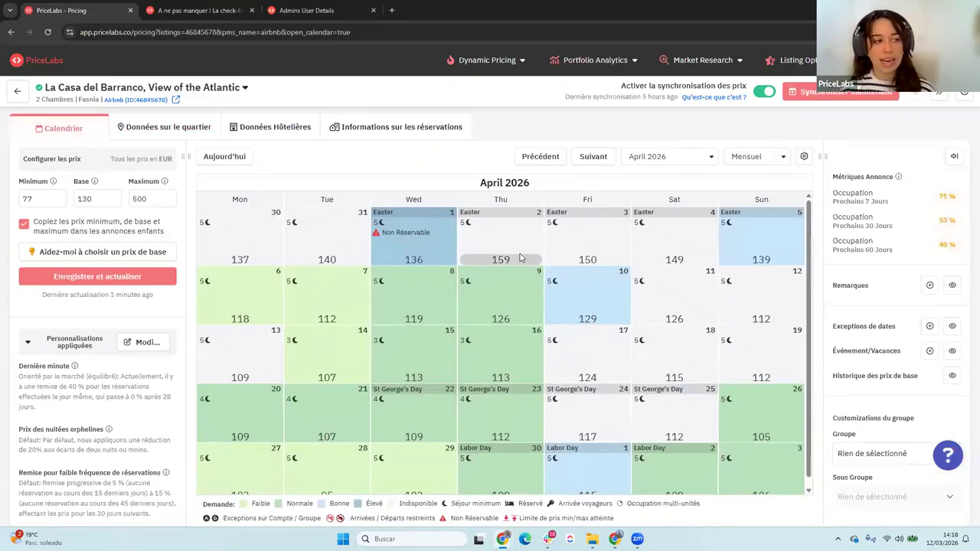
click(15, 91)
drag(139, 138, 8, 136)
click(494, 73)
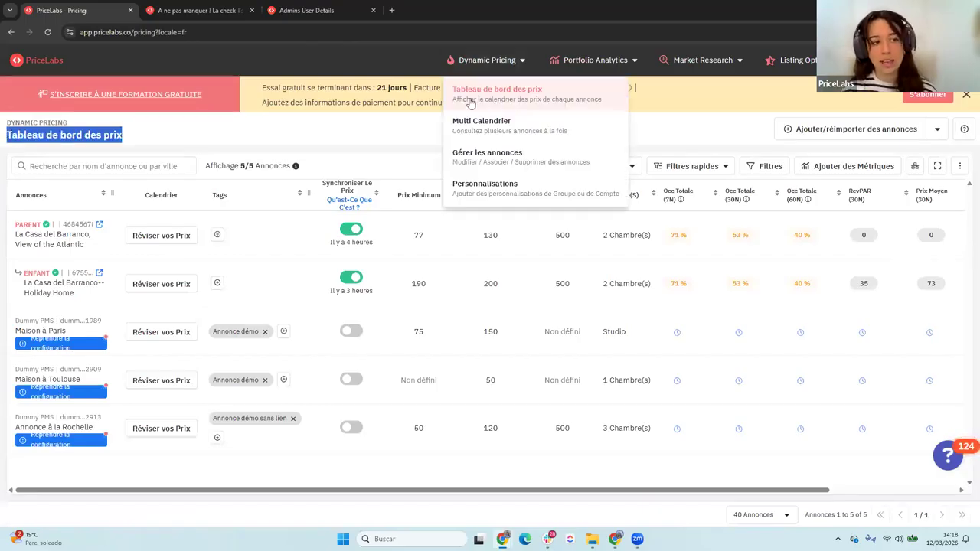
Step: Examine the metrics that can be added to the pricing dashboard, including the available RevPAR and booking pickup periods
click(857, 167)
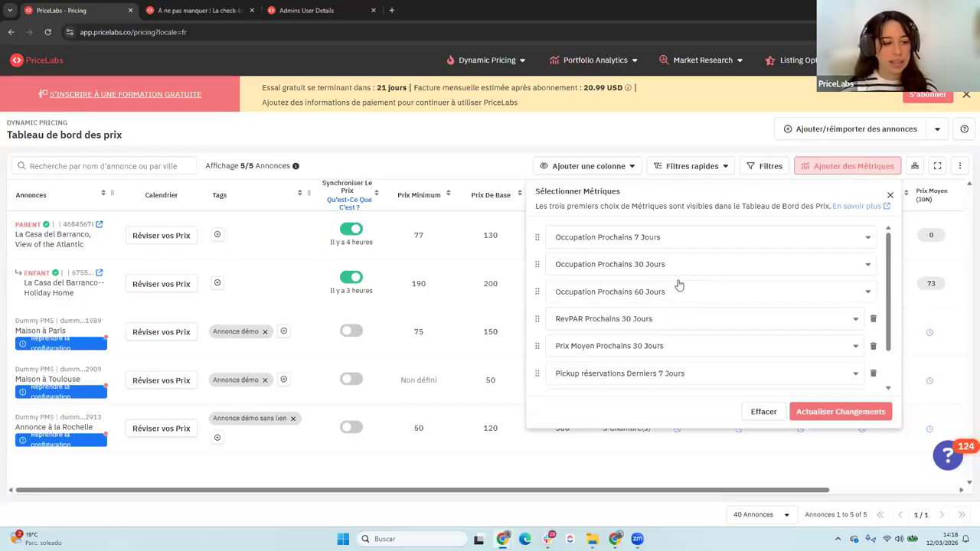
scroll(582, 359, down, 1)
click(568, 382)
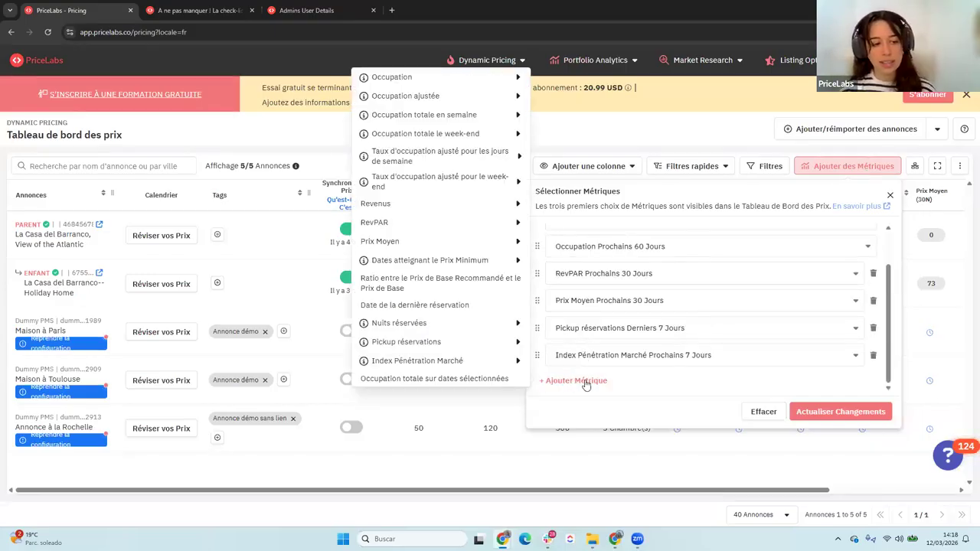
mouse_move(407, 326)
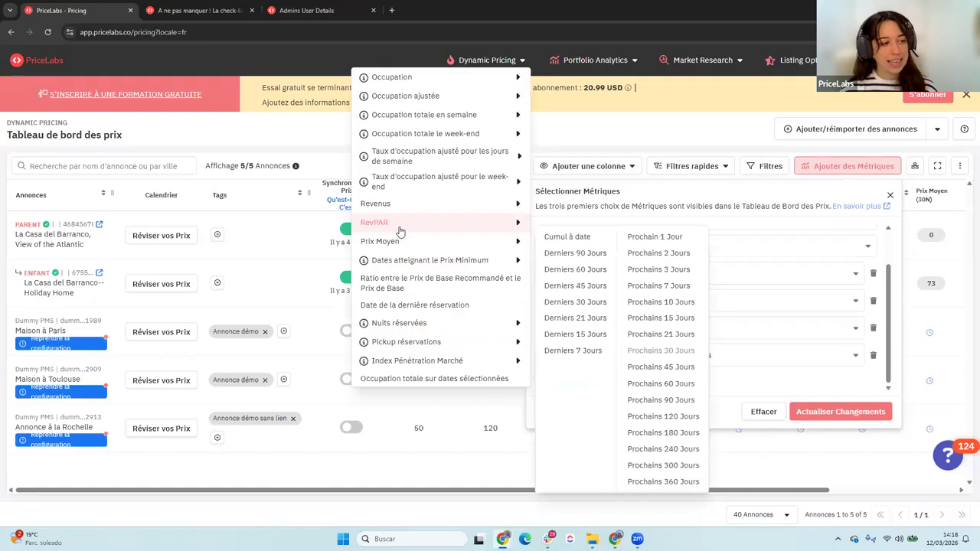
mouse_move(432, 346)
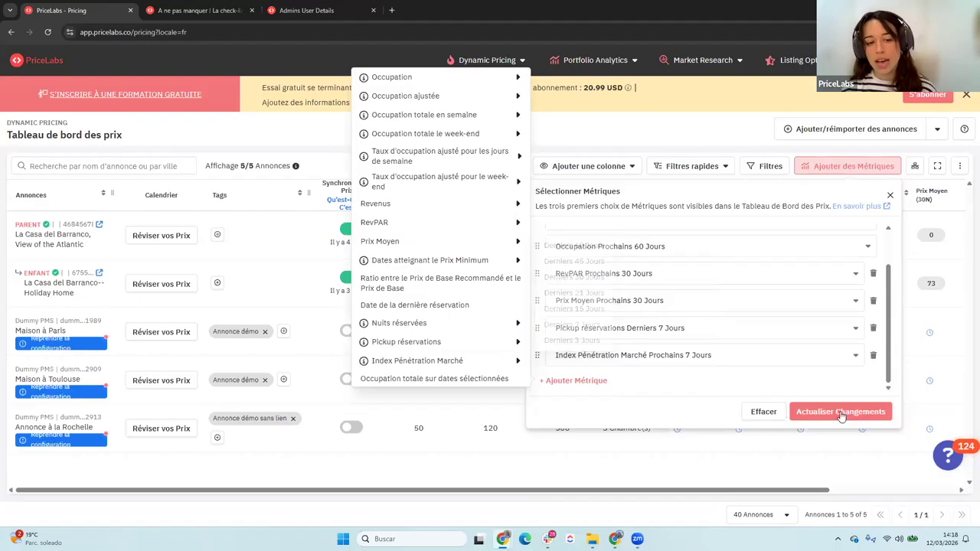
click(890, 196)
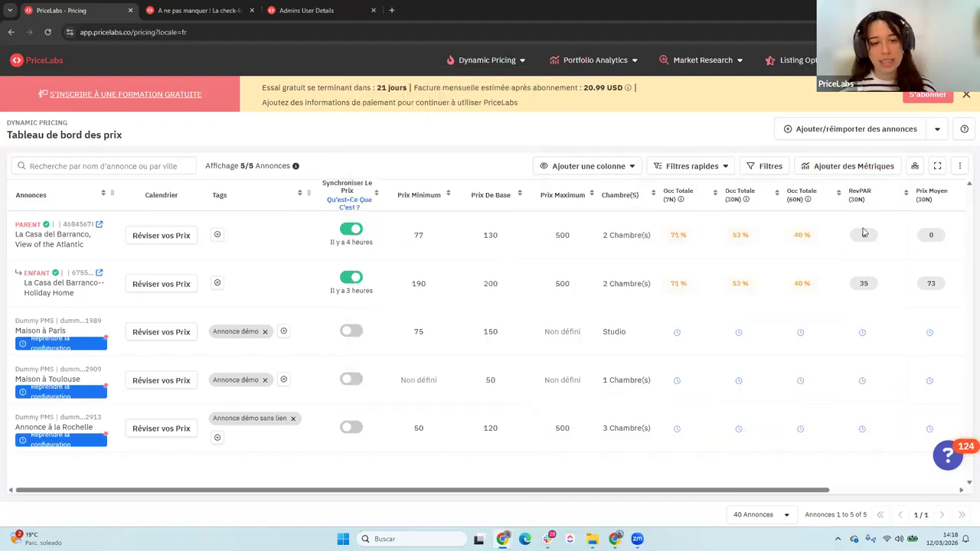
Step: Move the last-7-days booking pickup metric to third place among the dashboard metrics, apply it and highlight the child listing's pickup
drag(584, 494, 712, 492)
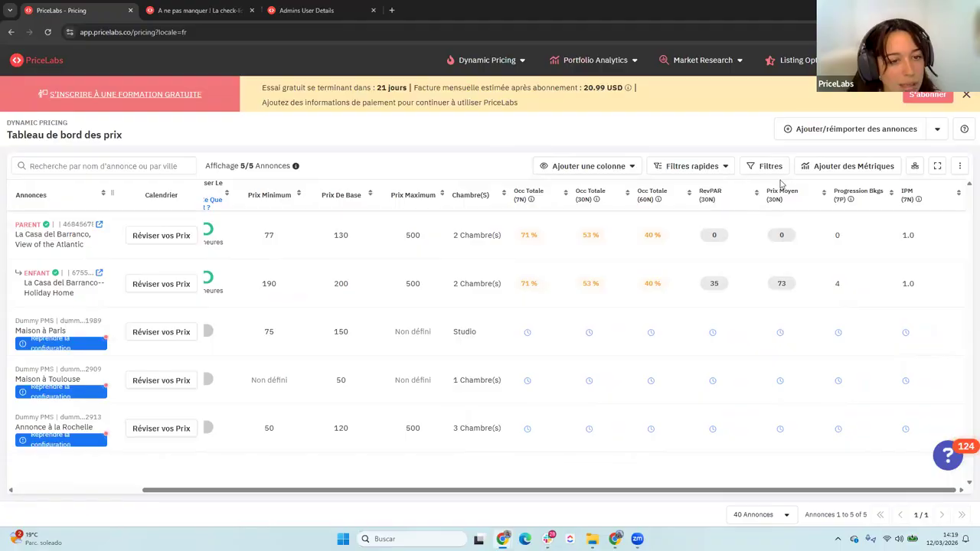
click(854, 173)
scroll(652, 341, down, 2)
drag(649, 331, 640, 266)
drag(536, 274, 594, 238)
click(835, 415)
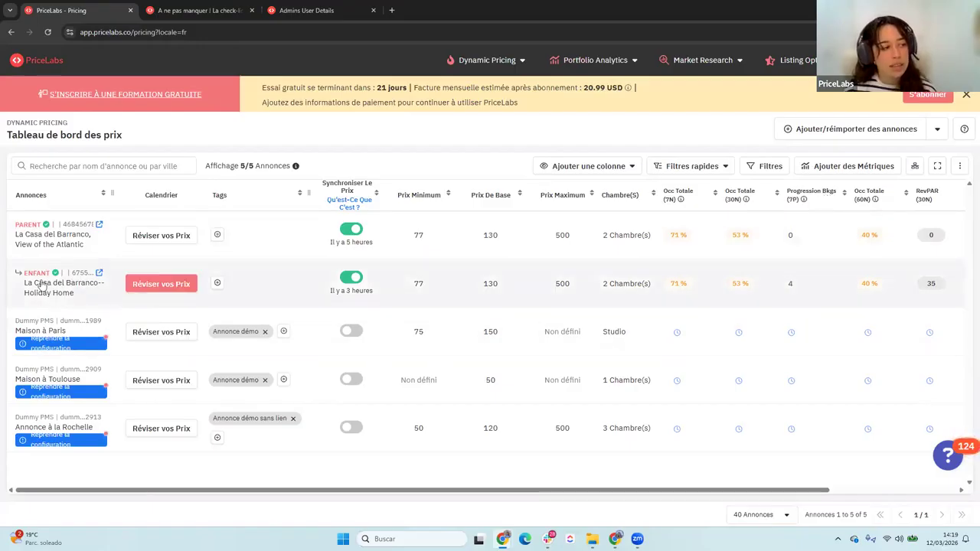
double_click(791, 283)
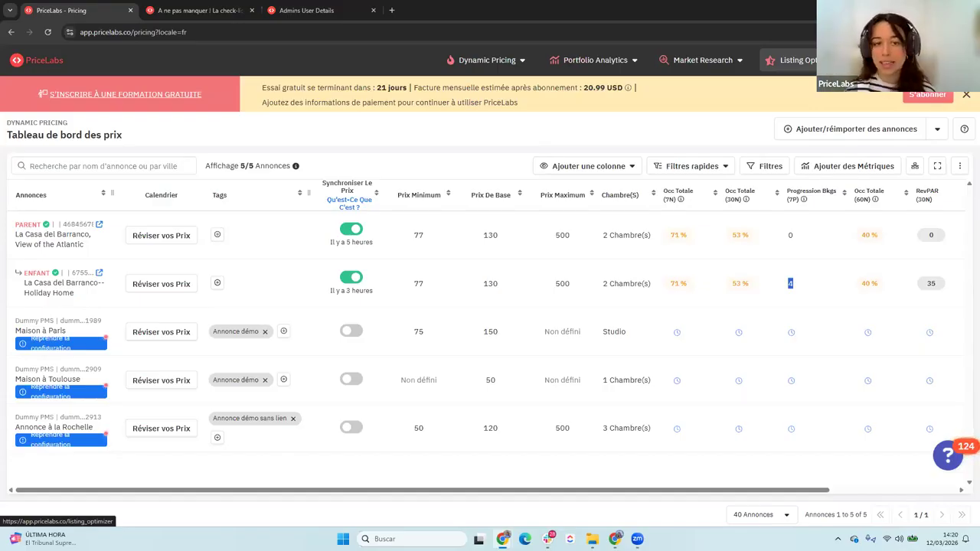
Step: Open the Listing Optimizer and examine the overview of listing quality, completeness and weekly ranking trends
click(814, 65)
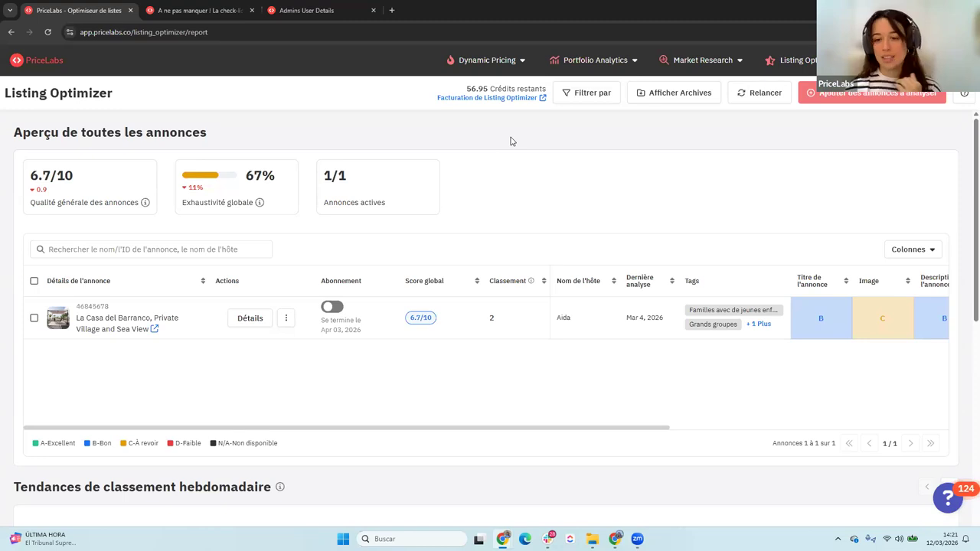
scroll(498, 182, down, 4)
scroll(508, 238, up, 3)
scroll(546, 184, up, 2)
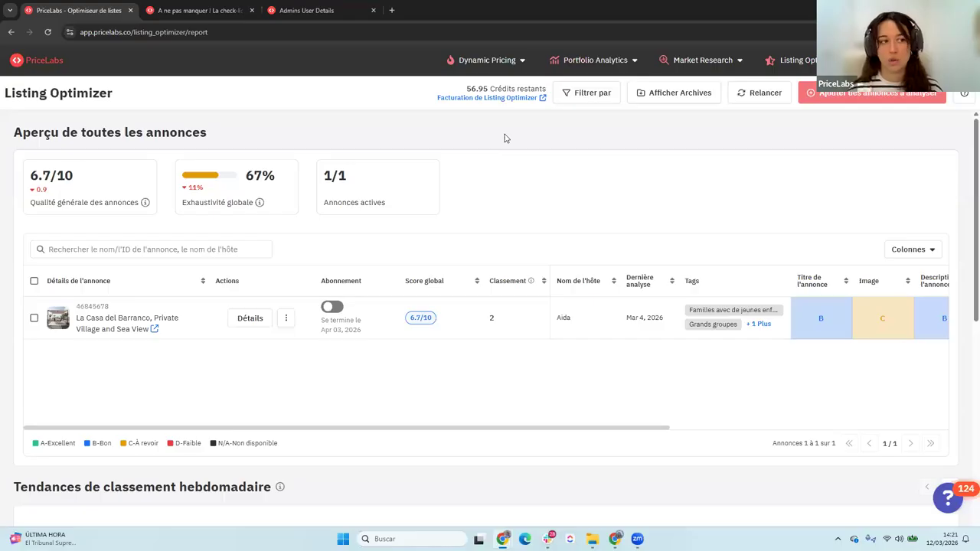
Step: Return to the pricing dashboard and open the price calendar of the parent listing La Casa del Barranco
click(462, 67)
click(476, 92)
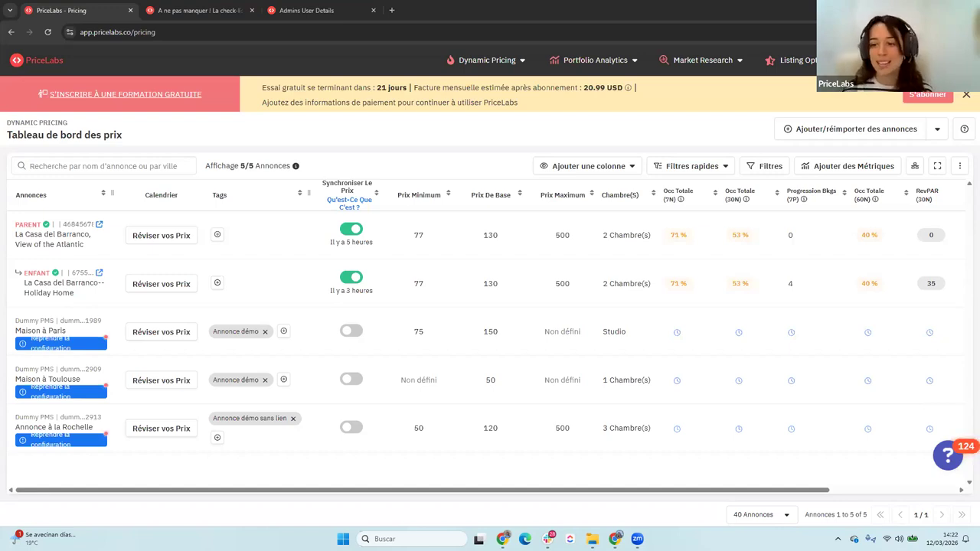
click(181, 239)
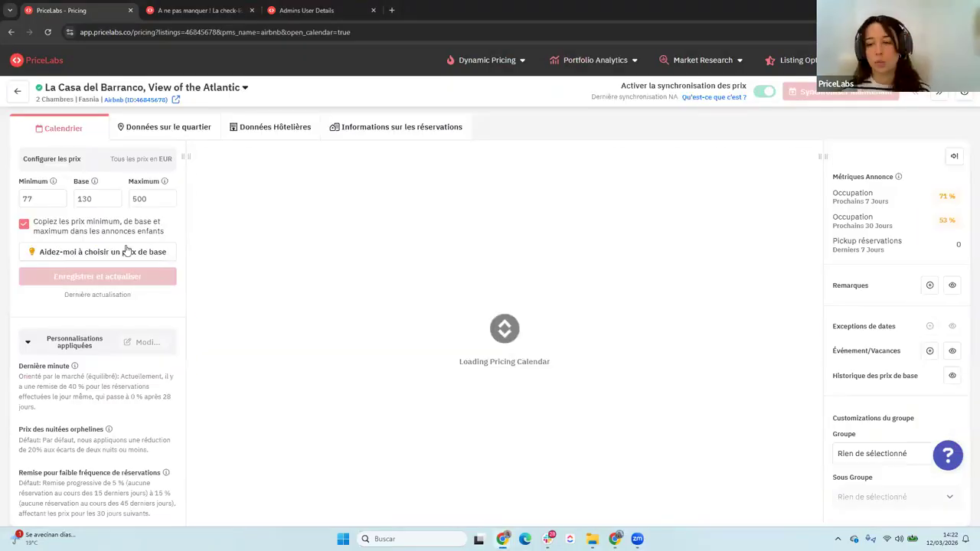
Step: Open the base price helper for La Casa del Barranco and select the market-based option, Axé sur le marché
click(59, 257)
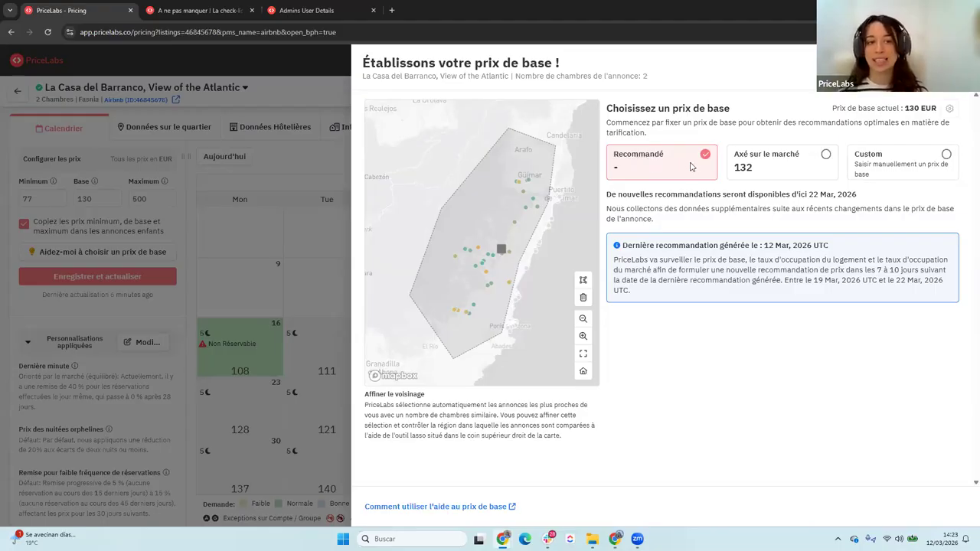
click(959, 63)
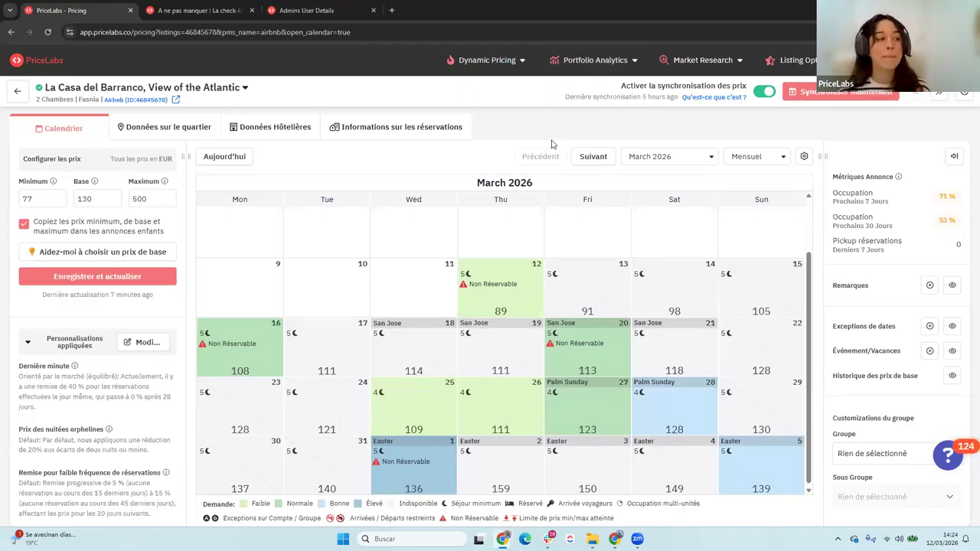
click(132, 253)
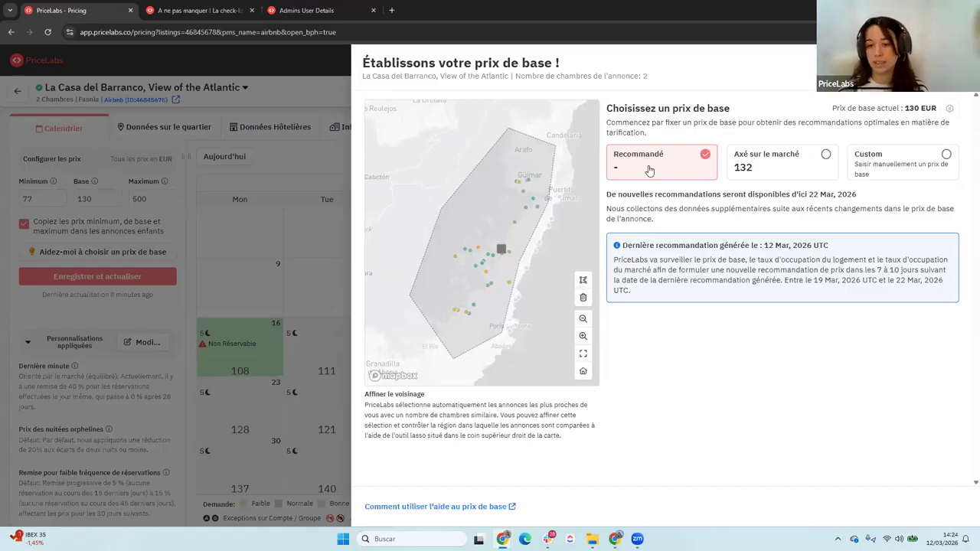
click(762, 161)
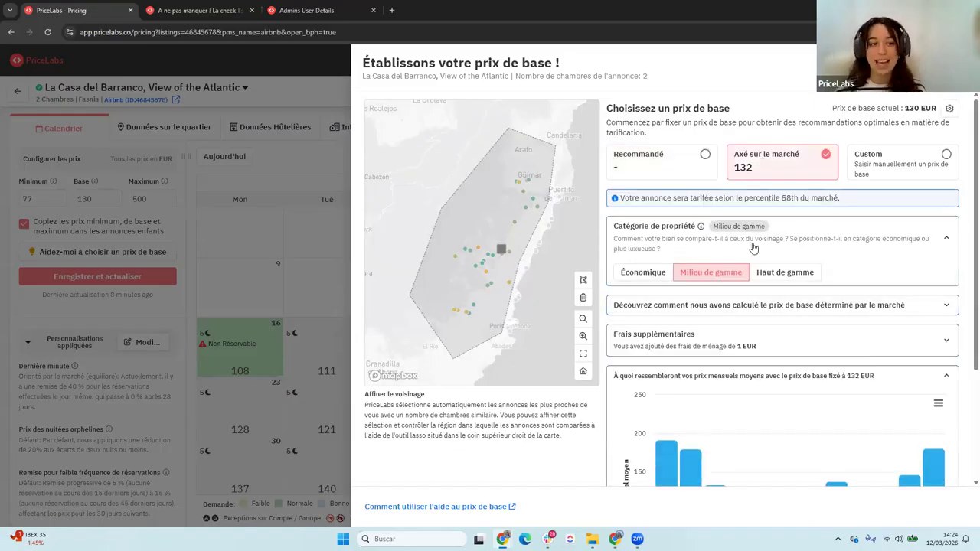
Step: Check the bedroom-count comparison settings, then expand the breakdown of how the market-based base price is calculated
click(948, 110)
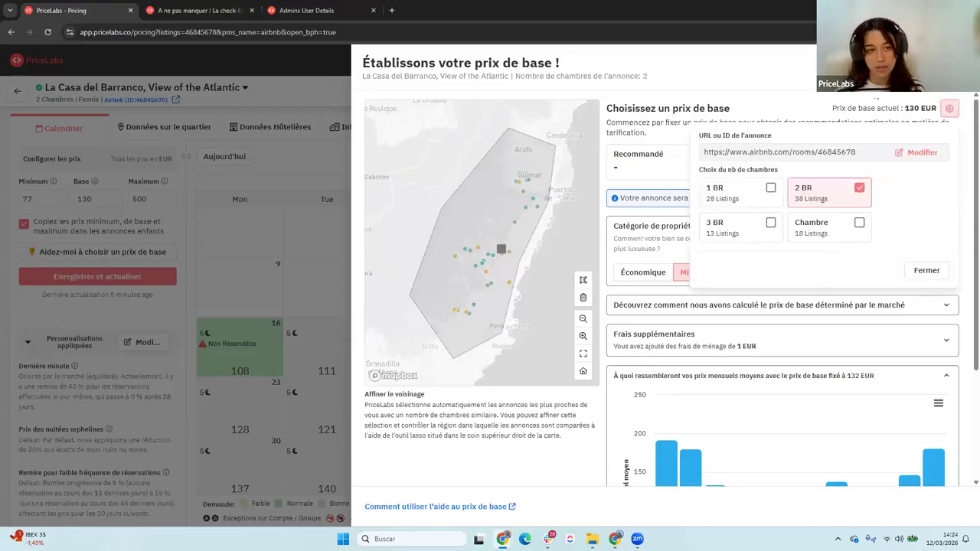
click(926, 270)
scroll(741, 275, down, 1)
click(745, 205)
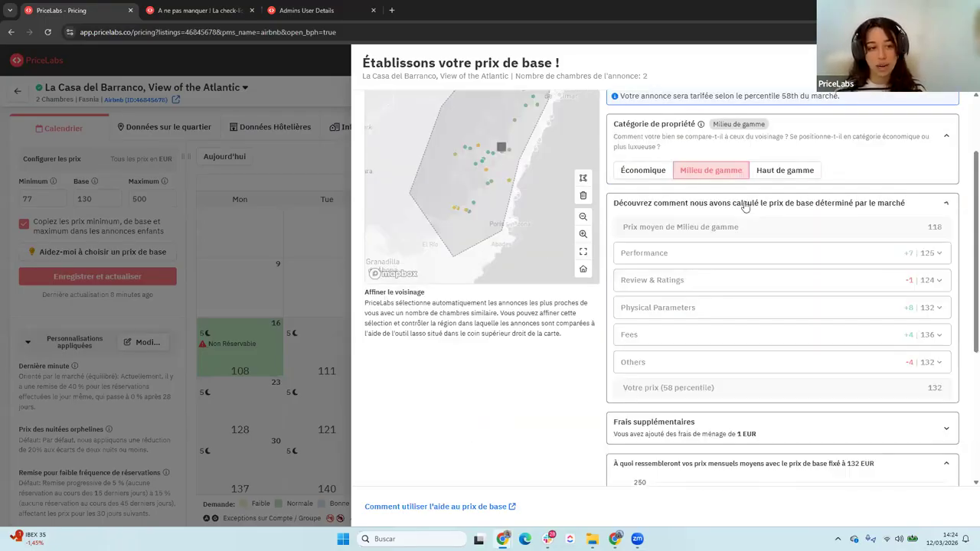
scroll(770, 278, up, 1)
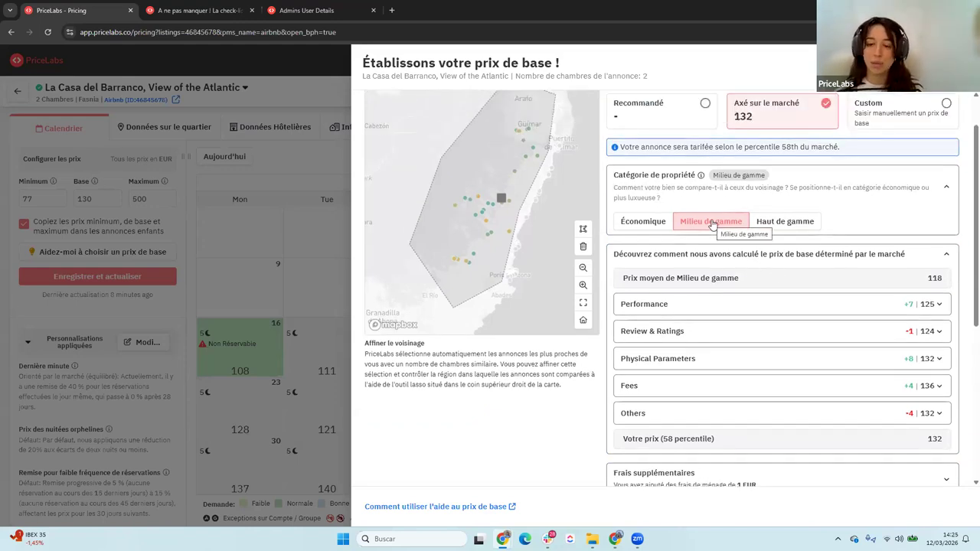
Step: Compare the Économique and Haut de gamme property categories, return to Milieu de gamme and collapse the category and calculation sections
click(662, 223)
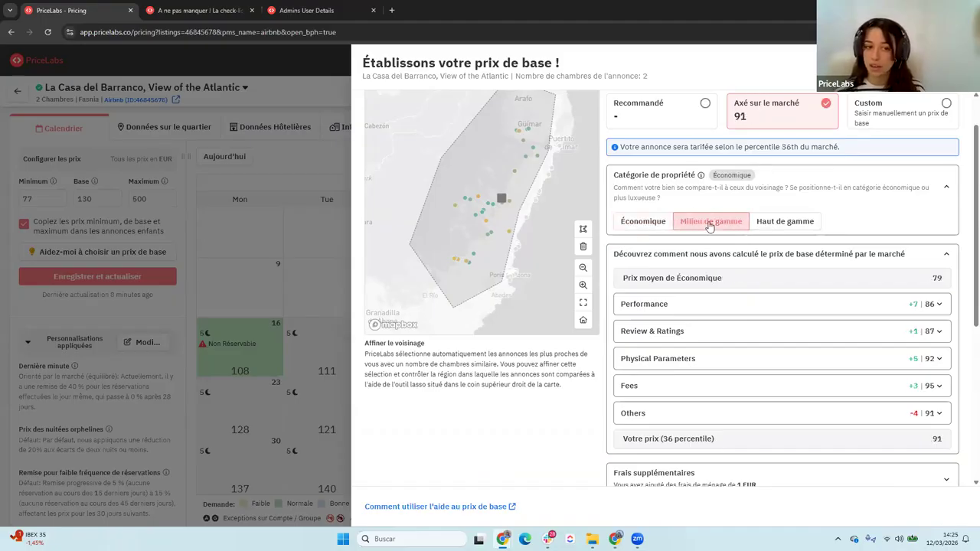
click(693, 222)
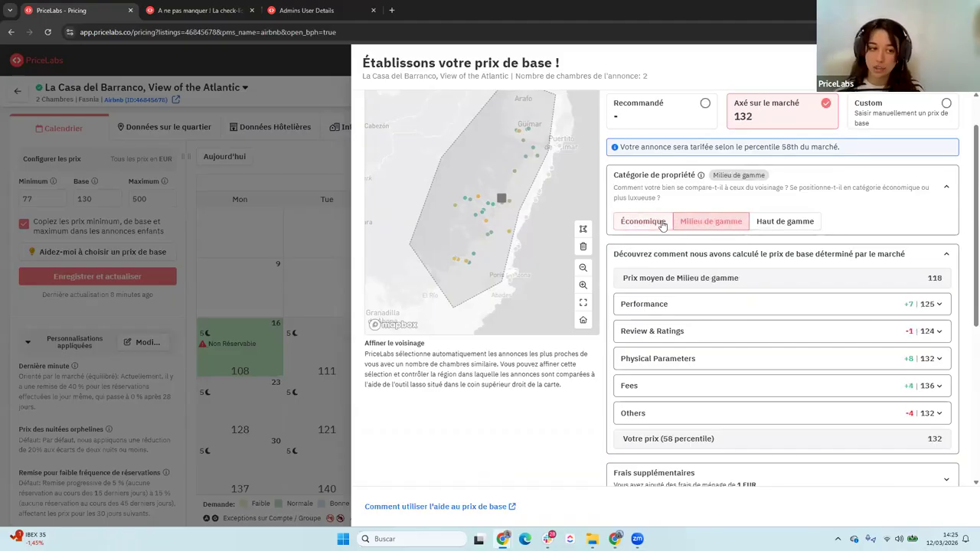
click(773, 228)
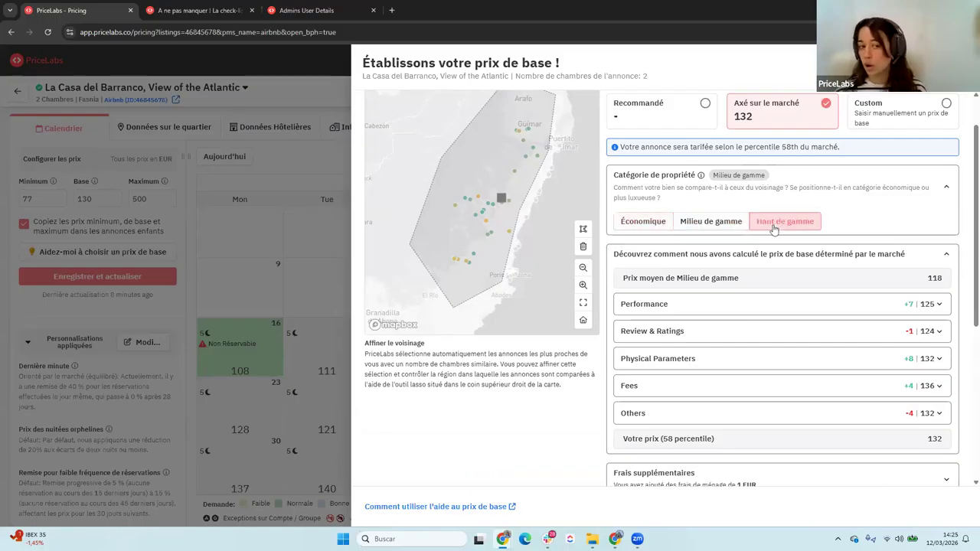
click(716, 223)
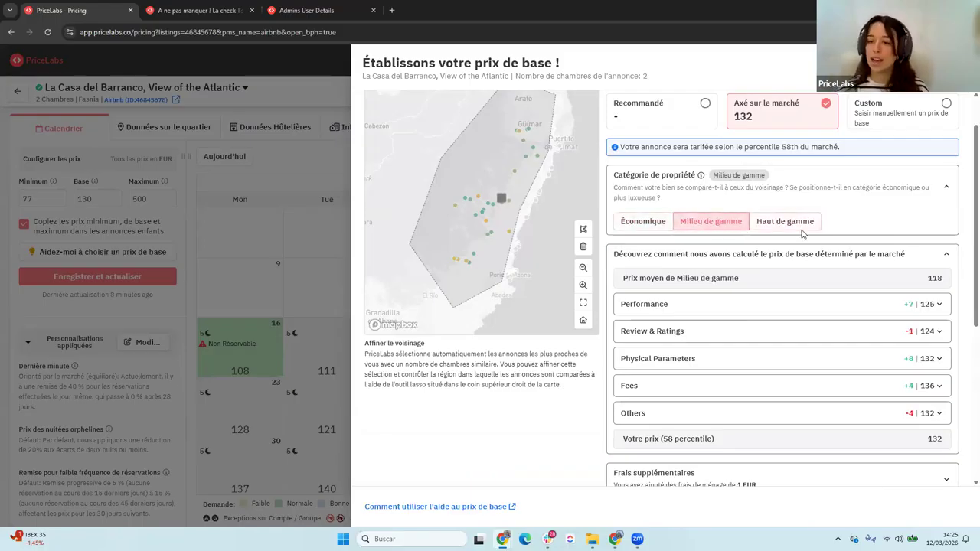
scroll(802, 234, up, 1)
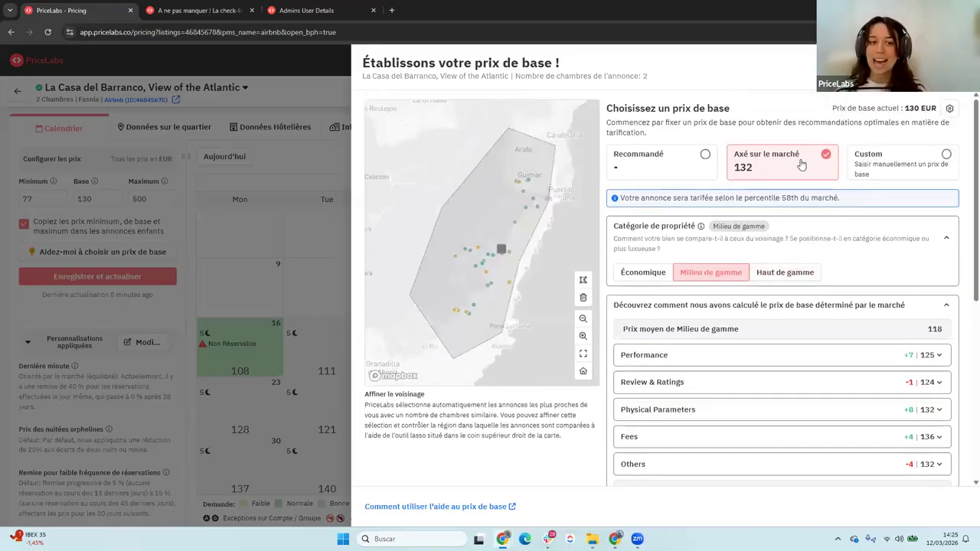
click(804, 227)
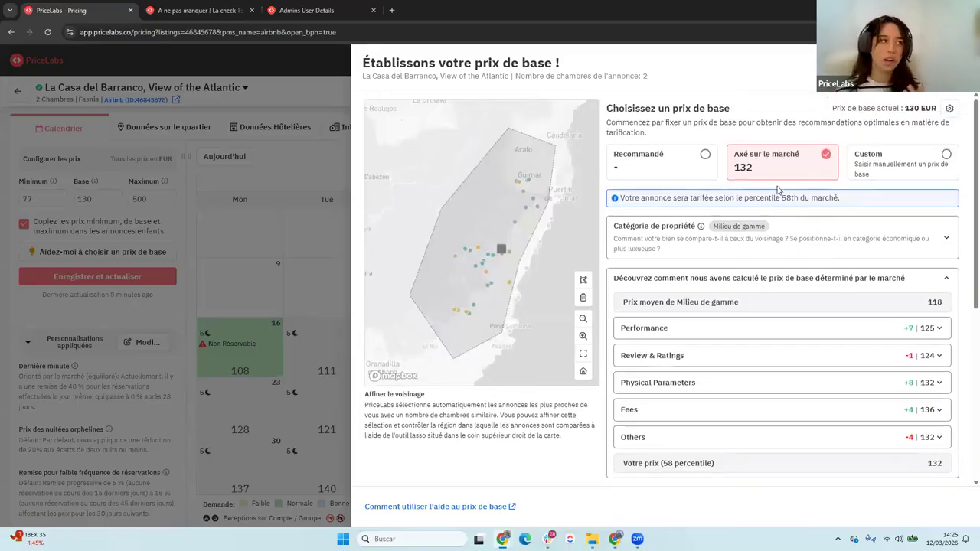
click(789, 279)
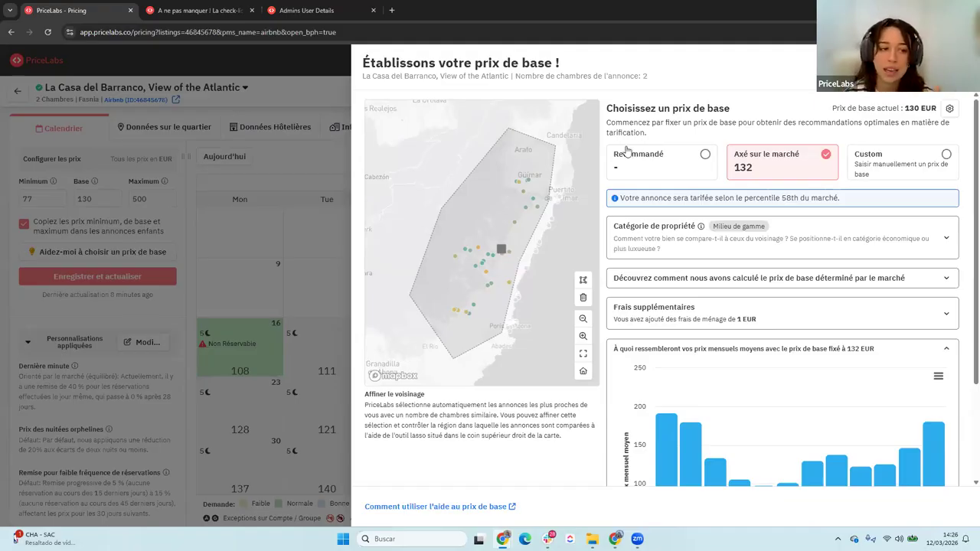
Step: Switch to the Recommandé base price option, highlight the date range for the next recommendation and close the helper
click(627, 154)
drag(634, 289, 613, 260)
click(696, 288)
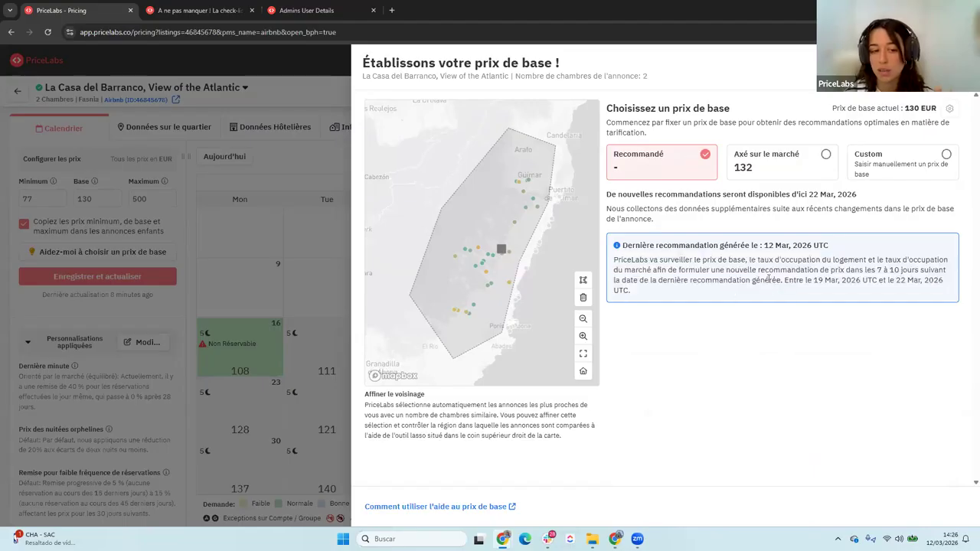
drag(876, 269, 632, 293)
click(818, 293)
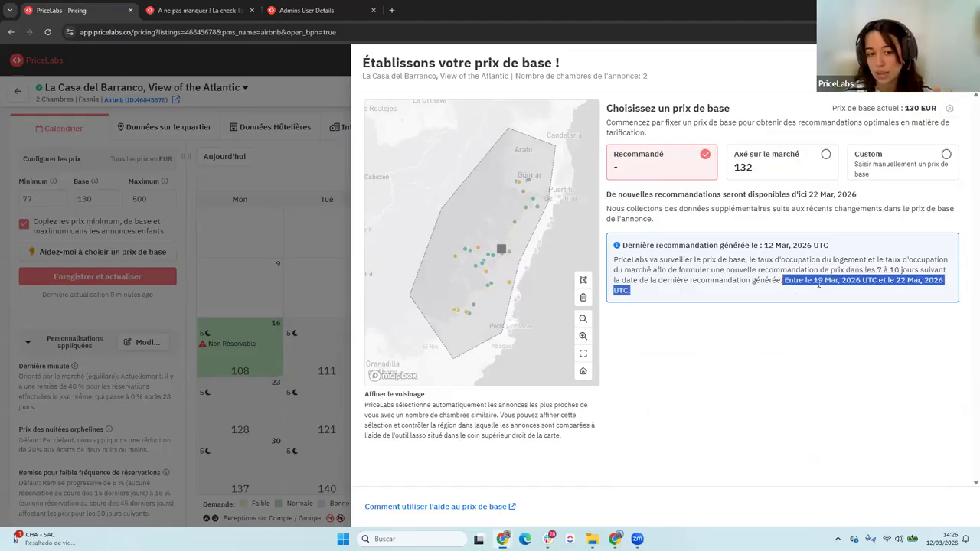
click(909, 296)
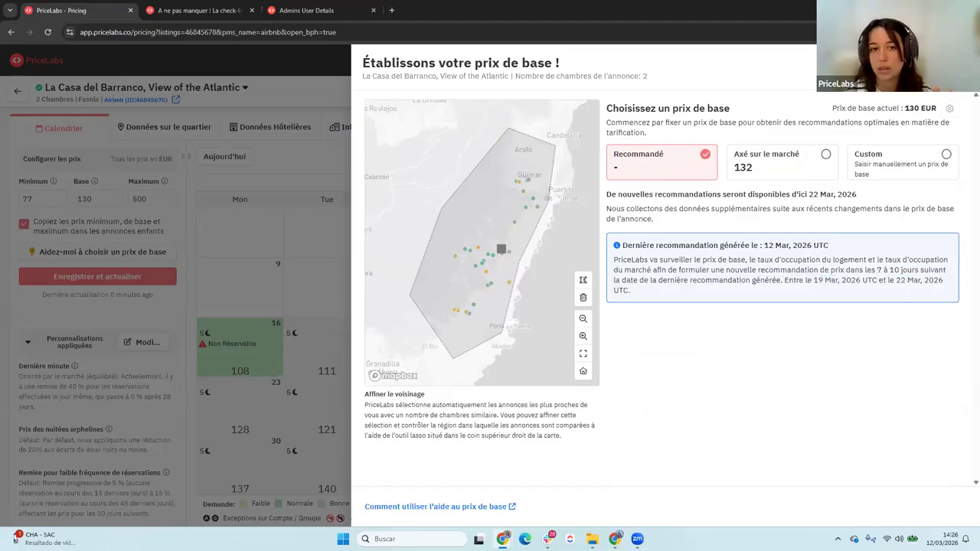
key(Escape)
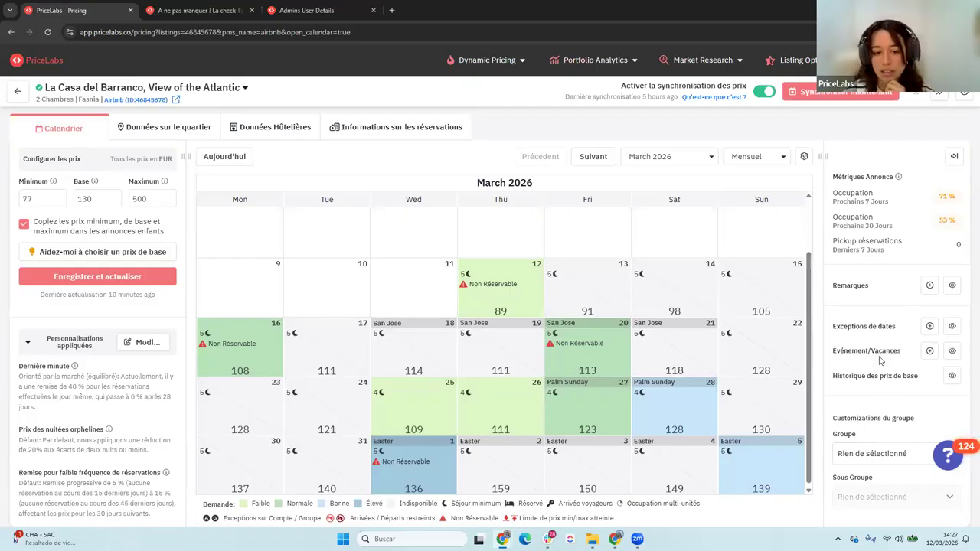
Step: View the listing's events and holidays and the form for reporting an event, then return to the price calendar
click(951, 351)
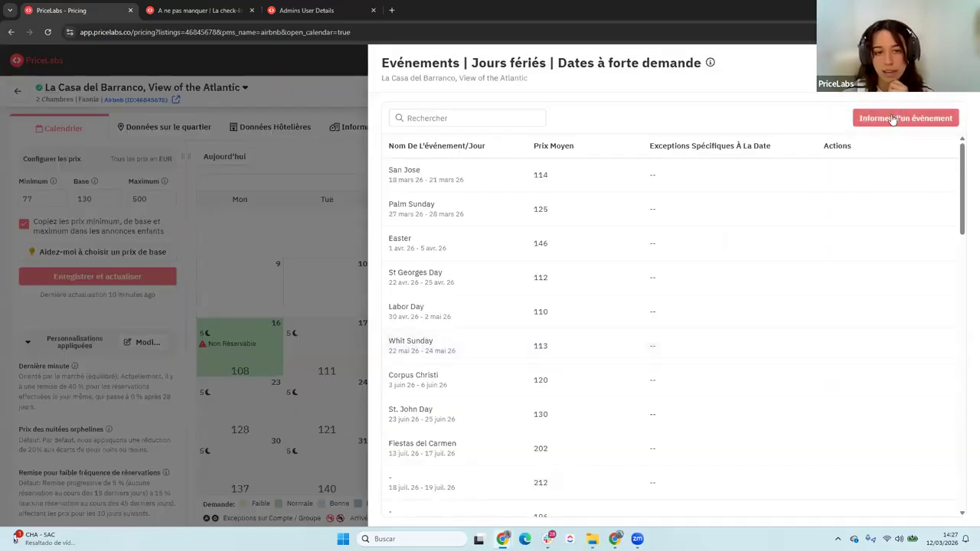
click(892, 119)
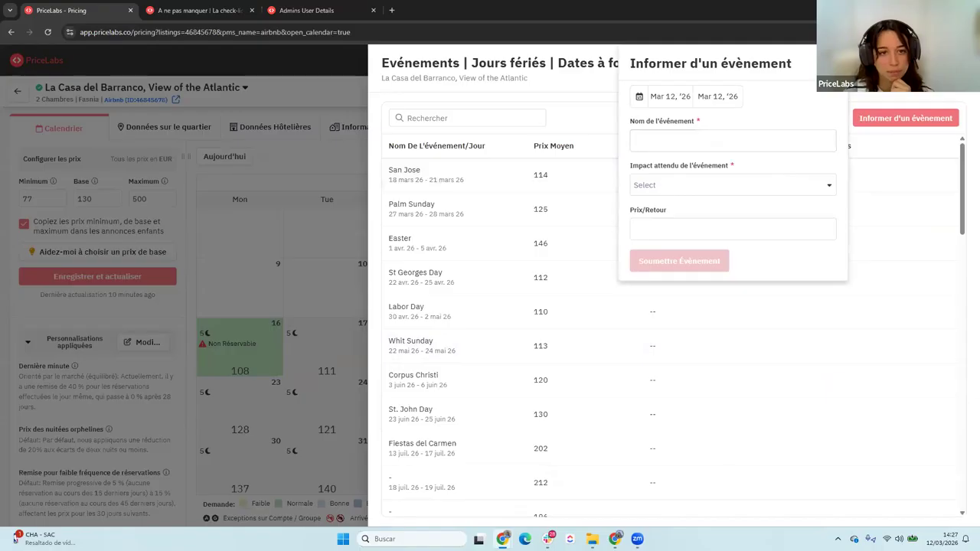
click(833, 62)
click(954, 63)
click(954, 159)
click(954, 158)
click(953, 159)
click(952, 159)
click(953, 160)
click(952, 159)
click(952, 160)
click(952, 160)
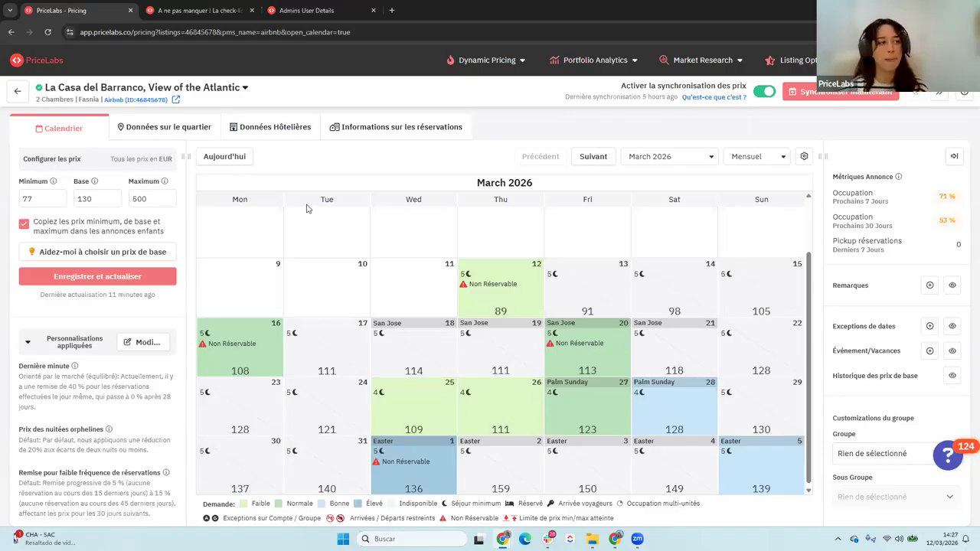
Step: Return to the pricing dashboard and open the group-level customizations under Personnalisations
click(16, 91)
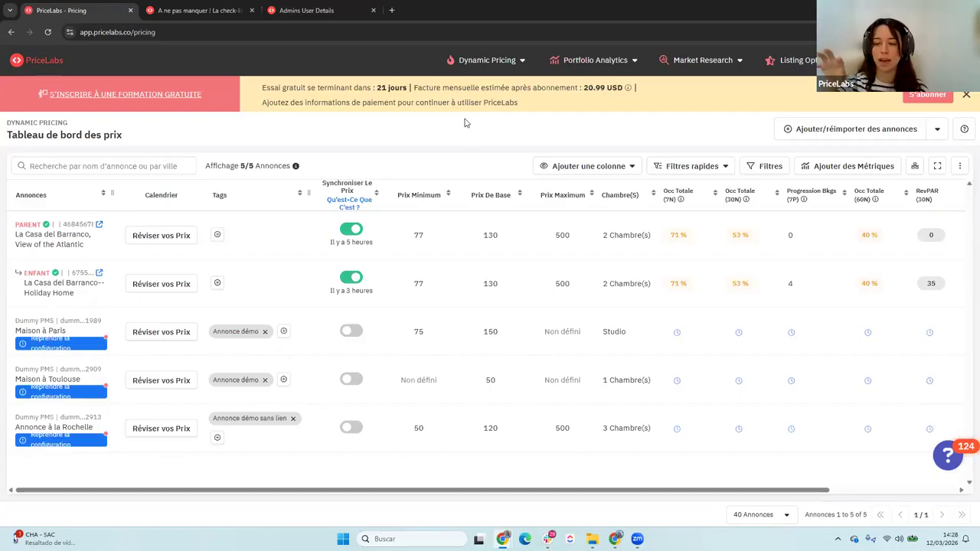
click(488, 61)
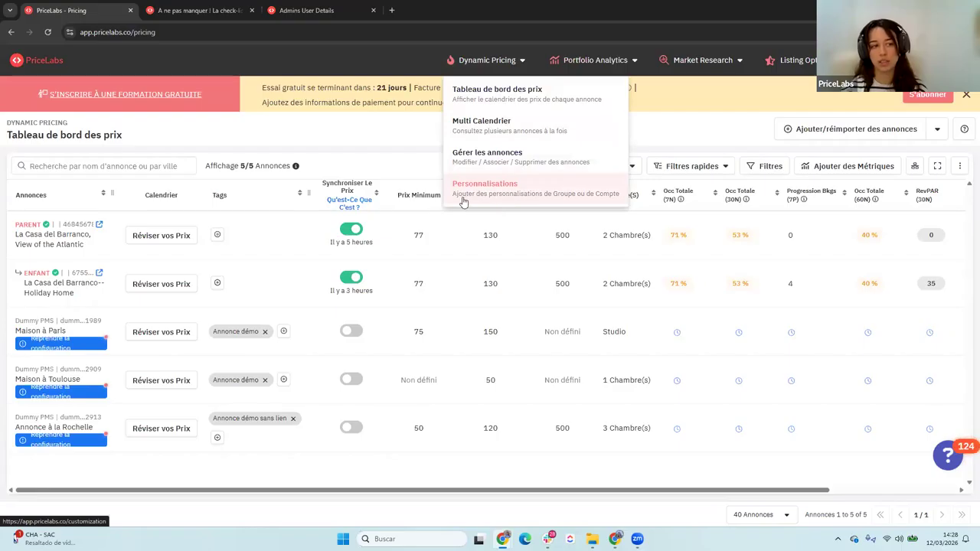
click(557, 193)
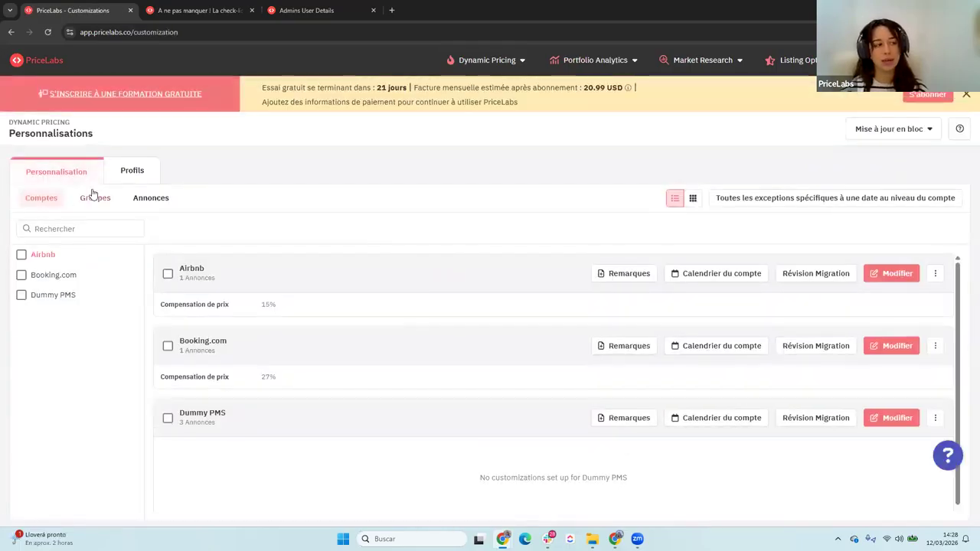
click(91, 199)
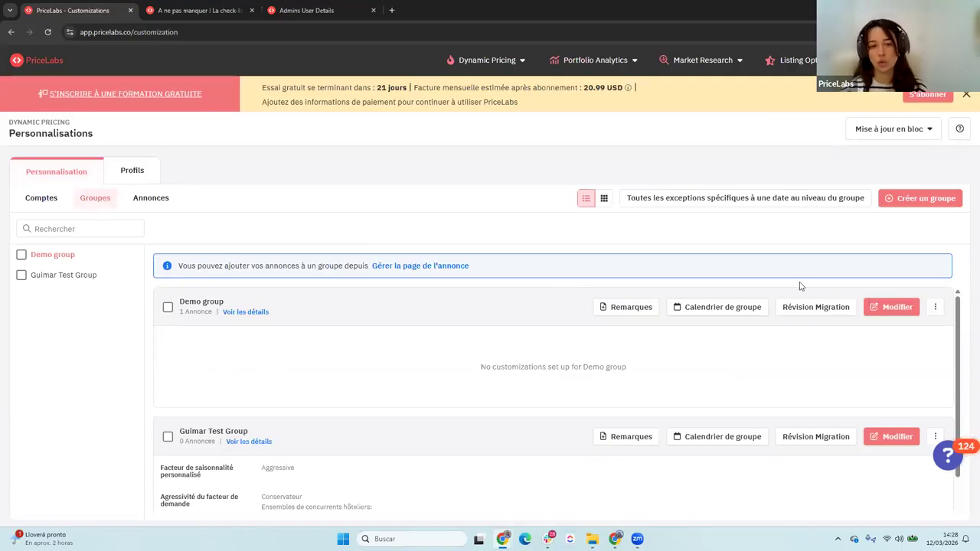
Step: Start a new customization group named Démo groupe and dismiss it without creating it
click(928, 203)
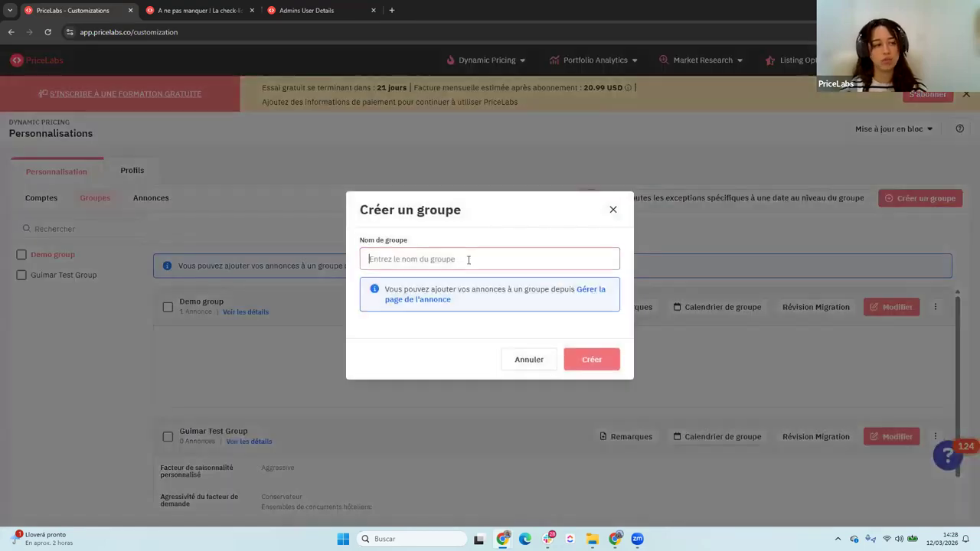
text(D)
key(Caps_Lock)
text(émo groupe)
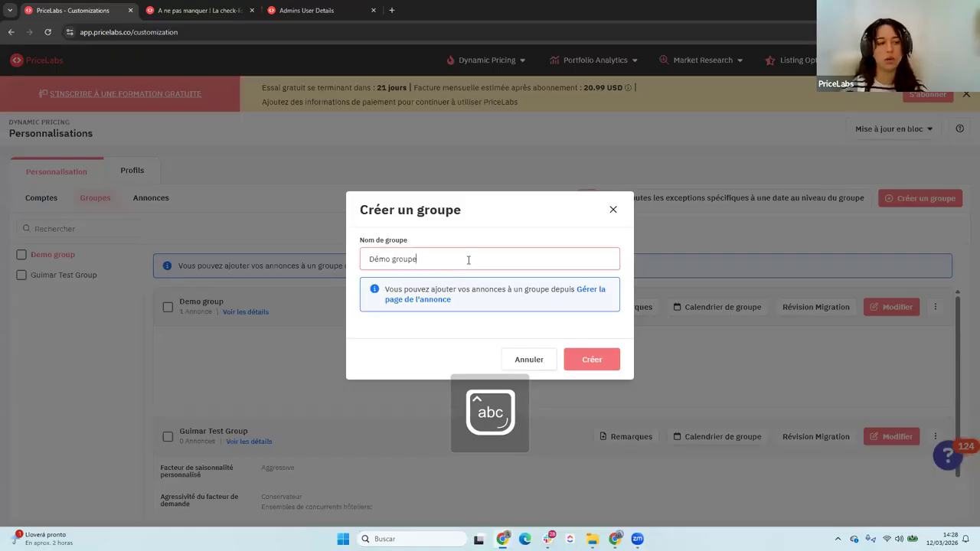
click(329, 308)
Step: Open the customizations of Demo group, examine the currently applied, stay restriction and pricing options, and close them without saving
triple_click(222, 303)
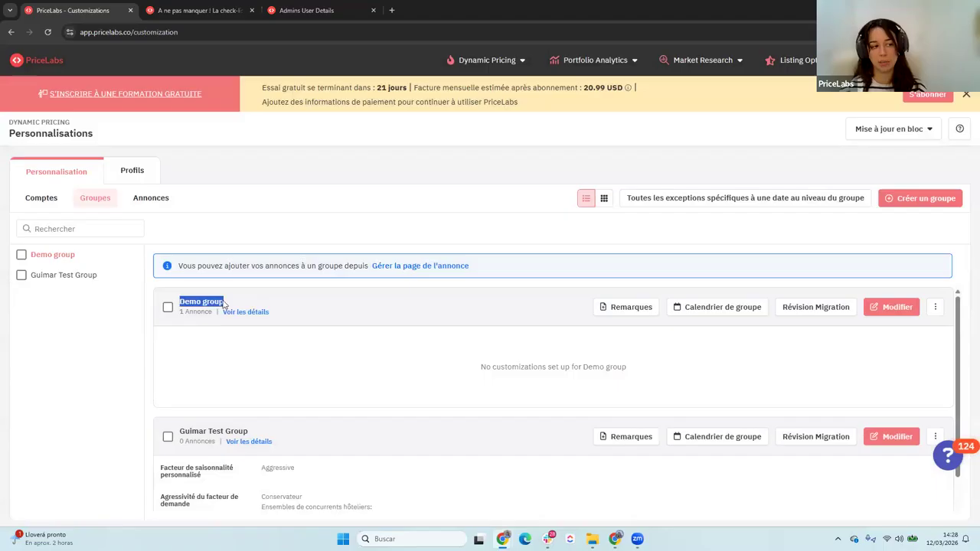
click(249, 308)
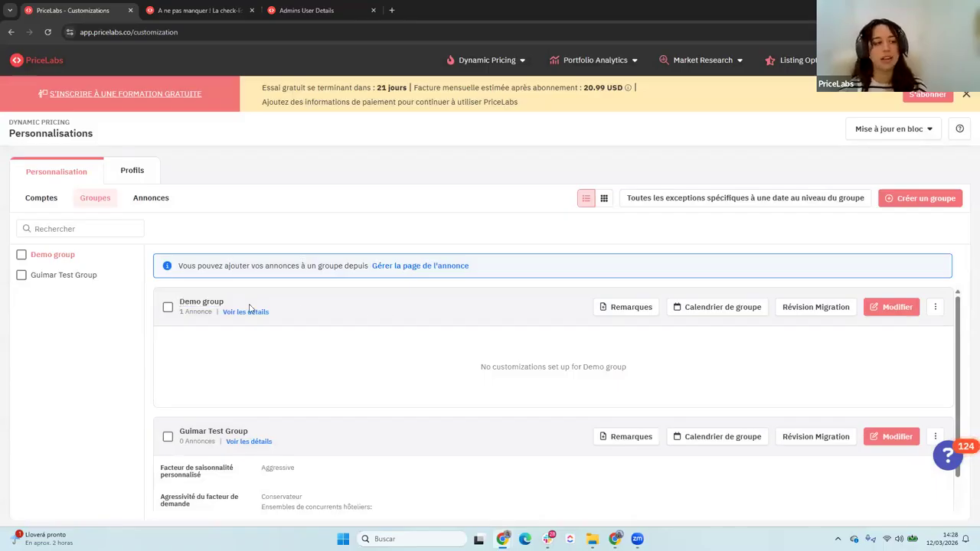
click(892, 307)
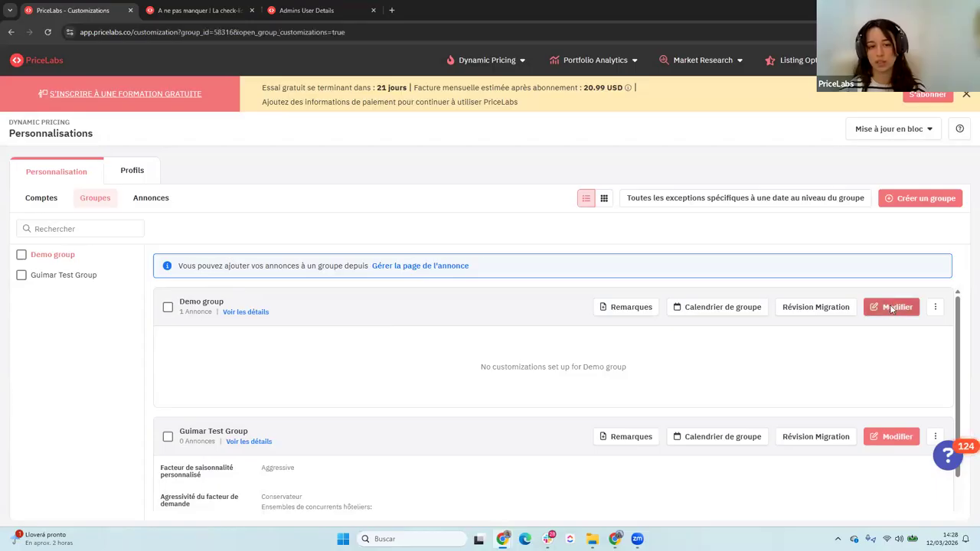
click(375, 269)
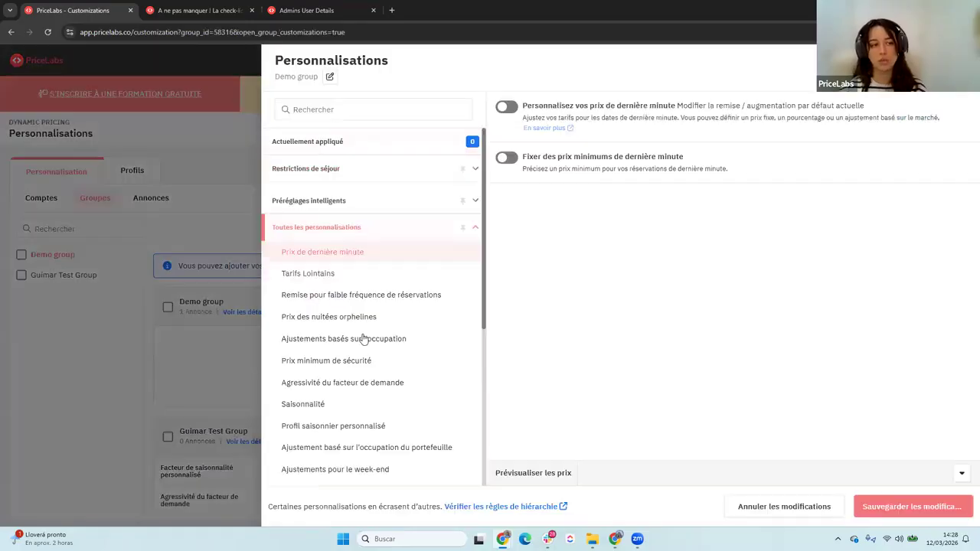
scroll(387, 390, down, 3)
scroll(392, 402, up, 3)
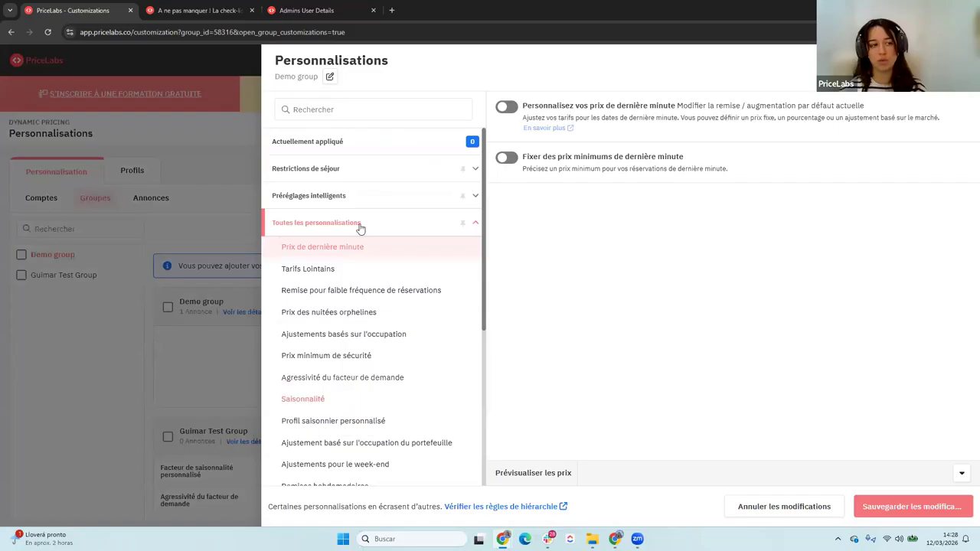
click(355, 148)
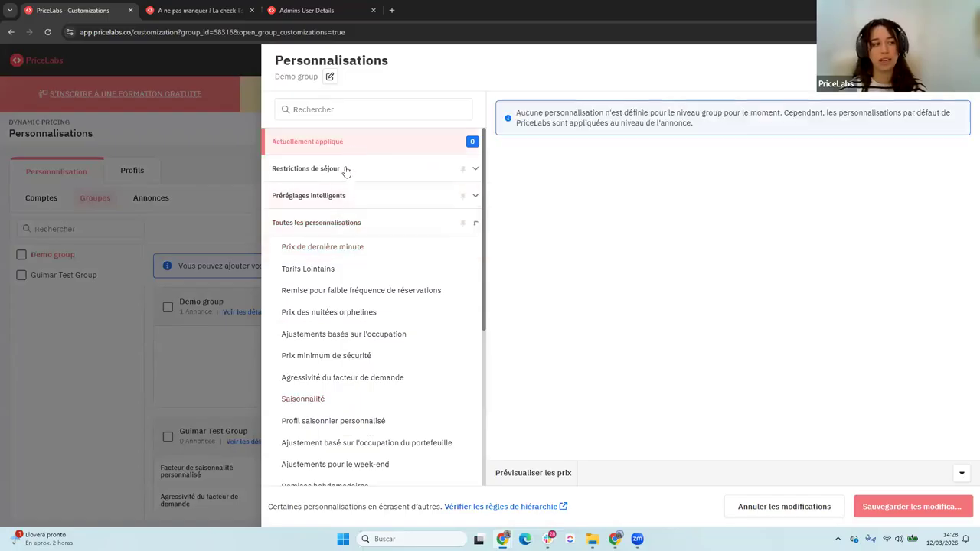
click(344, 170)
click(366, 268)
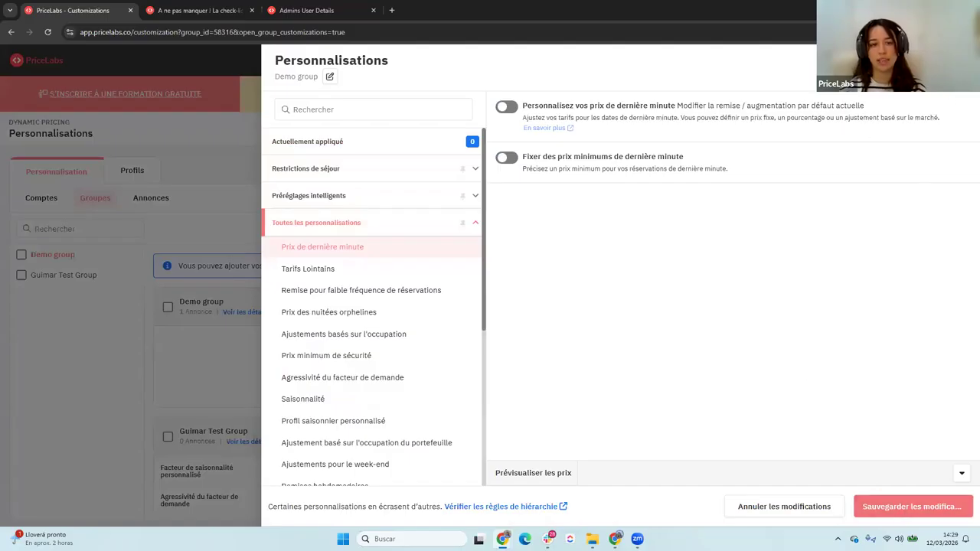
click(960, 61)
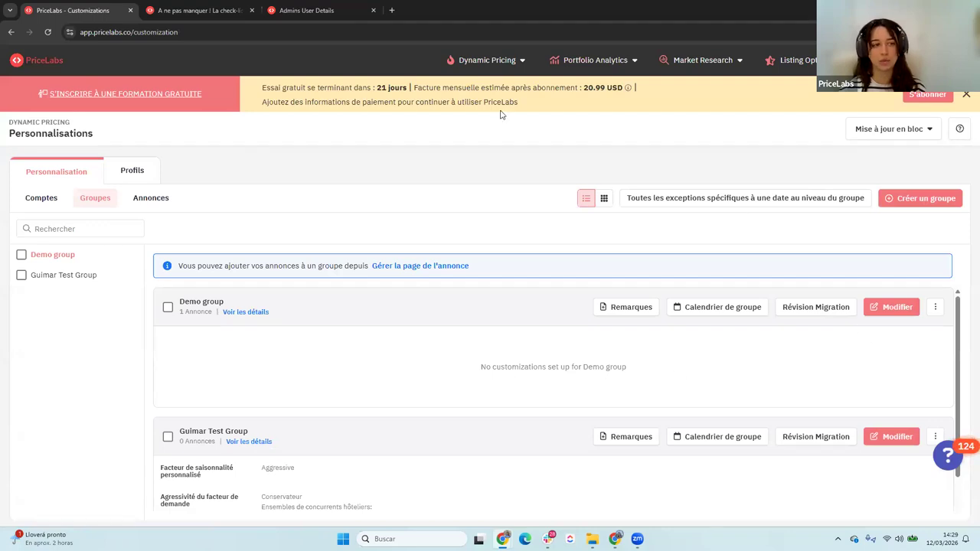
Step: Open the Multi Calendrier and add the Groupes column to the listings table
mouse_move(497, 63)
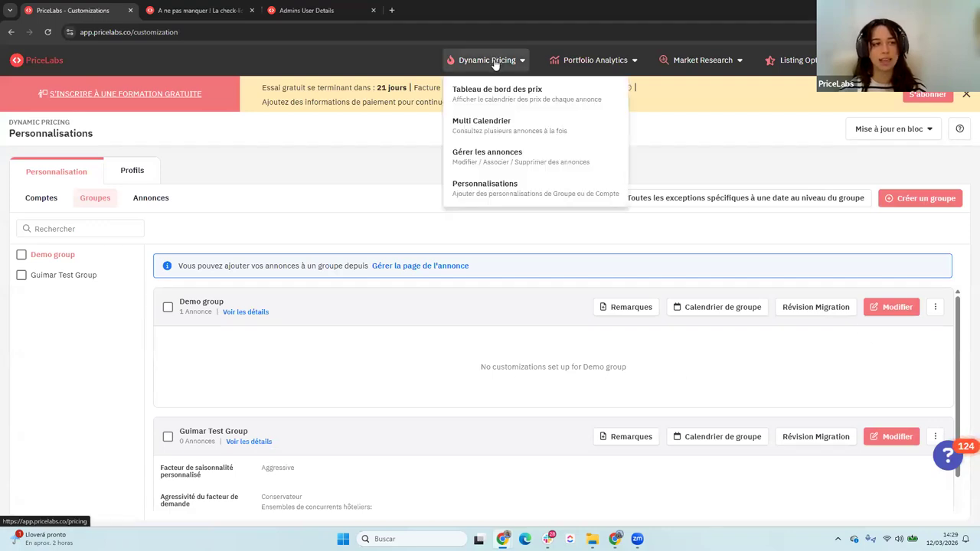
click(475, 129)
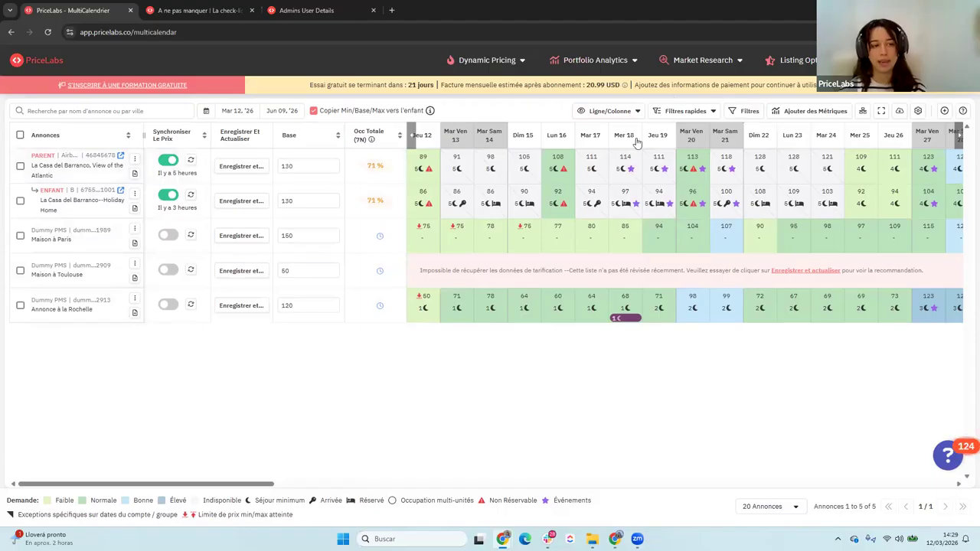
click(626, 113)
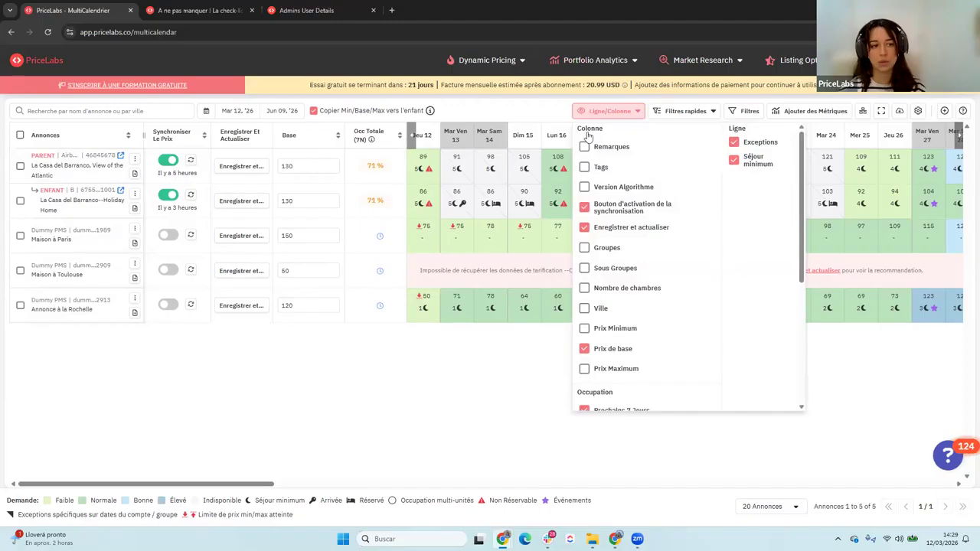
click(585, 249)
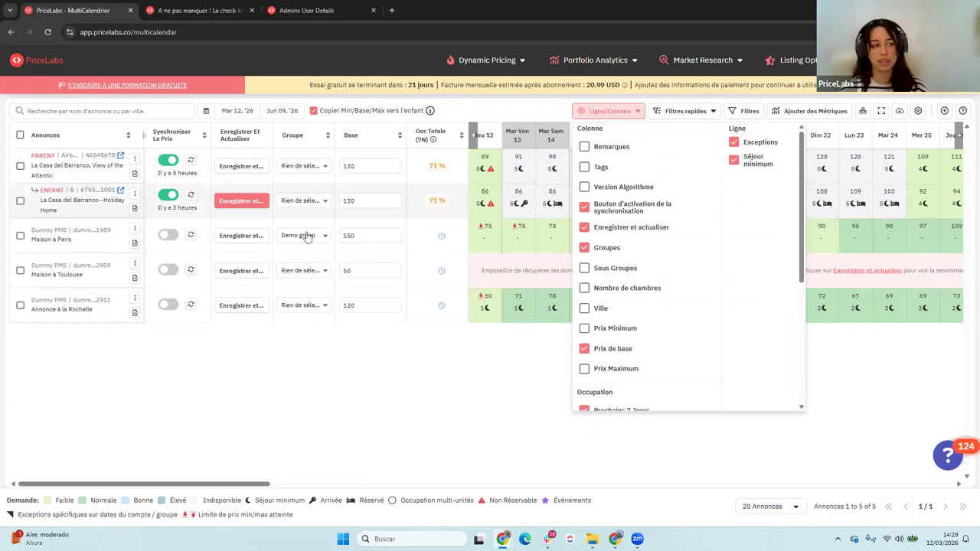
click(341, 395)
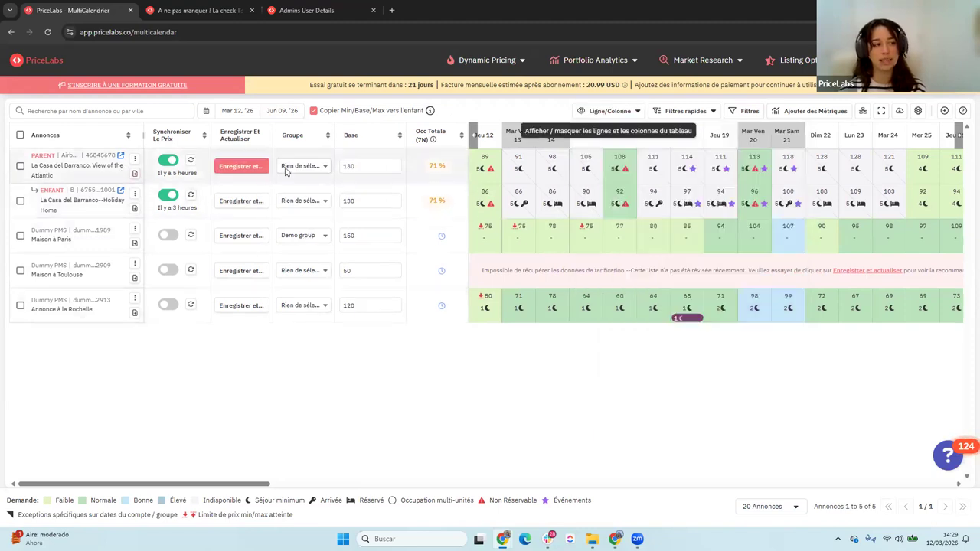
Step: Assign both La Casa del Barranco listings, parent and child, to Demo group and refresh the parent listing
click(240, 171)
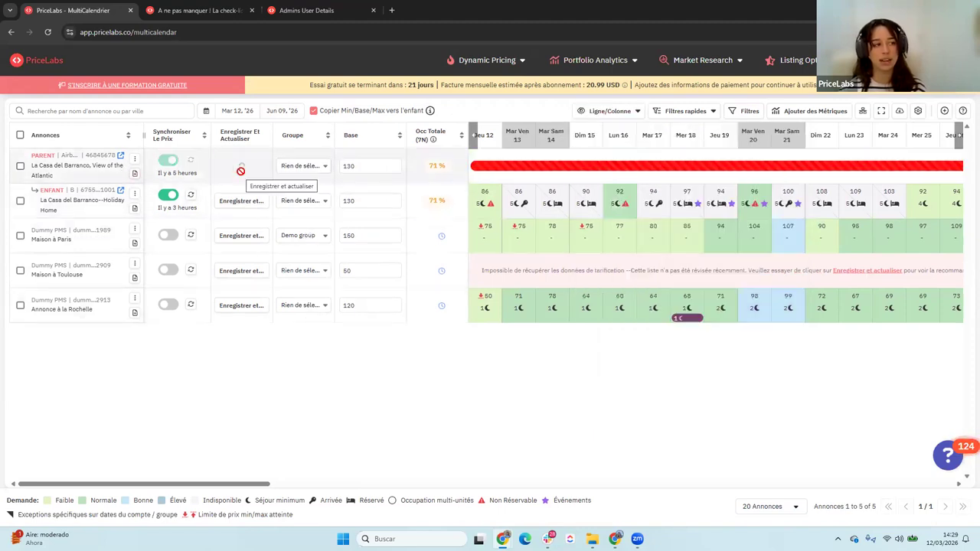
click(314, 167)
click(307, 193)
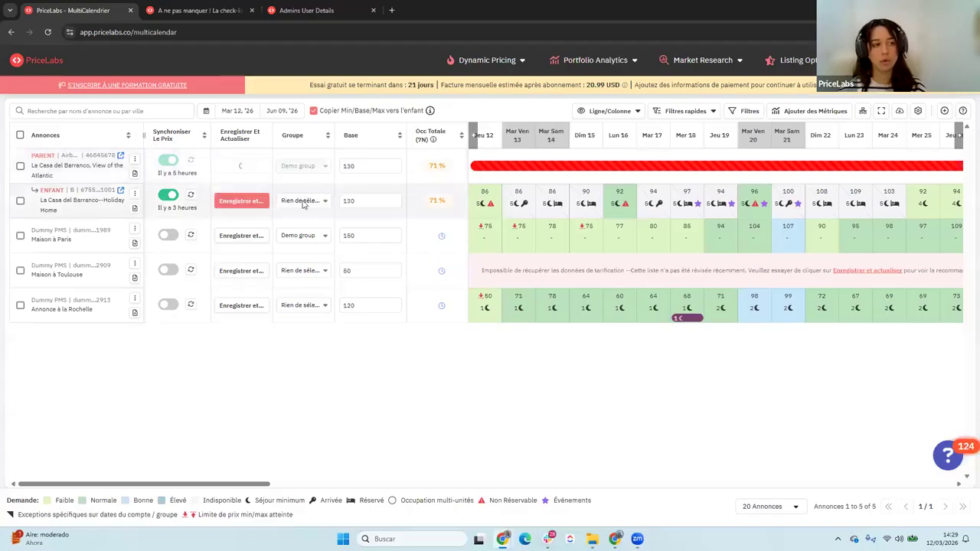
click(307, 202)
click(303, 226)
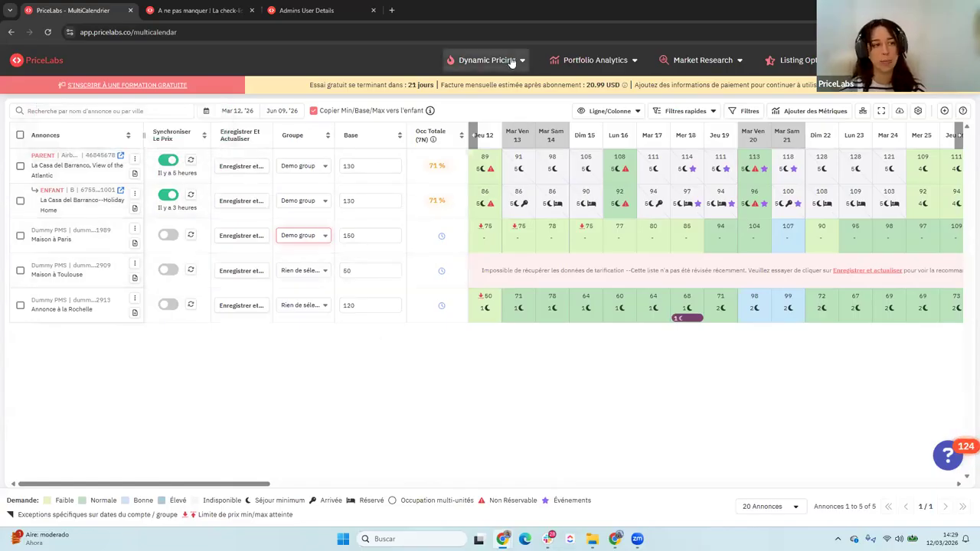
Step: Open the parent La Casa del Barranco price calendar from the pricing dashboard and view its available customization groups without changing the selection
click(487, 60)
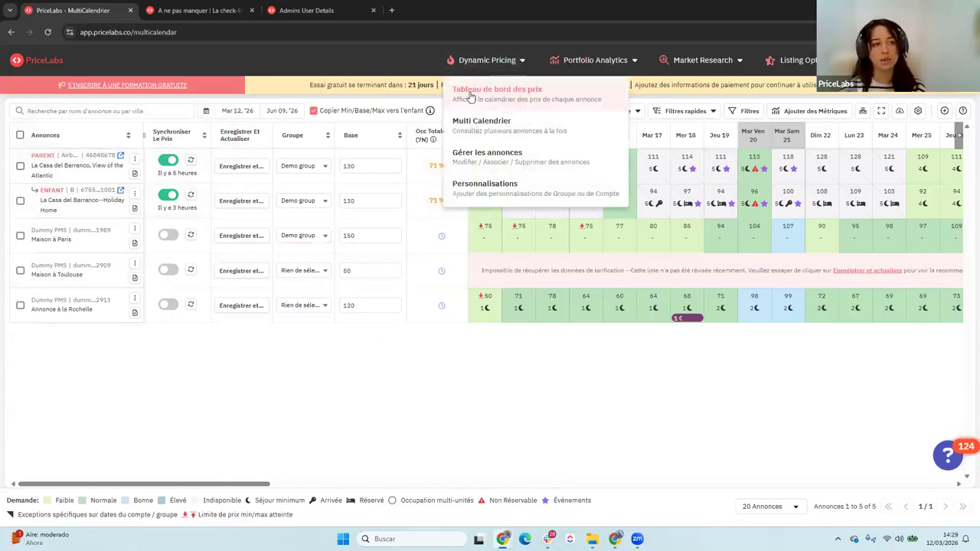
click(474, 92)
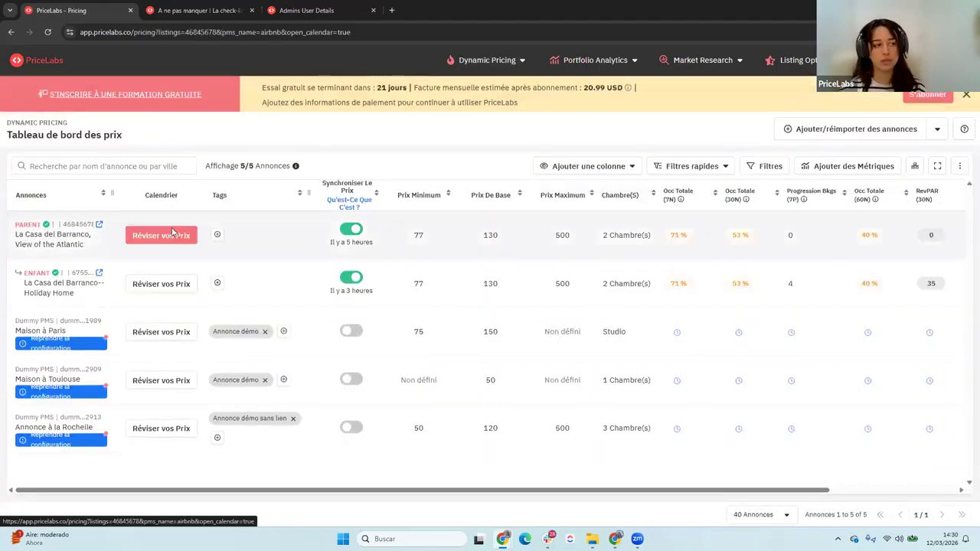
click(173, 235)
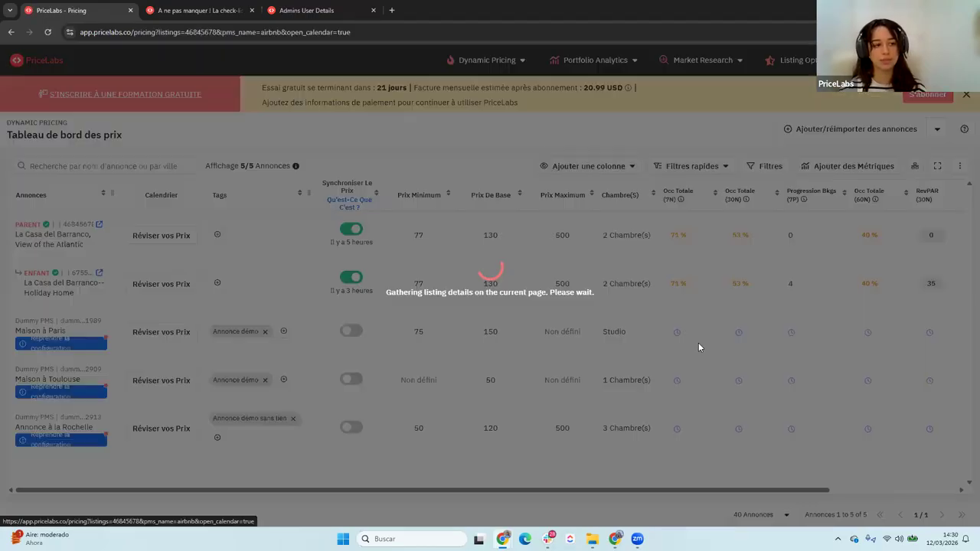
scroll(875, 444, down, 1)
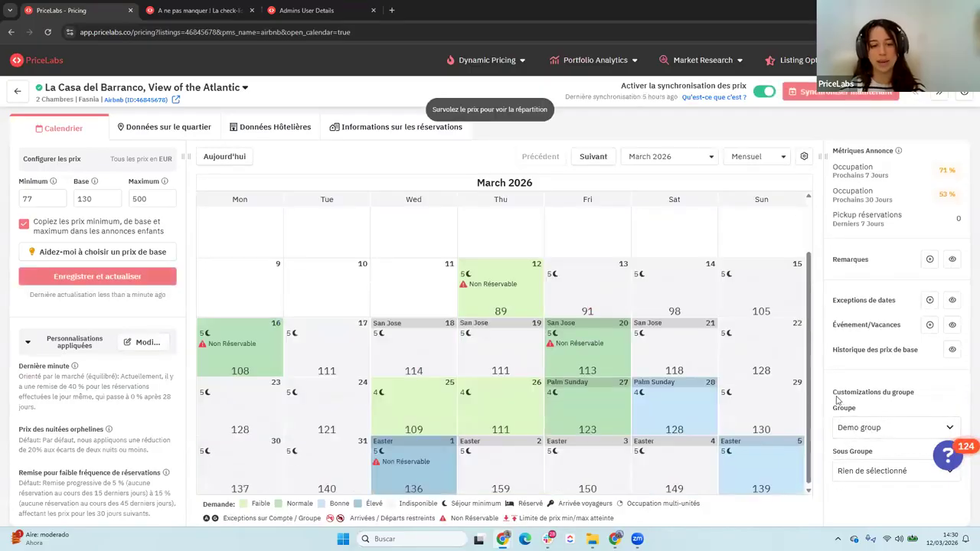
click(873, 430)
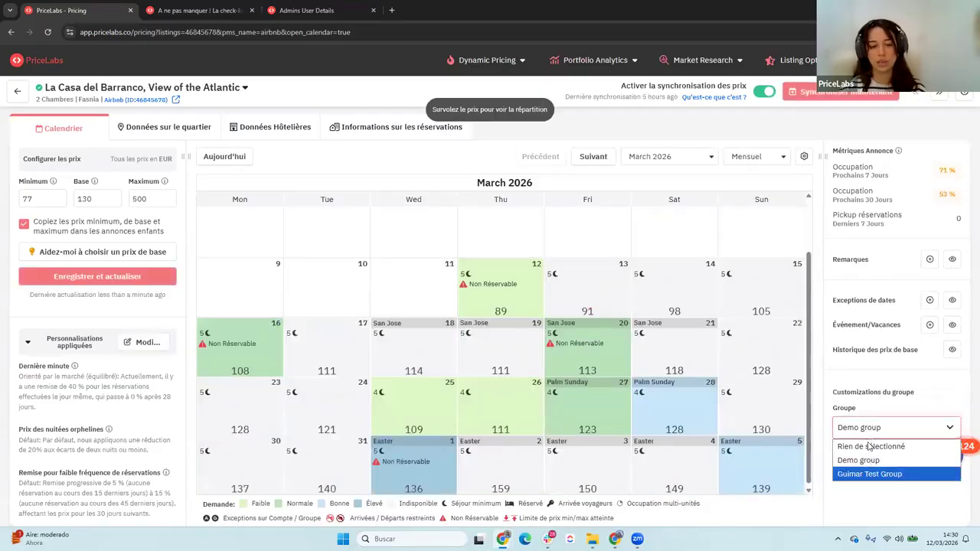
click(881, 384)
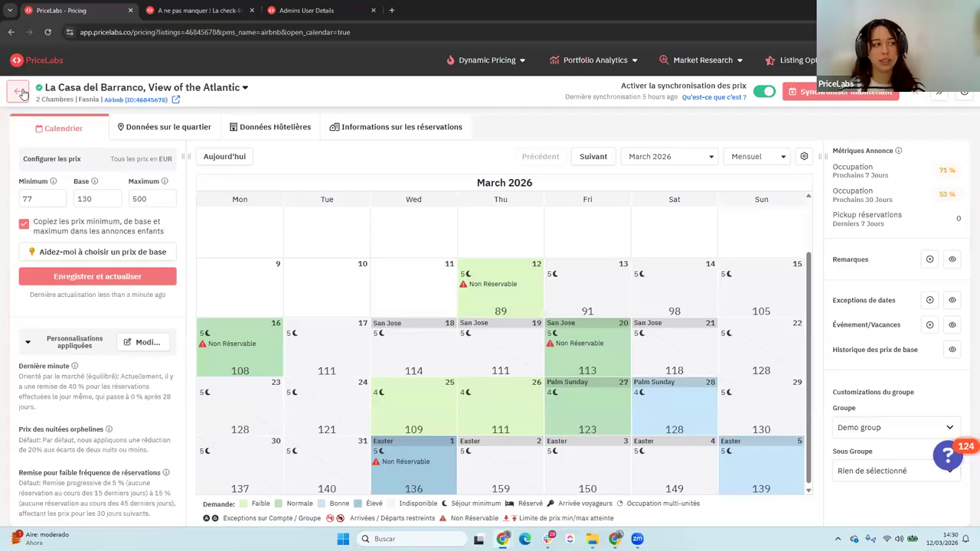
Step: Review the listing's own minimum stay settings in its customizations and close them without saving
click(147, 342)
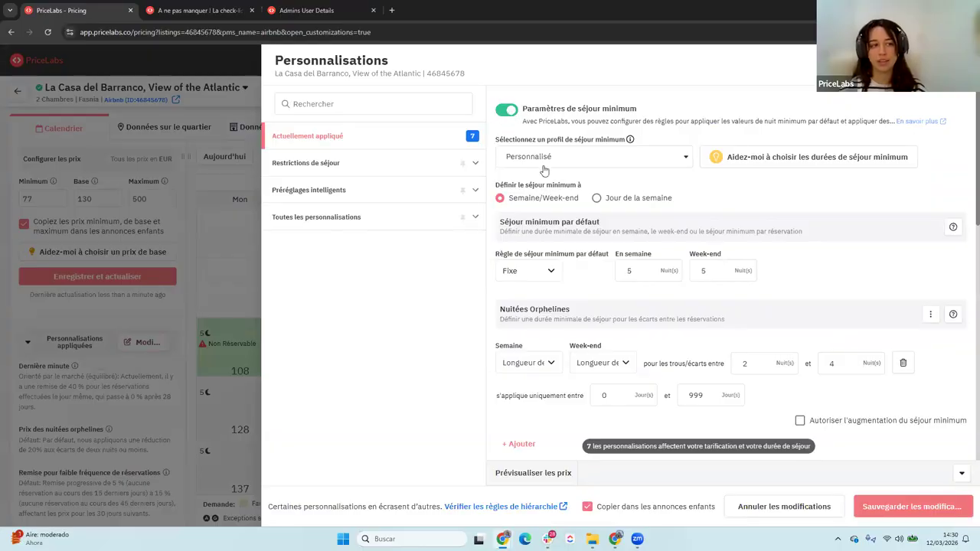
scroll(670, 277, down, 2)
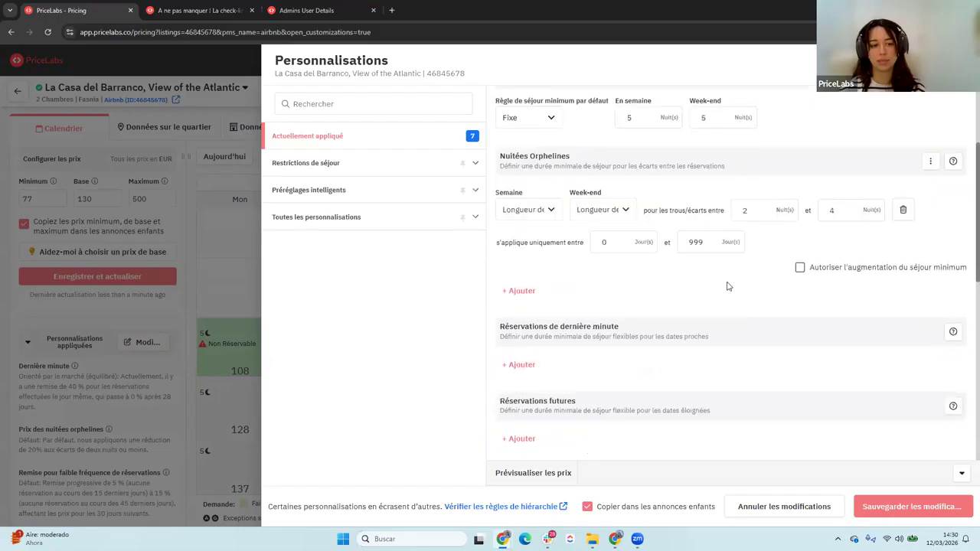
scroll(726, 284, up, 2)
click(960, 64)
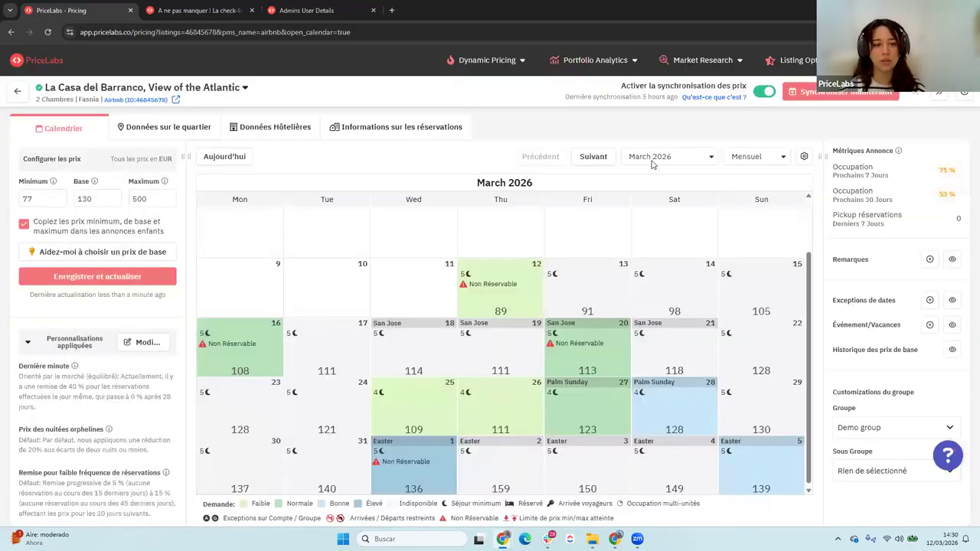
Step: Enable minimum stay settings for Demo group using the profile recommended by PriceLabs for short-term rentals, and save the customization
click(482, 67)
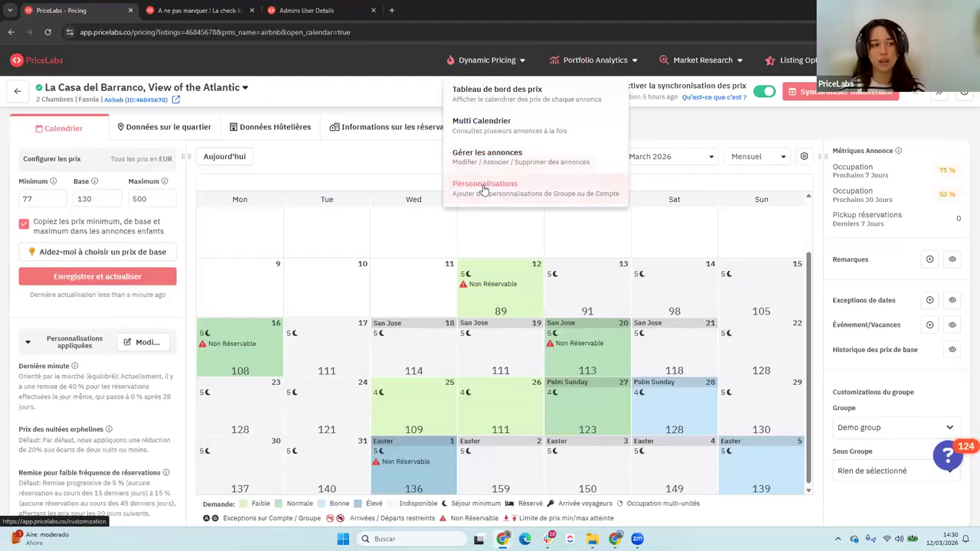
click(484, 187)
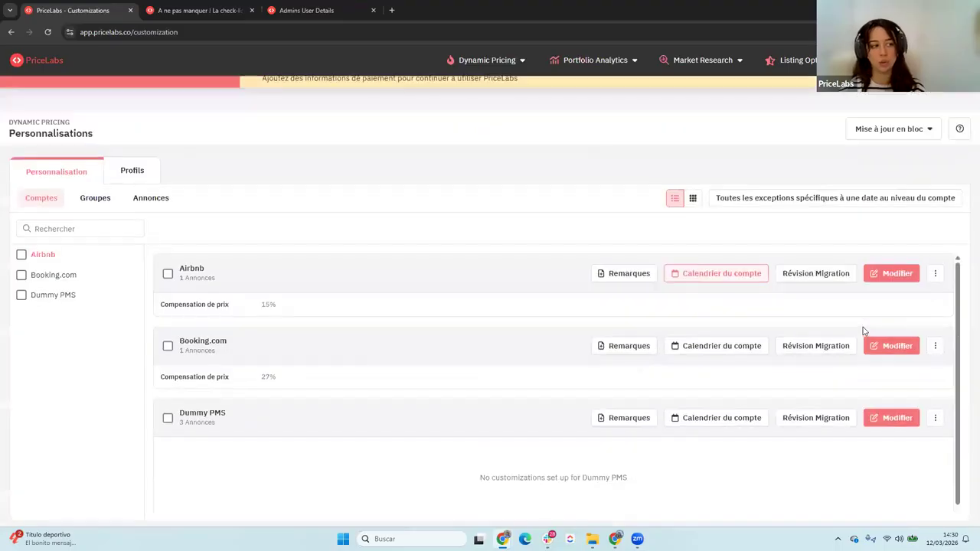
click(83, 202)
click(894, 311)
click(517, 108)
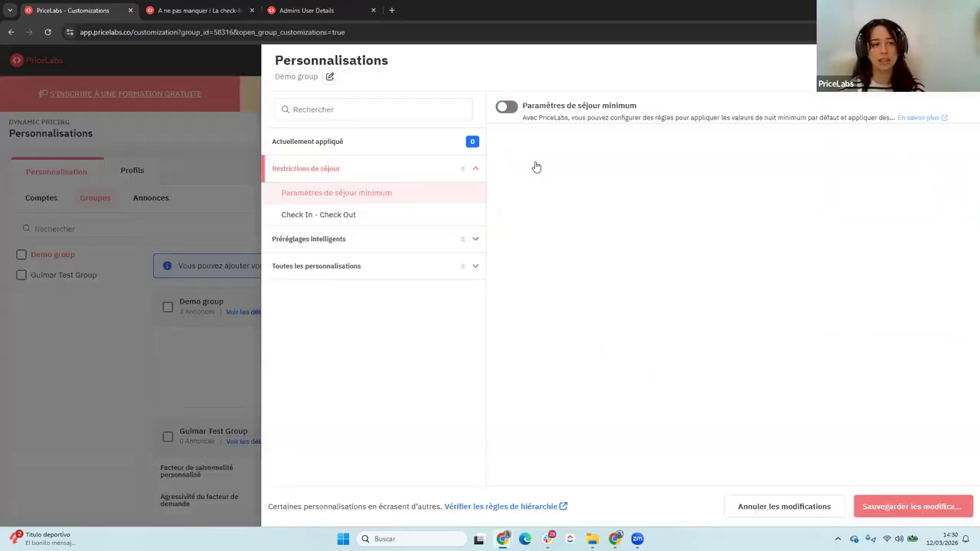
click(538, 185)
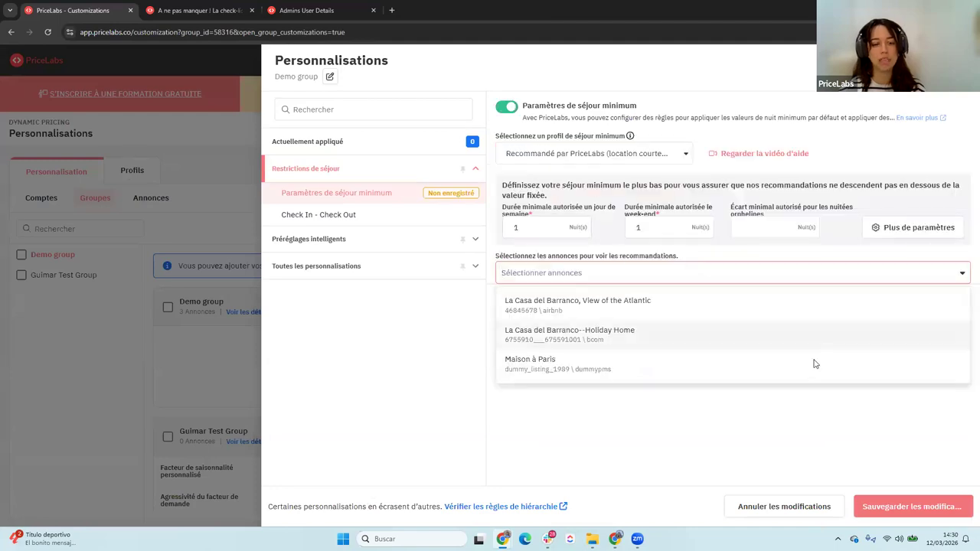
click(884, 507)
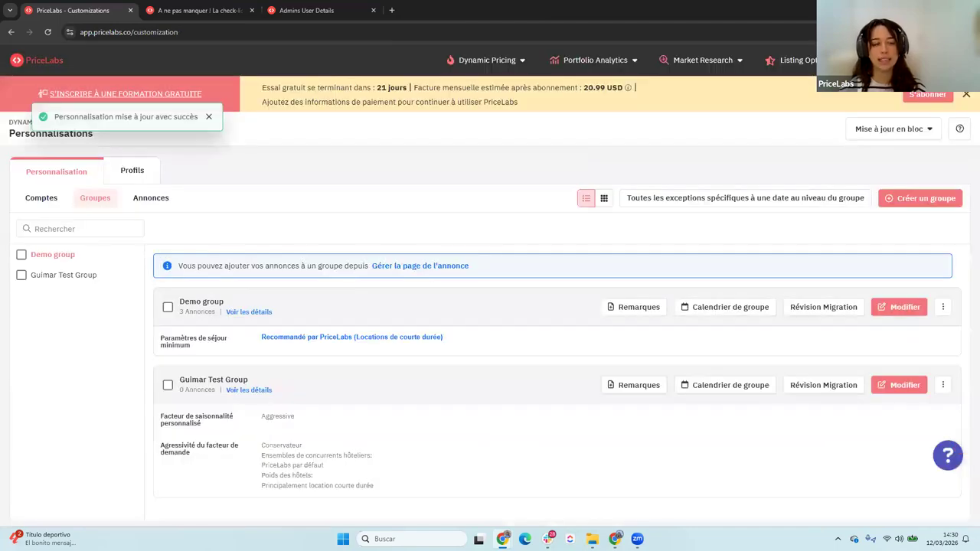
Step: Turn off the listing-level minimum stay settings of the parent La Casa del Barranco listing and save the changes
click(475, 92)
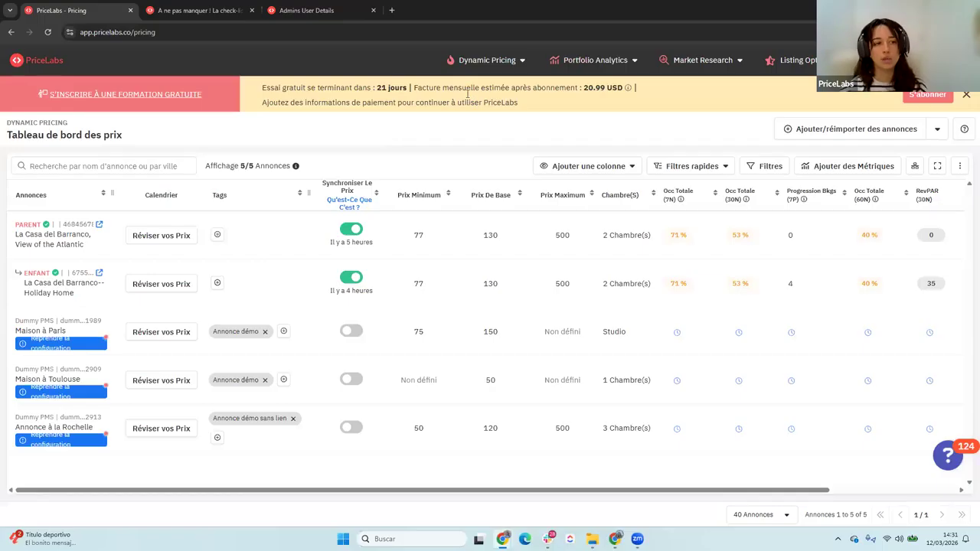
click(175, 235)
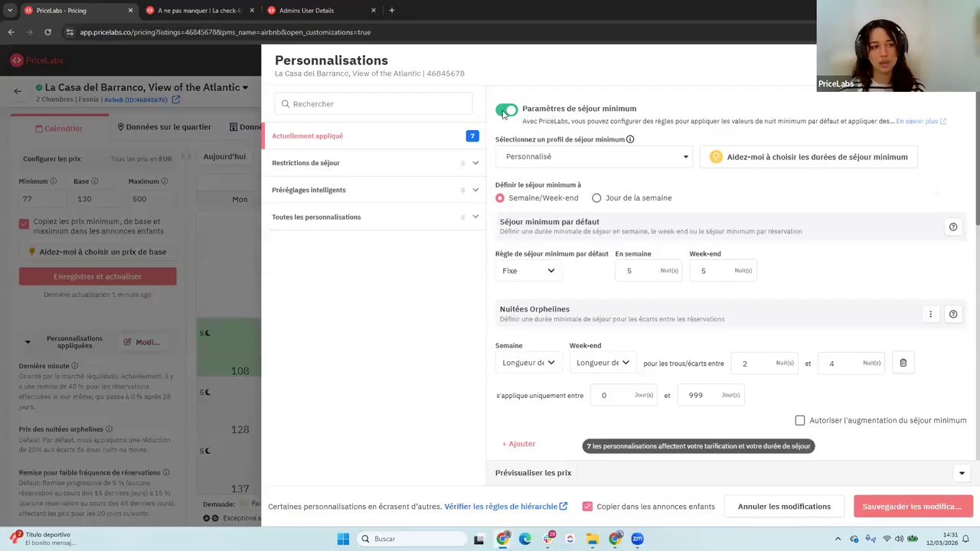
click(506, 110)
click(513, 271)
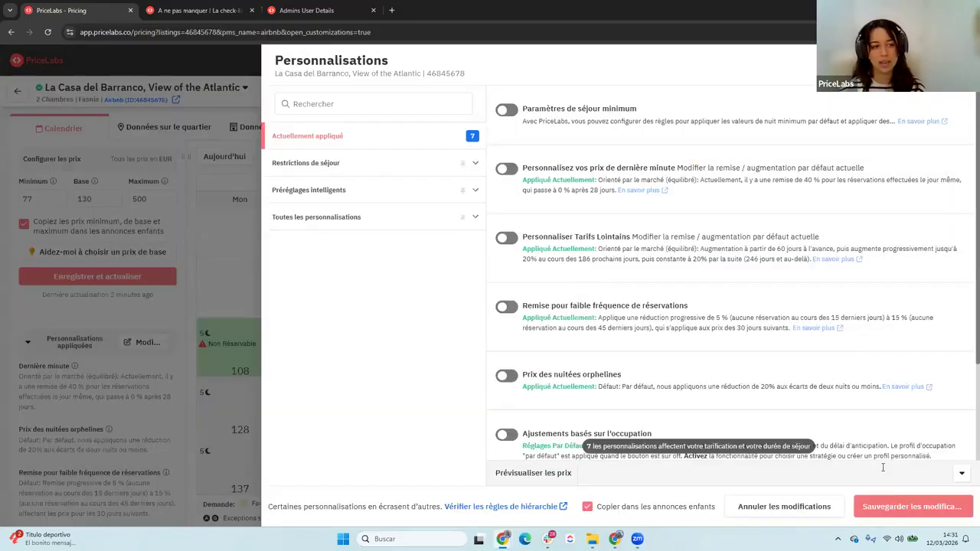
click(901, 510)
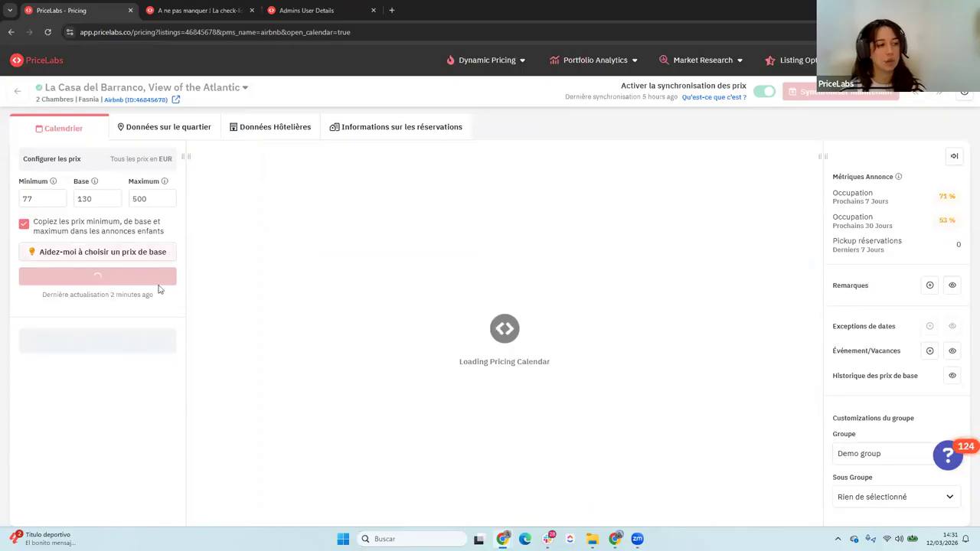
Step: Check in the listing's customizations at which level the minimum stay settings are applied, then close them
click(147, 342)
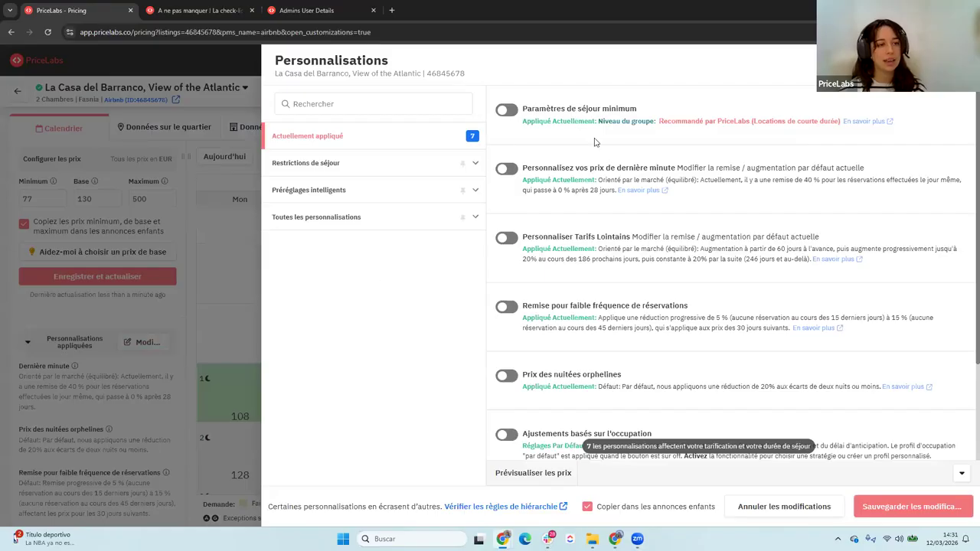
drag(523, 109, 640, 113)
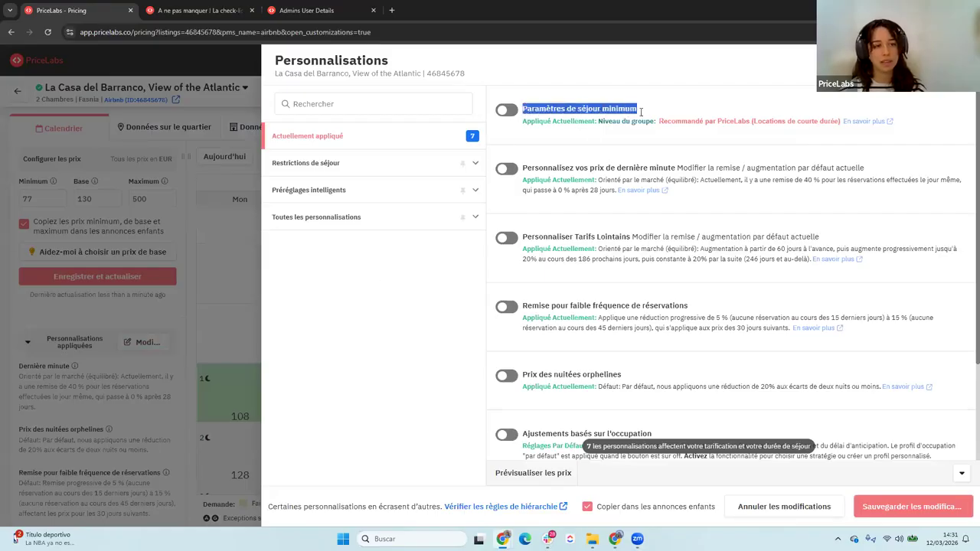
drag(520, 125, 655, 123)
click(599, 122)
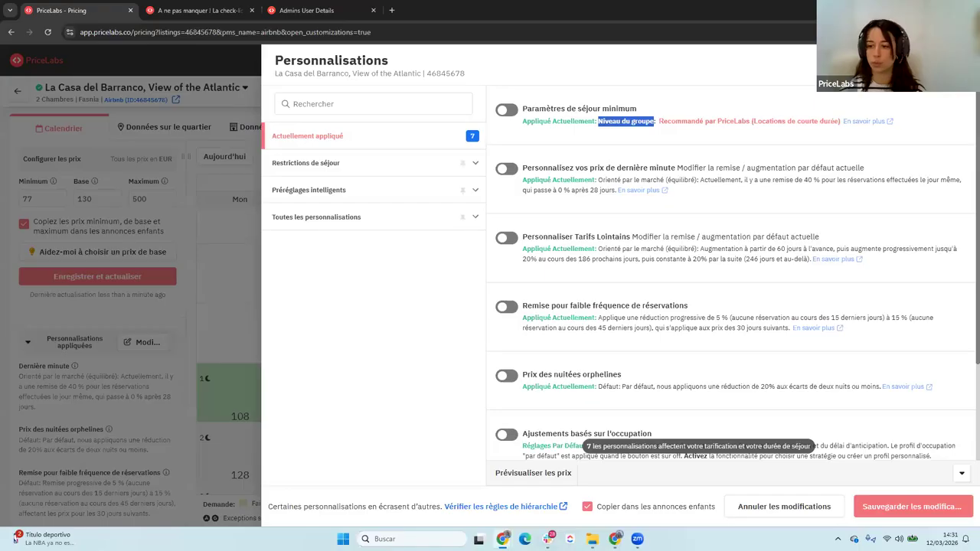
click(959, 65)
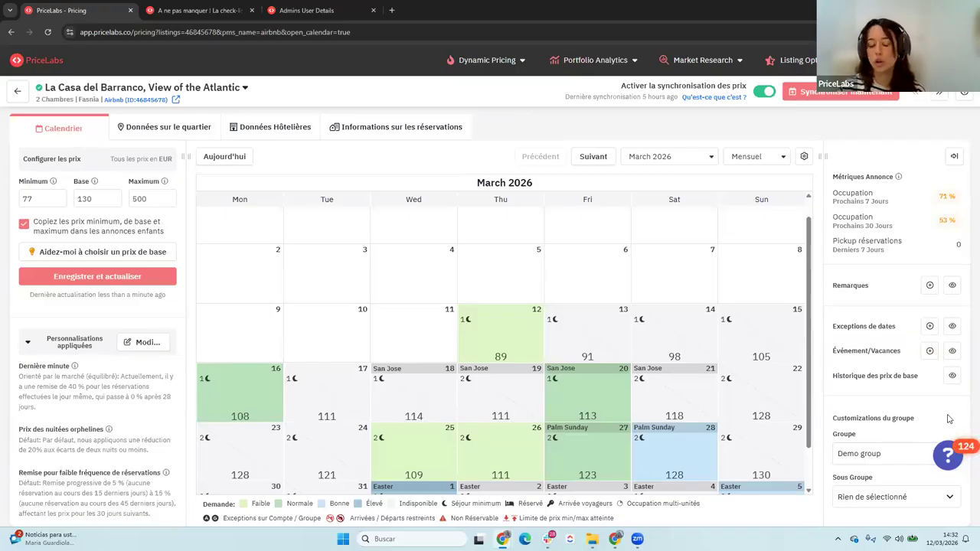
Step: View the support options in the PriceLabs help centre and close it
click(947, 457)
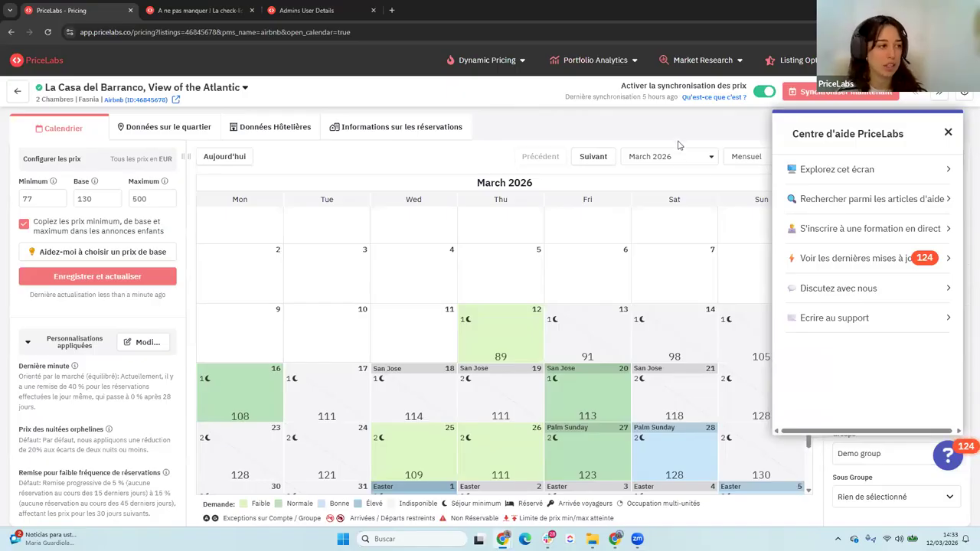
click(947, 135)
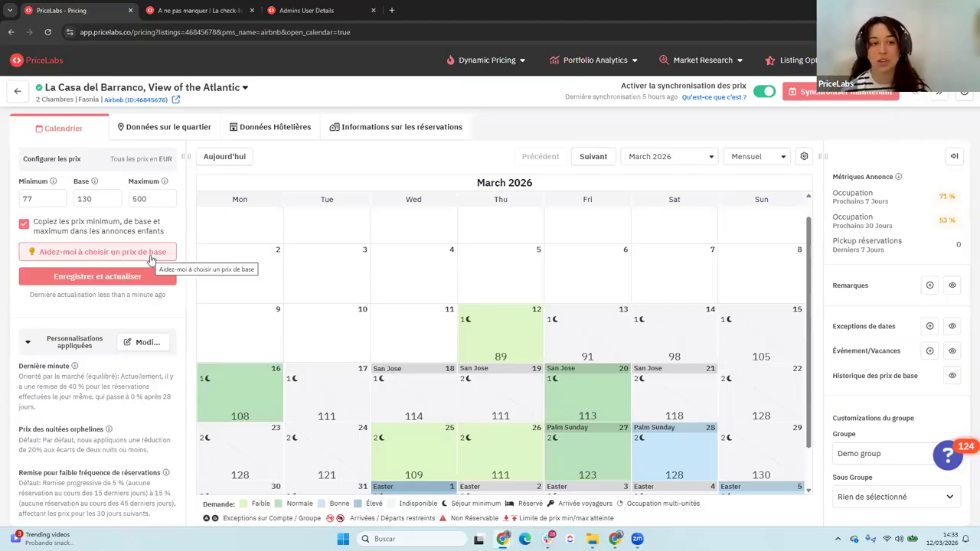
Step: Examine the future prices chart in the neighbourhood data, toggling series such as Dernier prix vu, and return to the price calendar
click(170, 138)
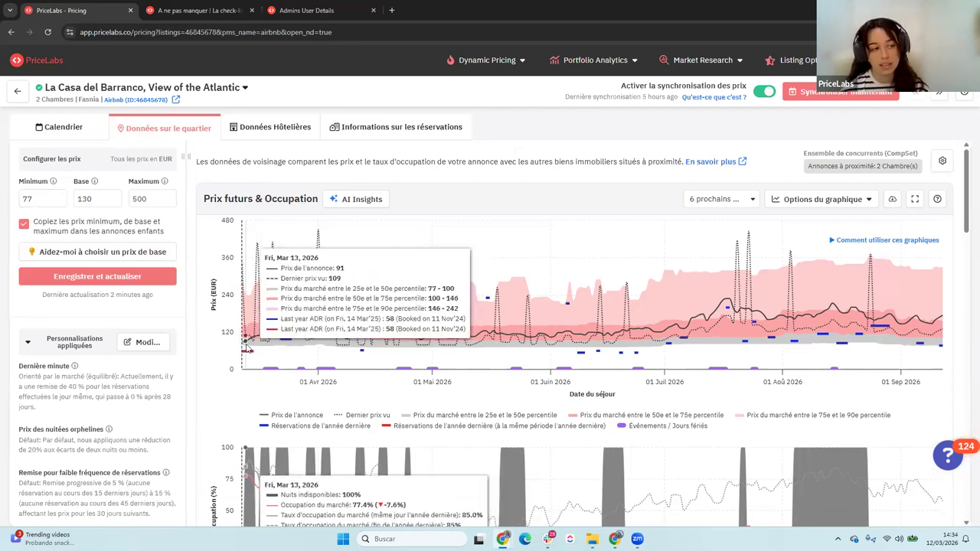
click(372, 418)
click(318, 416)
click(74, 139)
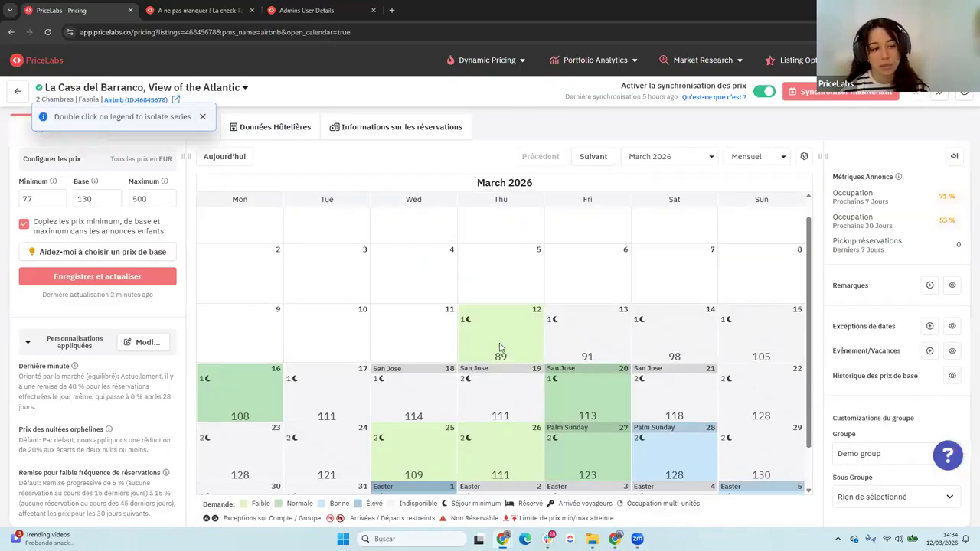
Step: Examine the price breakdown for 12 March 2026, comparing the customized price with the listing's minimum price
mouse_move(488, 358)
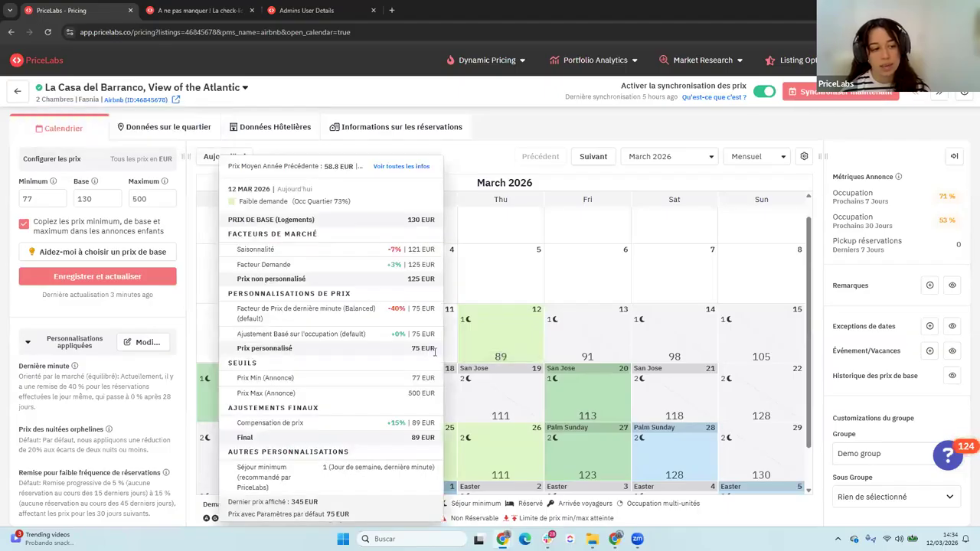
drag(238, 349, 436, 383)
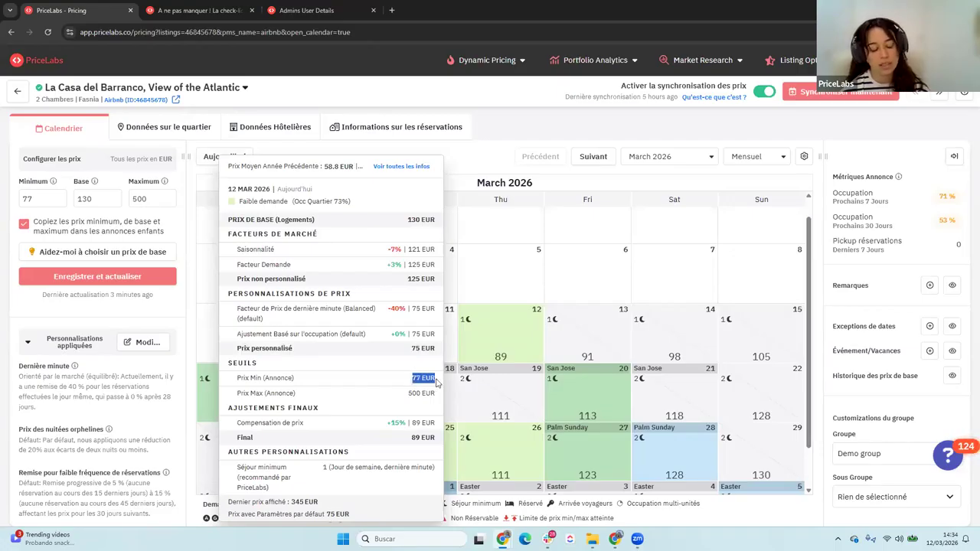
drag(412, 379, 420, 349)
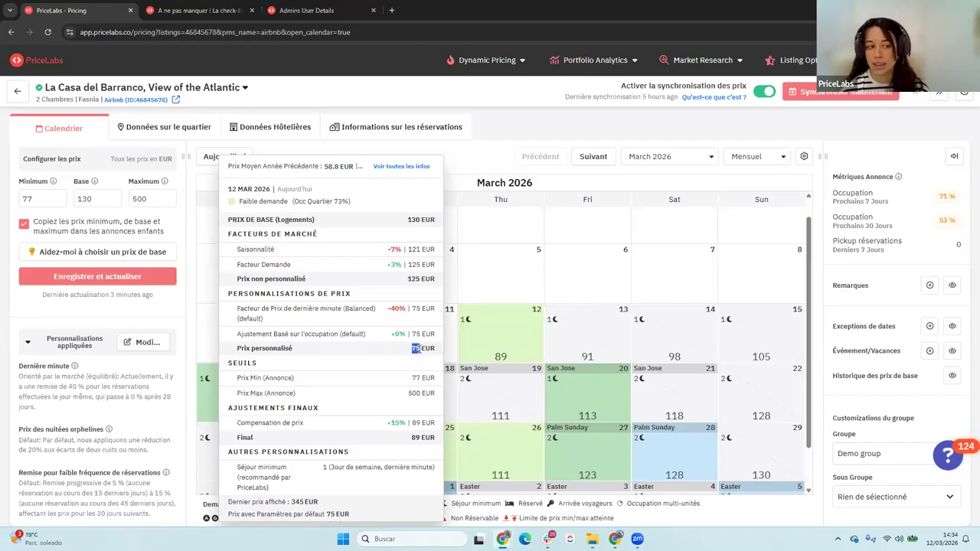
click(416, 348)
mouse_move(411, 348)
mouse_down()
mouse_move(421, 349)
mouse_move(411, 352)
mouse_up()
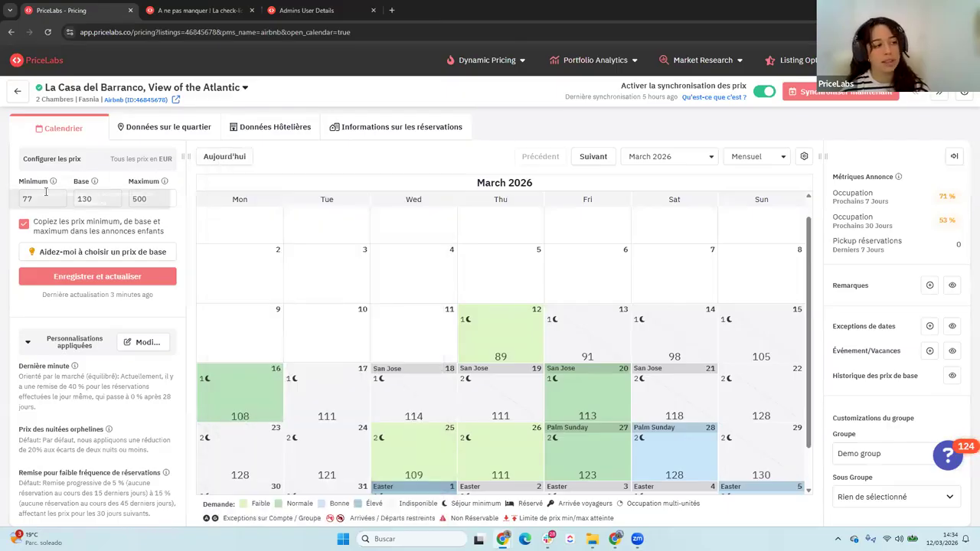